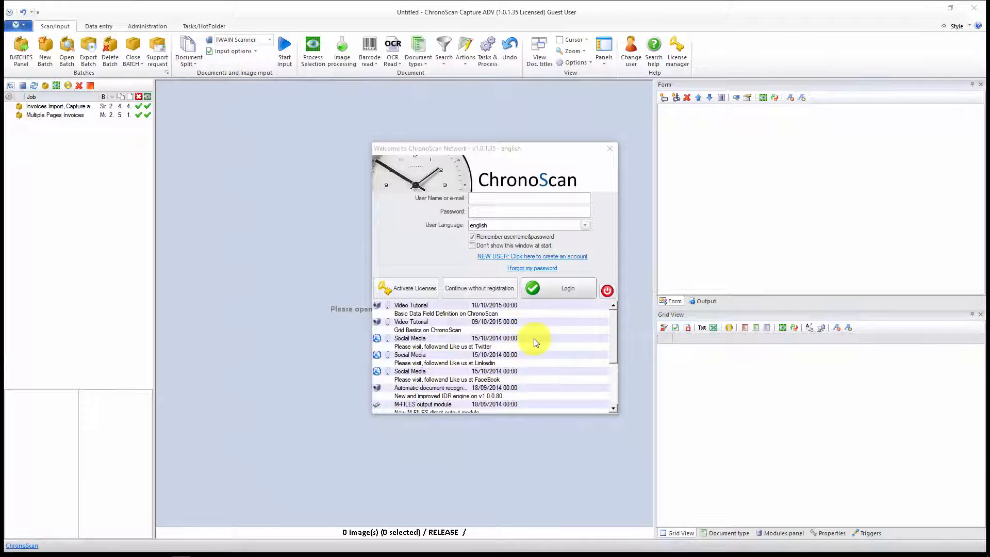
Step: Continue without registration and open the Single Image Documents batch of the Invoices Import, Capture and Export job
left_click(448, 287)
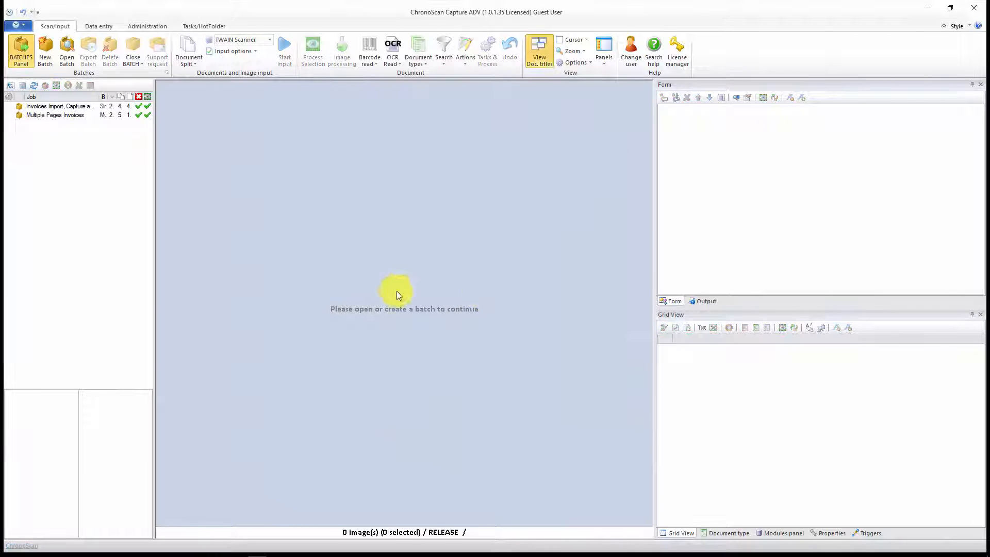
double_click(59, 110)
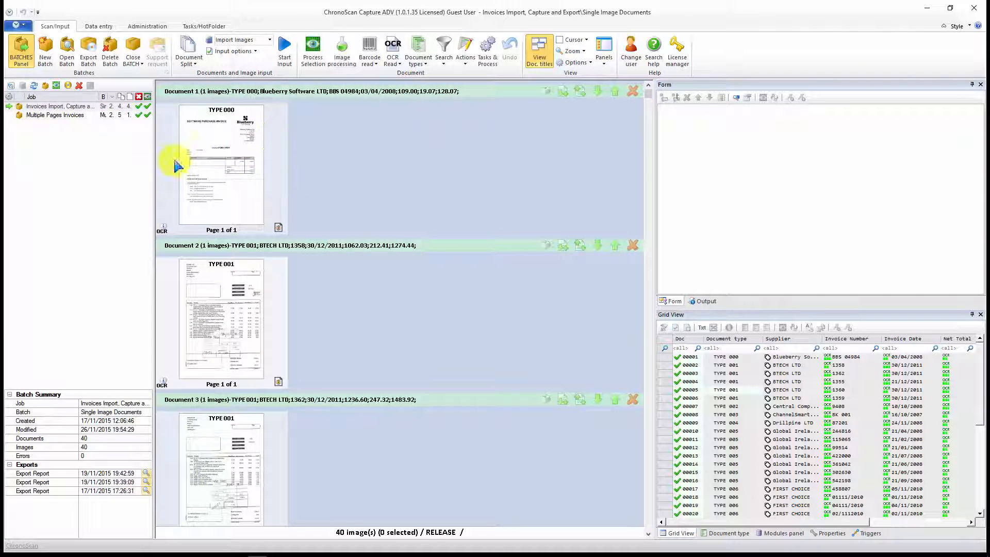
Step: Review the single-image invoices in the batch, checking the captured fields of documents 1, 2 and 5 and the other document types
left_click(233, 163)
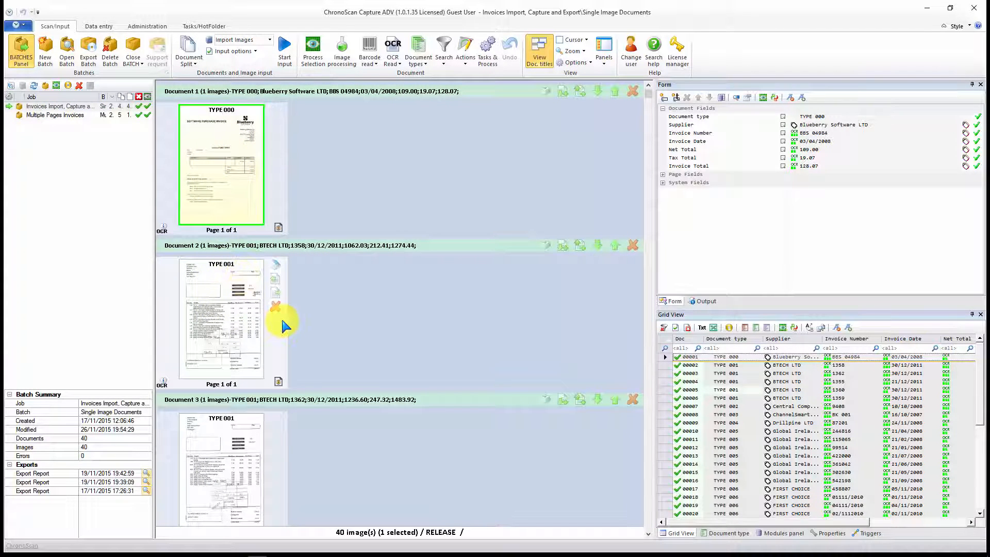
left_click(215, 285)
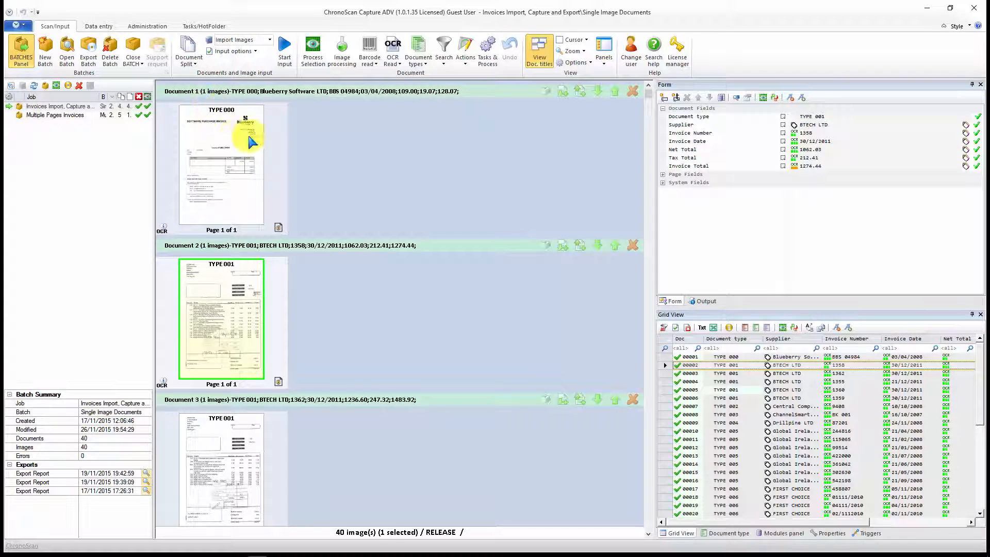
left_click(246, 162)
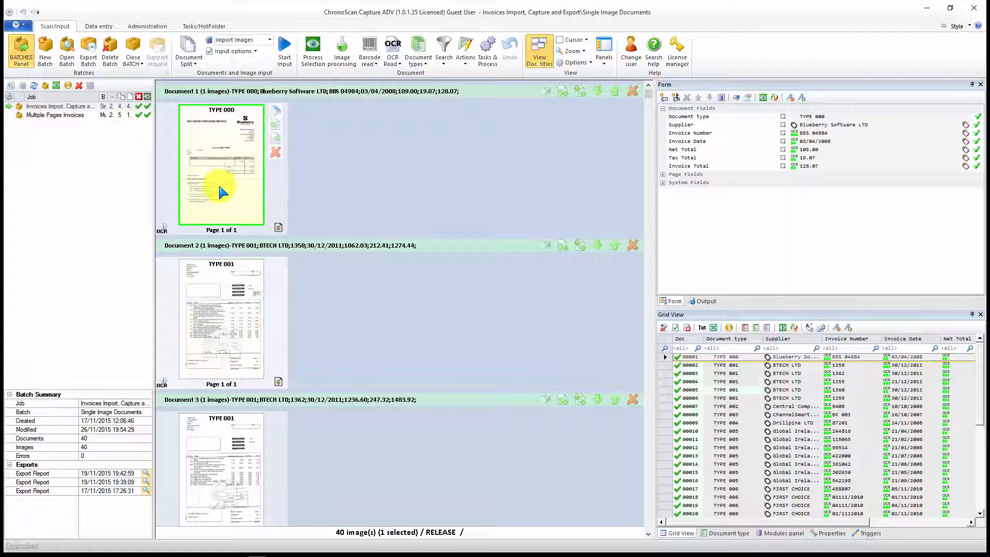
scroll(234, 181, "down", 5)
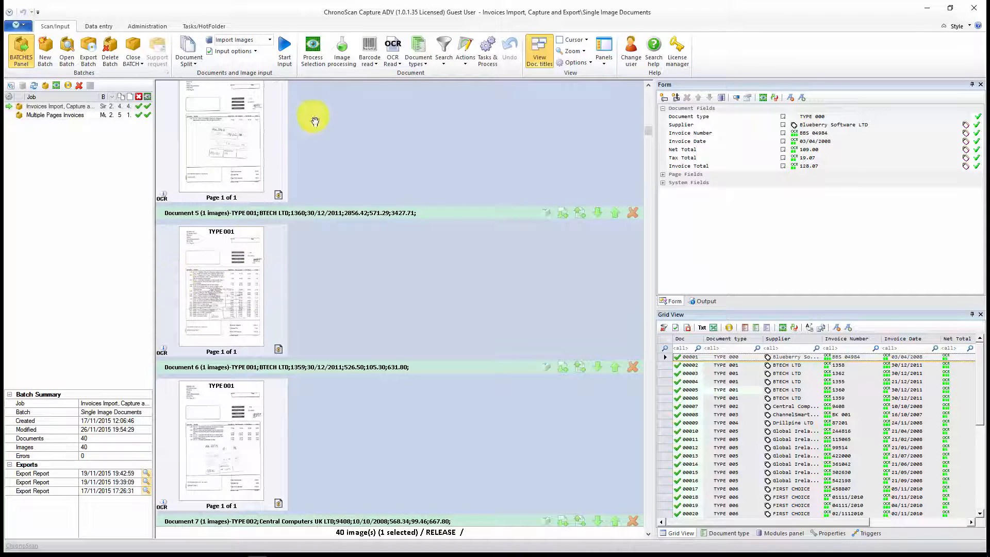
left_click(219, 263)
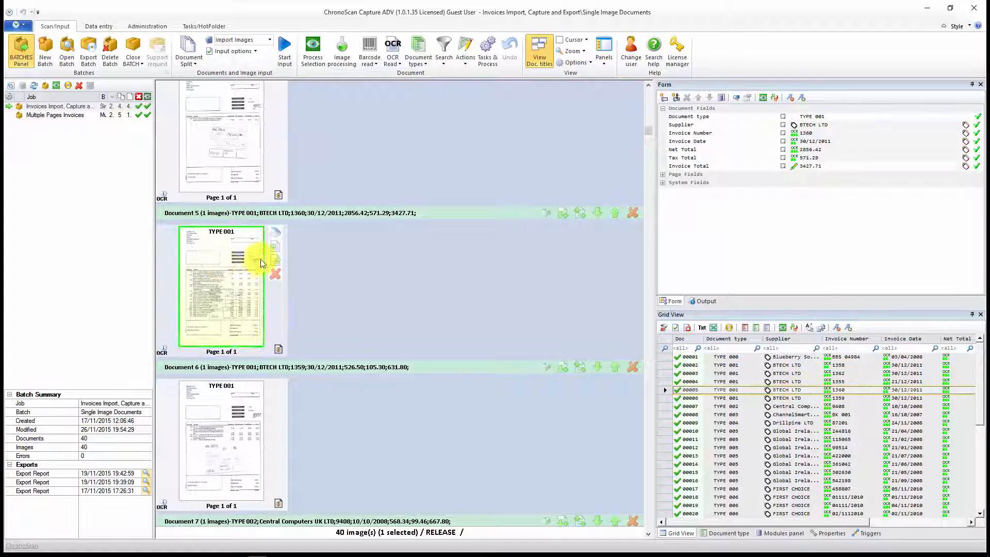
scroll(215, 281, "down", 15)
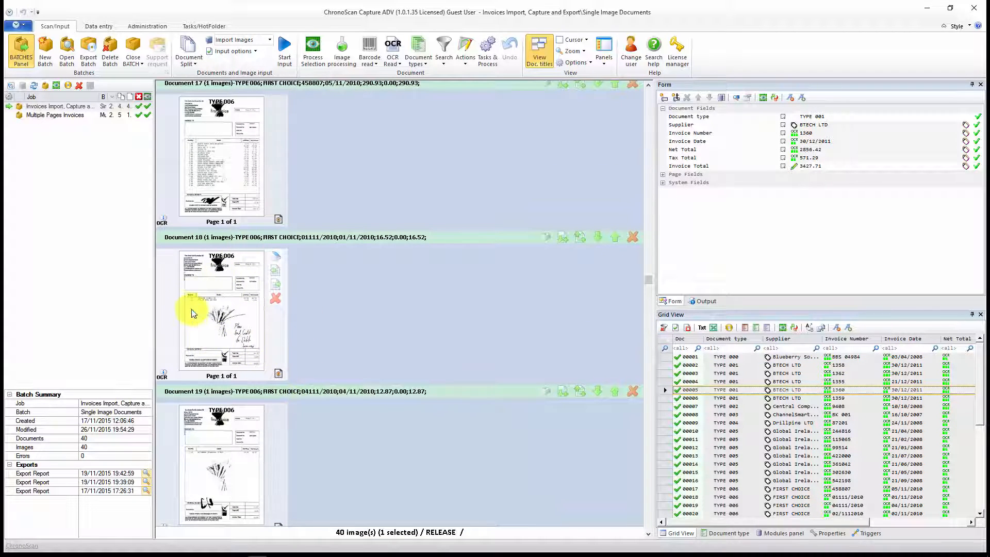
scroll(239, 298, "down", 6)
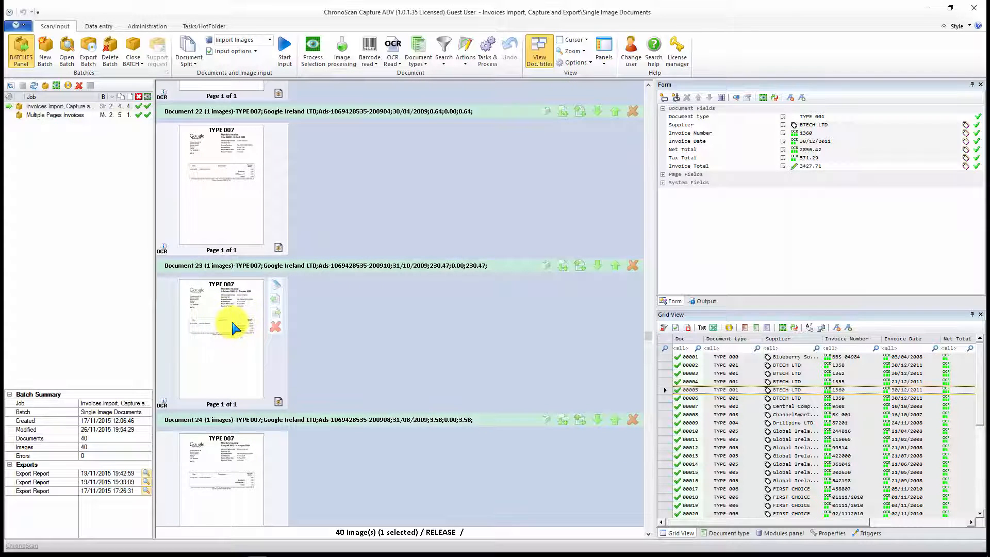
scroll(238, 325, "down", 3)
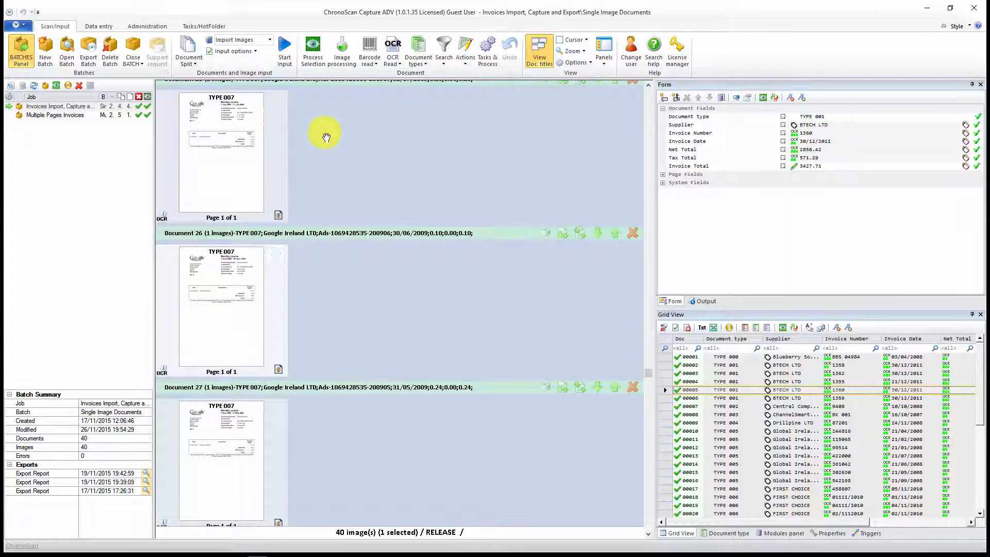
mouse_move(247, 296)
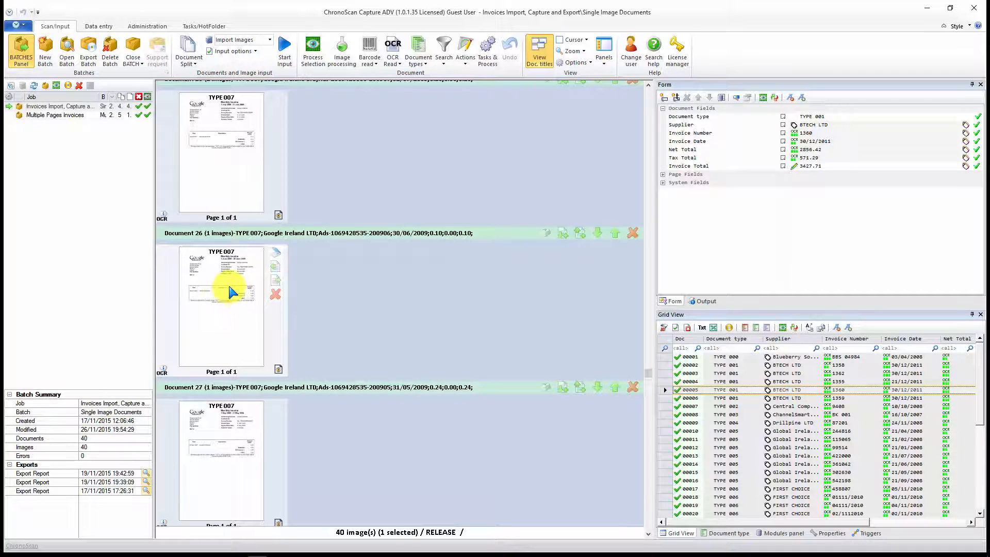
Step: Open the Multiple Pages Invoices batch and examine its multi-page documents and the captured fields of the first invoice
left_click(64, 117)
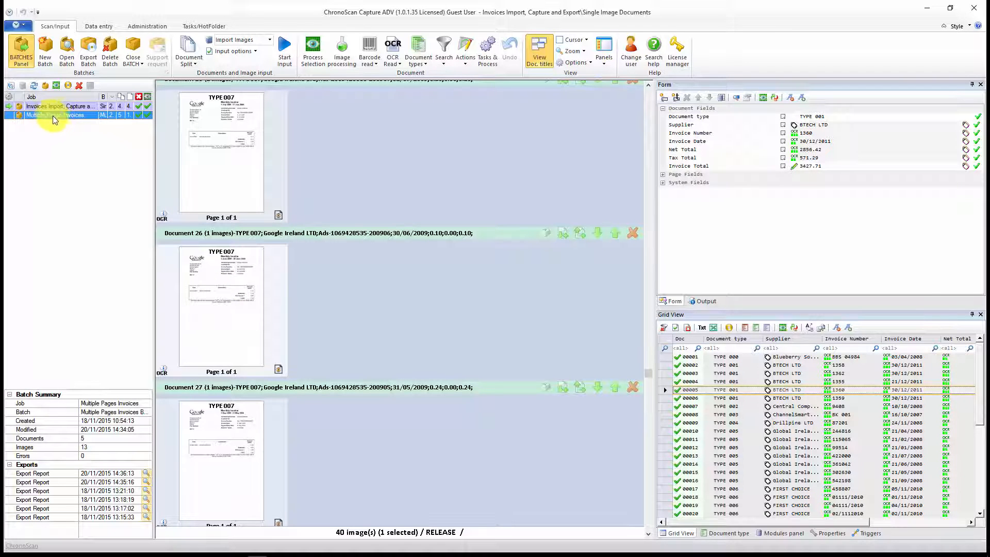
double_click(55, 118)
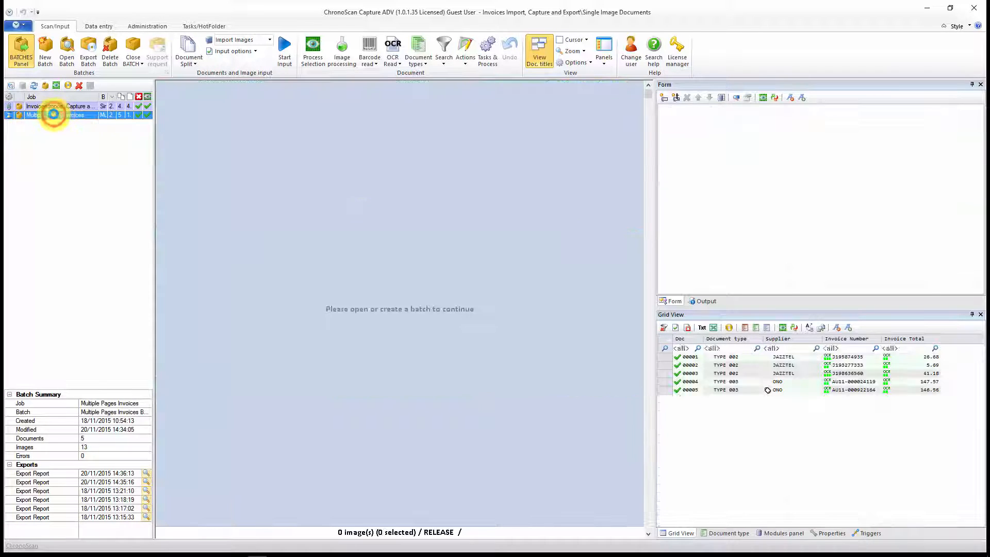
left_click(221, 178)
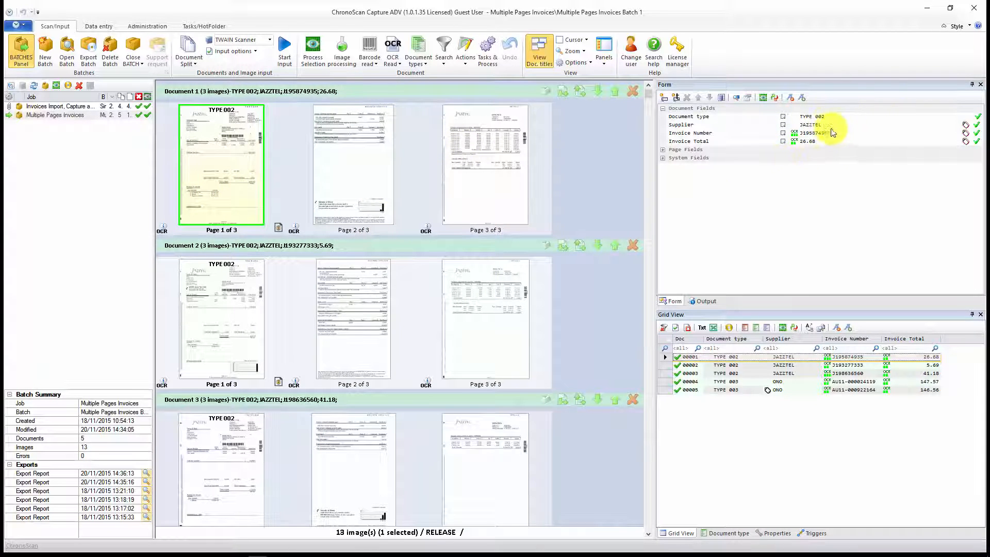
mouse_move(374, 179)
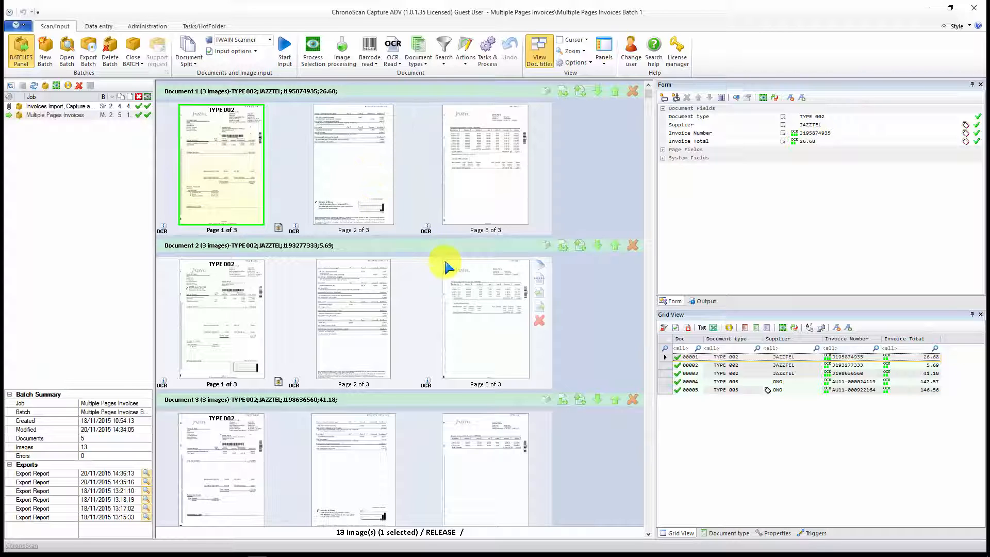
mouse_move(240, 161)
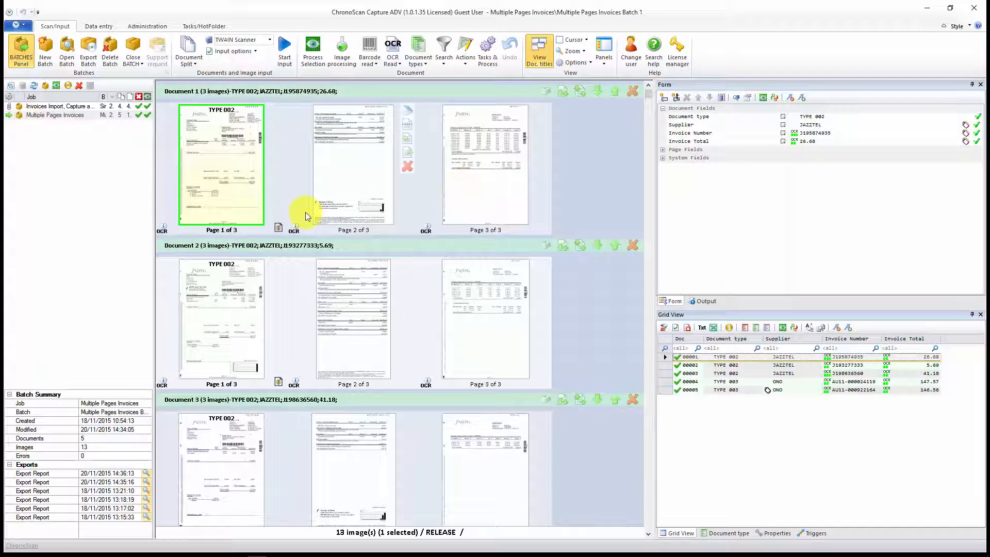
scroll(310, 206, "down", 5)
scroll(315, 268, "up", 5)
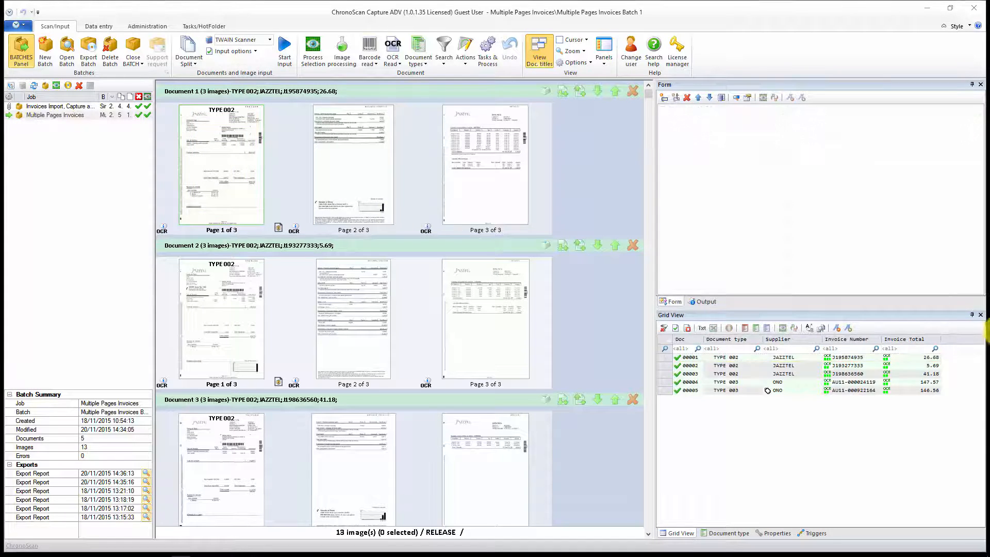
Step: Start a new job configuration with the Job Wizard and name it Single Image Invoice Capture
left_click(51, 60)
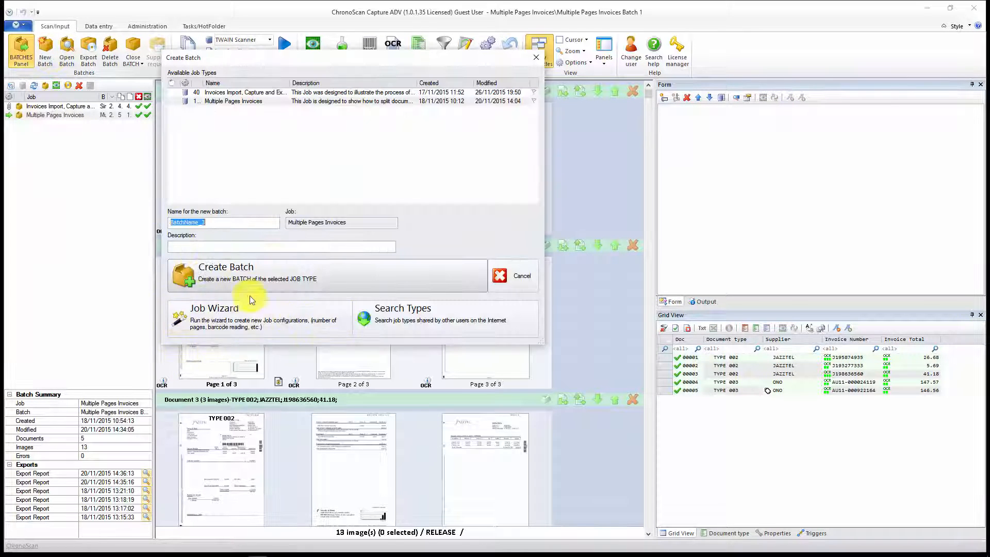
left_click(232, 318)
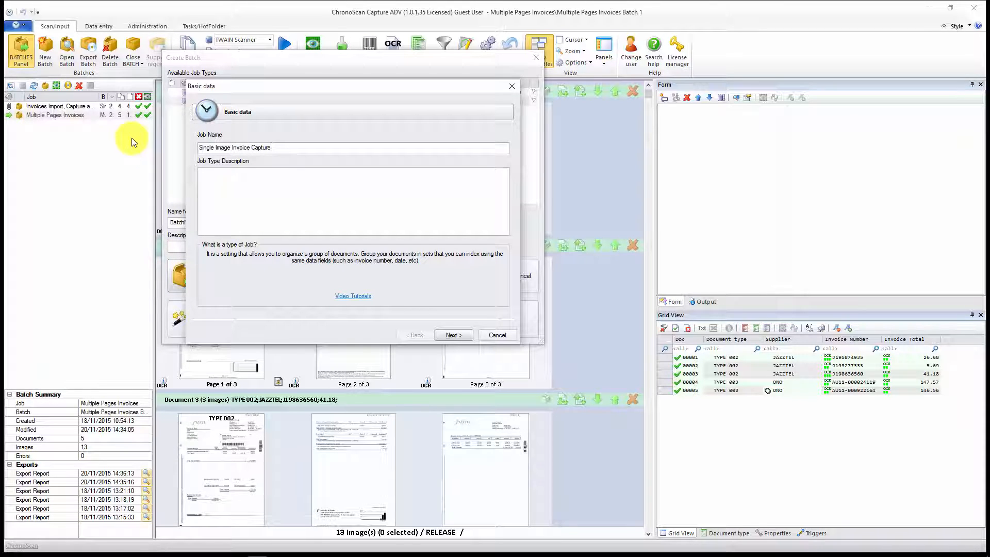
left_click(454, 335)
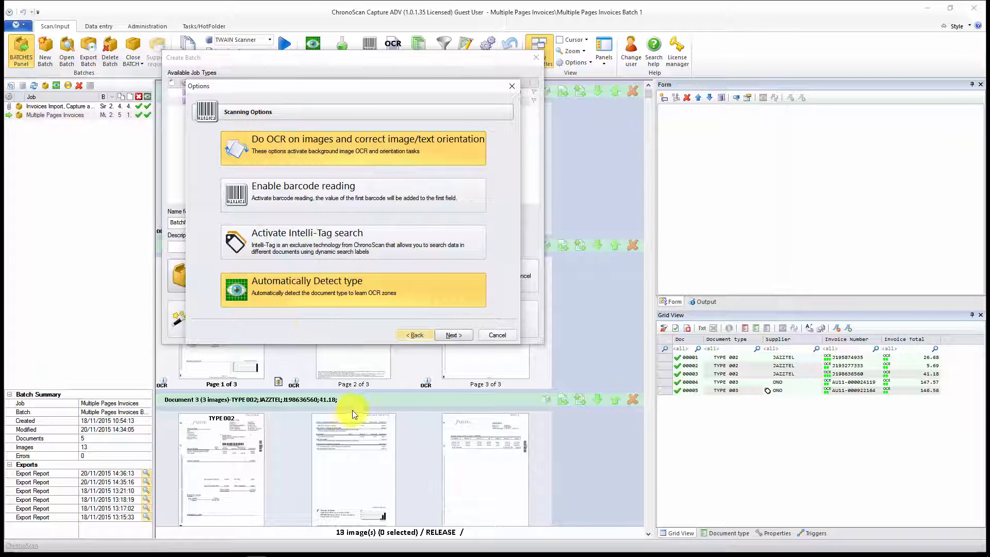
Step: Accept OCR with orientation correction and automatic type detection, and set the document split to Single Image Documents
left_click(448, 336)
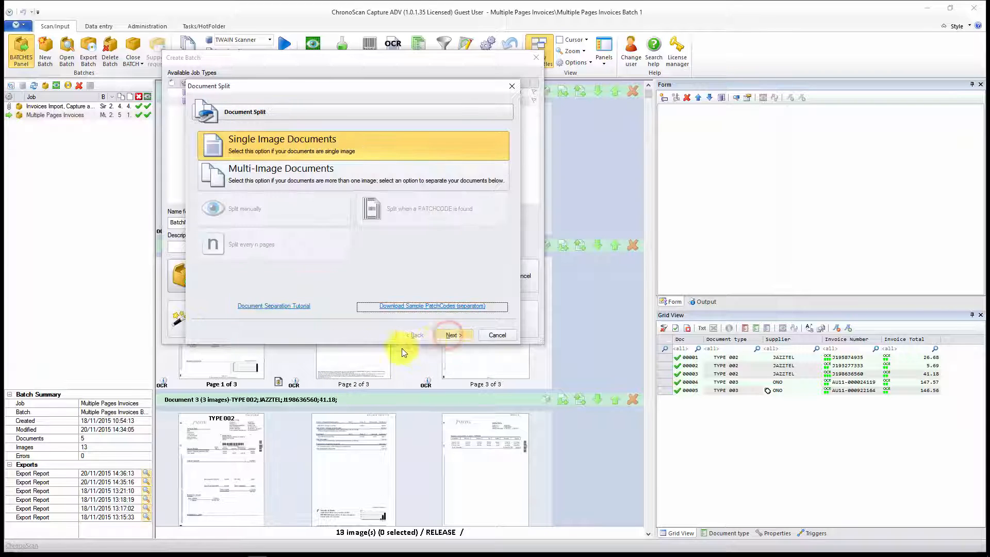
left_click(272, 155)
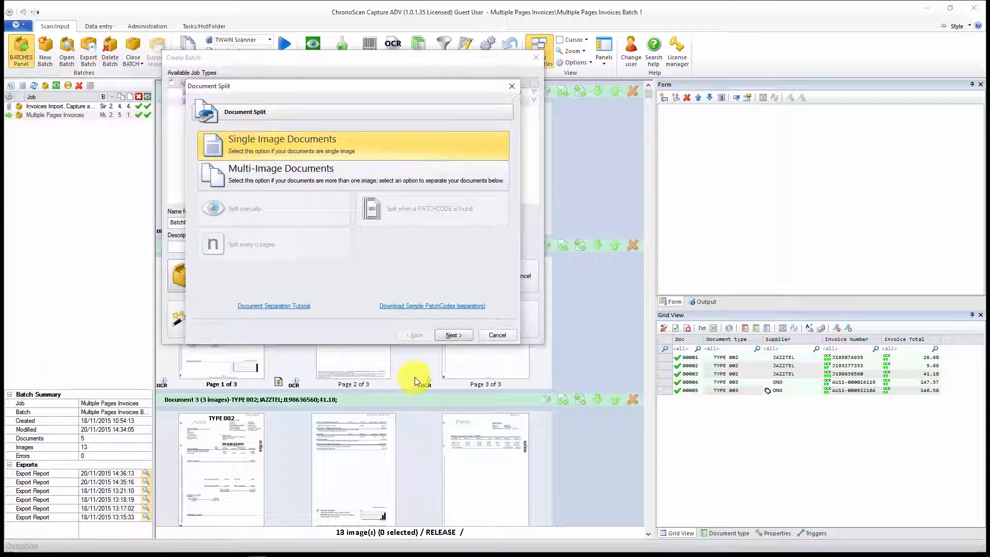
left_click(455, 335)
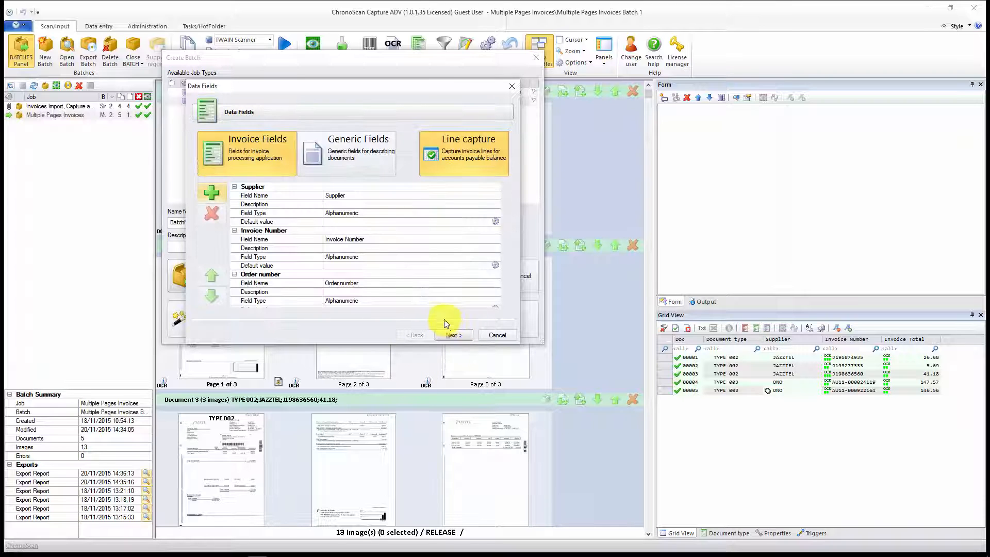
Step: Remove the Order number field from the job's invoice data fields and accept the remaining fields
left_click(274, 274)
scroll(270, 274, "down", 4)
scroll(270, 274, "up", 3)
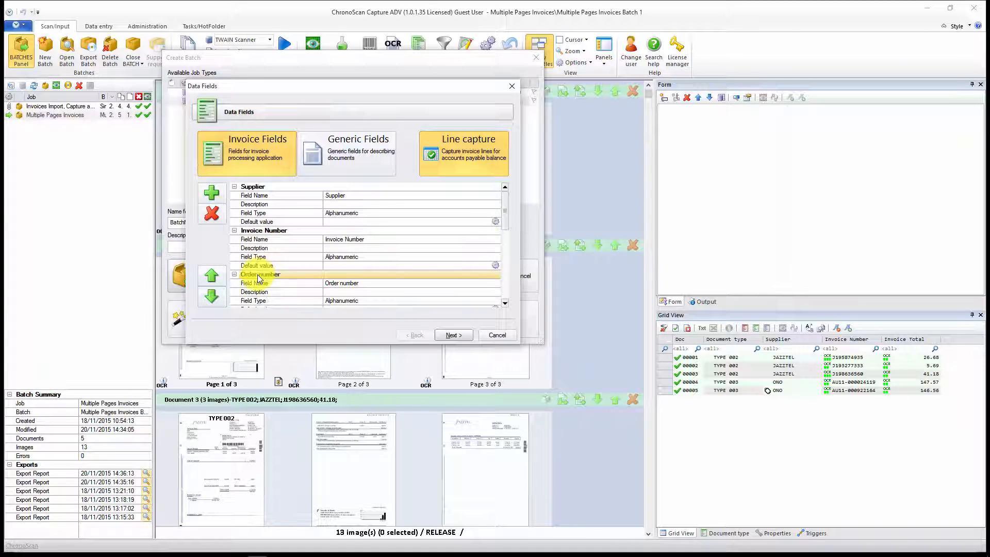
left_click(212, 213)
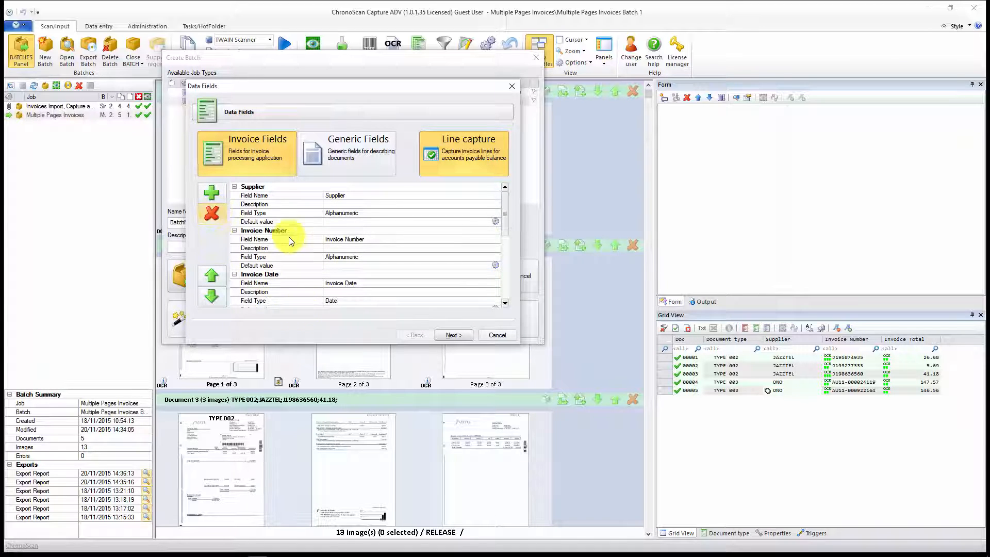
scroll(290, 249, "down", 2)
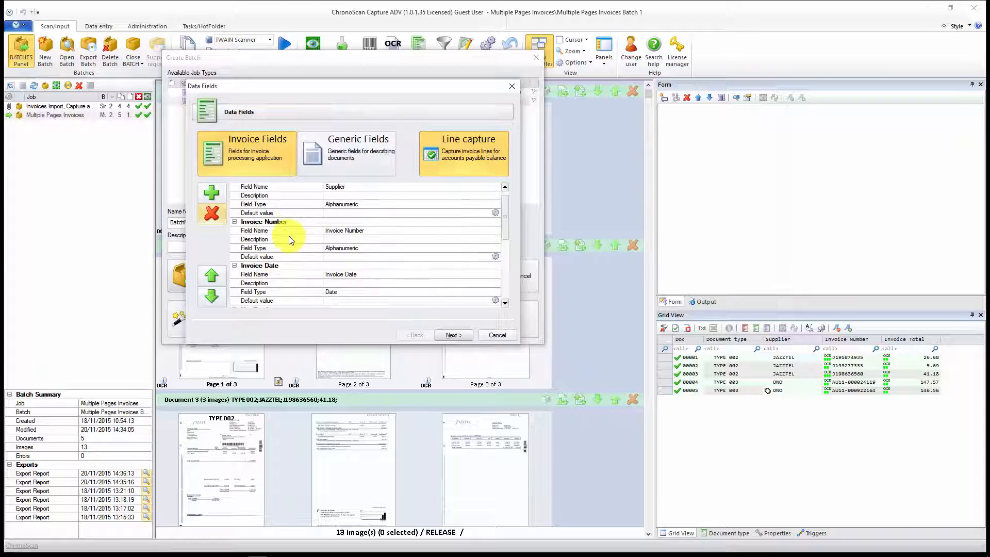
left_click(455, 335)
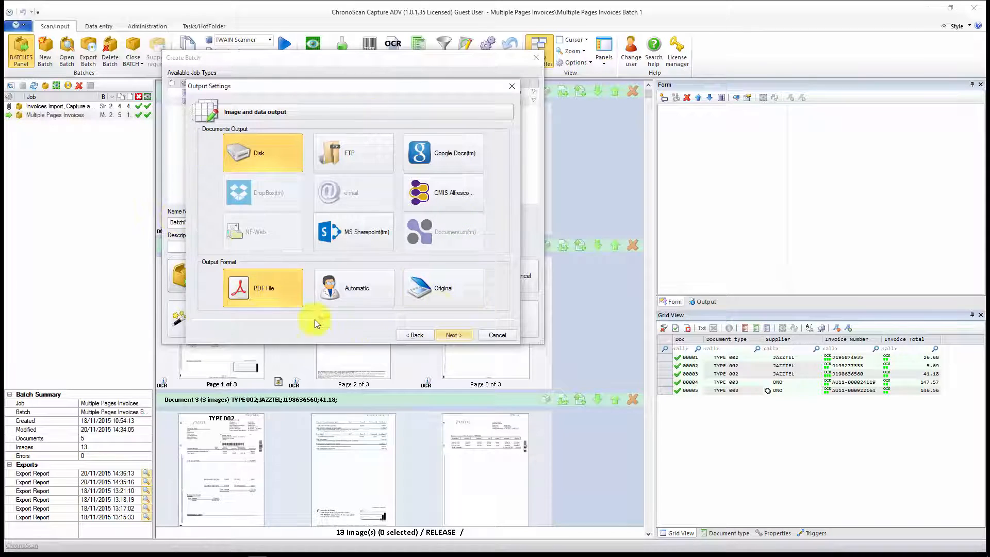
Step: Finish the job with PDF output to disk and create its batch, named Single Image Invoice Capture Batch 1
left_click(459, 338)
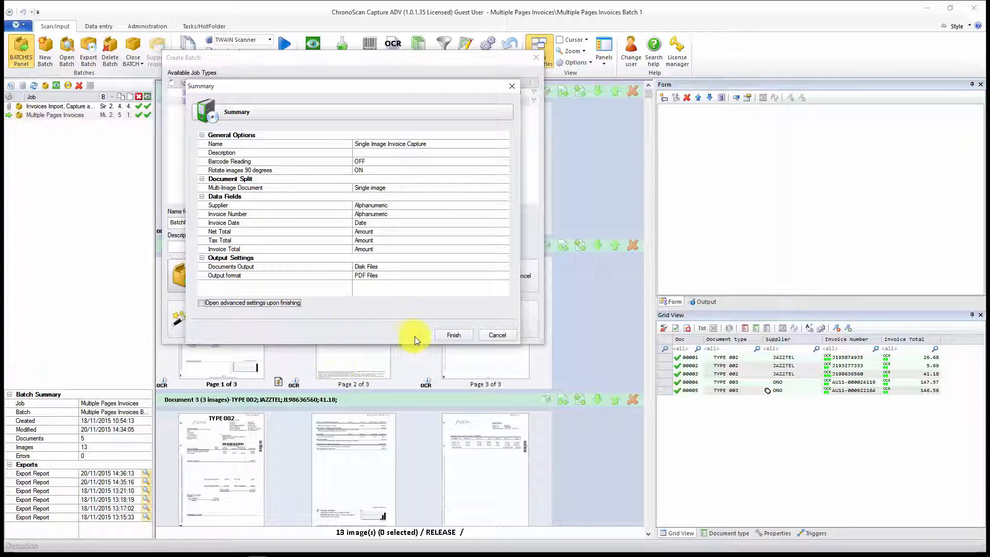
left_click(454, 335)
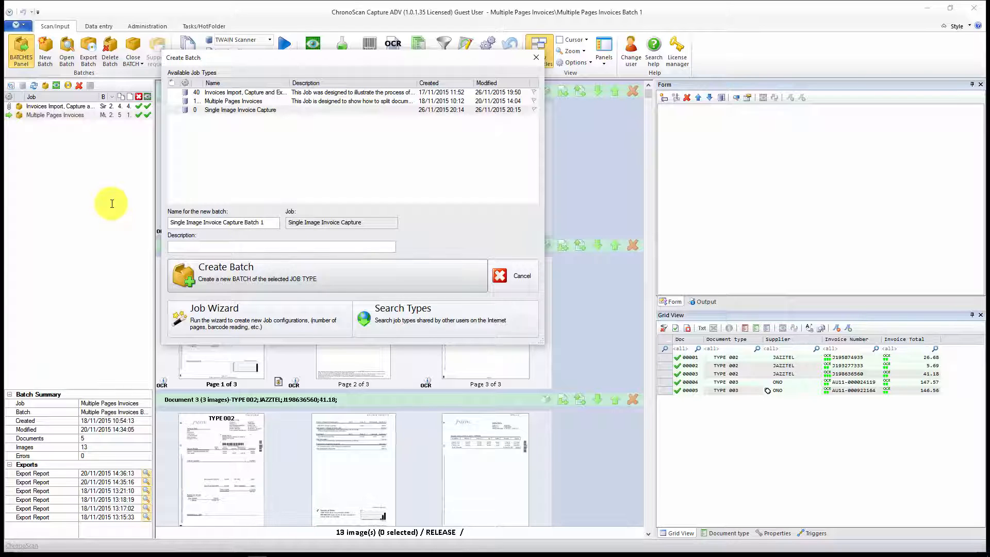
left_click(220, 270)
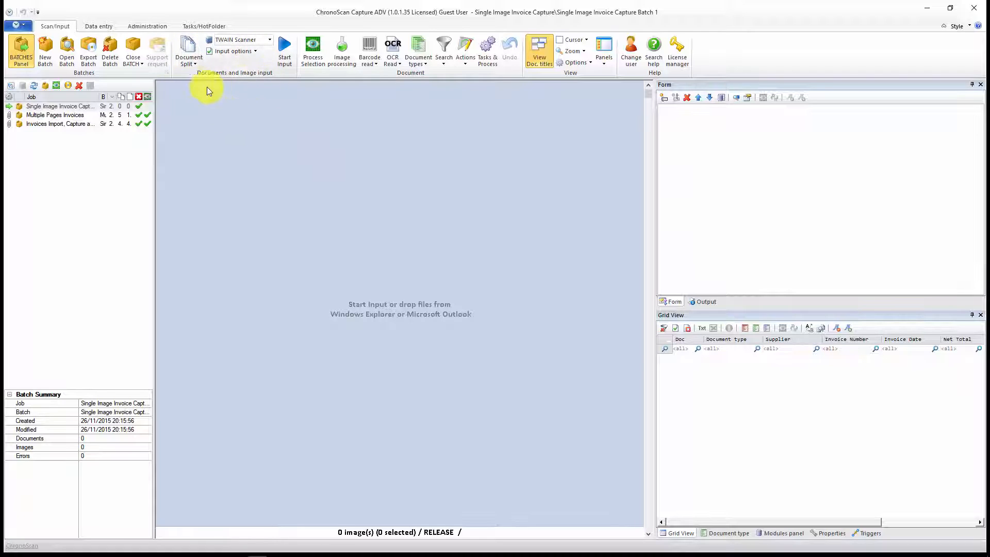
Step: Set the new batch's input source to Import Images and start the input
left_click(270, 40)
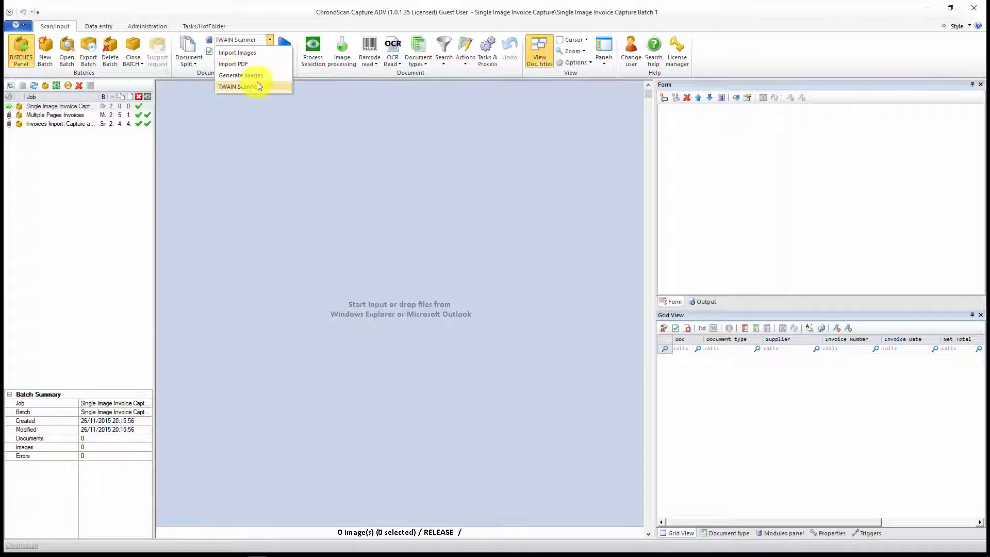
left_click(242, 53)
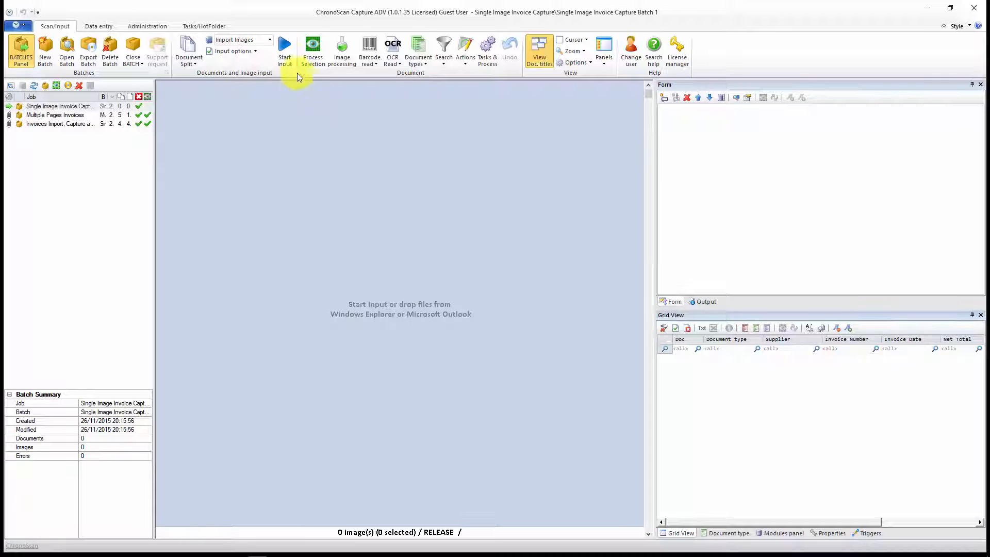
left_click(288, 48)
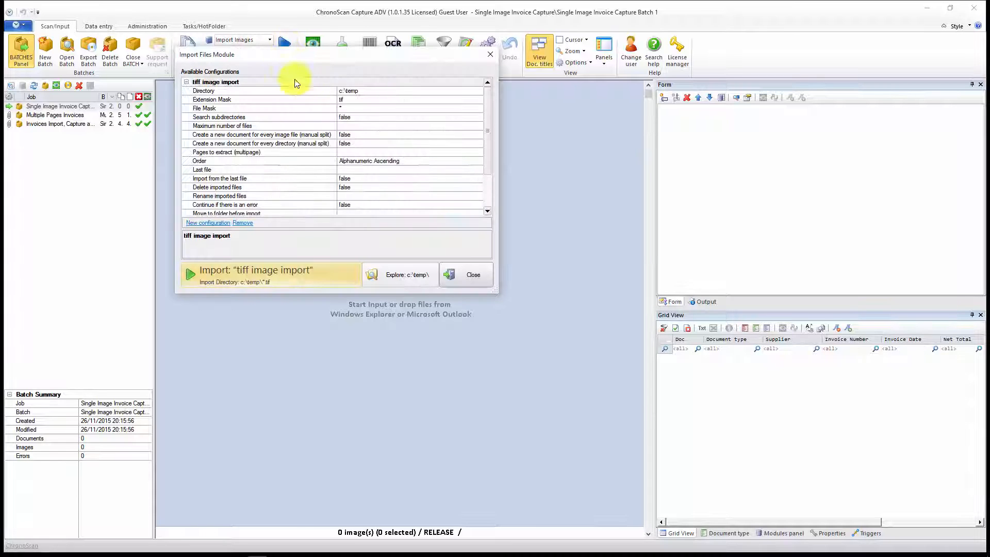
Step: Set the tiff image import configuration's directory to the desktop Invoices folder and run the import
left_click_drag(322, 53, 383, 96)
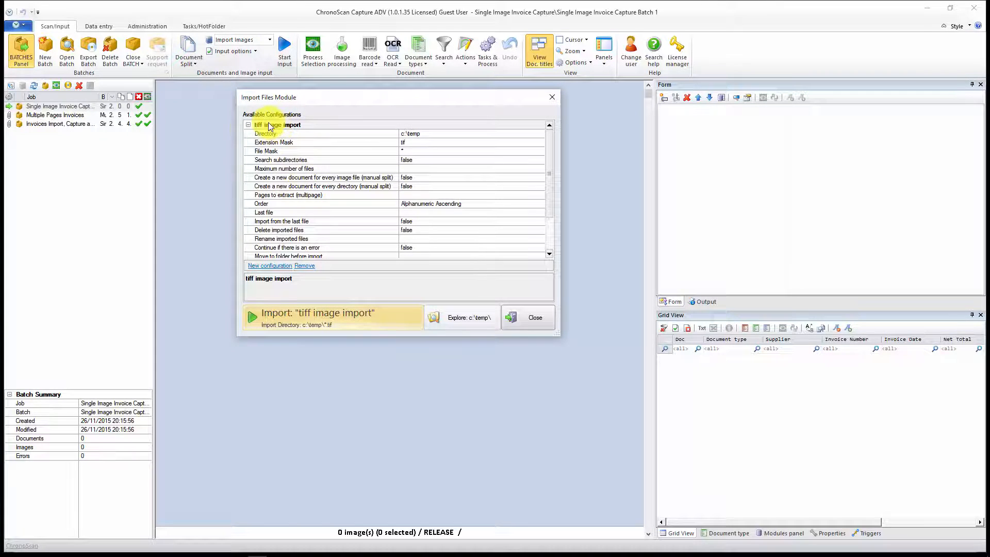
left_click(248, 124)
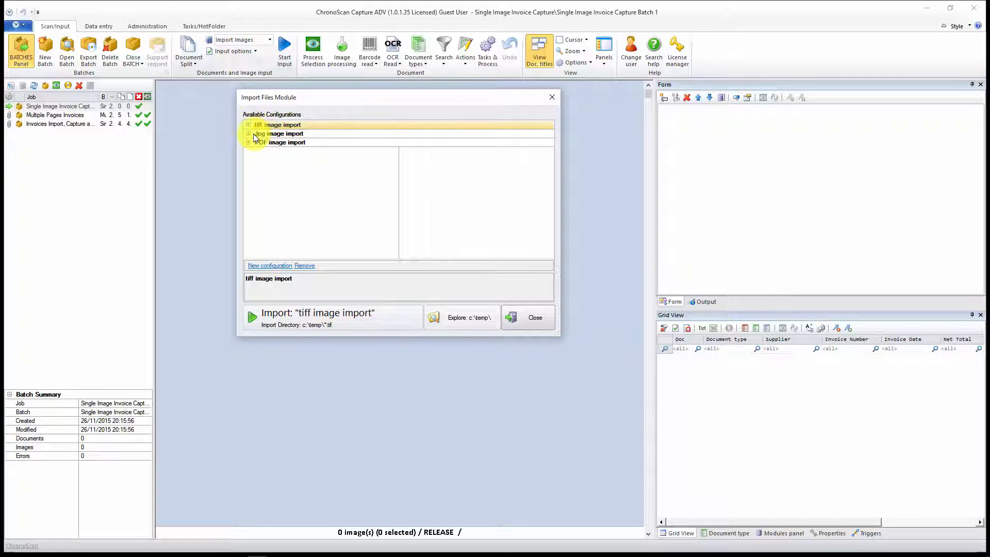
left_click(249, 124)
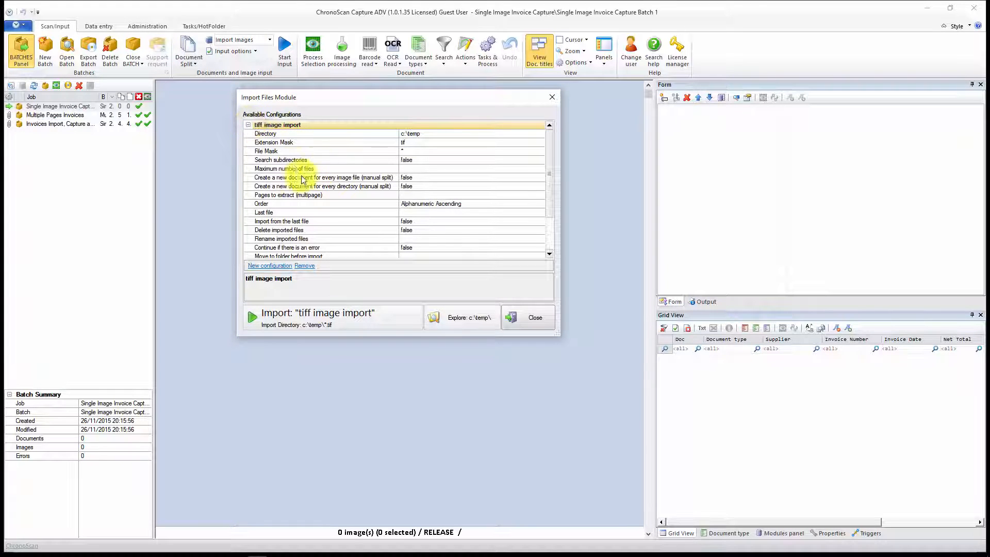
left_click(410, 143)
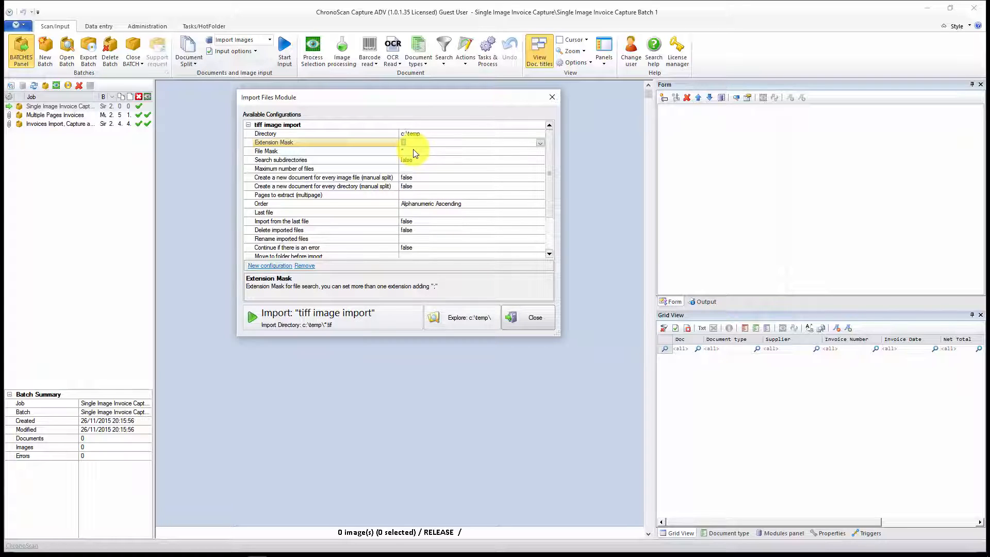
left_click(311, 134)
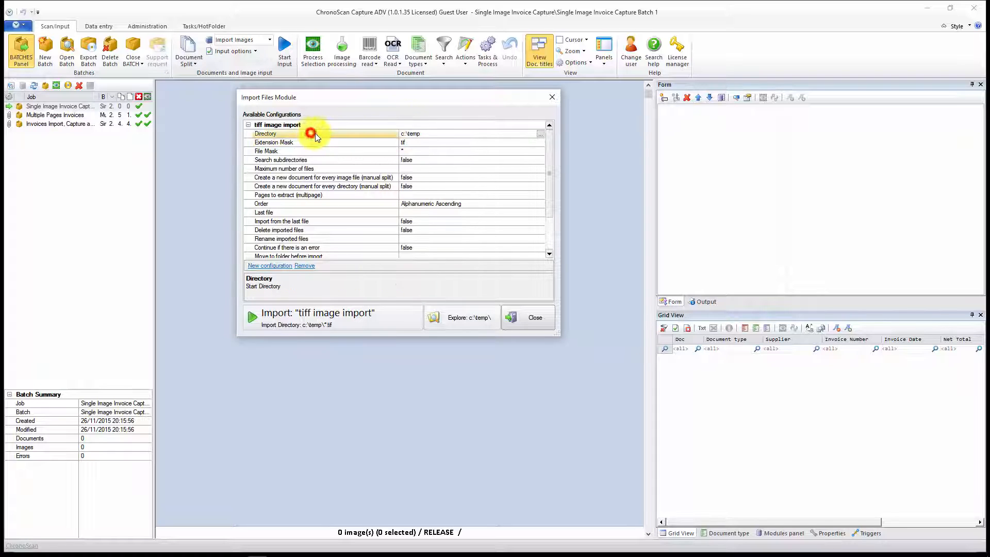
left_click(540, 134)
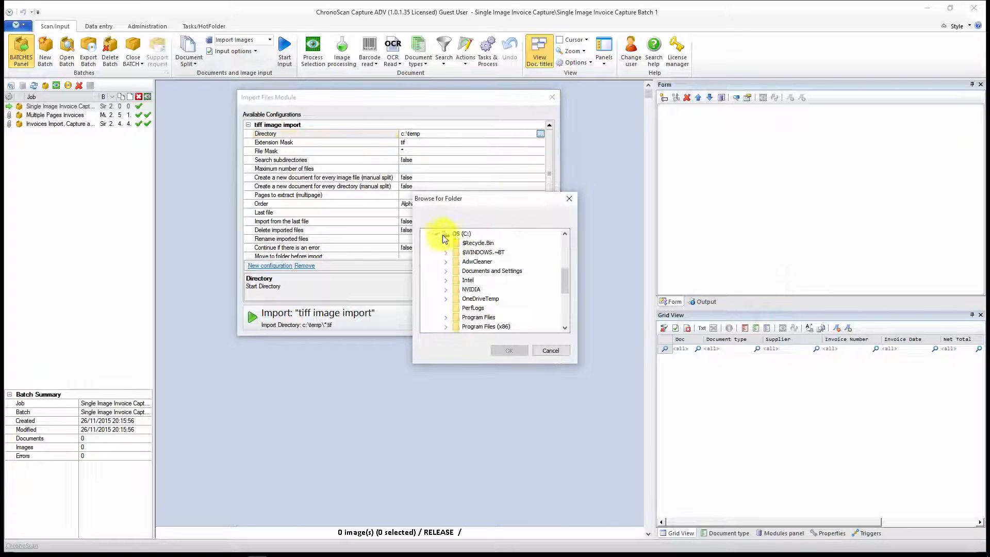
scroll(444, 248, "up", 10)
scroll(456, 256, "down", 3)
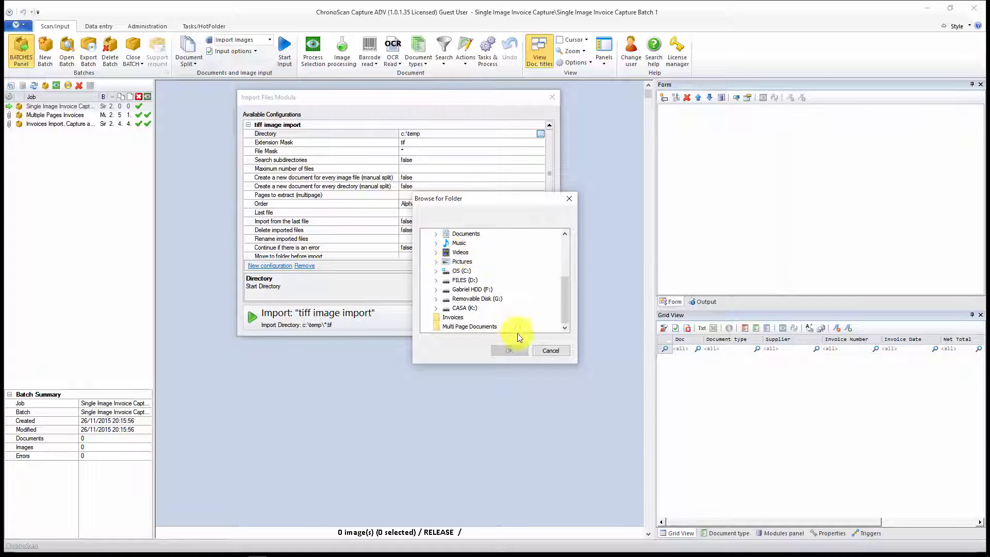
left_click(456, 318)
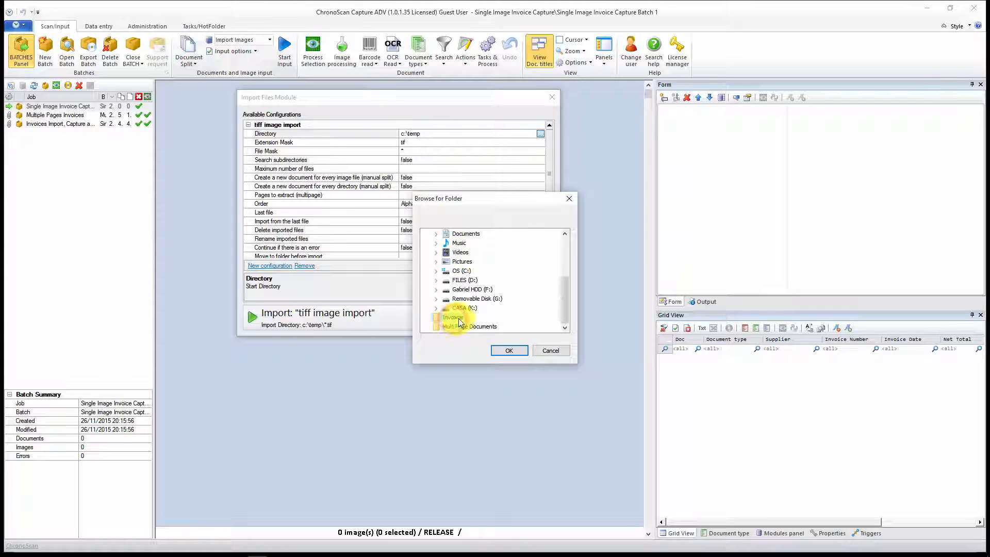
left_click(514, 350)
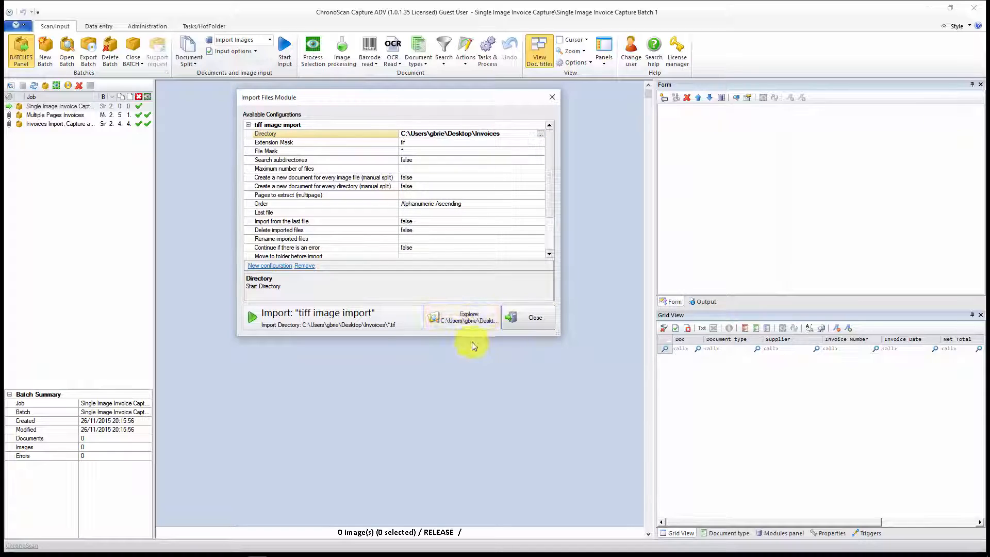
left_click(326, 313)
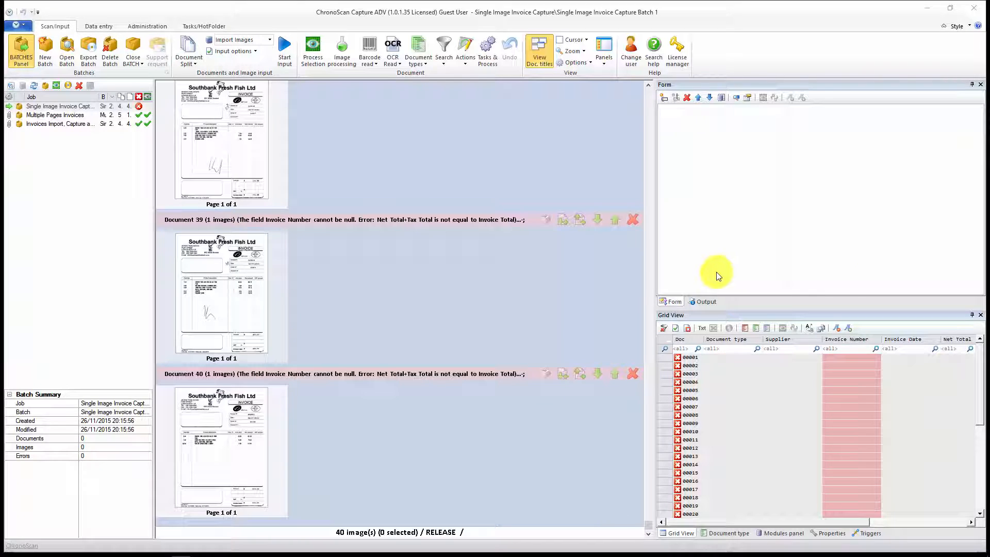
Step: Open the batch's first document, the Blueberry software purchase invoice, for data entry
scroll(397, 289, "up", 10)
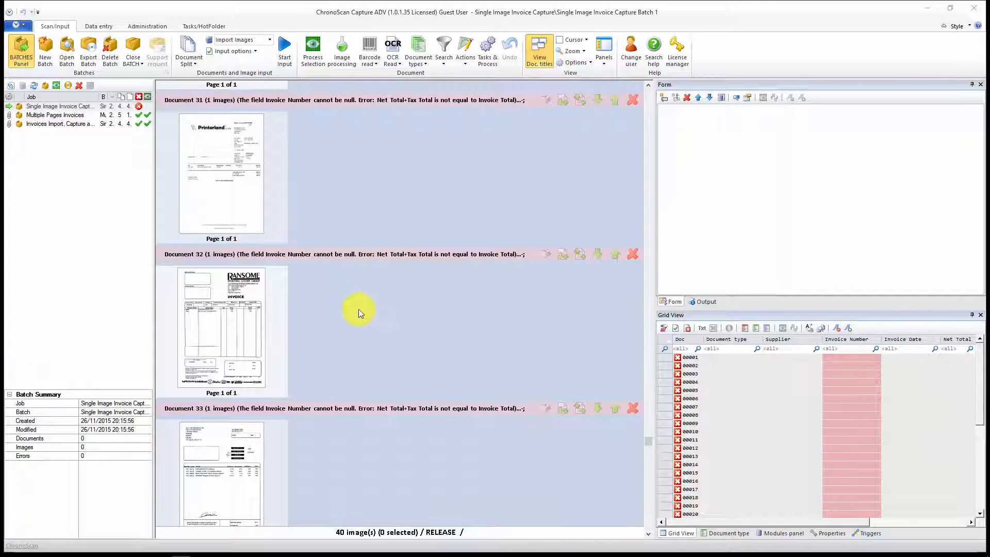
scroll(358, 309, "up", 5)
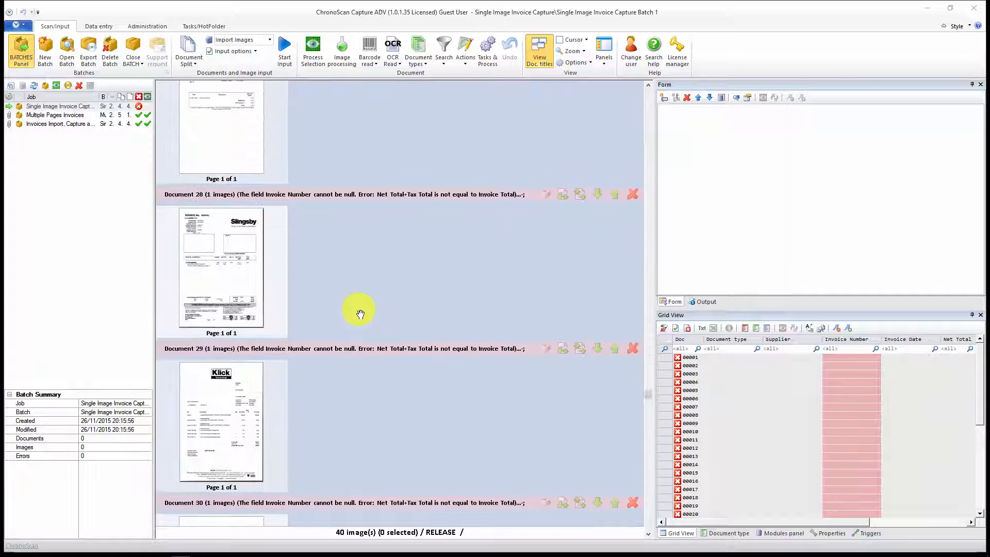
scroll(360, 312, "up", 12)
left_click(526, 180)
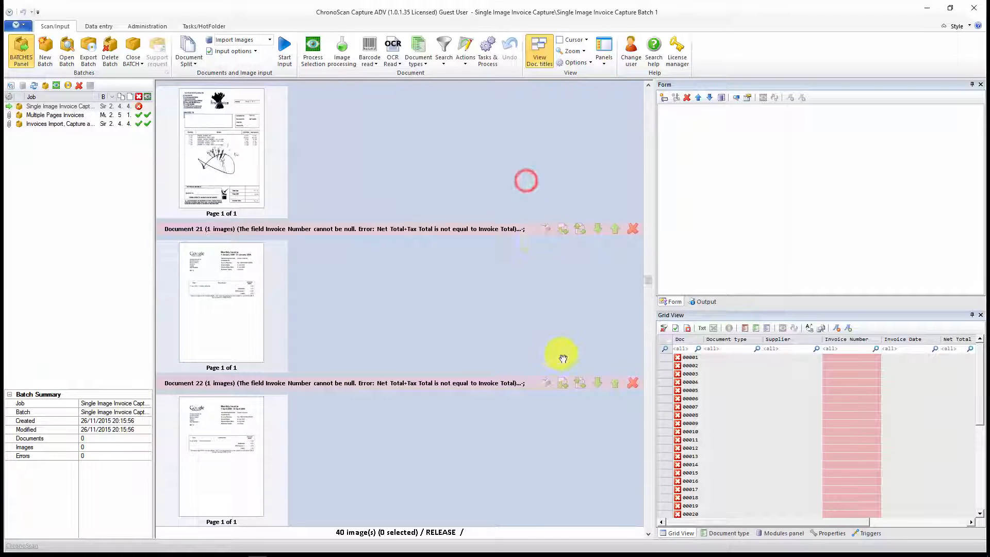
scroll(557, 365, "up", 6)
left_click_drag(649, 226, 651, 93)
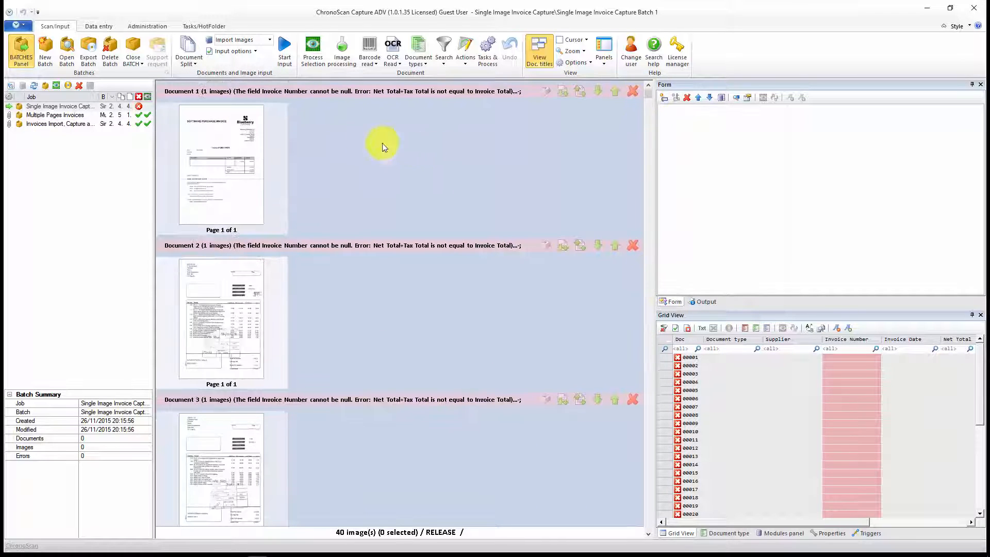
left_click(209, 152)
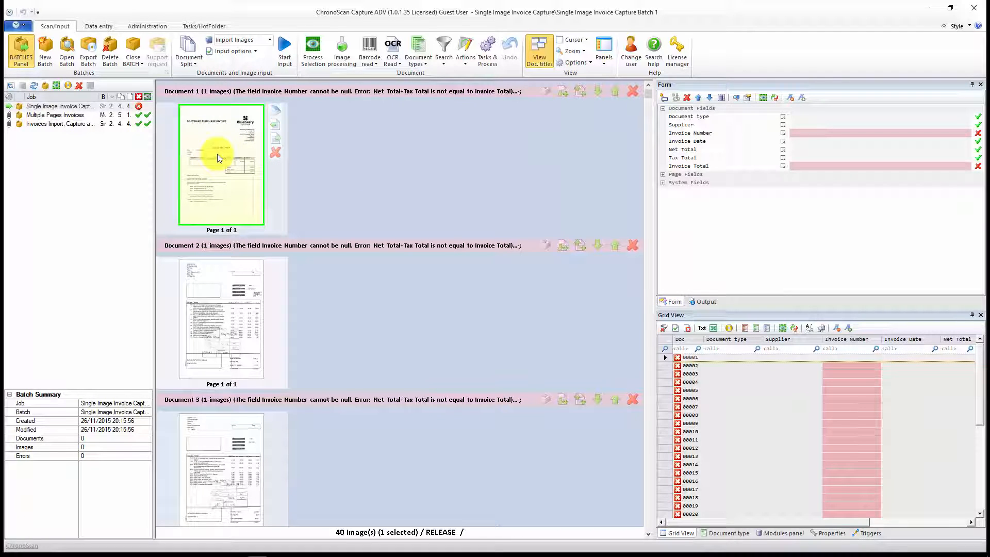
double_click(218, 157)
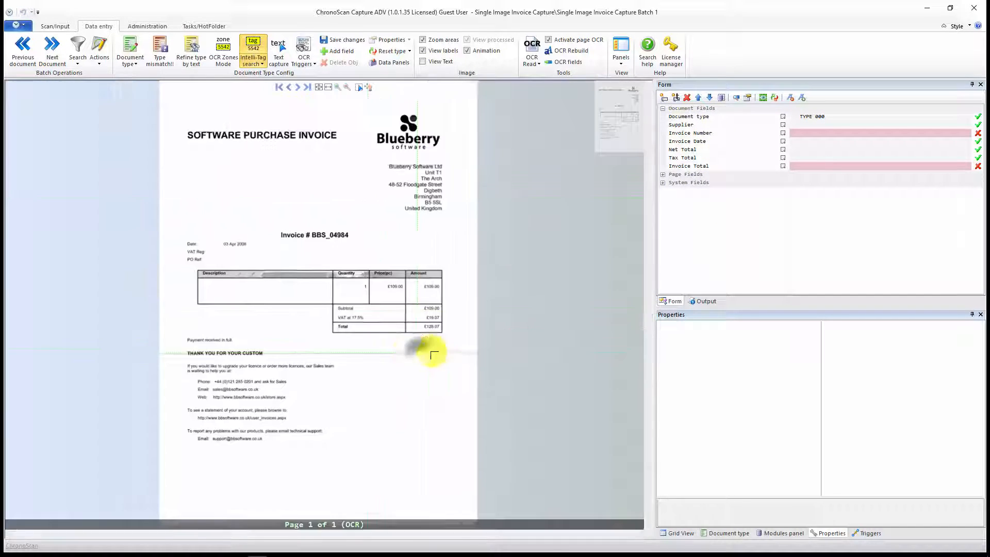
Step: Select the Invoice Number field and mark the "Invoice #" label on the page as its Intelli-Tag text
scroll(394, 349, "up", 3)
scroll(397, 315, "down", 3)
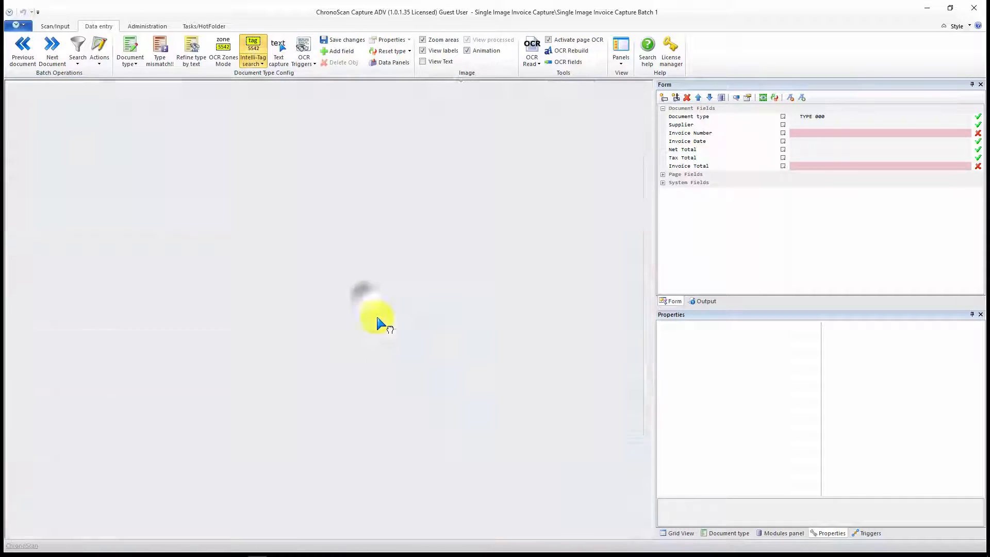
left_click_drag(481, 228, 514, 322)
left_click_drag(374, 216, 444, 327)
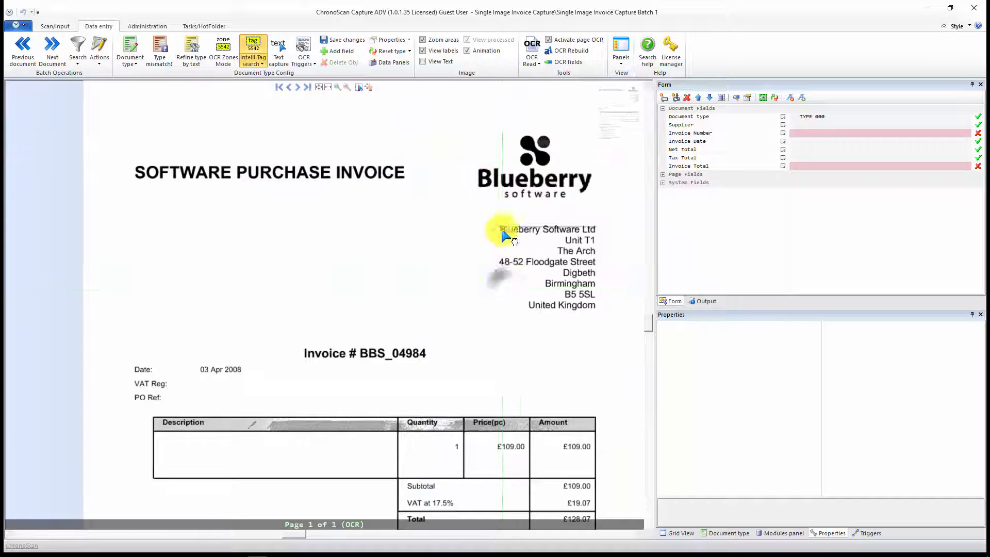
scroll(454, 250, "down", 1)
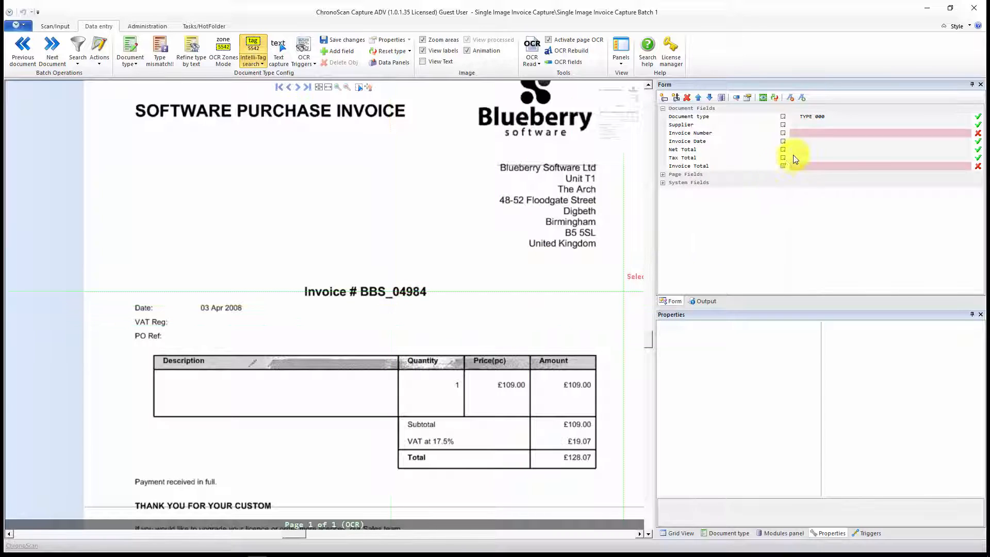
left_click(806, 133)
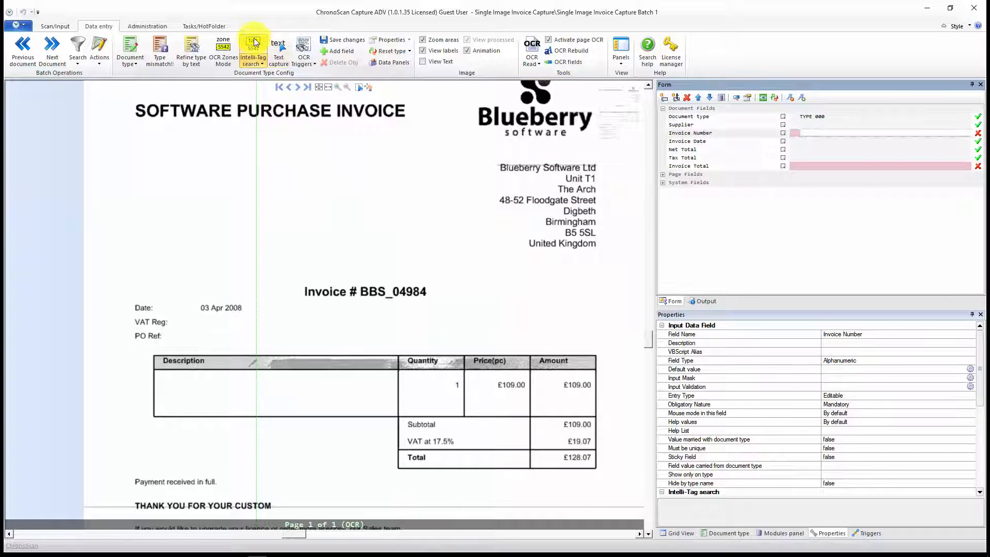
left_click_drag(346, 187, 360, 174)
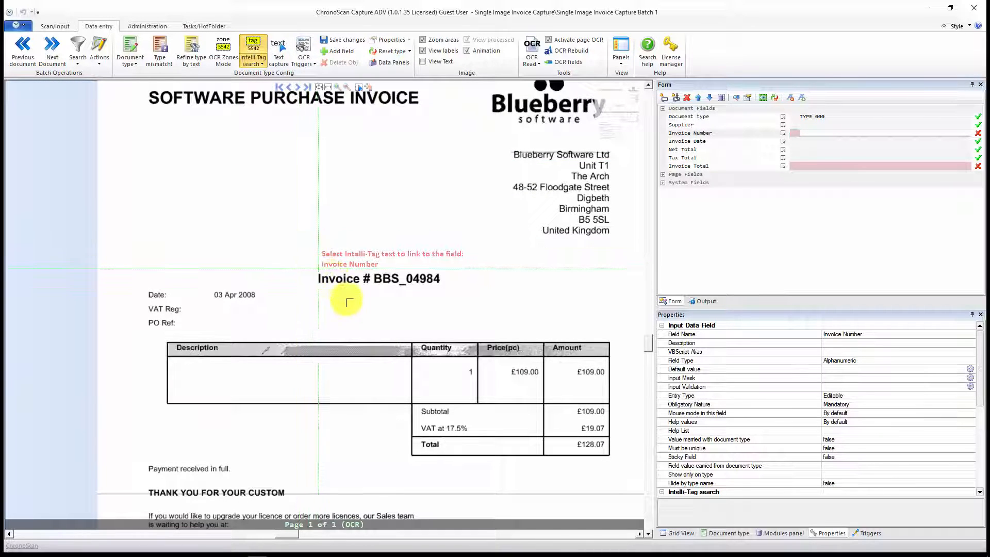
left_click_drag(312, 263, 372, 293)
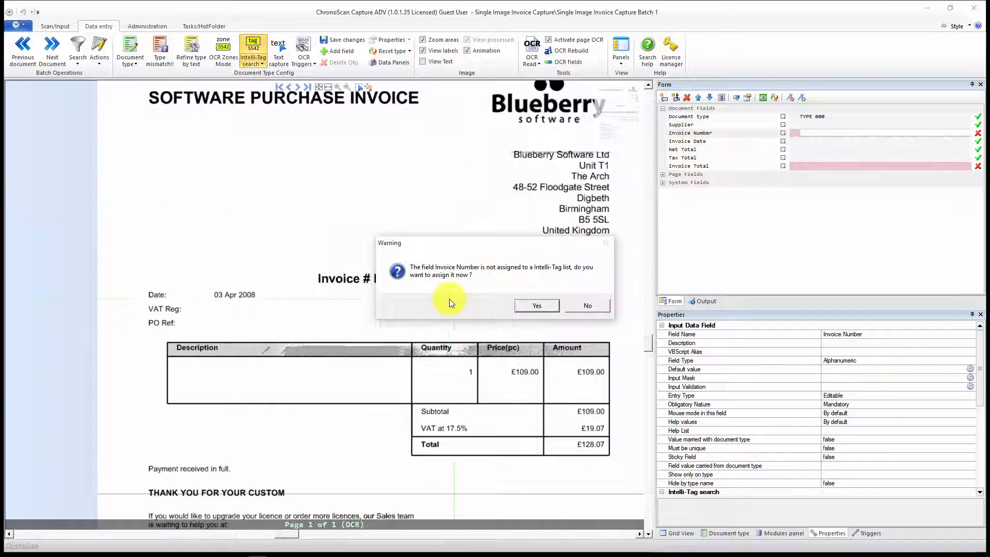
Step: Assign the Invoice Number field to a new Intelli-Tag list named INVOICE NO
left_click(536, 305)
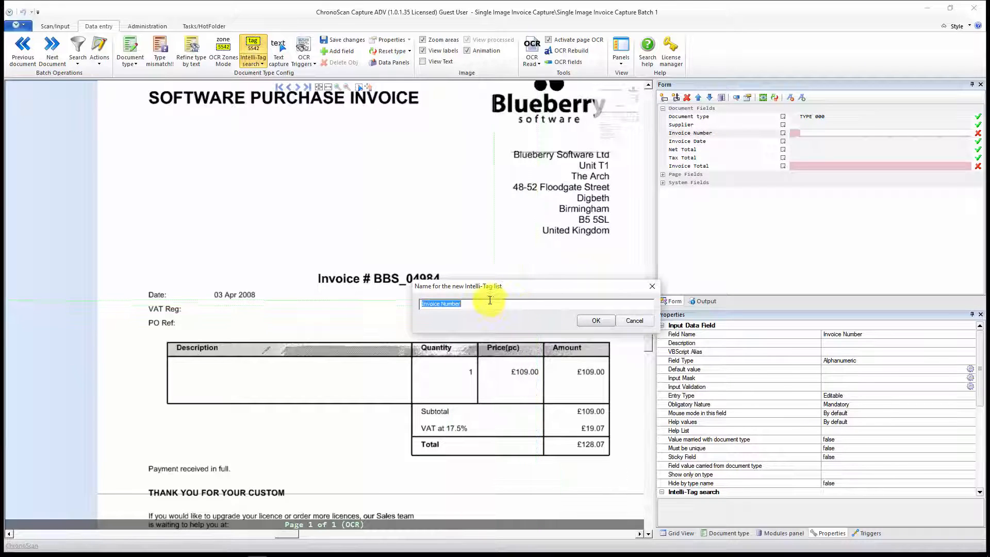
left_click(473, 306)
left_click_drag(490, 301, 415, 300)
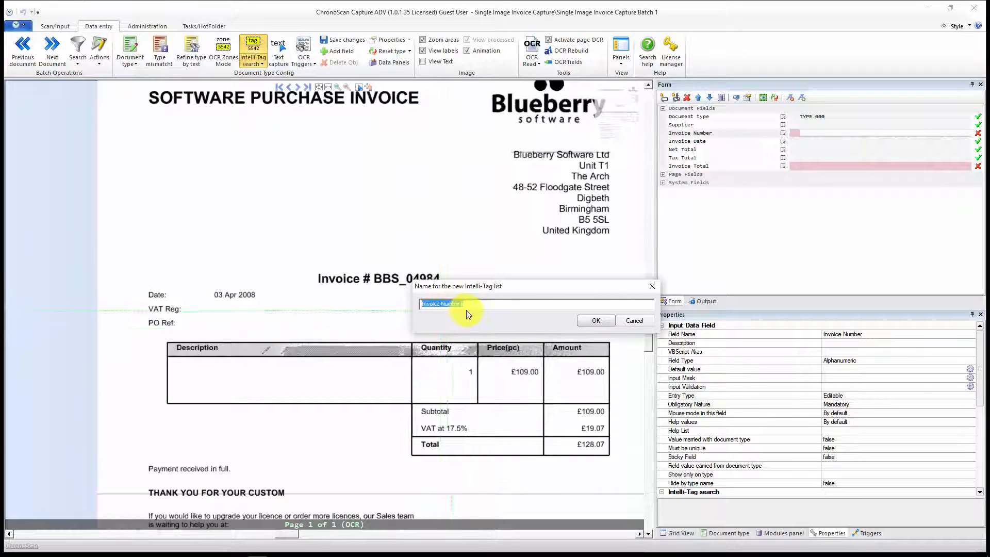
left_click_drag(473, 305, 366, 297)
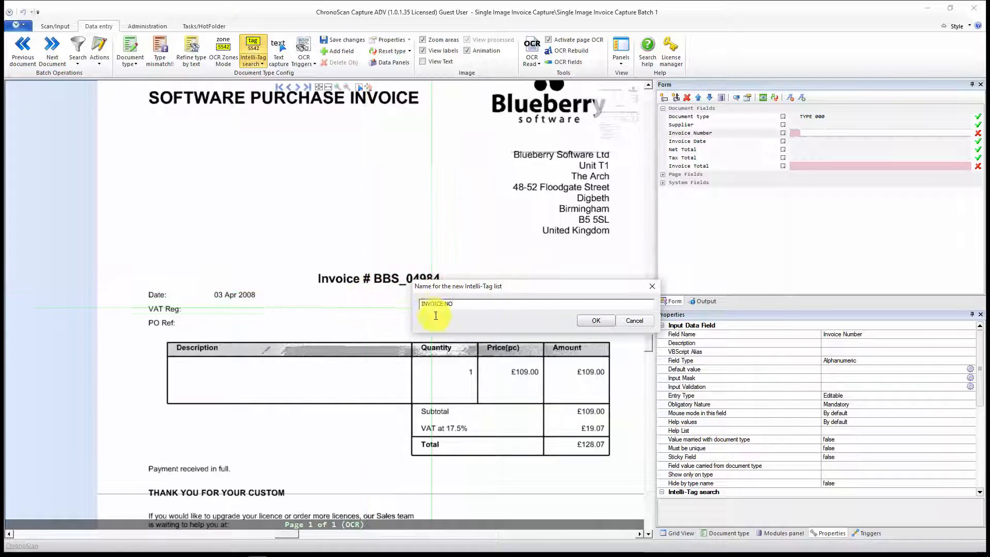
left_click(594, 320)
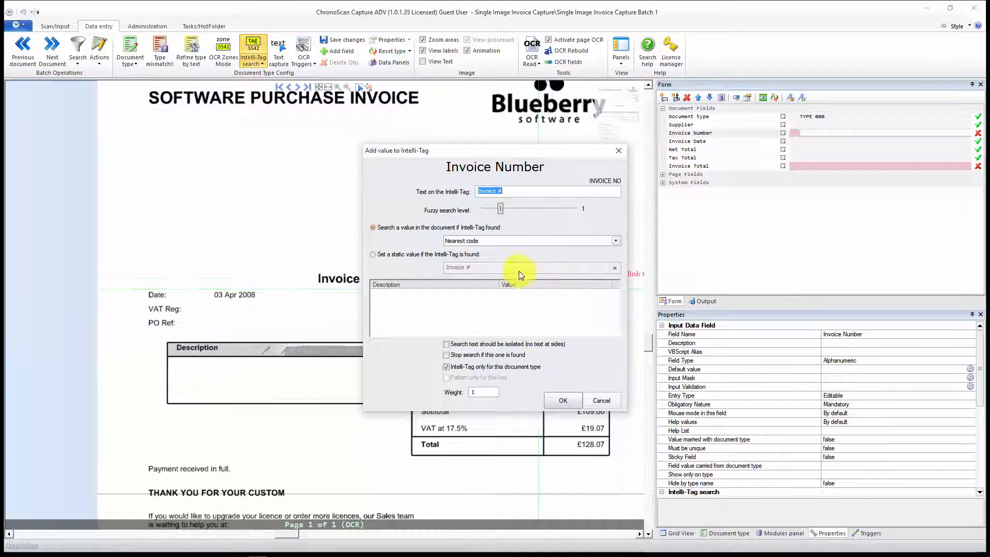
Step: Set the "Invoice #" Intelli-Tag to search for the nearest code at the right
left_click_drag(508, 151, 580, 155)
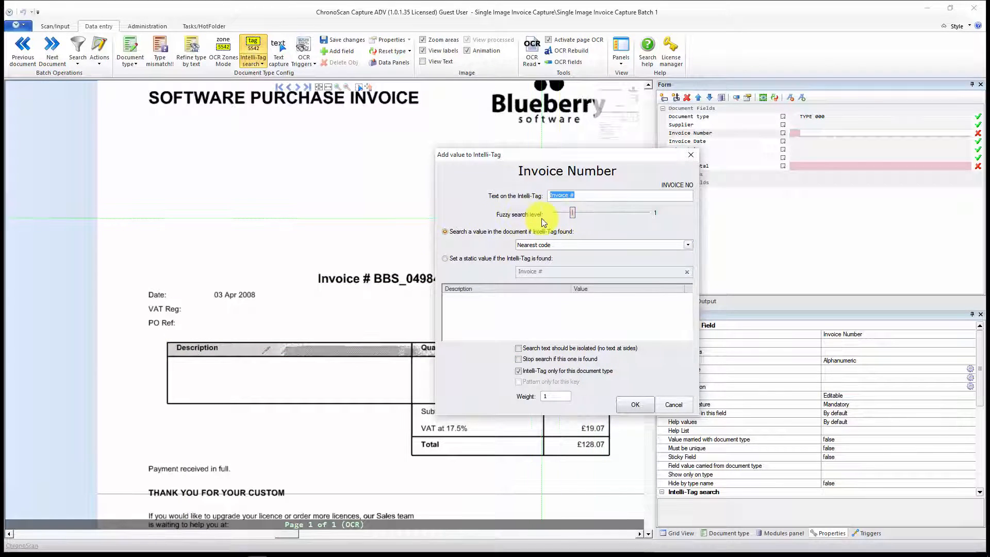
left_click(556, 246)
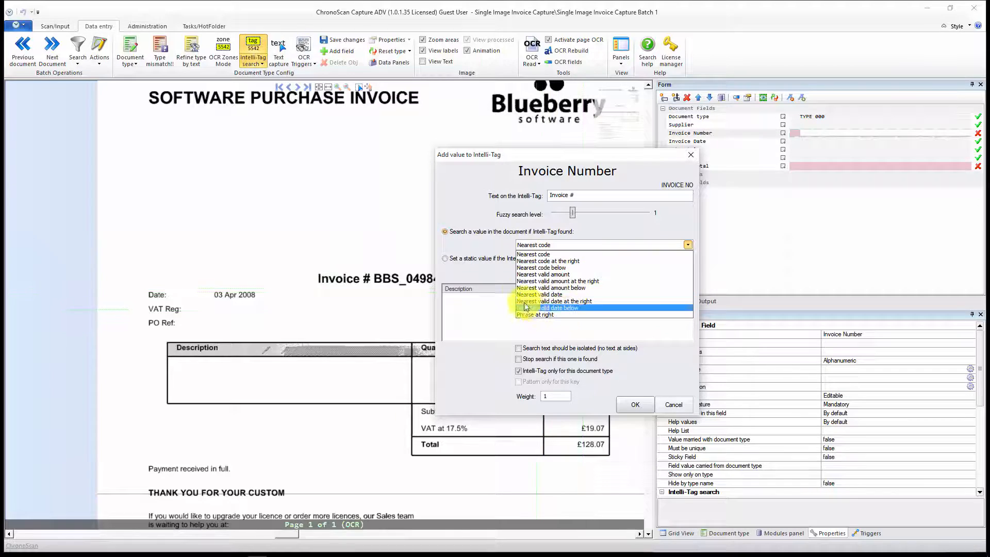
left_click(605, 229)
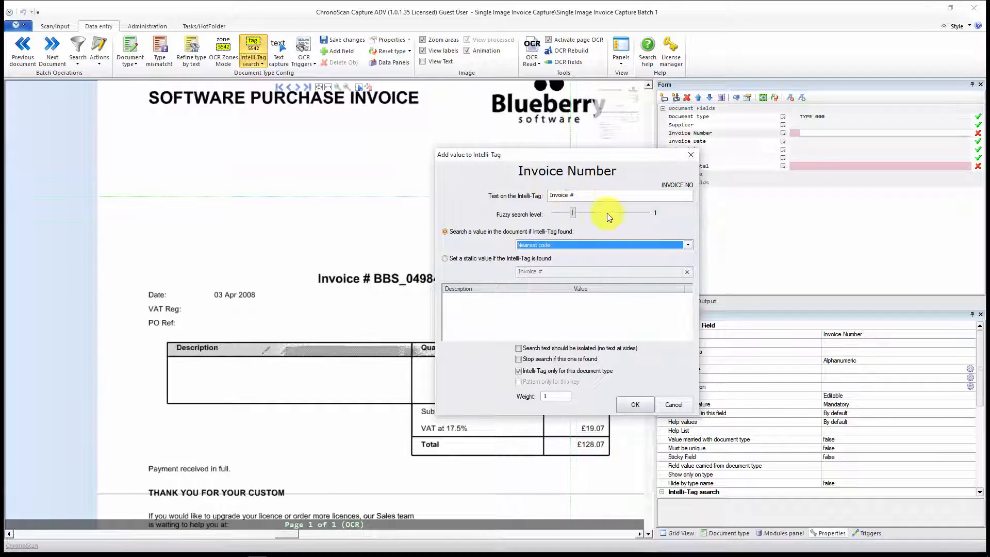
left_click(687, 245)
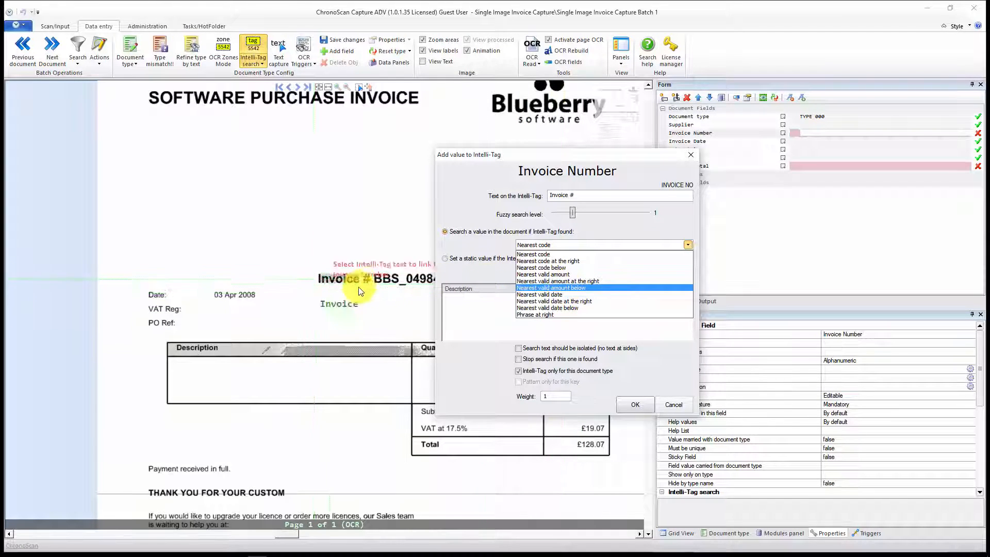
left_click(572, 261)
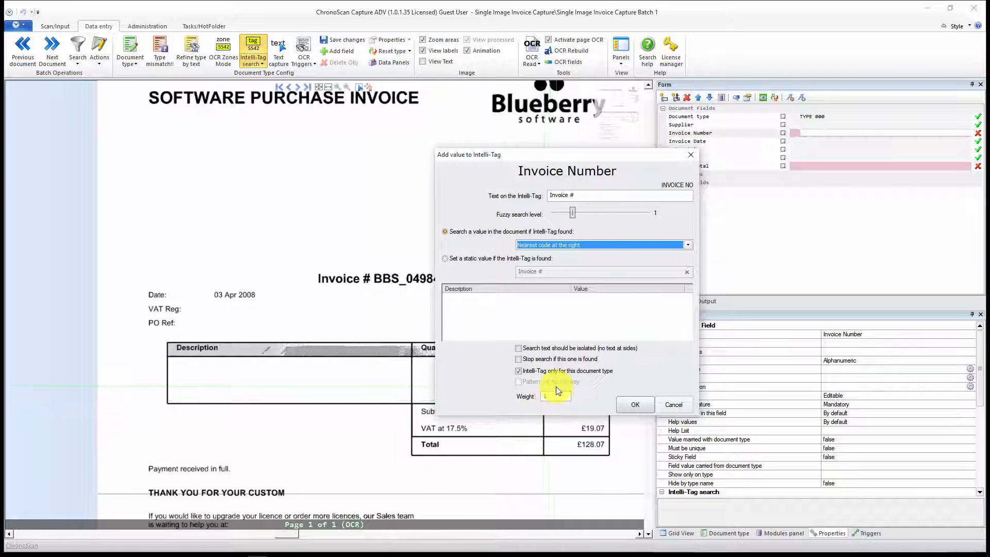
Step: Turn off the Intelli-Tag's restriction to this document type, accept the tag, and activate Execute Intelli-Tag search in the task configuration
left_click(519, 371)
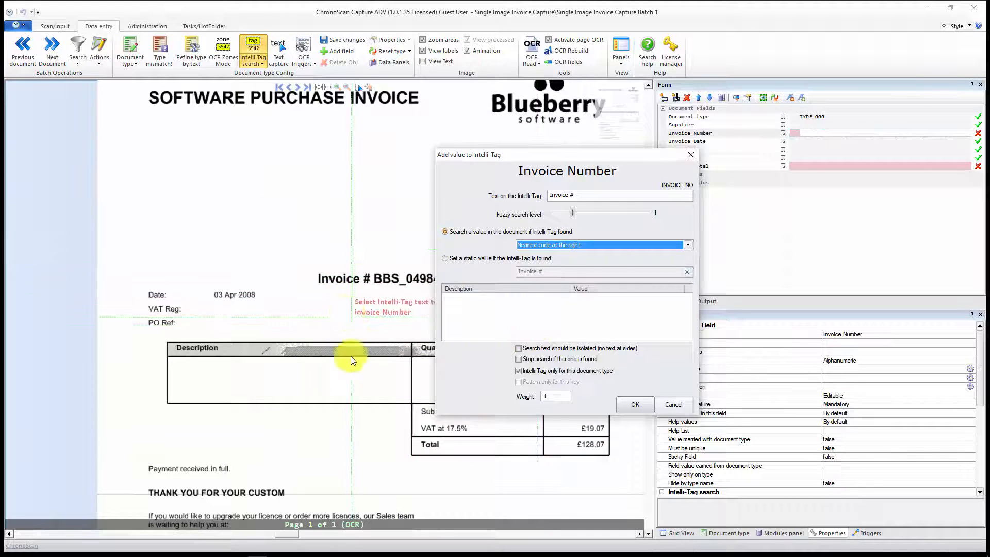
left_click(521, 372)
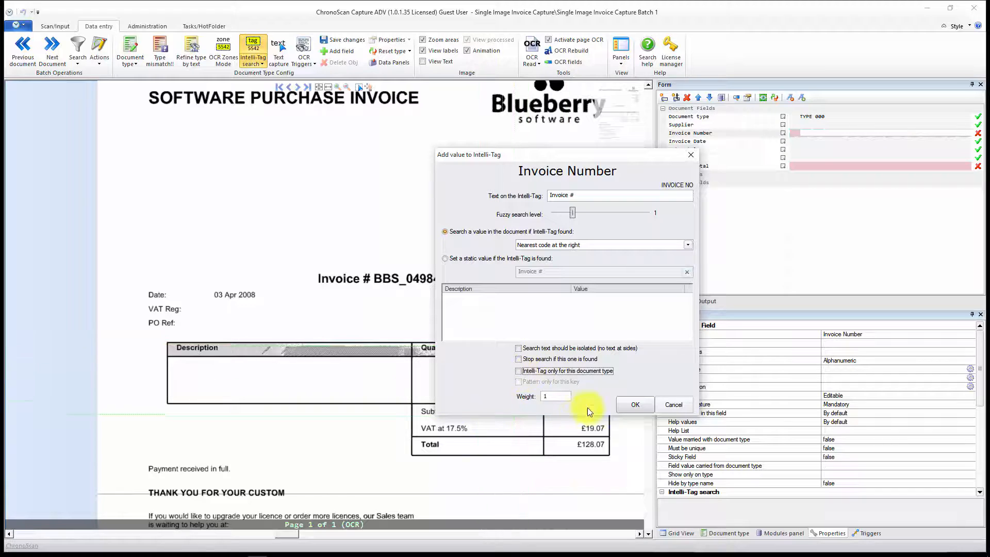
left_click(630, 404)
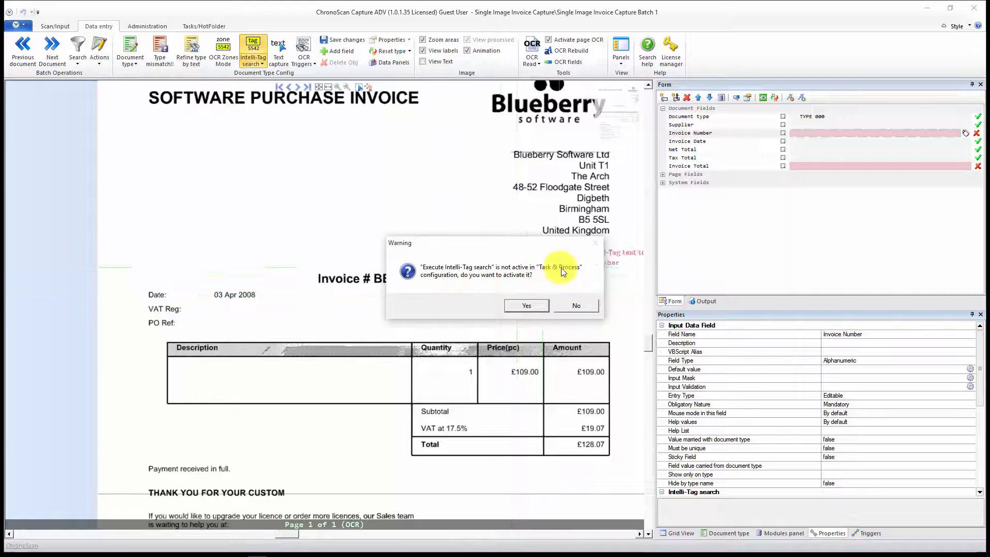
left_click(524, 305)
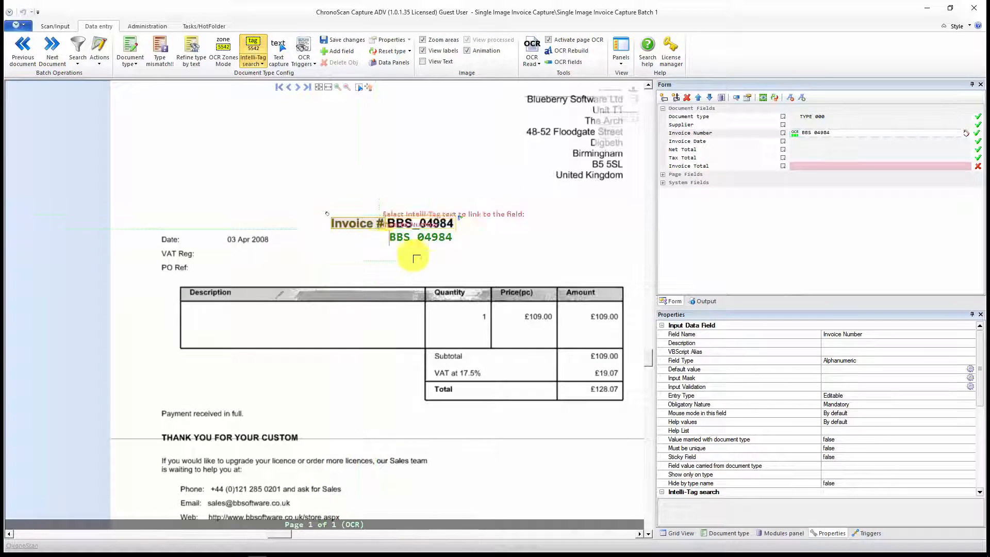
Step: Select the Invoice Date field and mark the "Date:" label on the page as its Intelli-Tag text
left_click_drag(499, 265, 449, 178)
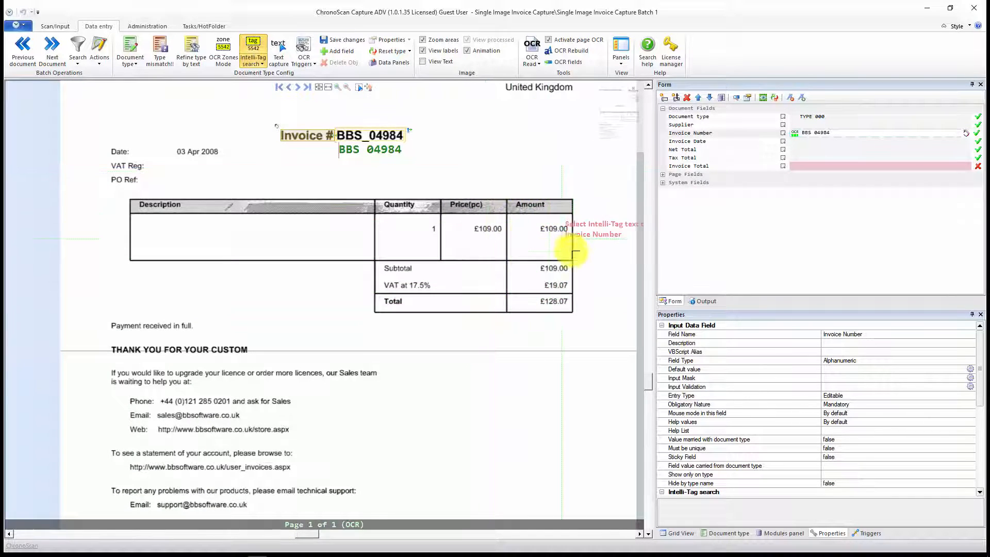
left_click_drag(509, 205, 597, 255)
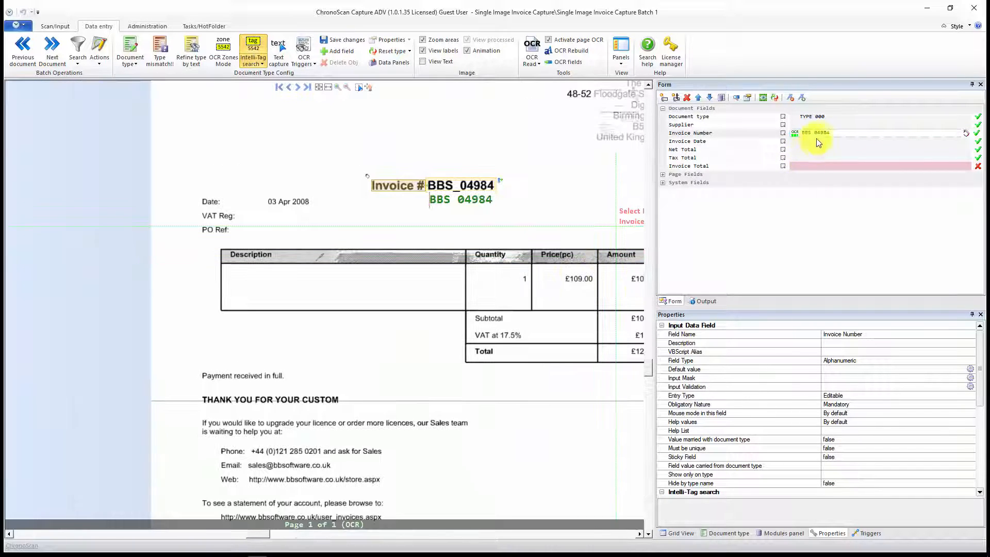
left_click(826, 140)
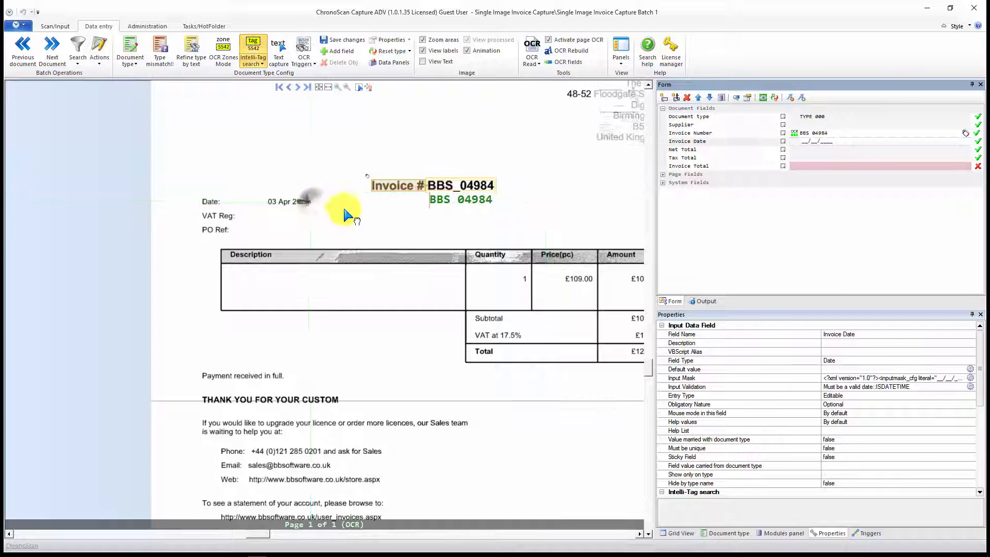
left_click_drag(332, 210, 393, 227)
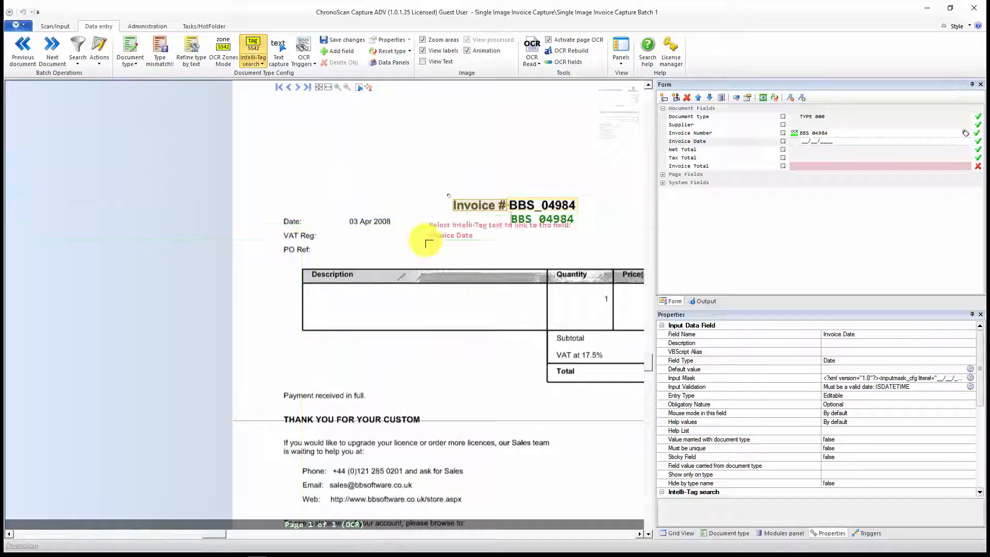
left_click(803, 140)
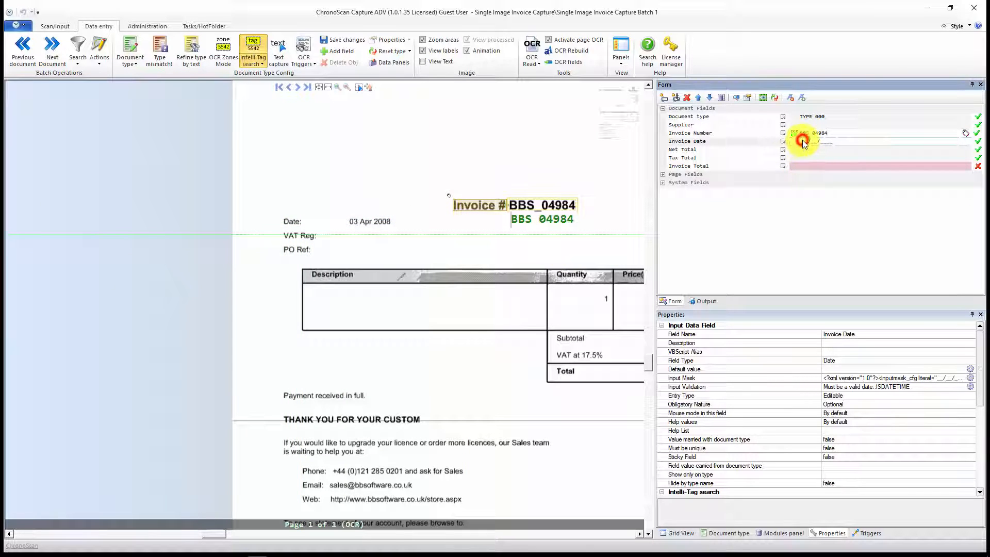
left_click(257, 45)
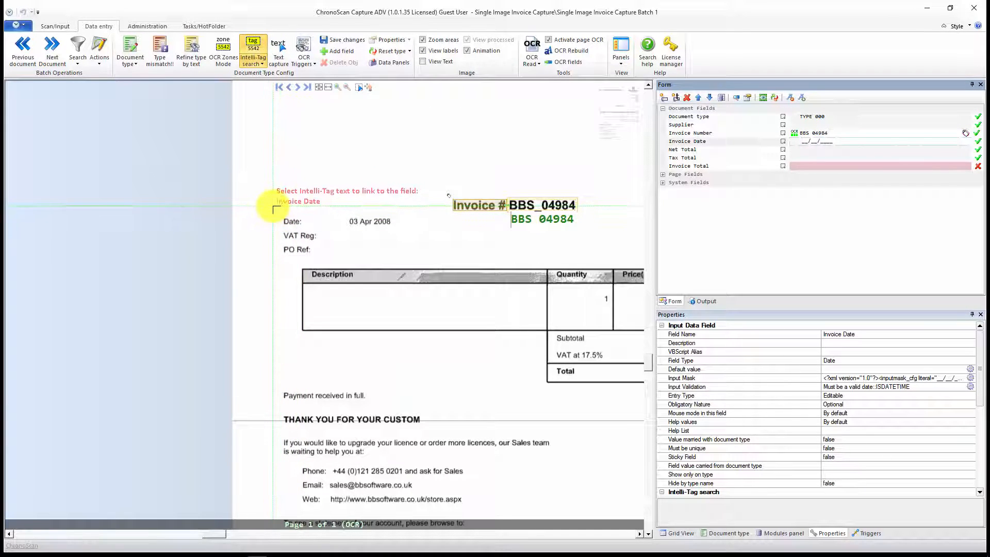
left_click_drag(272, 202, 342, 230)
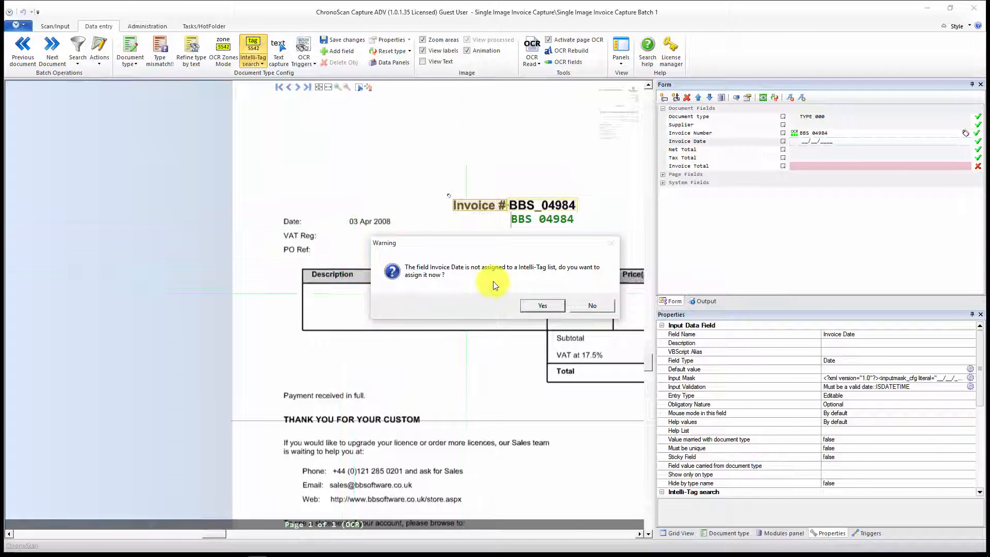
Step: Try to assign the Invoice Date field to a new Intelli-Tag list named INVOICE DATE
left_click(543, 307)
left_click_drag(465, 304, 380, 302)
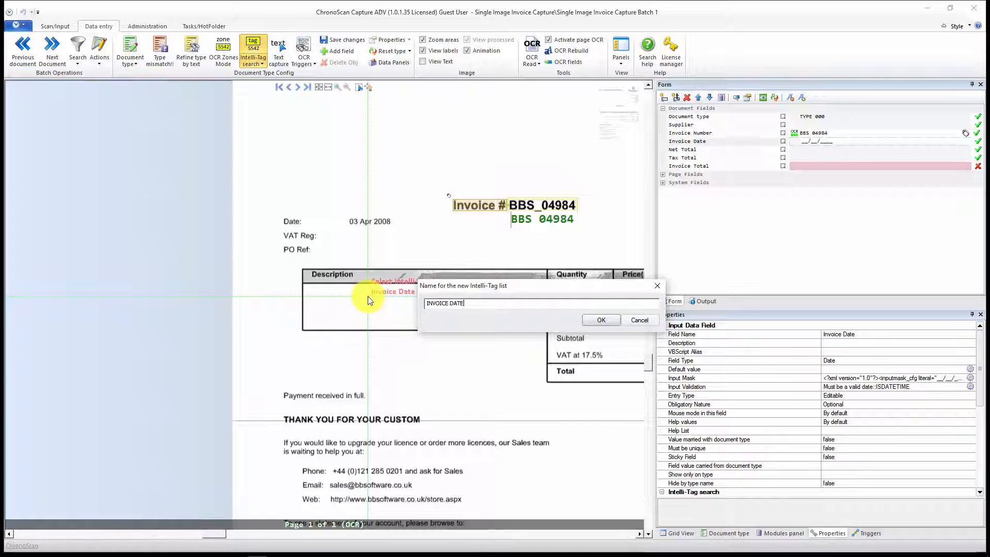
left_click(589, 323)
left_click(521, 305)
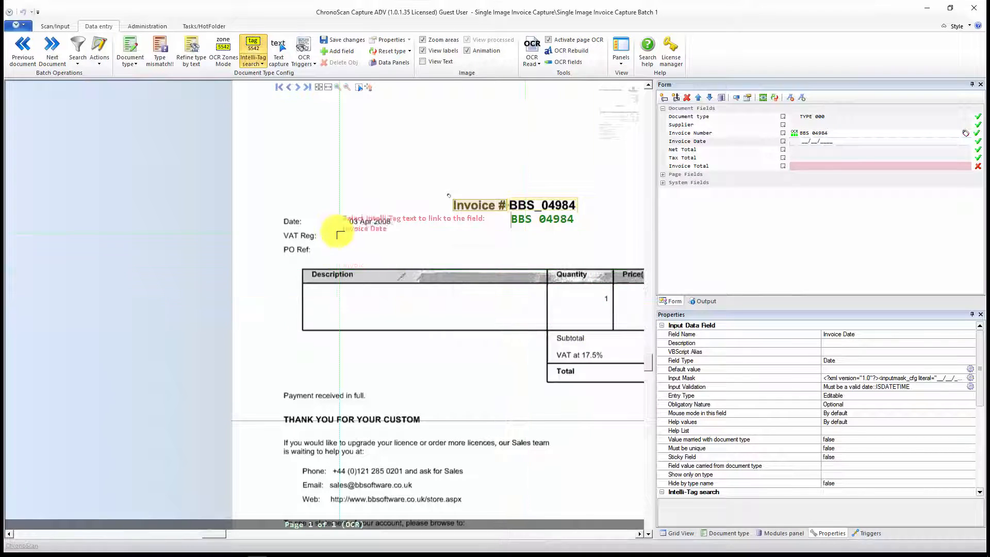
Step: Mark the "Date:" label for the Invoice Date field again and assign the field to a new Intelli-Tag list named date
left_click(804, 141)
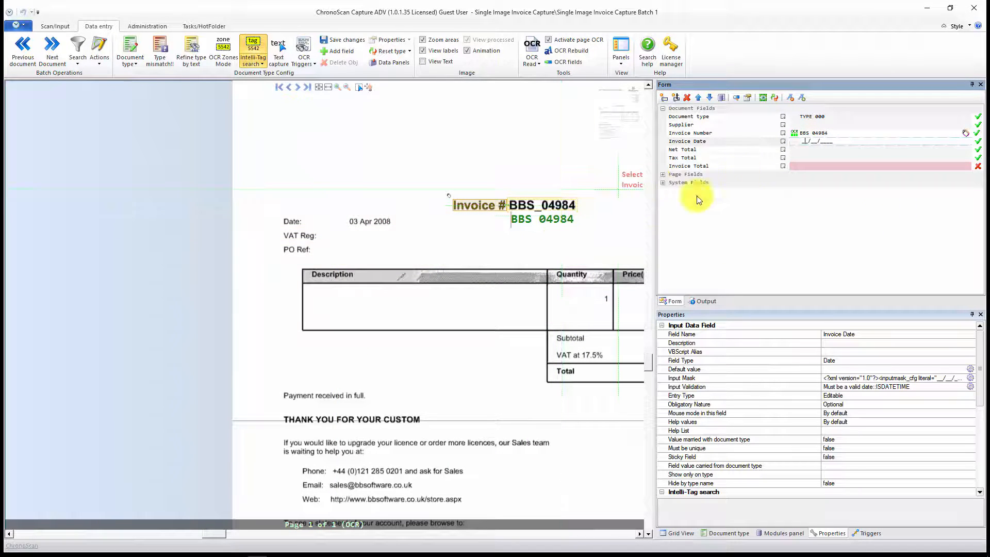
left_click_drag(269, 206, 324, 224)
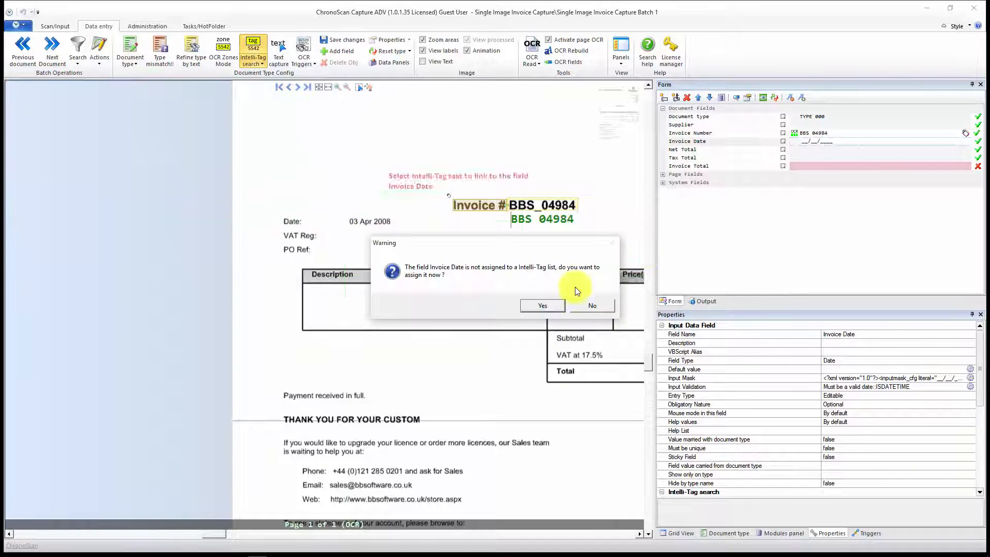
left_click(534, 305)
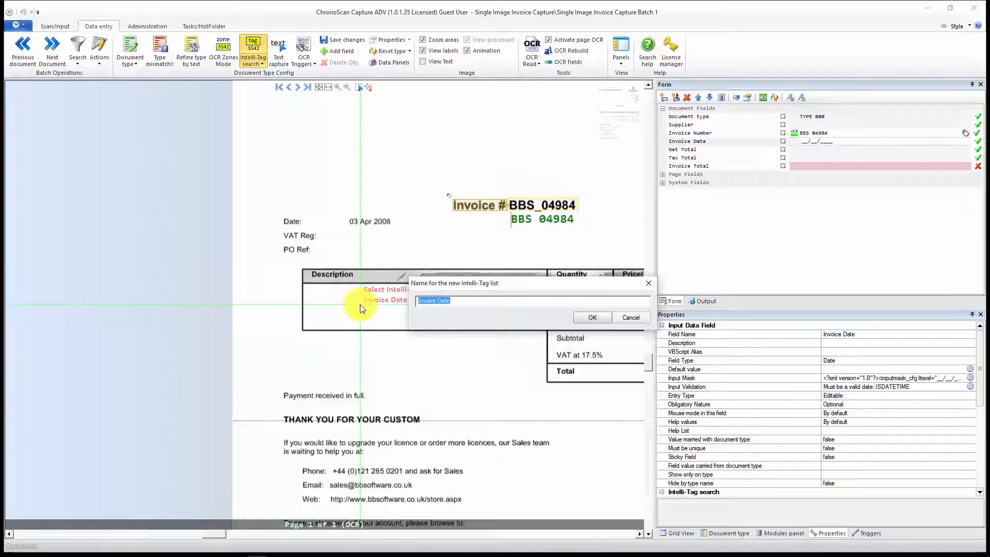
key("BackSpace")
type("date")
left_click(601, 317)
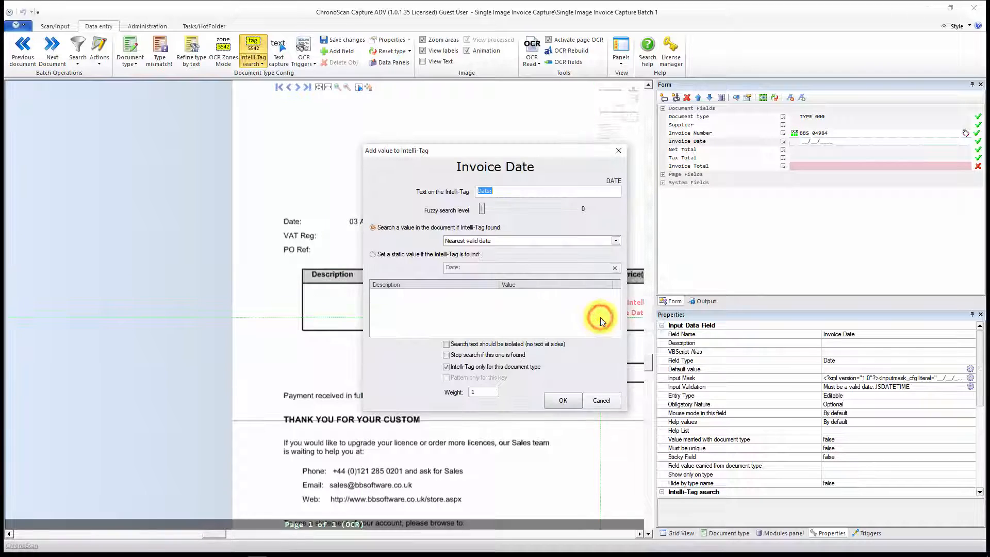
Step: Remove the colon from the Invoice Date Intelli-Tag text so it reads "Date"
left_click_drag(528, 154, 635, 162)
left_click_drag(606, 201, 574, 205)
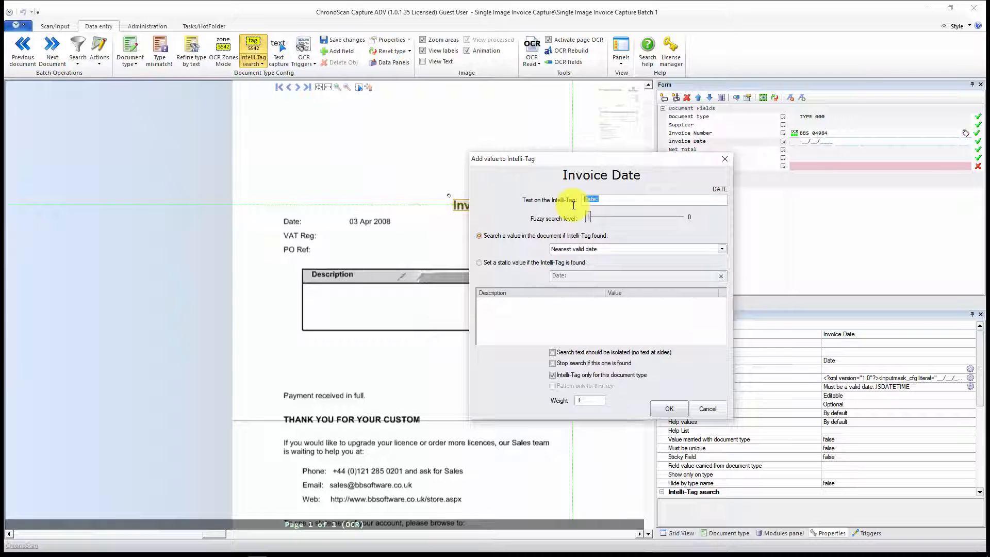
left_click(613, 198)
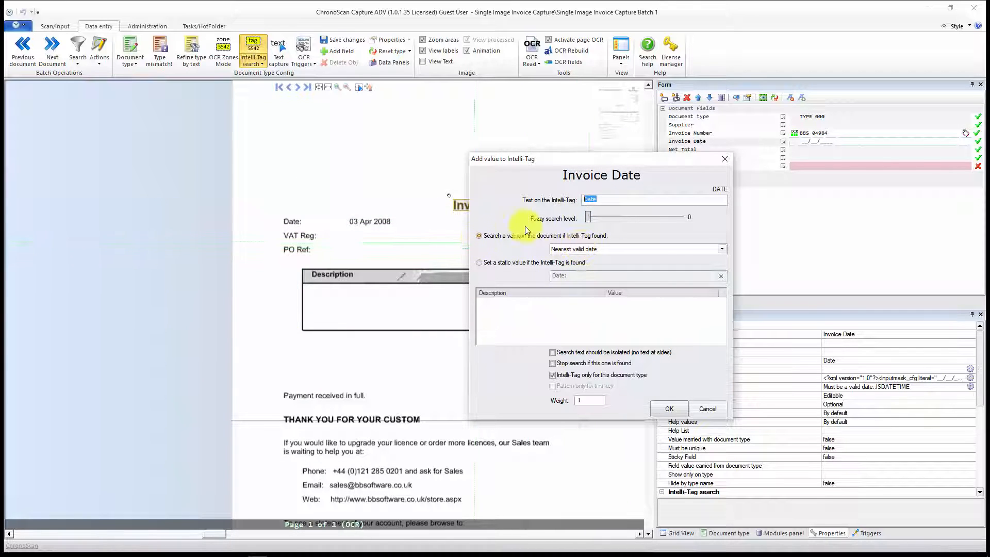
Step: Set the "Date" Intelli-Tag to search for the nearest valid date at the right, without restricting it to this document type, and accept it
left_click(620, 248)
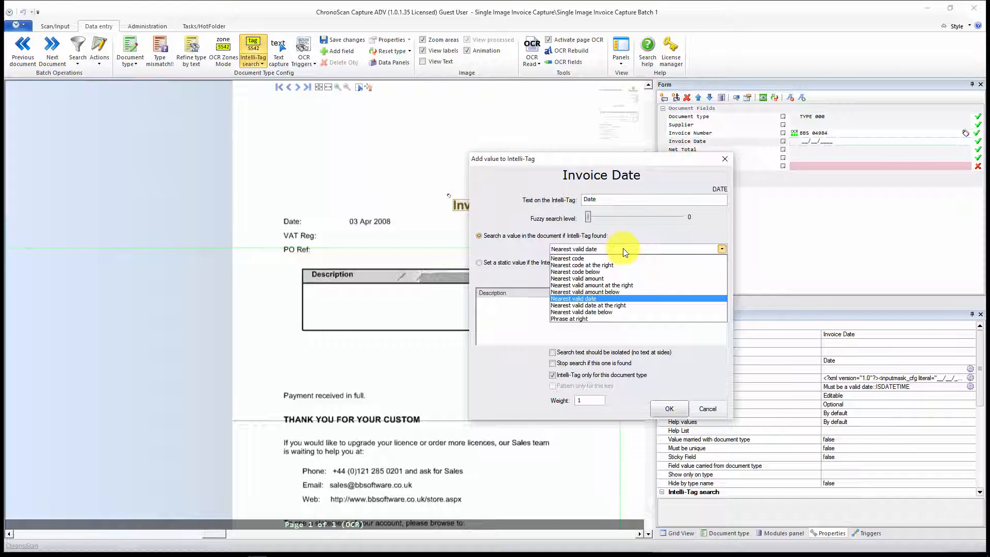
left_click(590, 306)
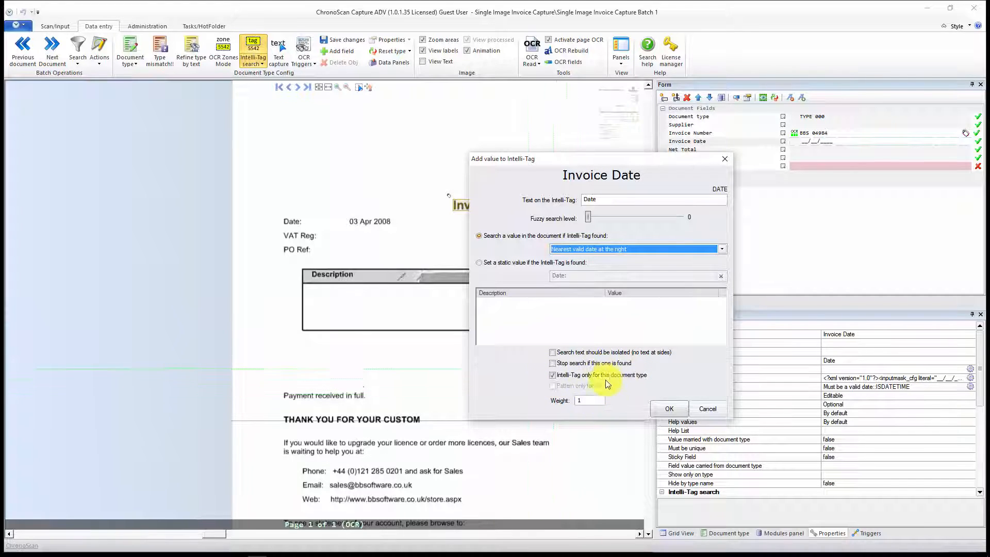
left_click(559, 375)
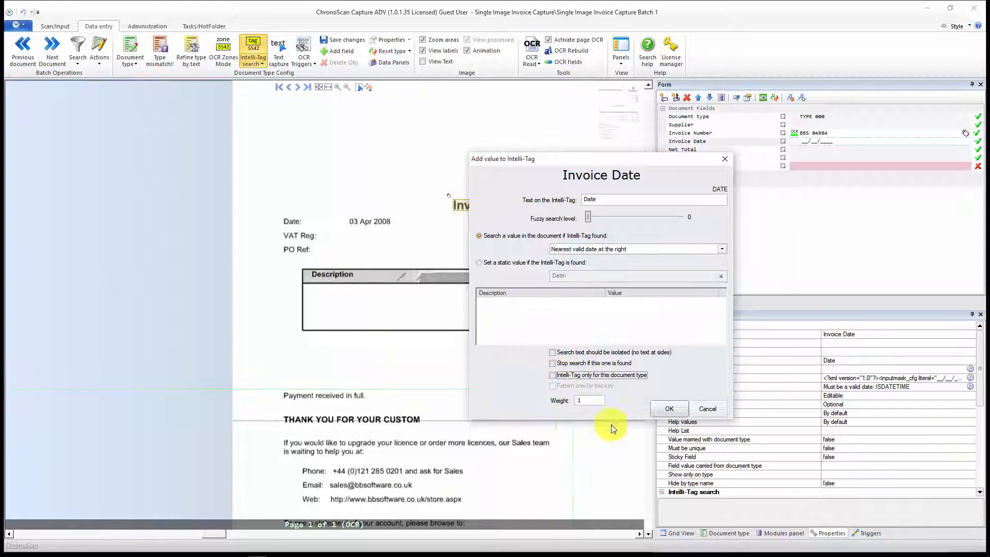
left_click(669, 408)
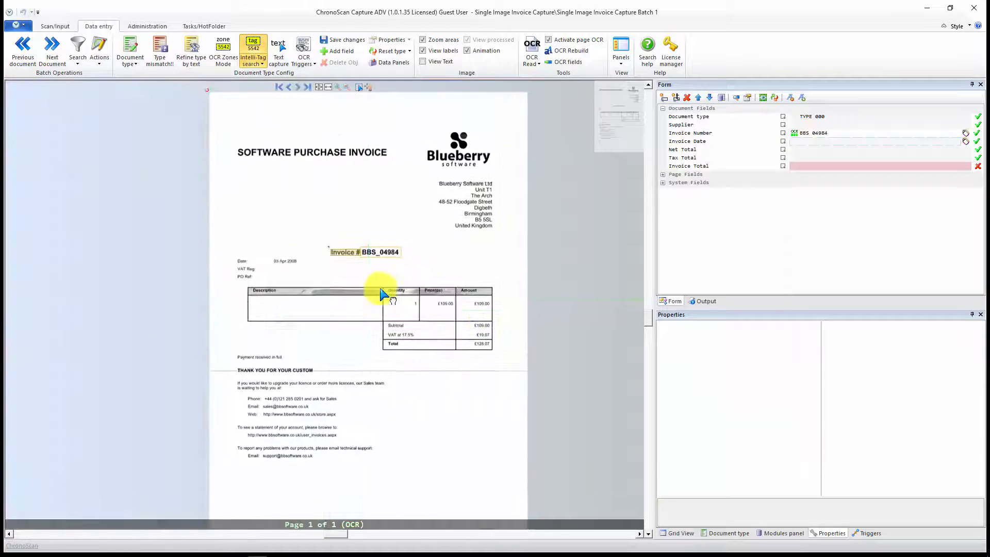
Step: In the Invoice Date field's Intelli-Tag settings, set the fuzzy search level of the "Date" tag to 1 and apply the settings
scroll(279, 296, "up", 4)
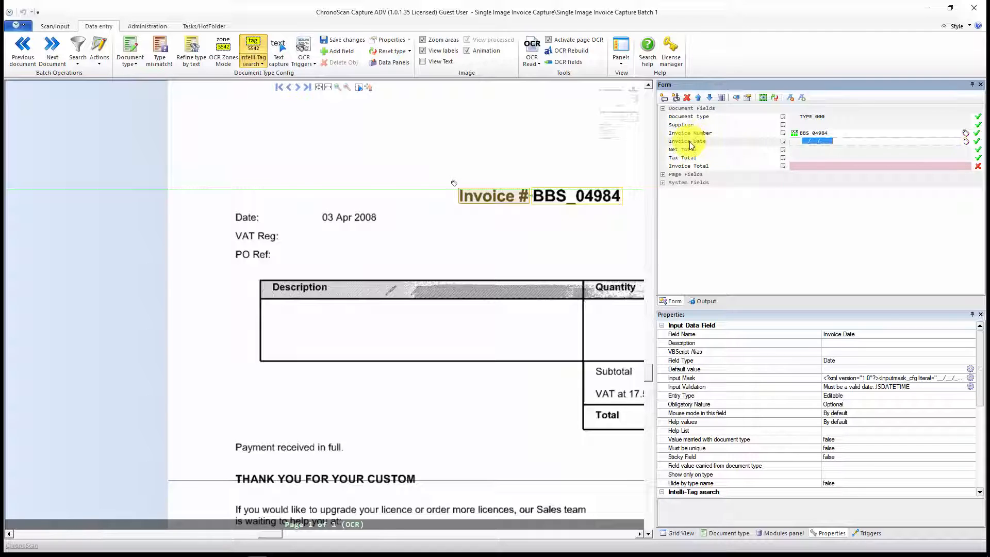
left_click(967, 142)
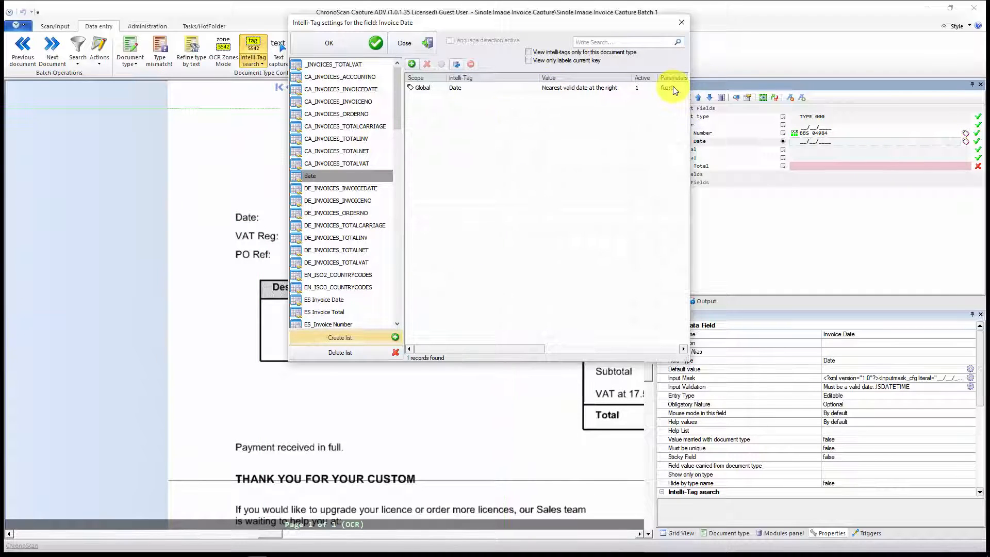
left_click_drag(451, 29, 530, 54)
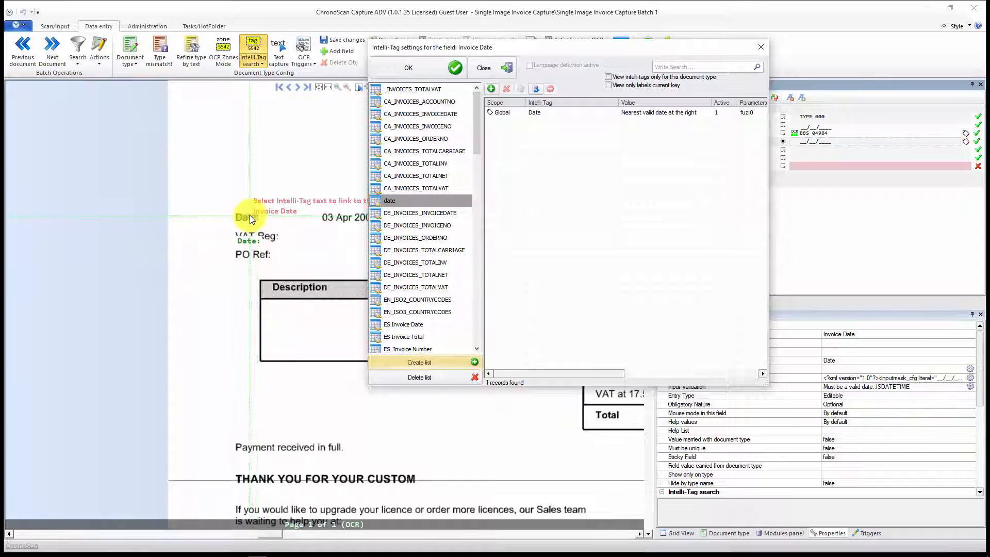
left_click(507, 118)
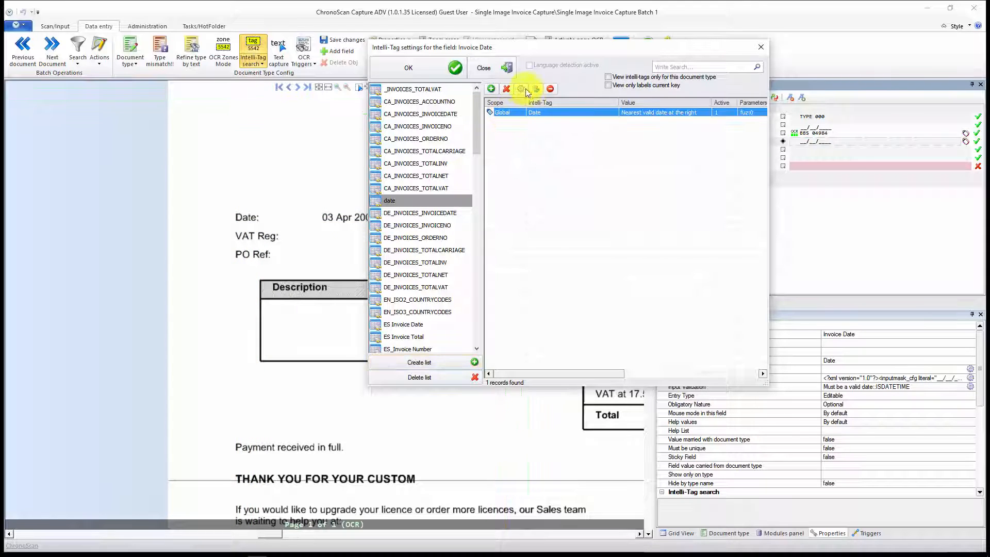
left_click(522, 87)
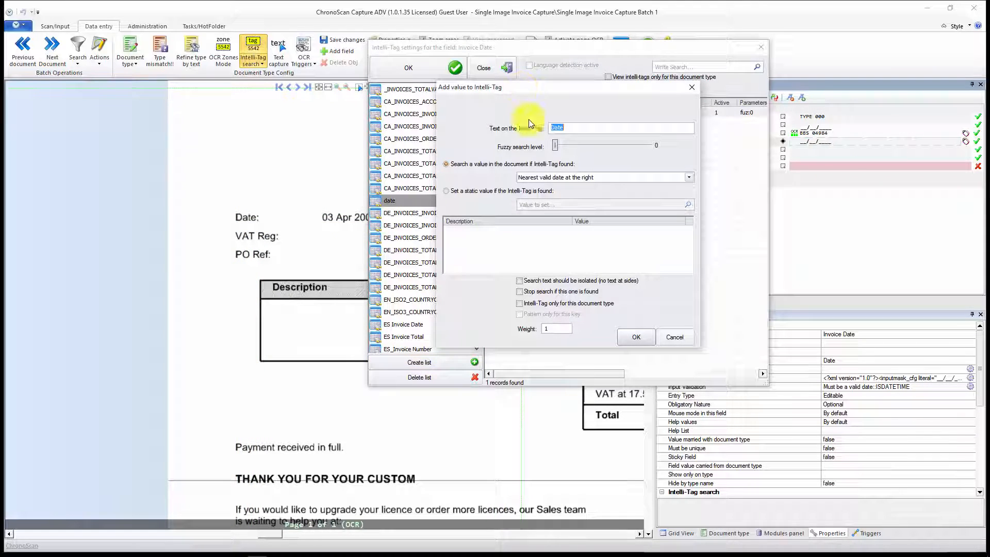
left_click(555, 146)
left_click_drag(556, 146, 575, 144)
left_click(642, 338)
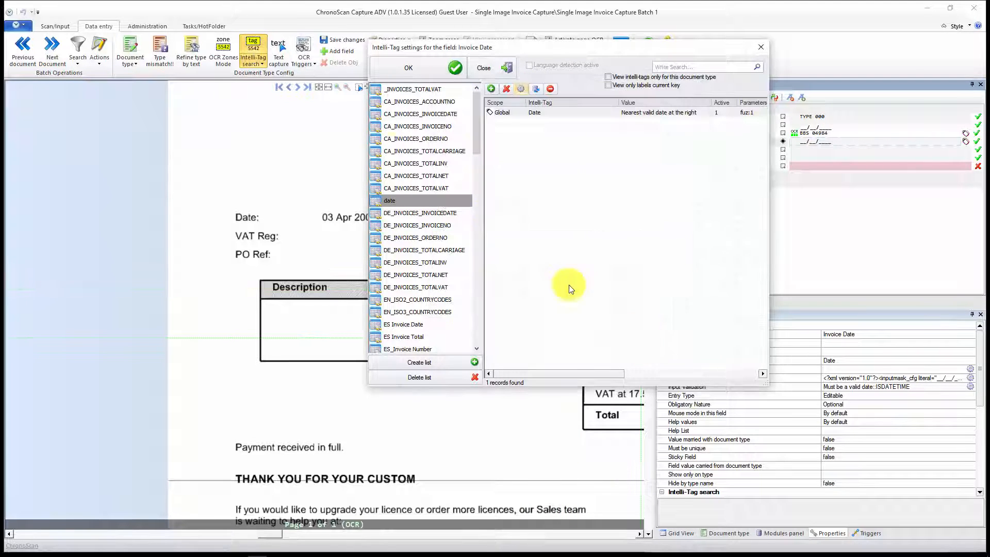
left_click(444, 71)
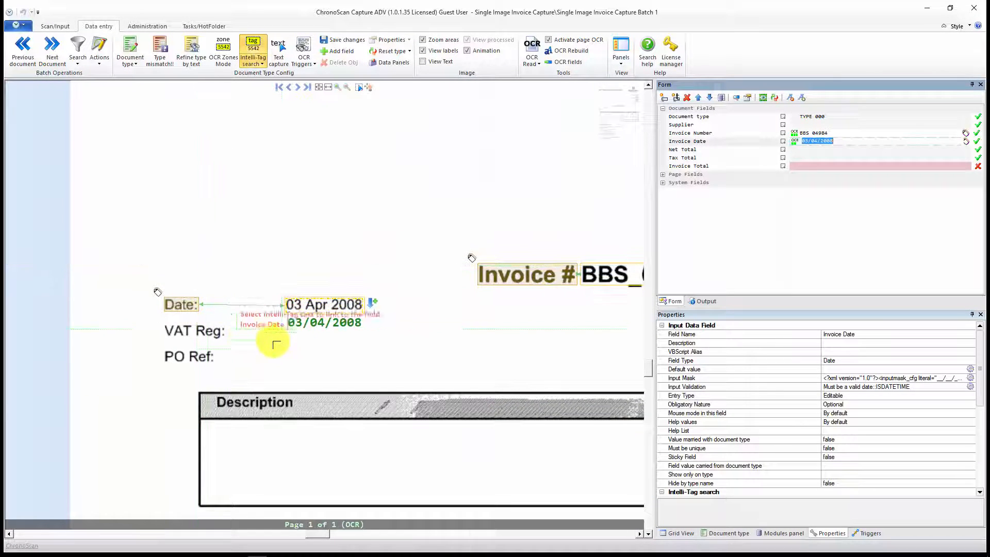
scroll(278, 340, "down", 3)
left_click_drag(379, 370, 336, 266)
scroll(411, 329, "down", 2)
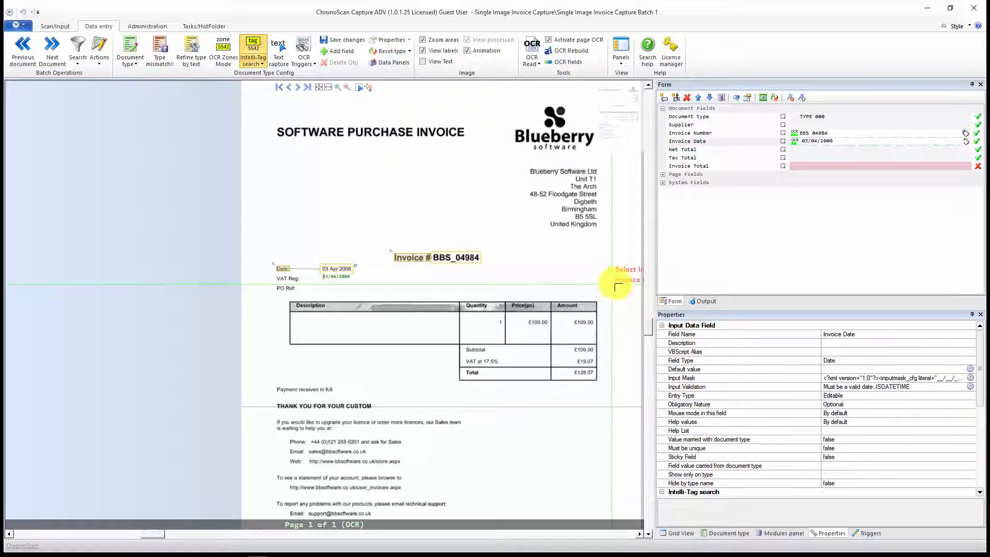
left_click_drag(488, 292, 478, 242)
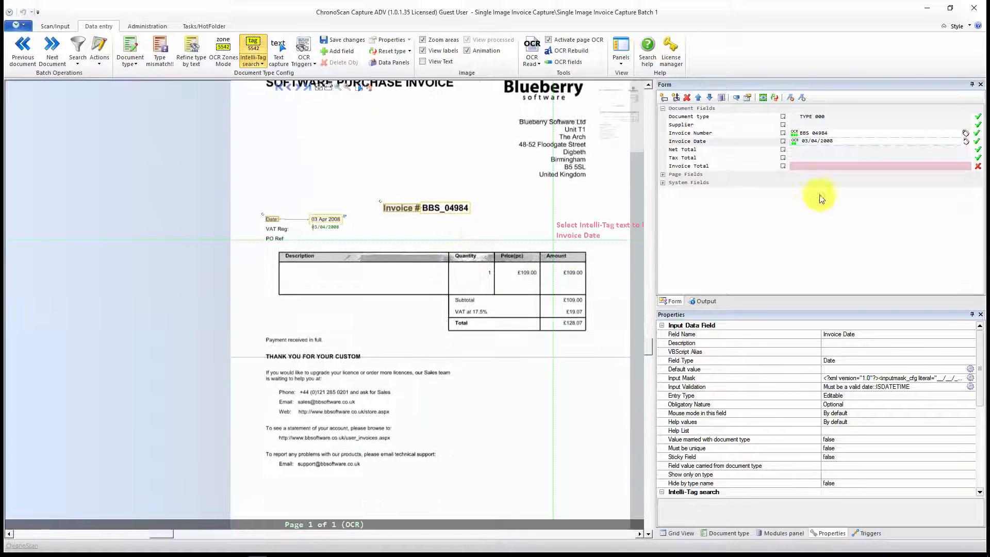
left_click(813, 157)
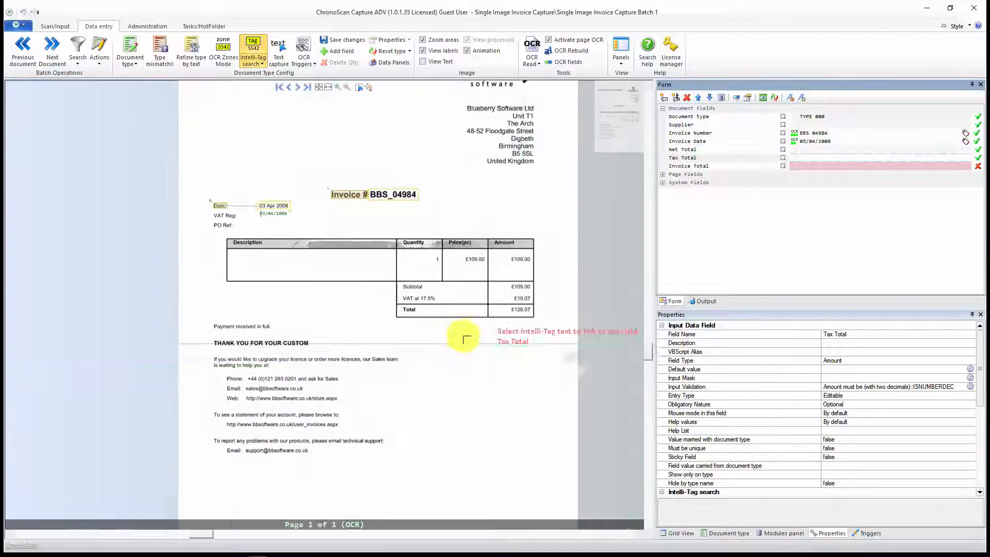
left_click_drag(463, 336, 448, 324)
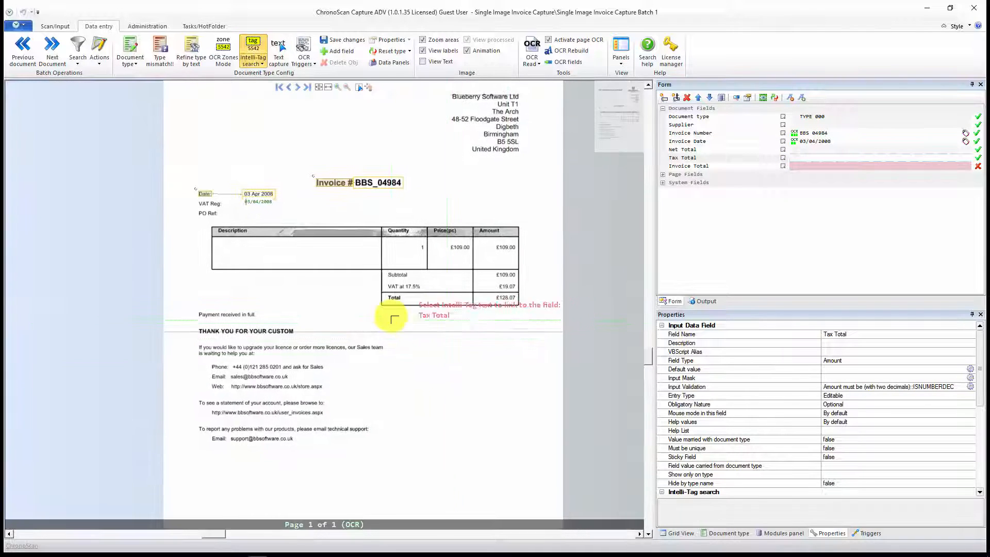
scroll(394, 318, "up", 4)
left_click_drag(503, 289, 410, 320)
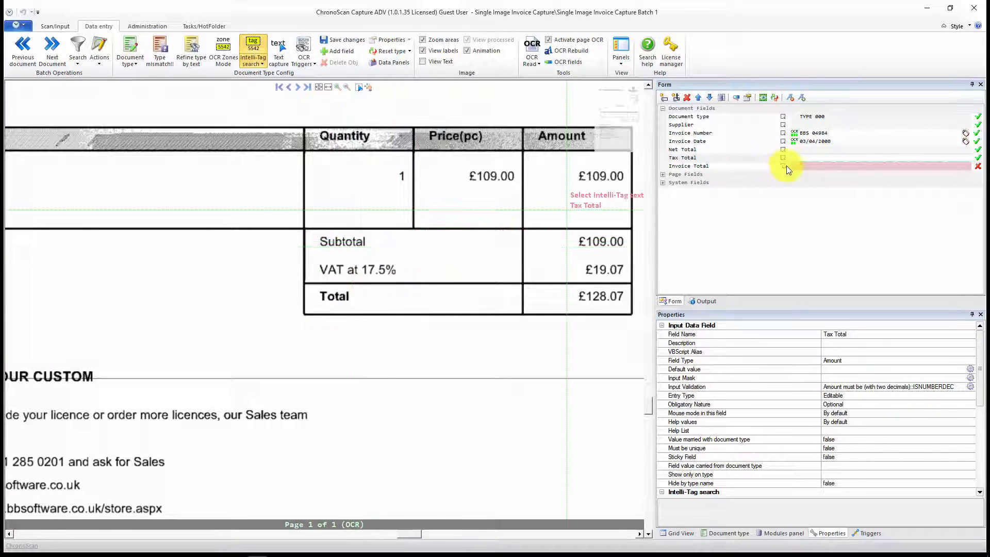
left_click(802, 158)
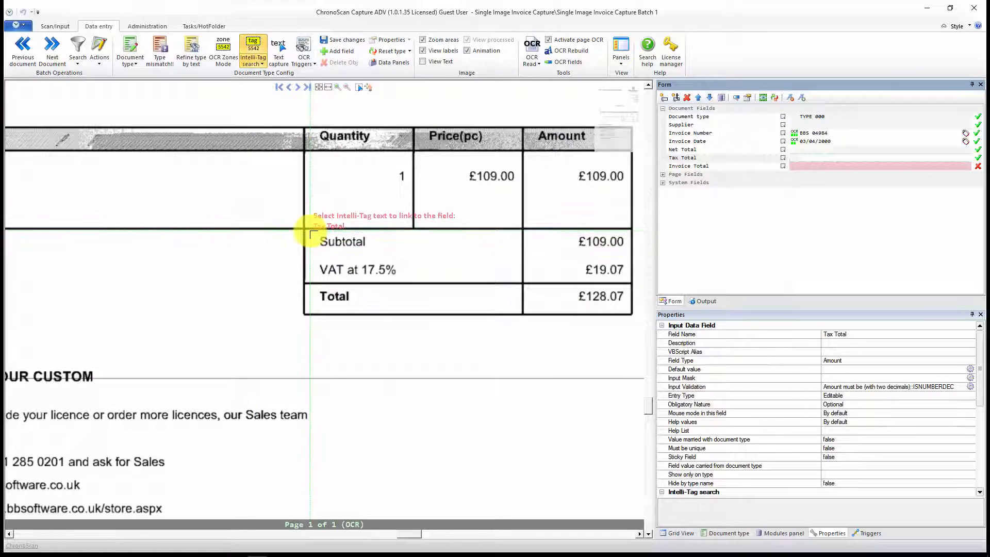
left_click_drag(312, 233, 517, 257)
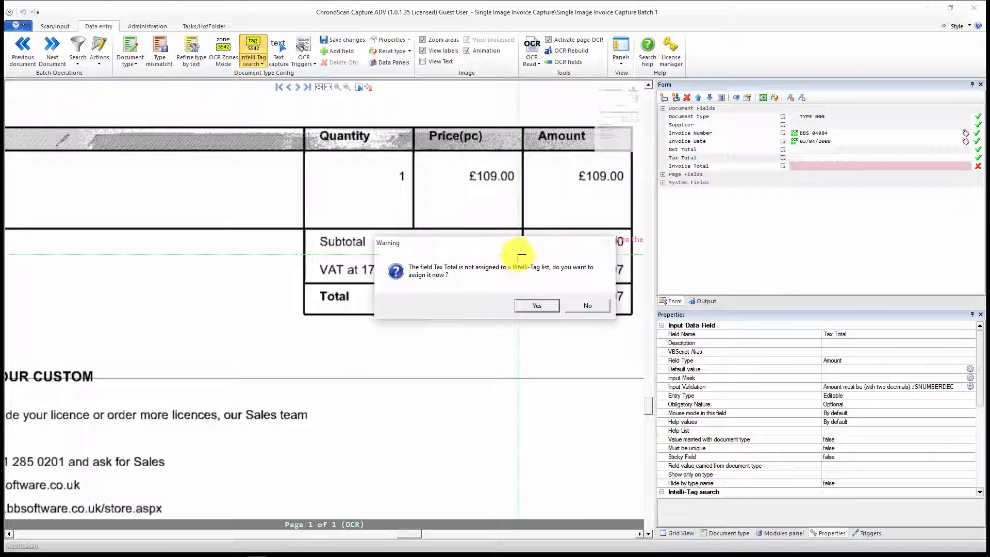
left_click(534, 307)
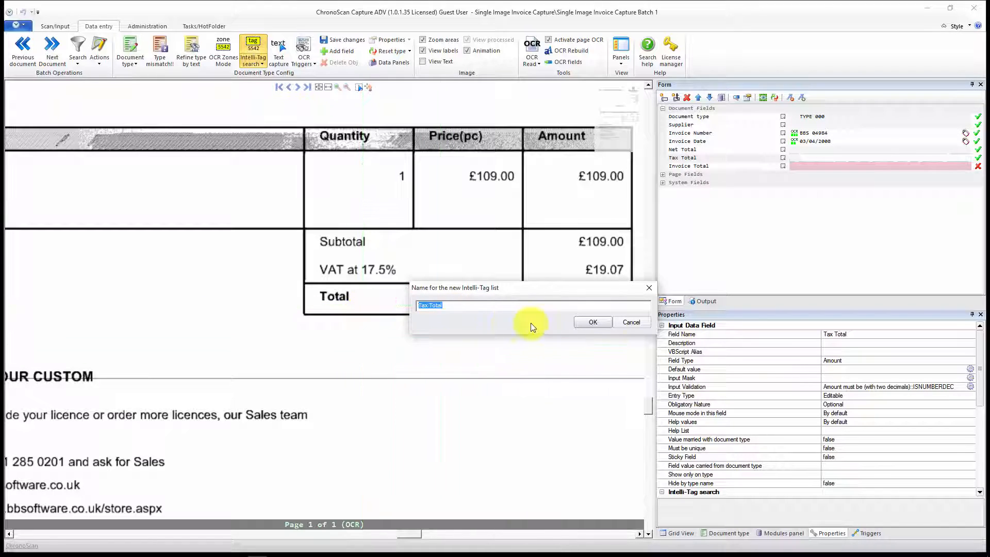
left_click(632, 323)
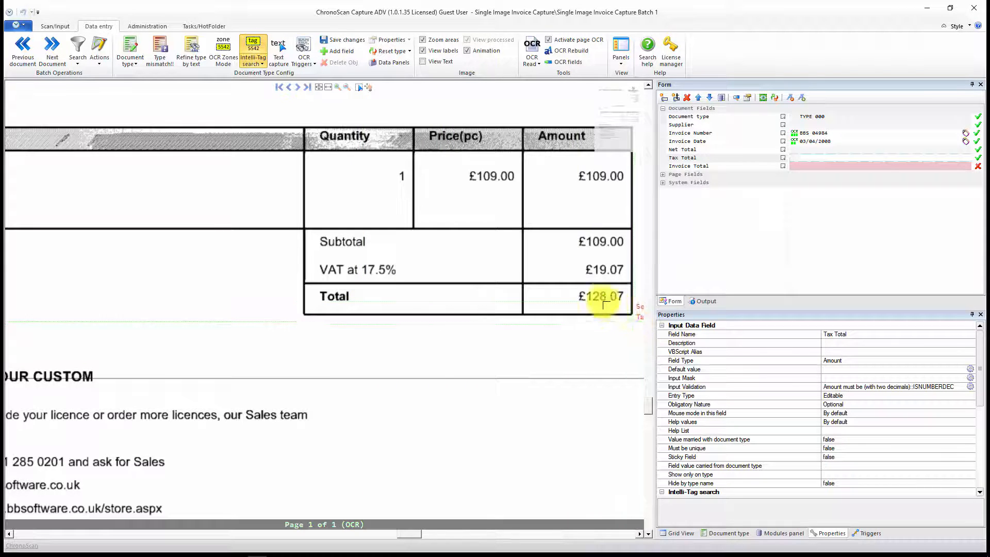
Step: Mark the "Subtotal" label for the Net Total field and assign the field to a new Intelli-Tag list named net
left_click(799, 150)
left_click(807, 150)
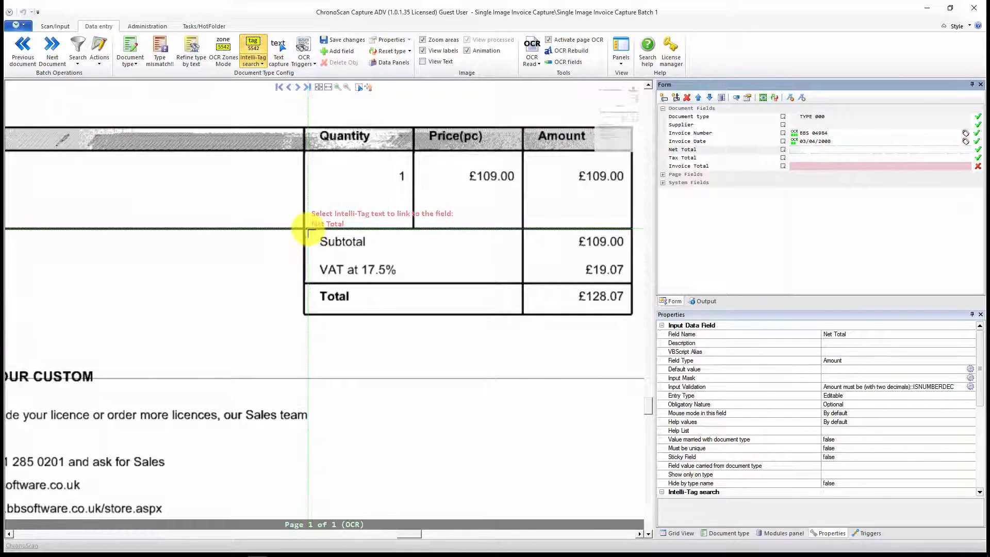
left_click_drag(309, 232, 514, 258)
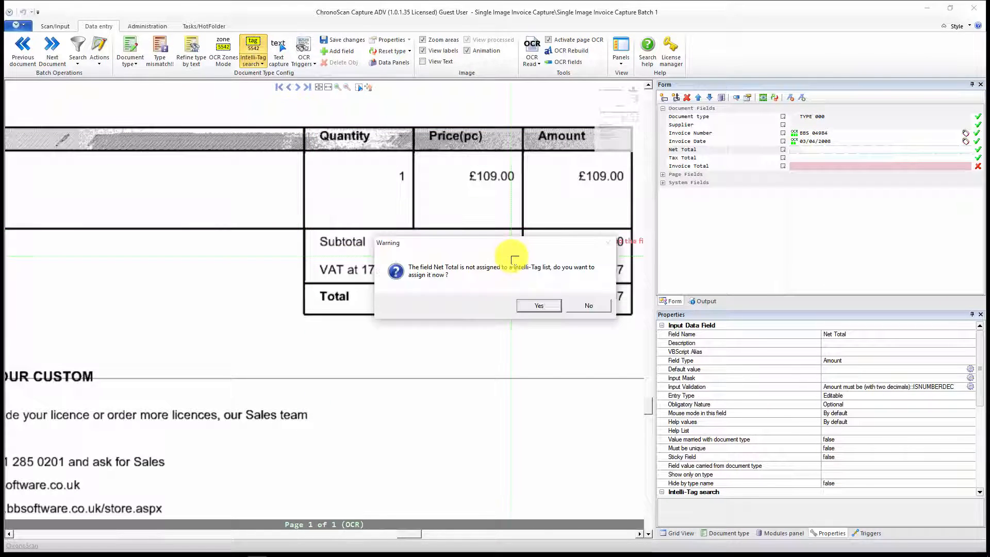
left_click(527, 307)
left_click(445, 304)
left_click_drag(450, 305, 356, 299)
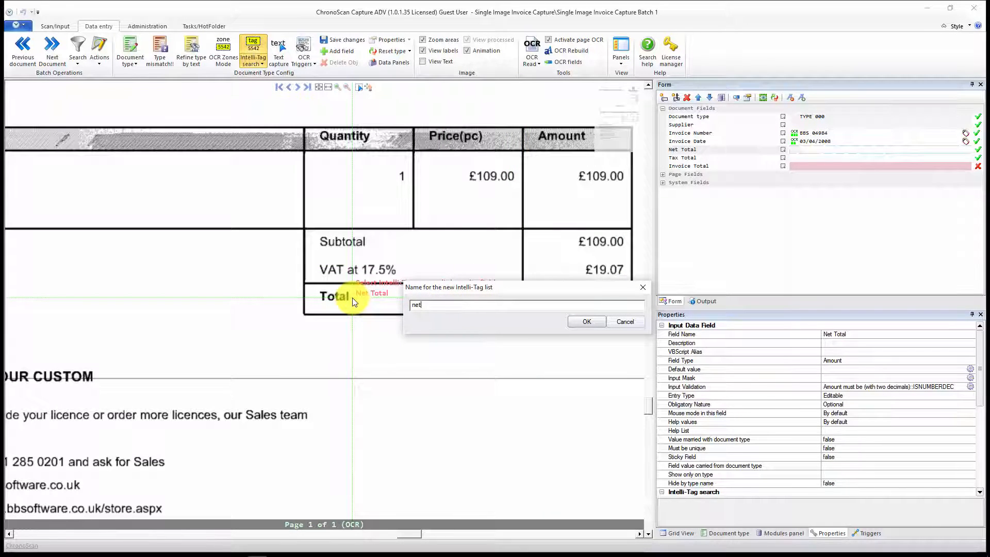
type("net")
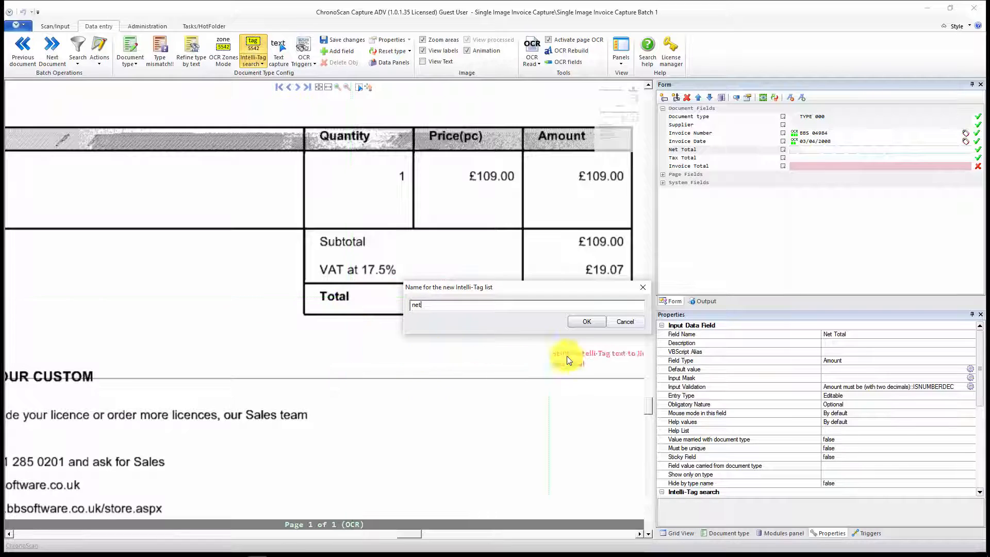
left_click(586, 322)
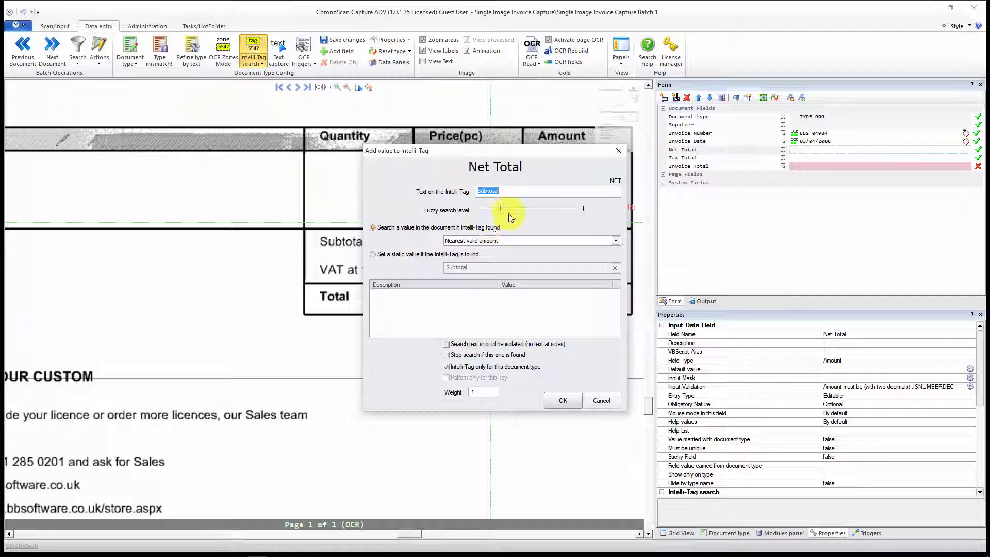
Step: Give the "Subtotal" Intelli-Tag fuzzy search level 0 and nearest valid amount at the right, not restricted to this document type, and accept it
left_click(479, 192)
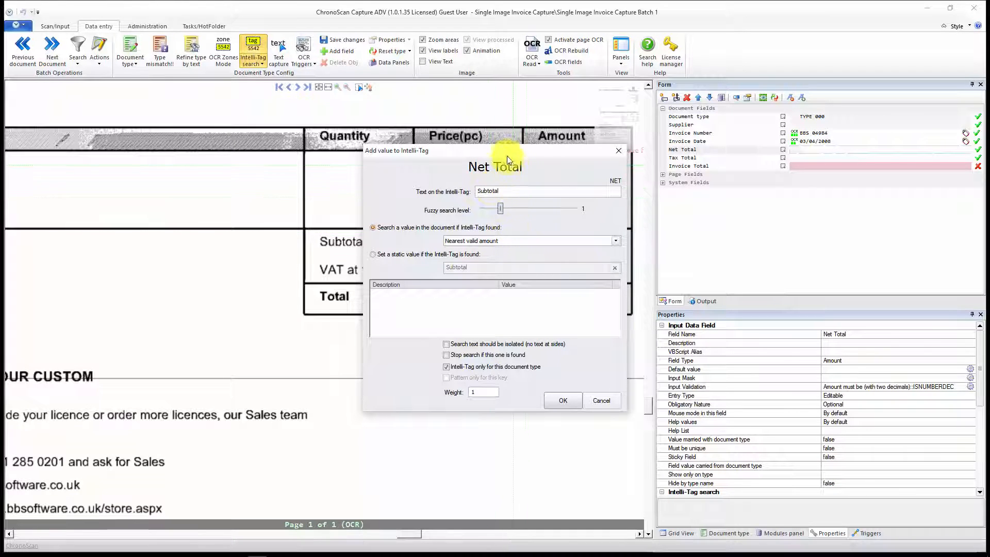
left_click_drag(504, 154, 622, 159)
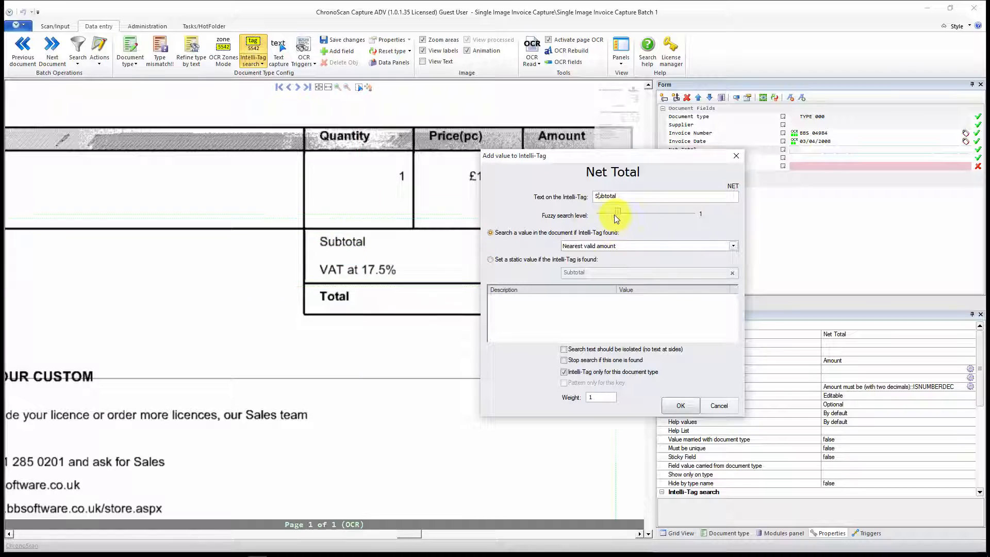
left_click_drag(617, 213, 572, 217)
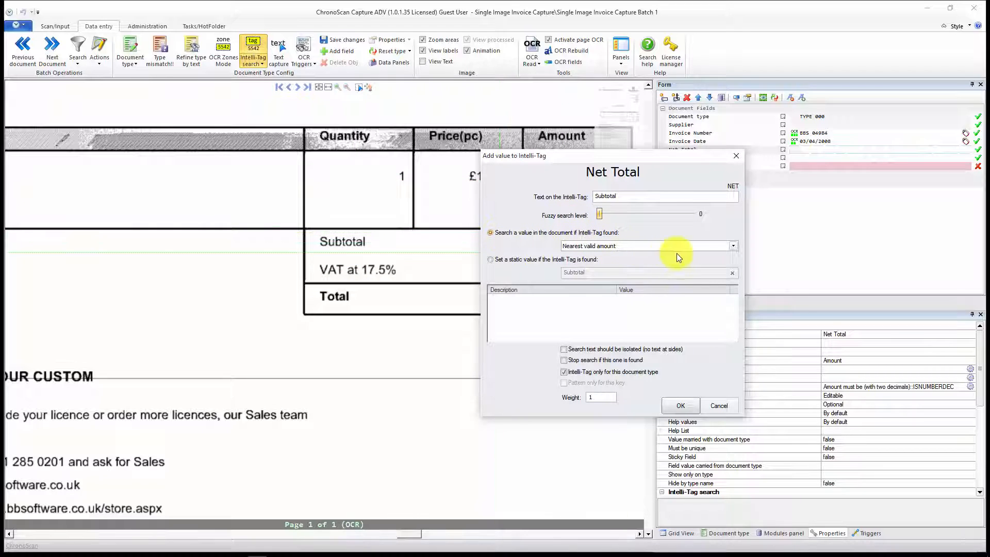
left_click(703, 248)
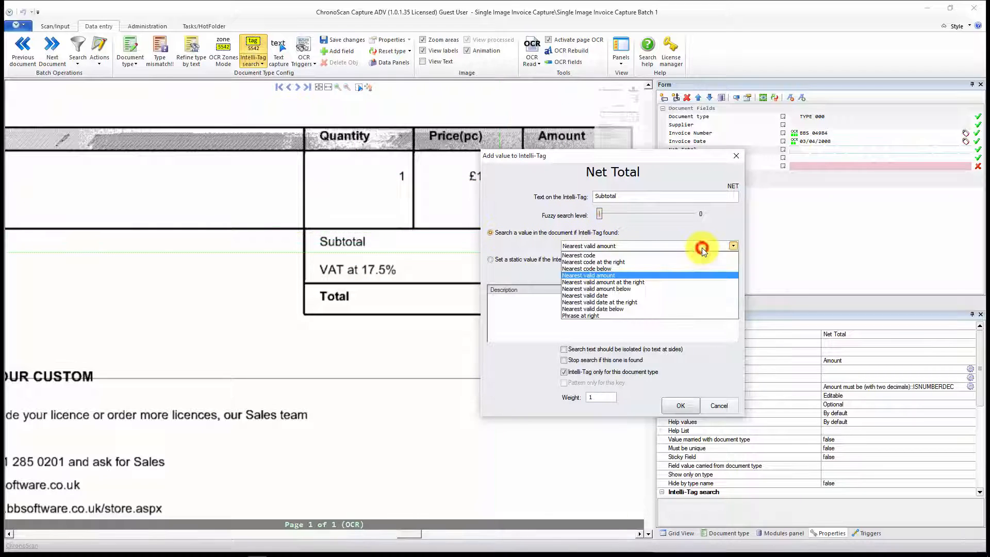
left_click(611, 282)
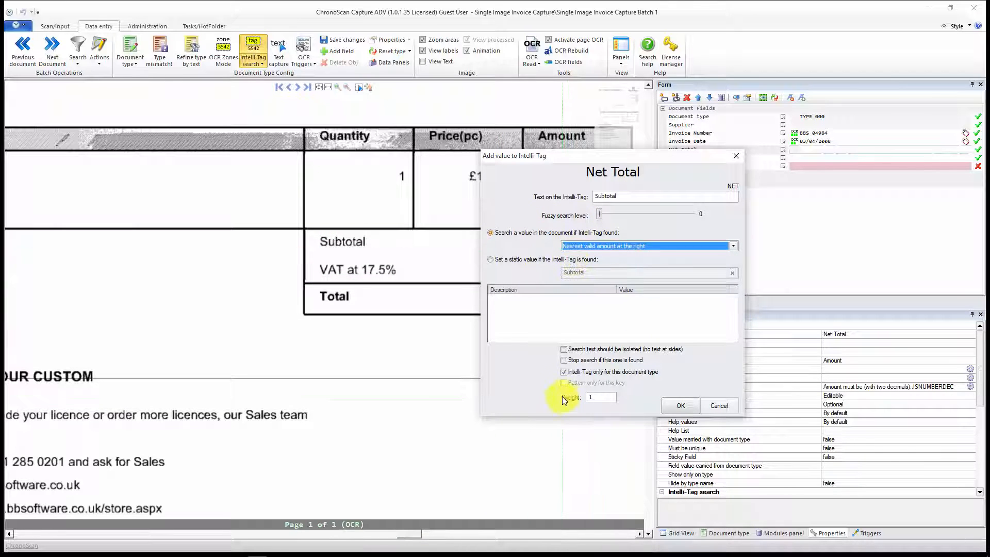
left_click_drag(573, 157, 782, 230)
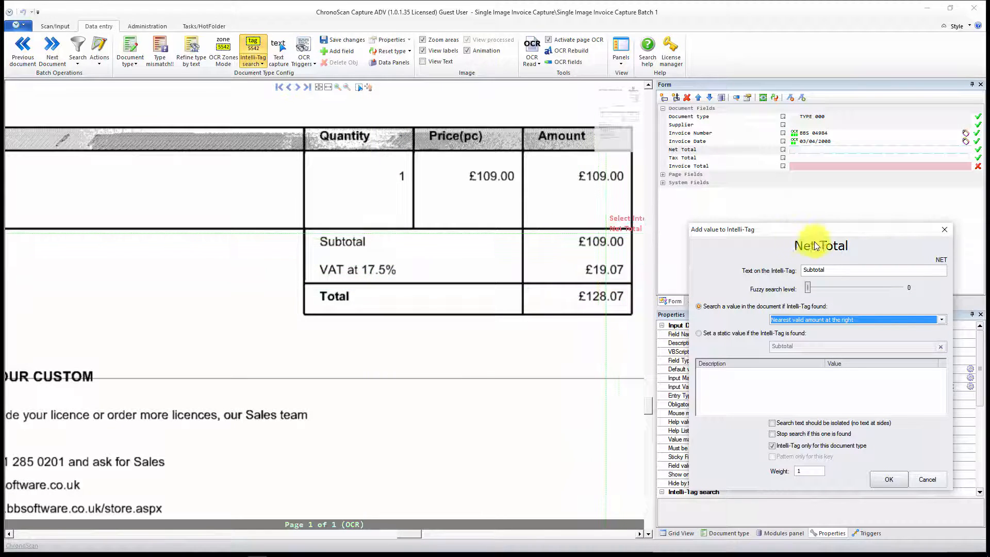
left_click_drag(825, 233, 436, 145)
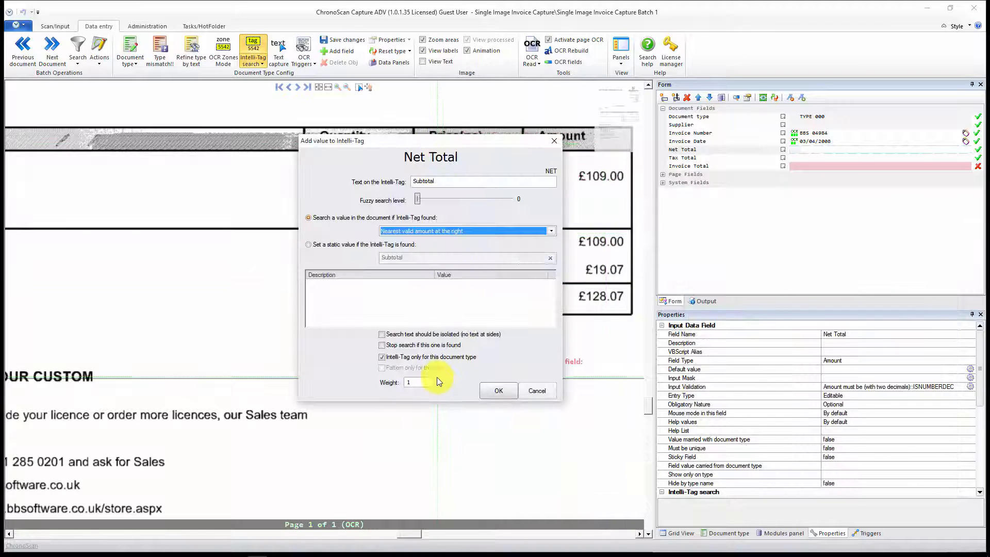
left_click(406, 357)
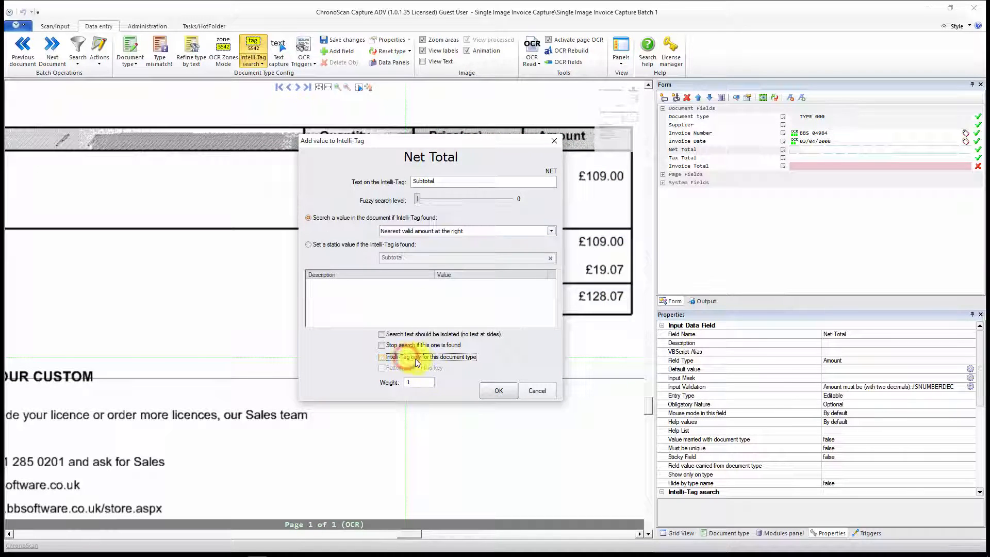
left_click(494, 396)
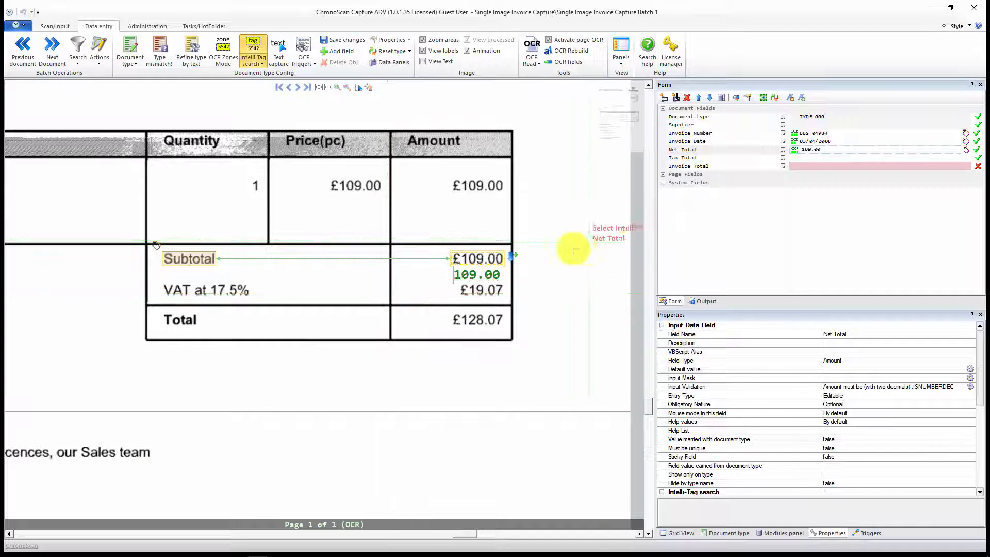
Step: Mark the "VAT at 17.5%" label for the Tax Total field and assign the field to a new Intelli-Tag list named tax
left_click(813, 157)
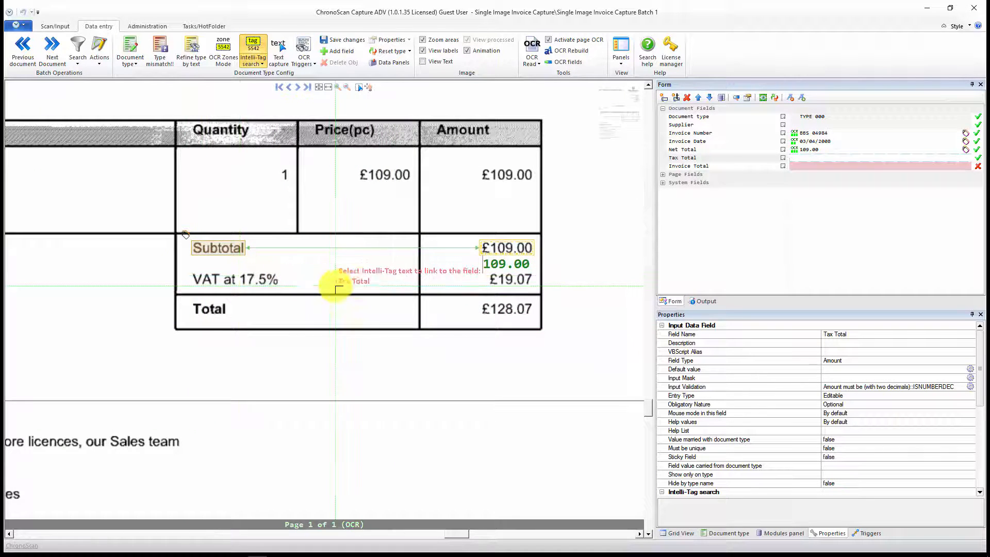
left_click(827, 157)
left_click(263, 46)
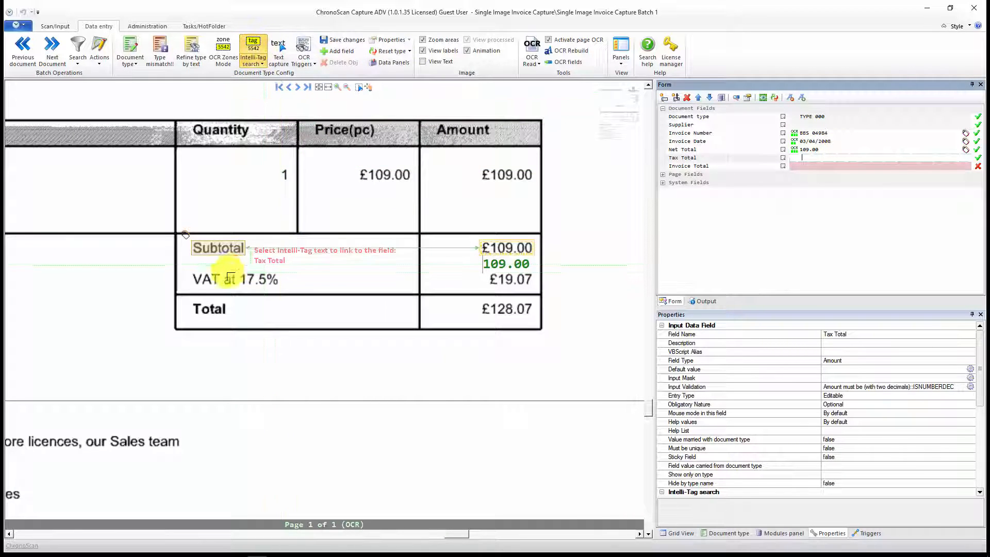
mouse_move(187, 265)
left_mouse_down()
mouse_move(307, 291)
mouse_move(407, 291)
left_mouse_up()
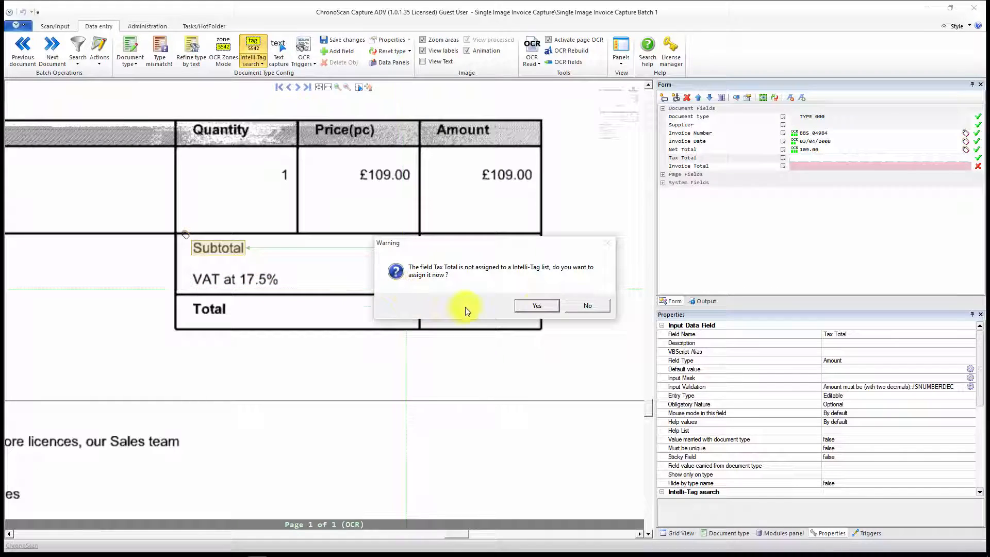
left_click(542, 304)
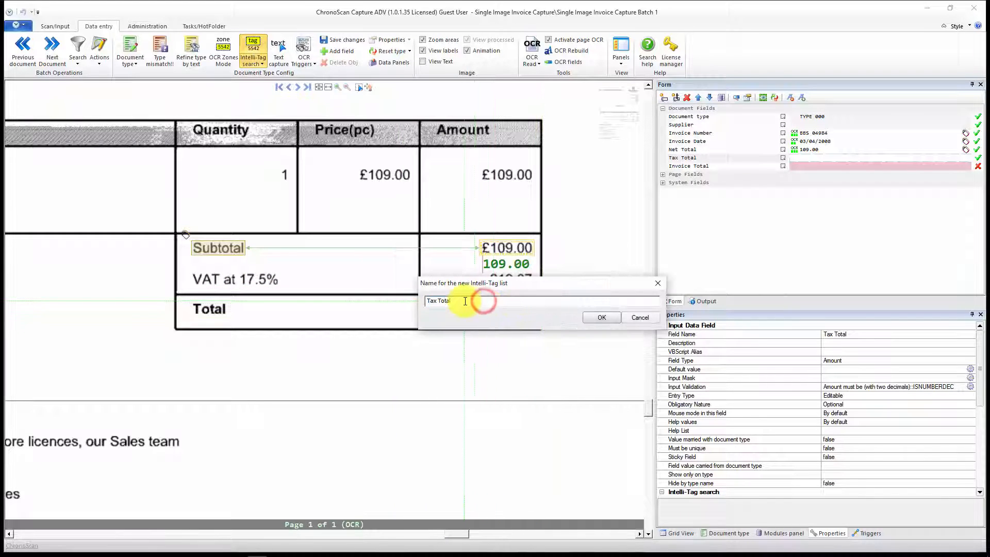
type("tax")
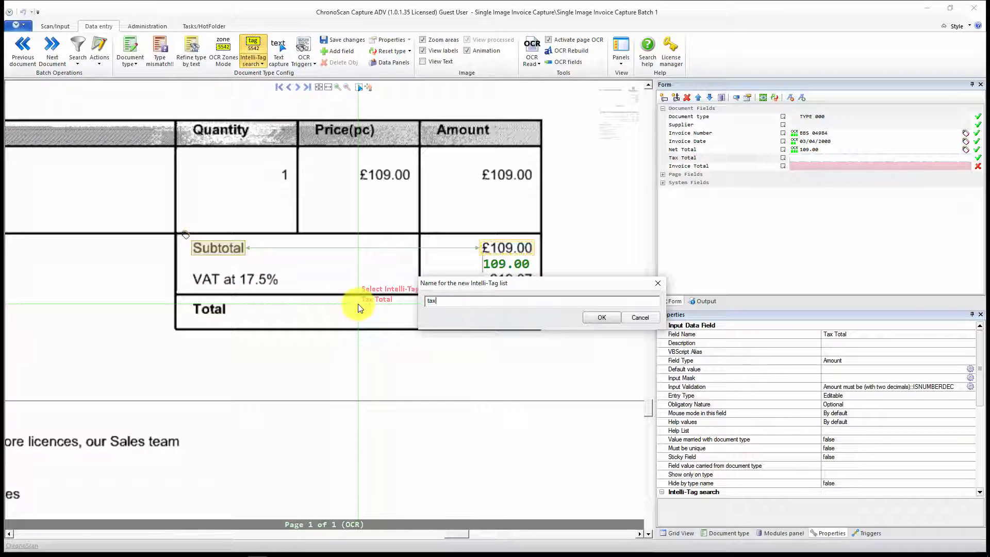
left_click(594, 316)
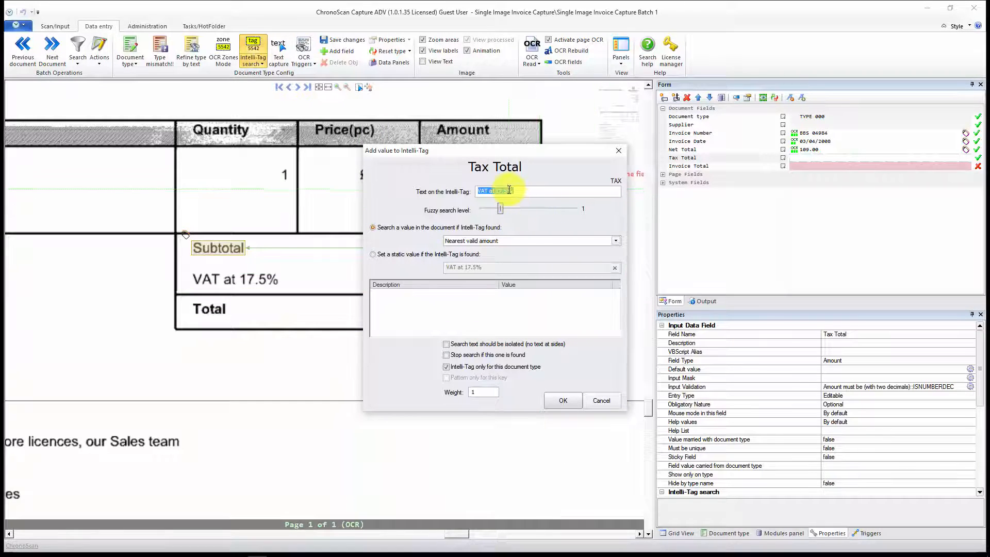
Step: Give the "VAT at 17.5%" Intelli-Tag fuzzy search level 0 and nearest valid amount at the right, not restricted to this document type, and accept it
left_click_drag(499, 208, 476, 210)
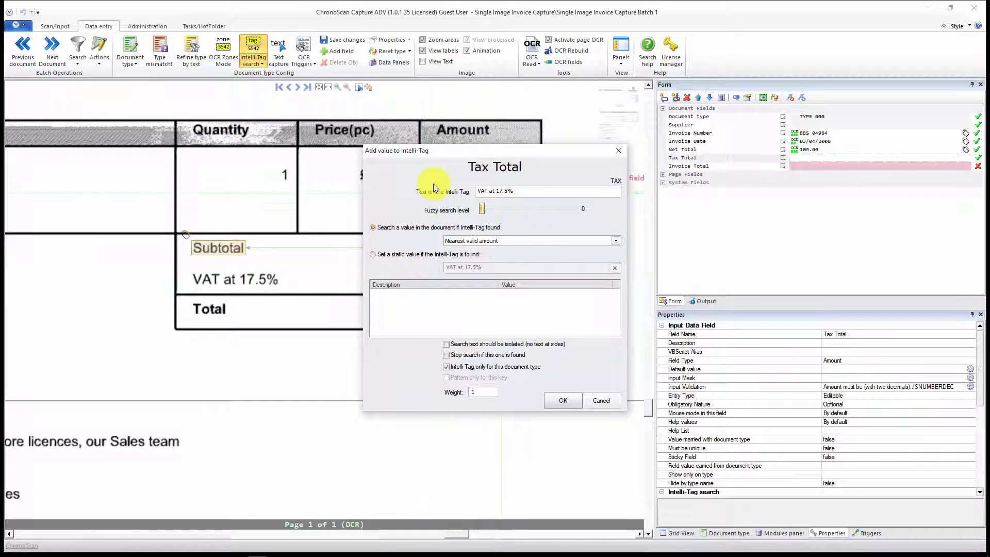
left_click(505, 241)
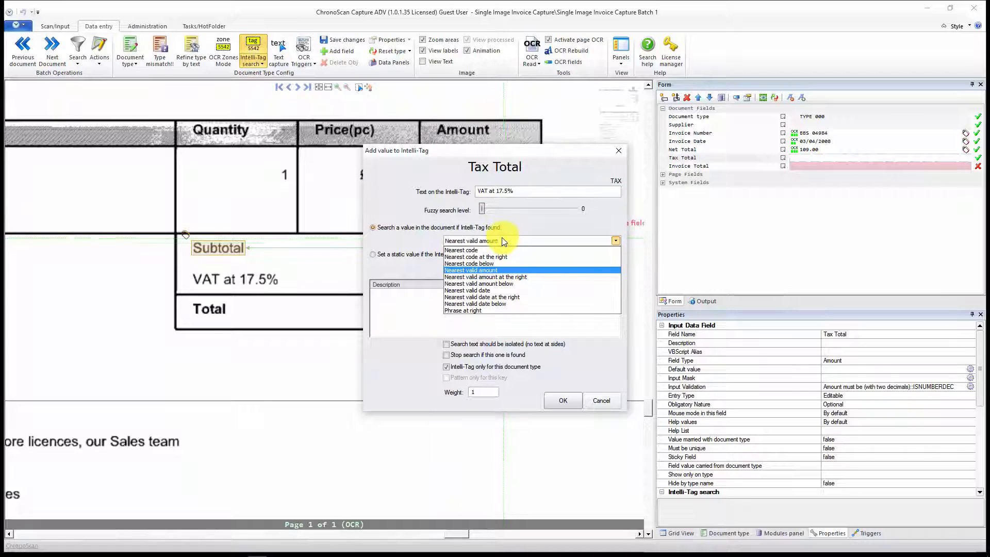
left_click(453, 277)
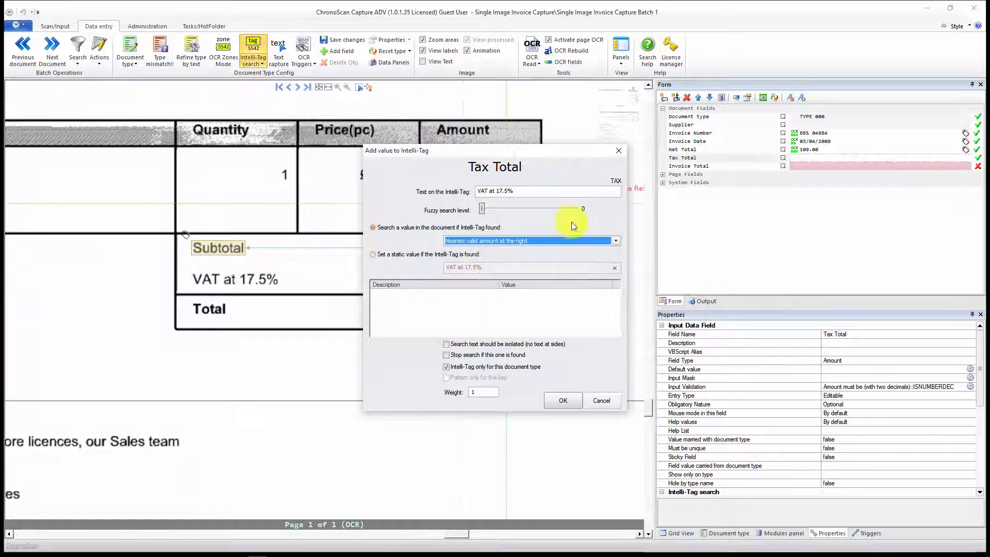
left_click(453, 367)
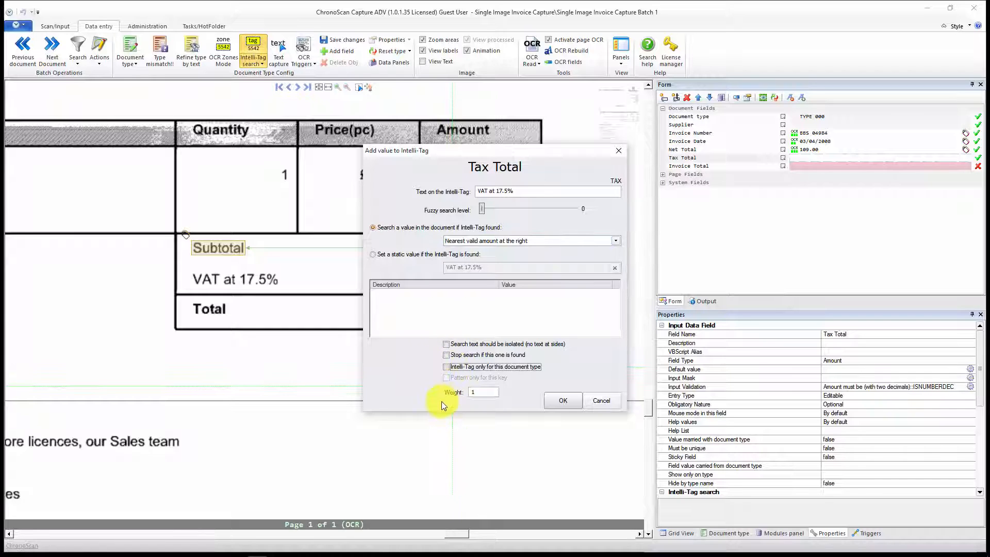
left_click(559, 402)
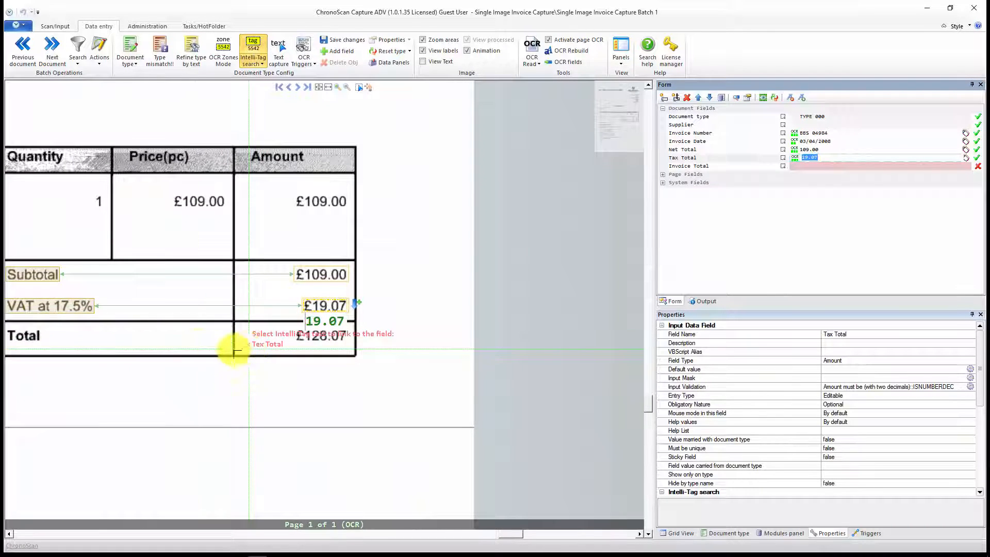
Step: Mark the "Total" label for the Invoice Total field and assign the field to a new Intelli-Tag list named Total
left_click_drag(198, 346, 363, 329)
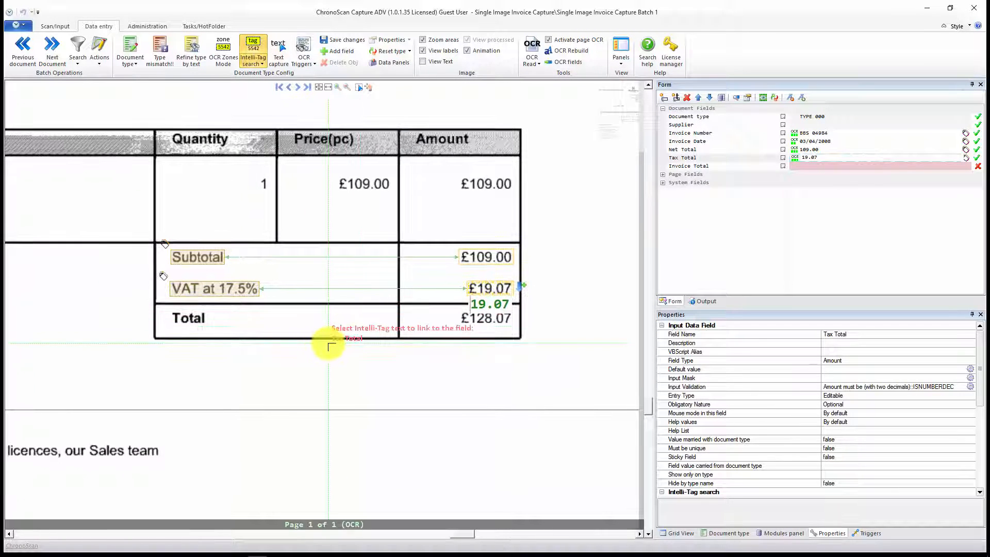
scroll(331, 346, "up", 2)
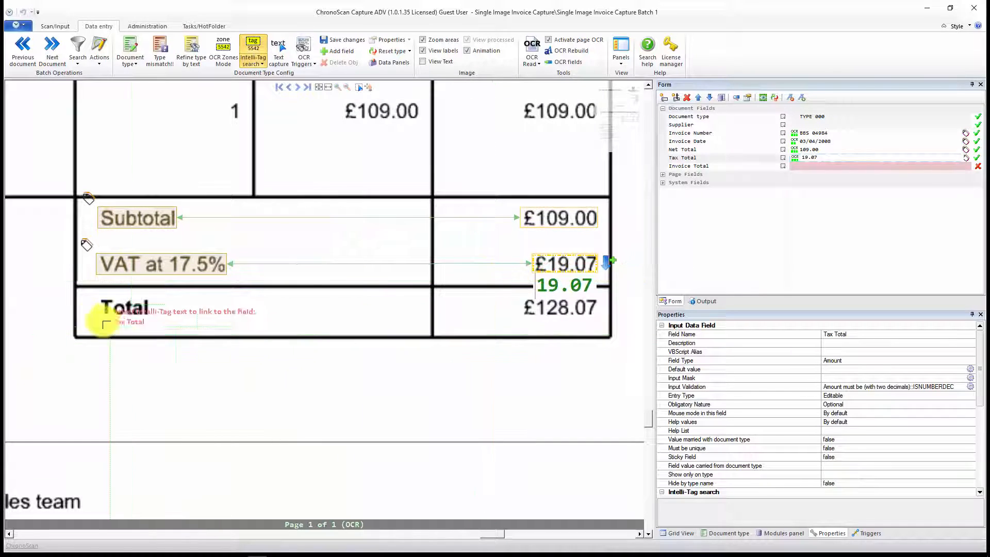
left_click(826, 167)
scroll(277, 271, "down", 2)
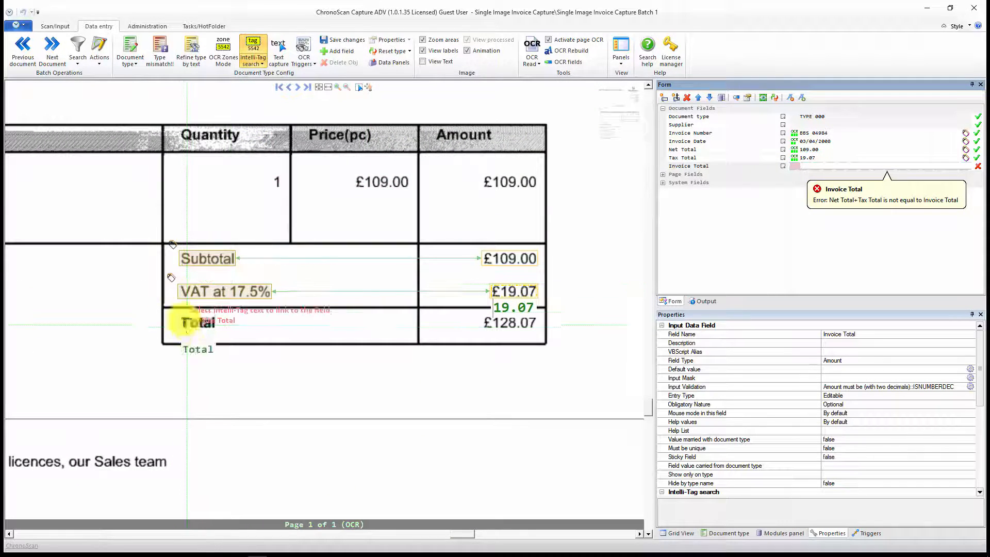
left_click_drag(176, 309, 408, 337)
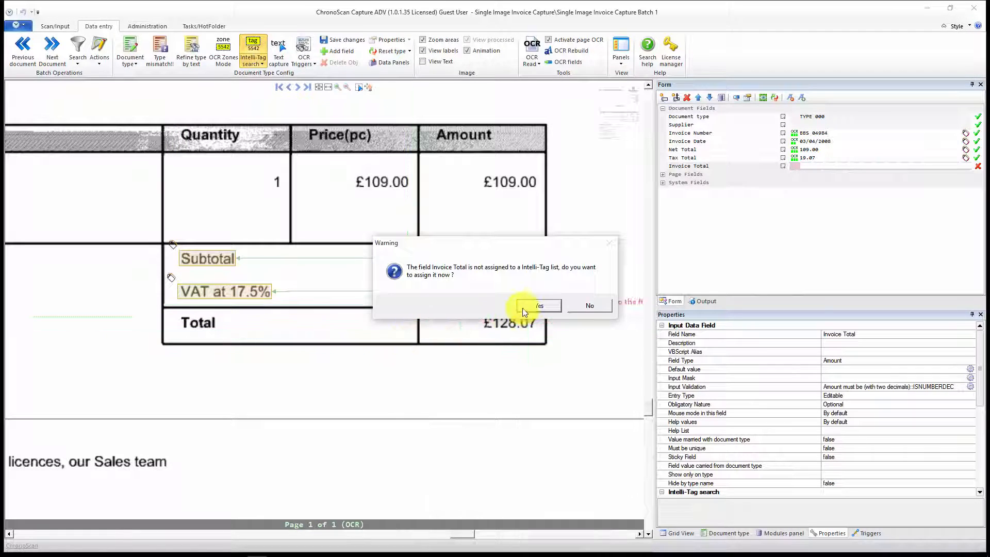
left_click(540, 305)
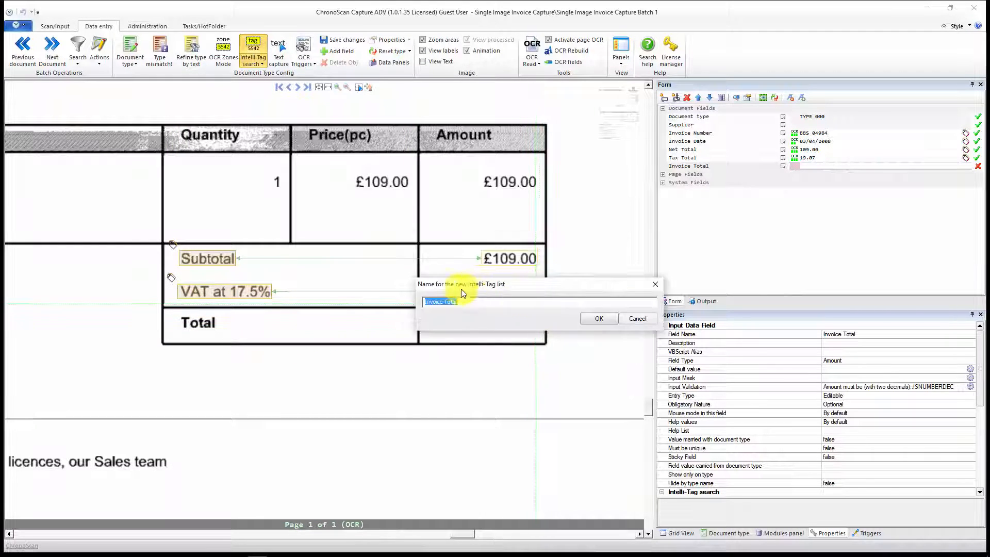
left_click(495, 300)
left_click_drag(435, 301, 329, 294)
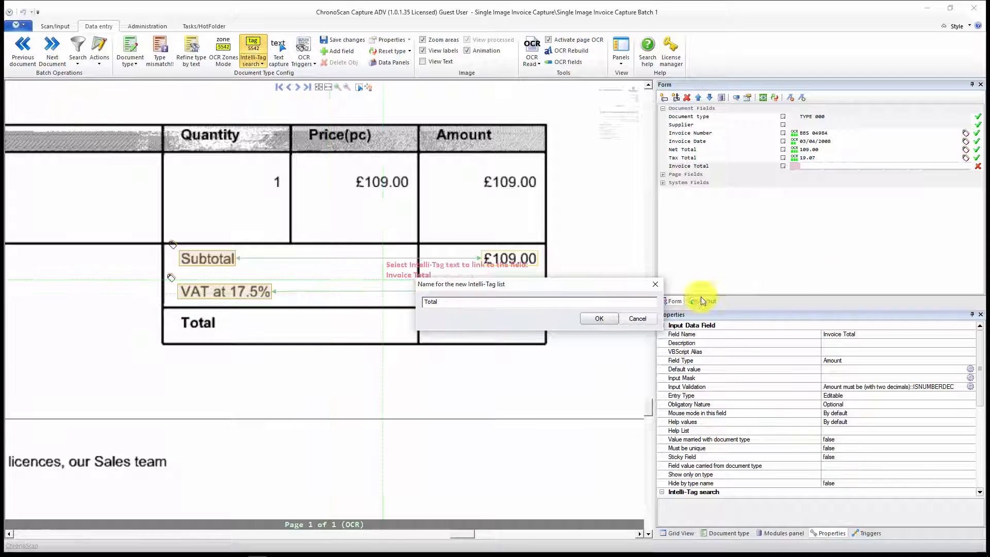
left_click(601, 317)
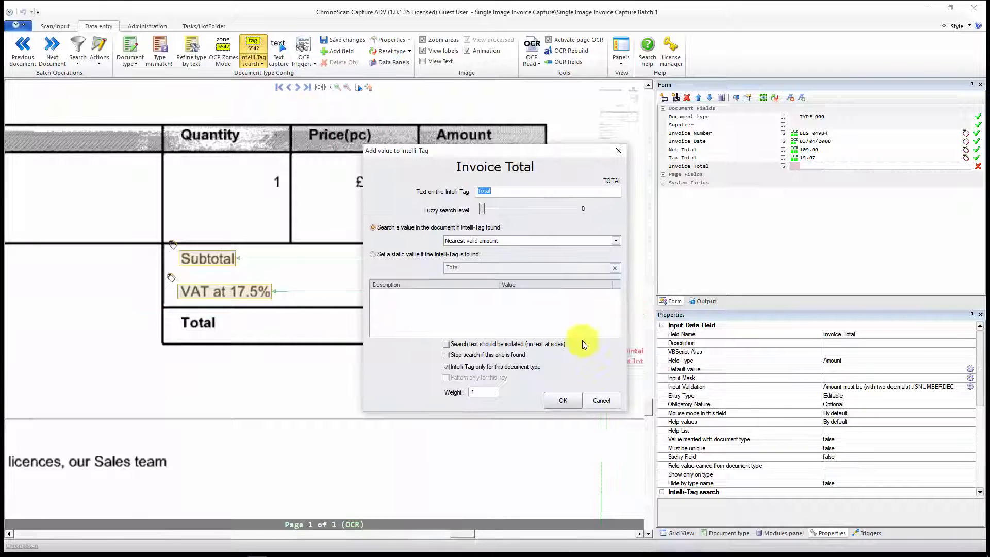
Step: Give the "Total" Intelli-Tag fuzzy search level 0 and nearest valid amount at the right, not restricted to this document type, and accept it
left_click(475, 242)
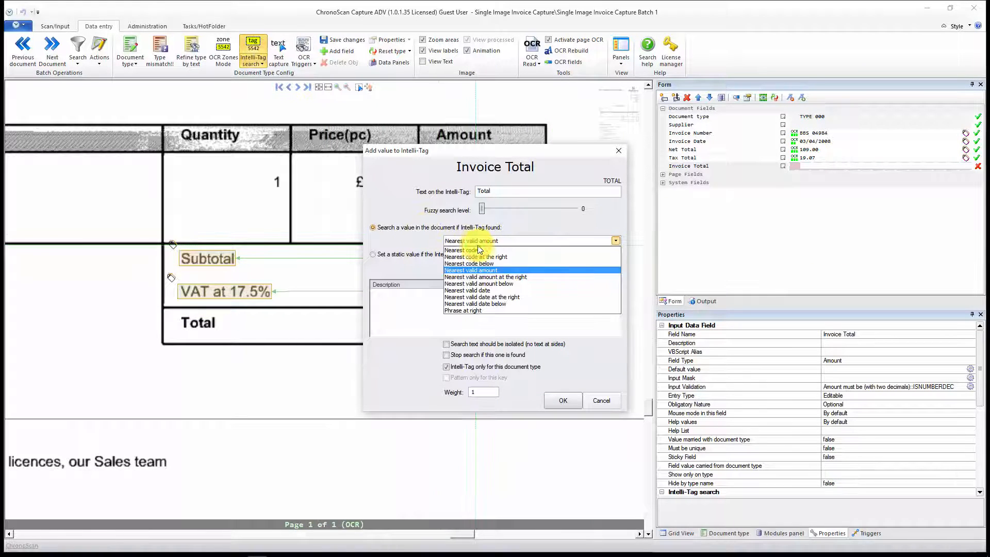
left_click(498, 278)
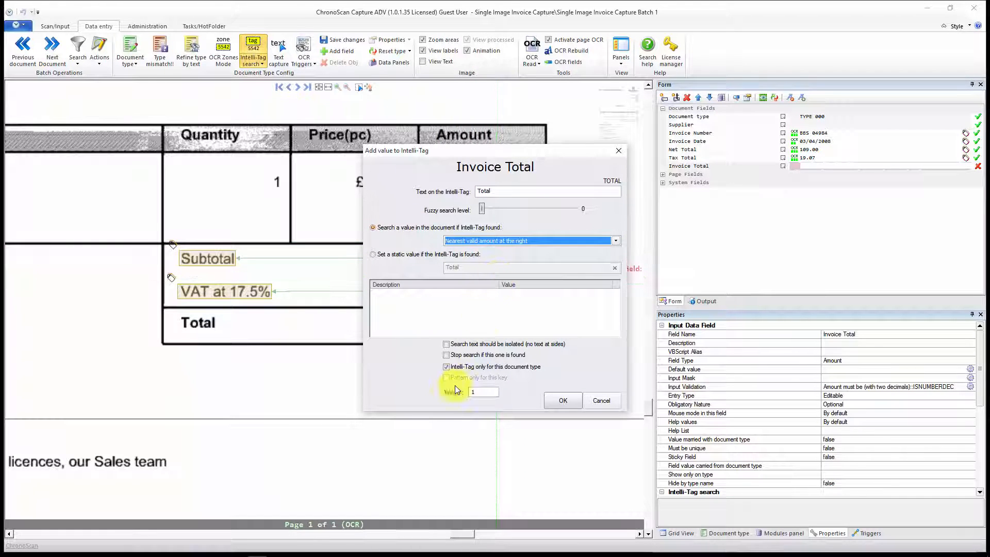
left_click(447, 367)
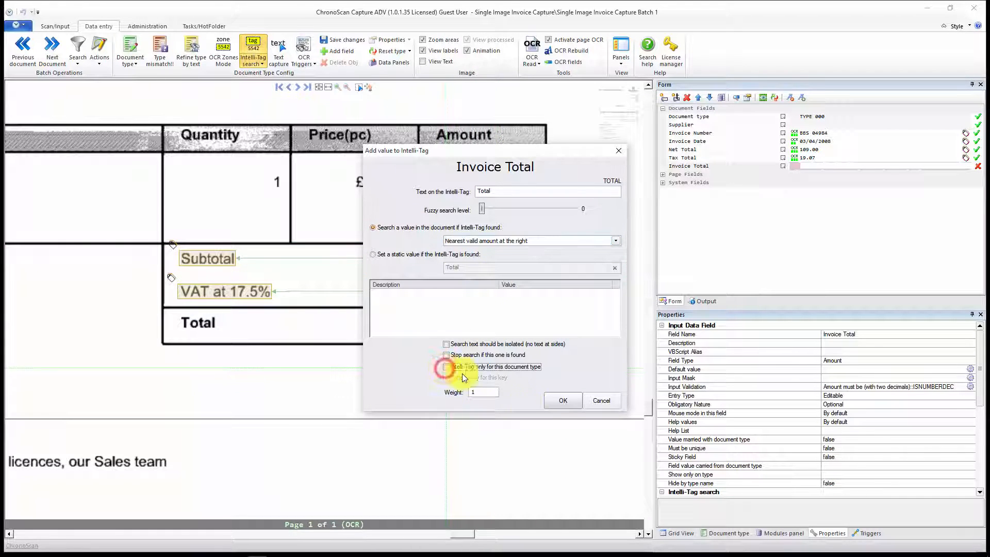
left_click(563, 400)
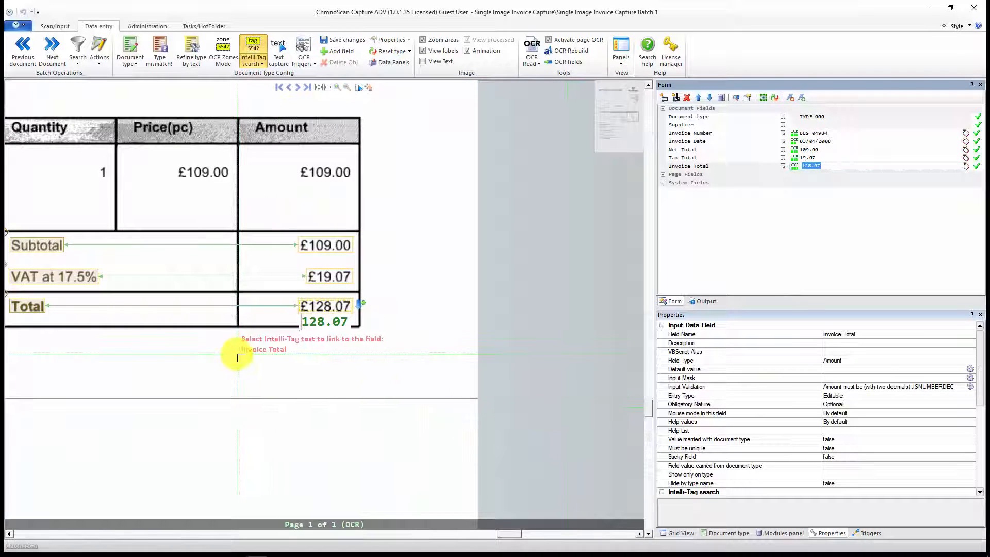
Step: Review the linked labels and captured values across the first invoice, and select the Supplier field
left_click_drag(237, 357, 456, 354)
scroll(330, 361, "down", 2)
left_click_drag(294, 378, 323, 374)
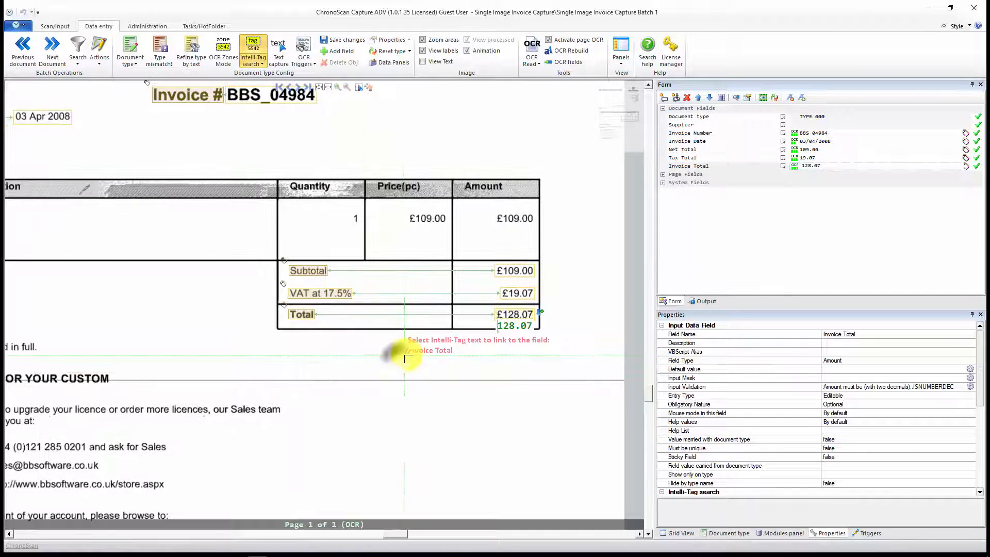
left_click_drag(206, 288, 333, 438)
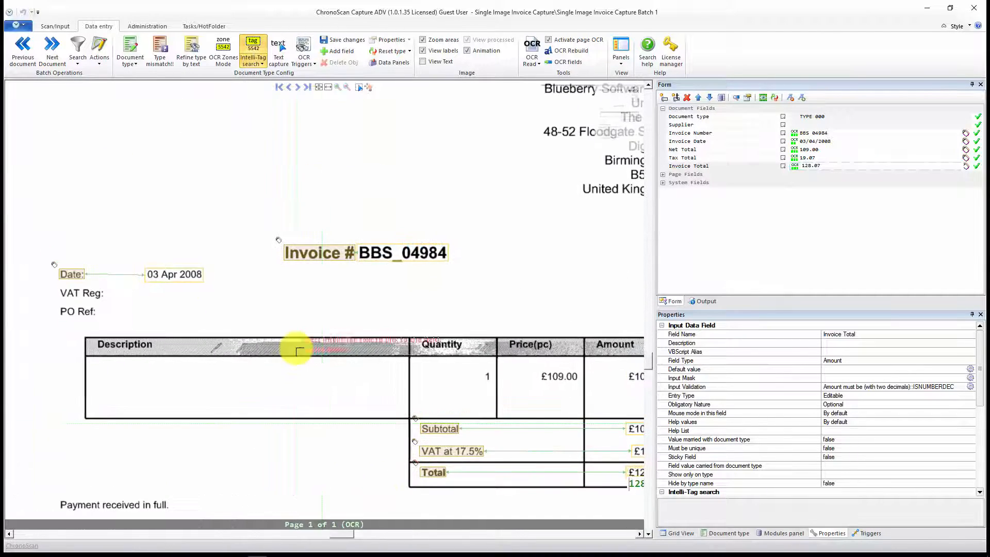
scroll(299, 323, "down", 2)
left_click(811, 125)
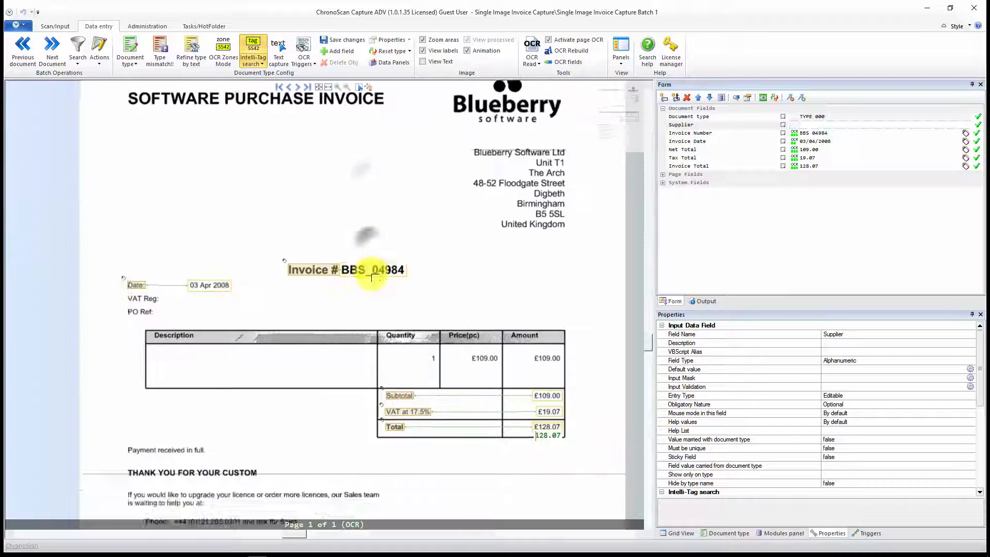
left_click_drag(362, 266, 363, 291)
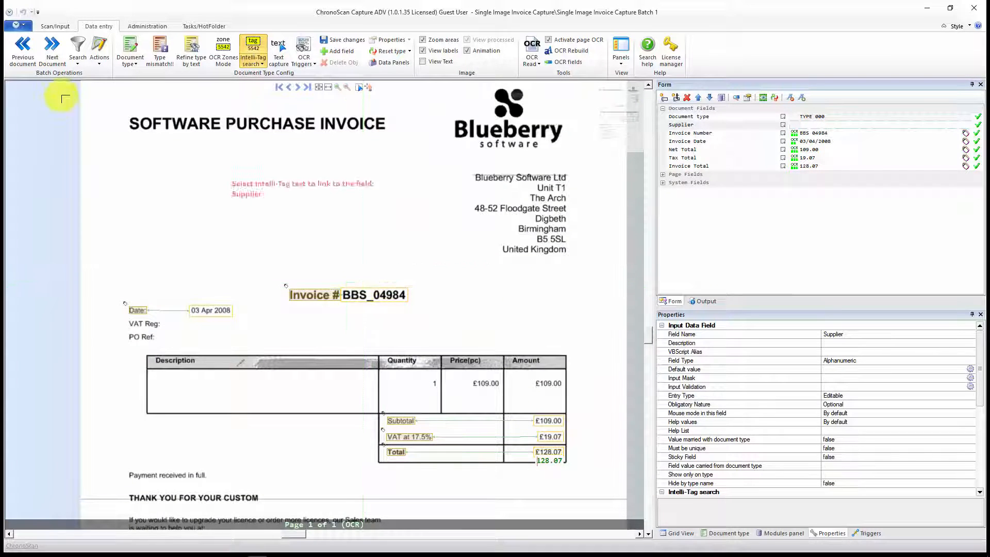
Step: Return to the batch's document list and open Document 2 for data entry
left_click(55, 26)
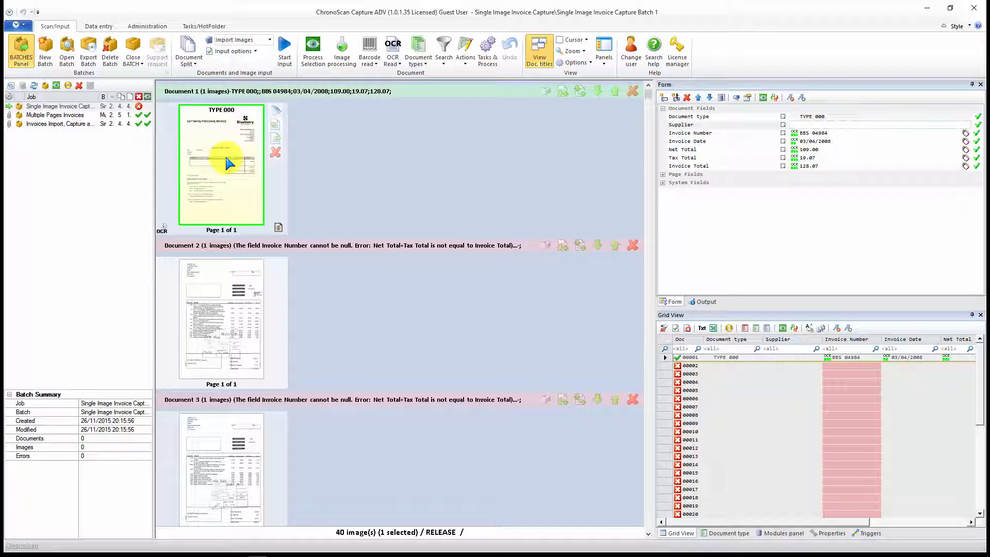
left_click(250, 307)
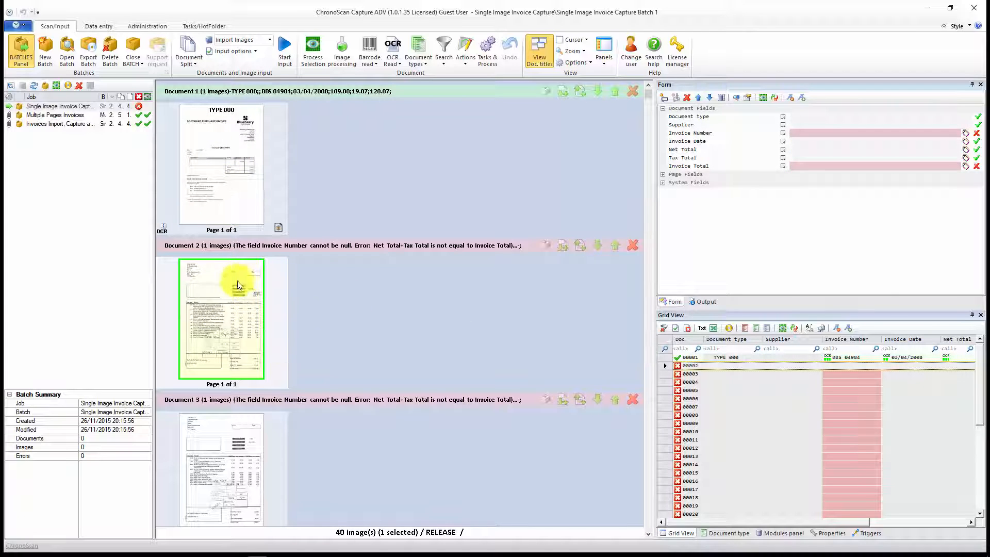
mouse_move(245, 190)
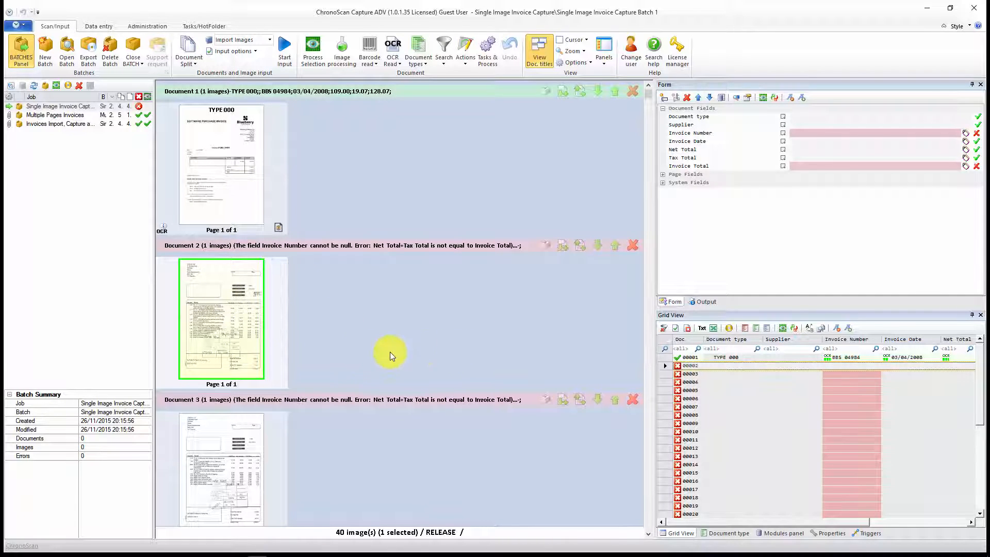
double_click(244, 293)
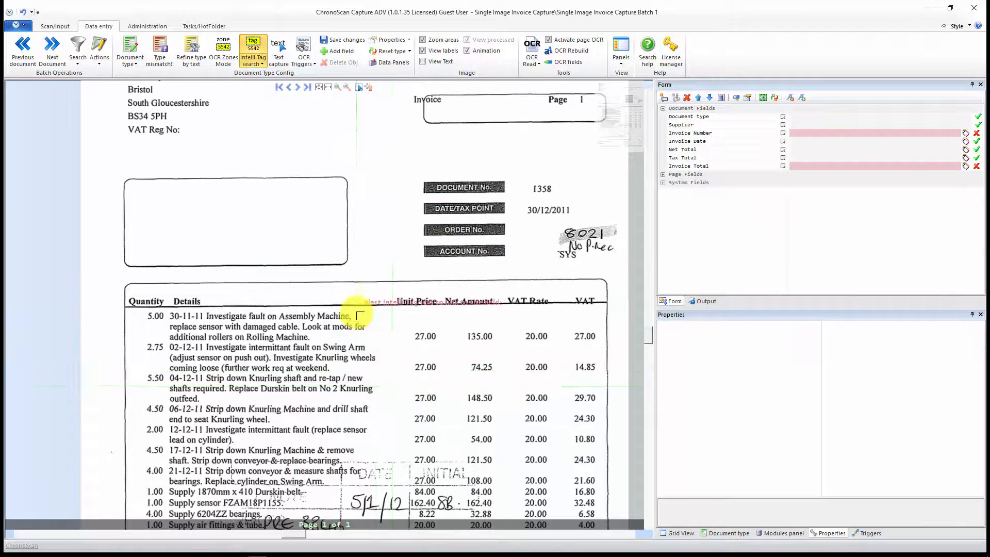
Step: Process Document 2 with deskew, image OCR, OCR triggers, type detection, field reading and Intelli-Tag search enabled
scroll(357, 313, "down", 3)
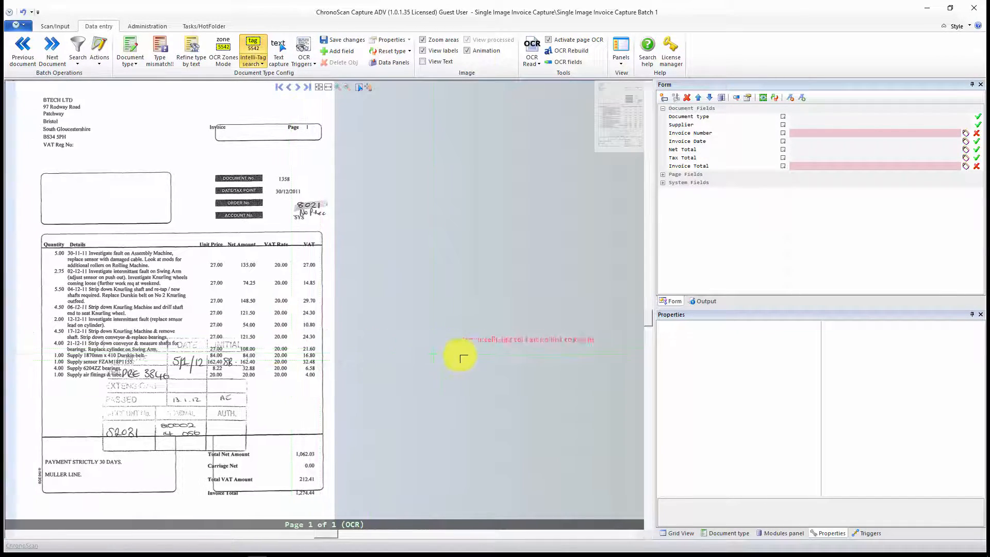
left_click_drag(382, 326, 425, 306)
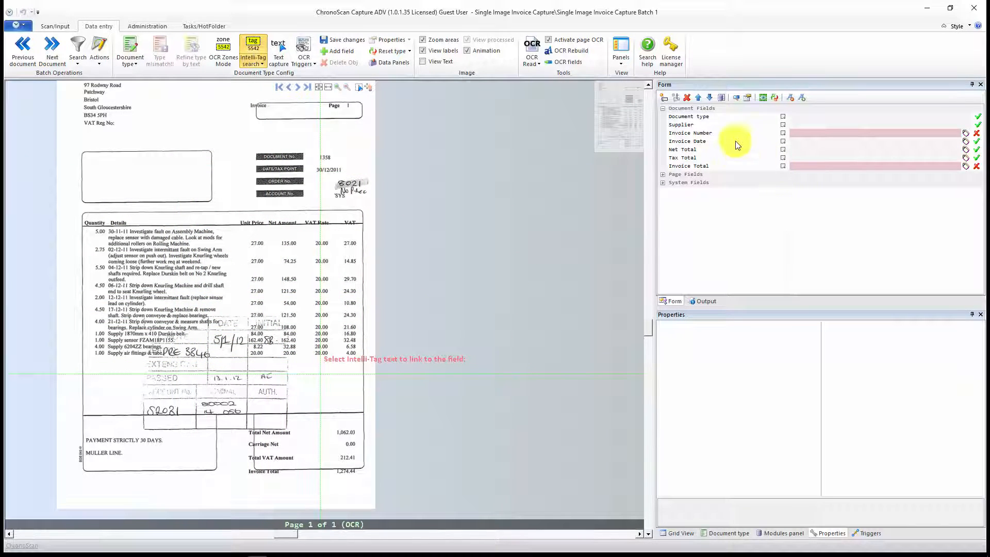
left_click(763, 97)
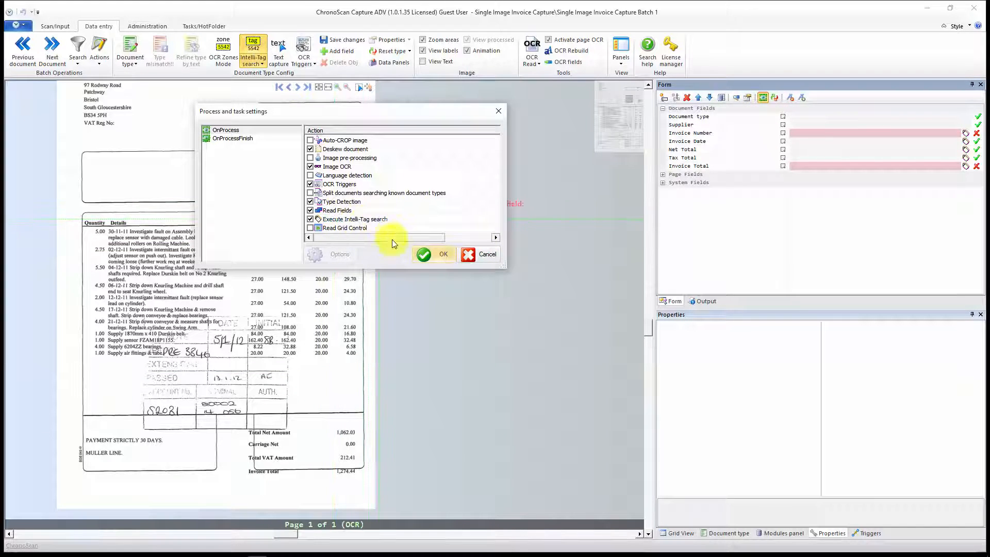
left_click(426, 255)
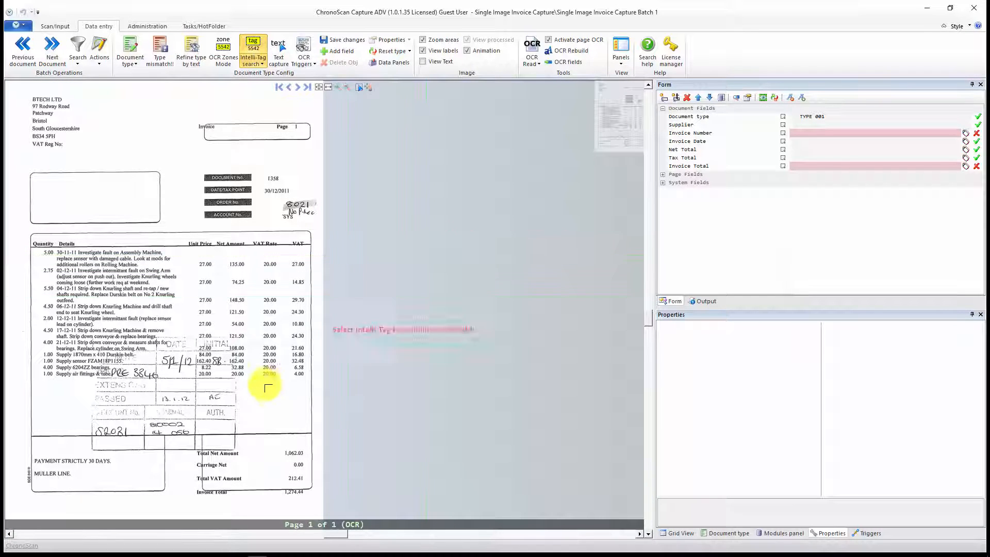
Step: Display the recognised text over the page, compare it with the printed totals labels and amounts, and hide it again
left_click_drag(259, 414, 440, 310)
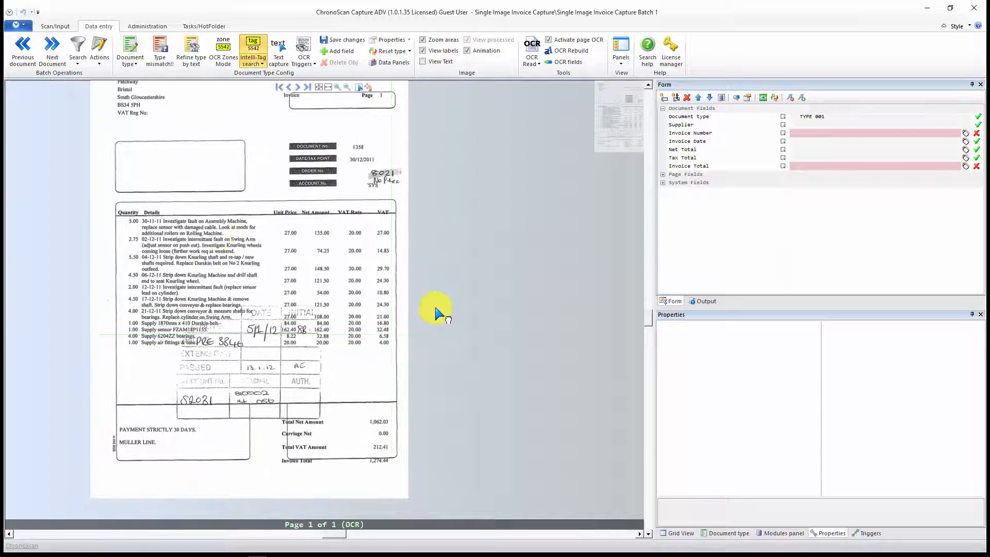
left_click(423, 62)
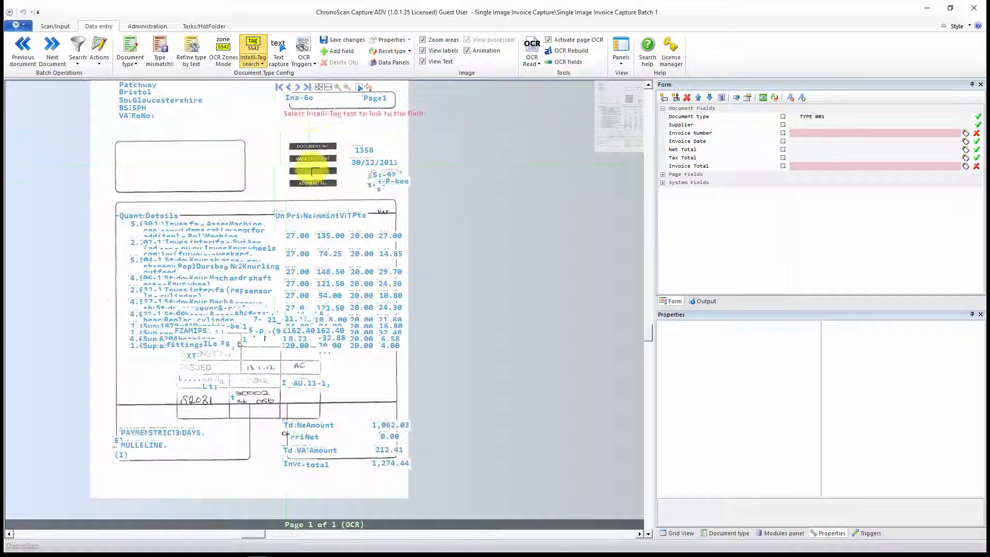
left_click_drag(358, 263, 410, 113)
scroll(378, 251, "up", 2)
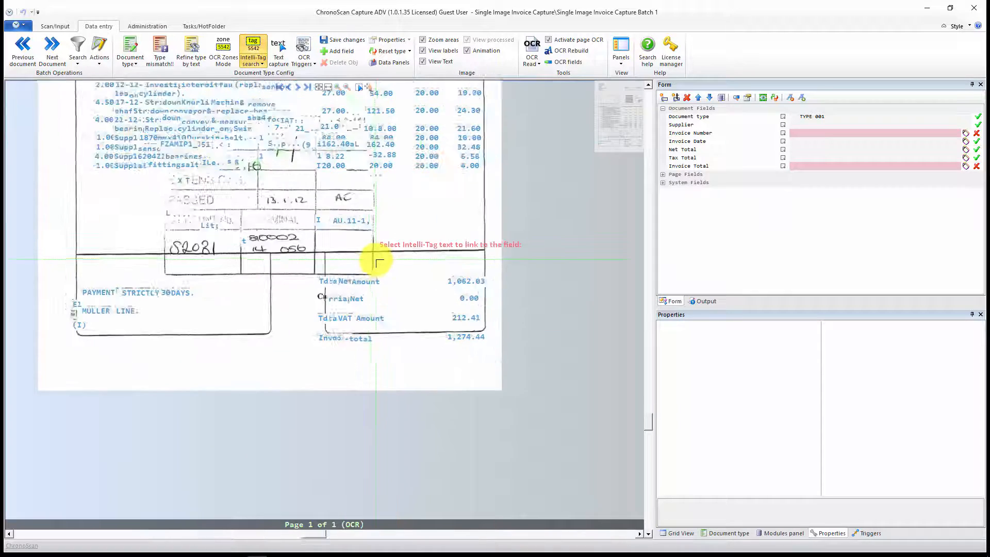
scroll(380, 263, "up", 2)
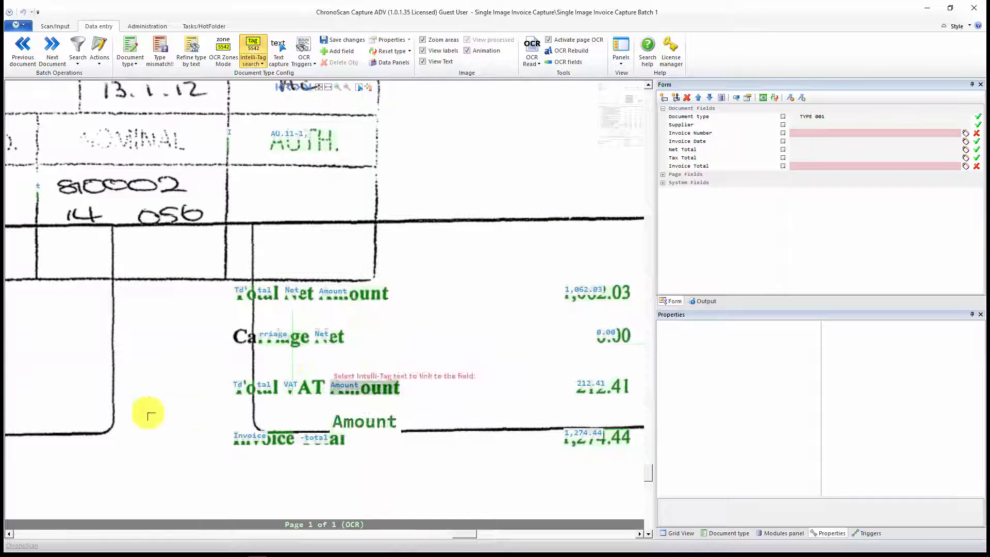
left_click_drag(367, 343, 345, 329)
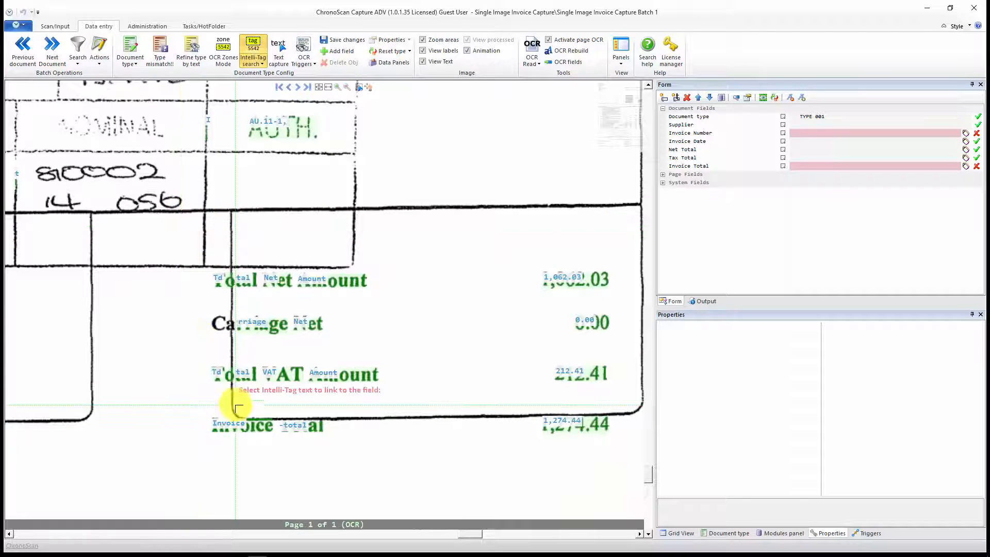
left_click(428, 61)
Step: Switch to OCR Zones Mode and draw a capture zone for Invoice Number around the value beside DOCUMENT No
scroll(387, 332, "down", 3)
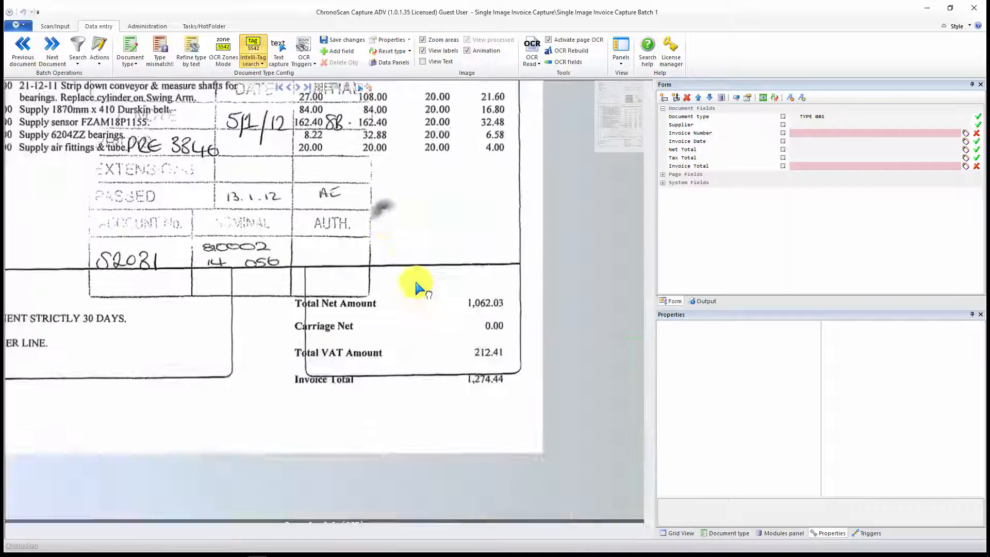
scroll(478, 471, "up", 3)
left_click_drag(450, 256, 381, 405)
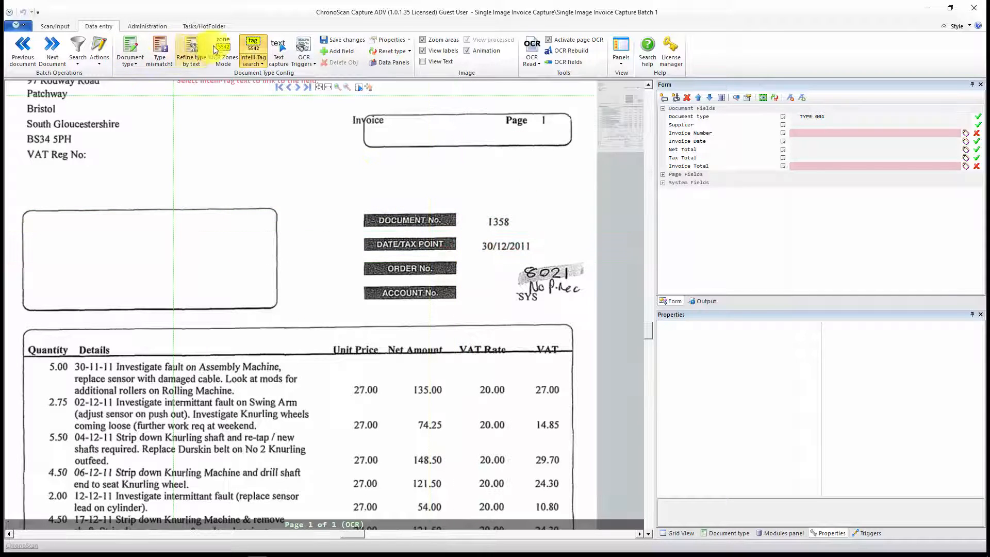
left_click(226, 52)
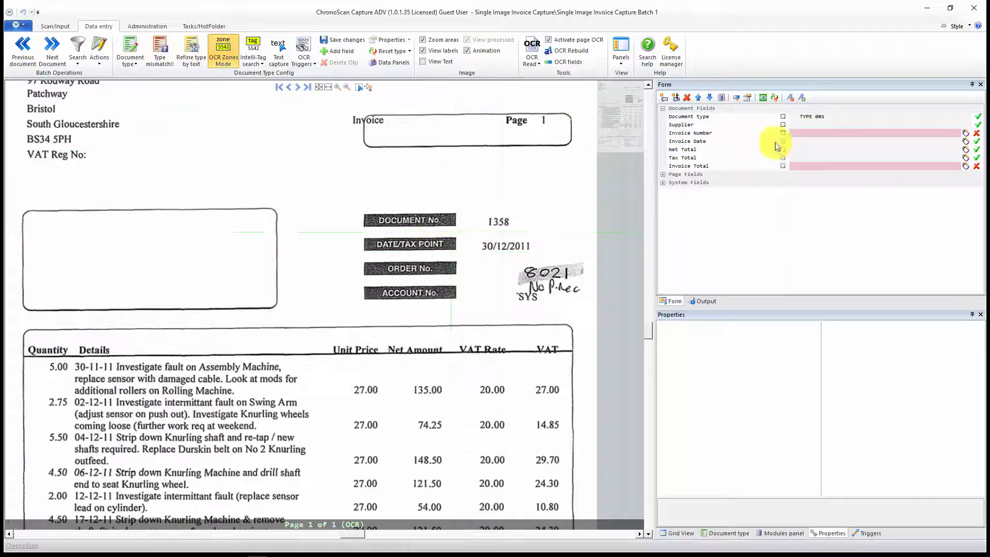
left_click(823, 118)
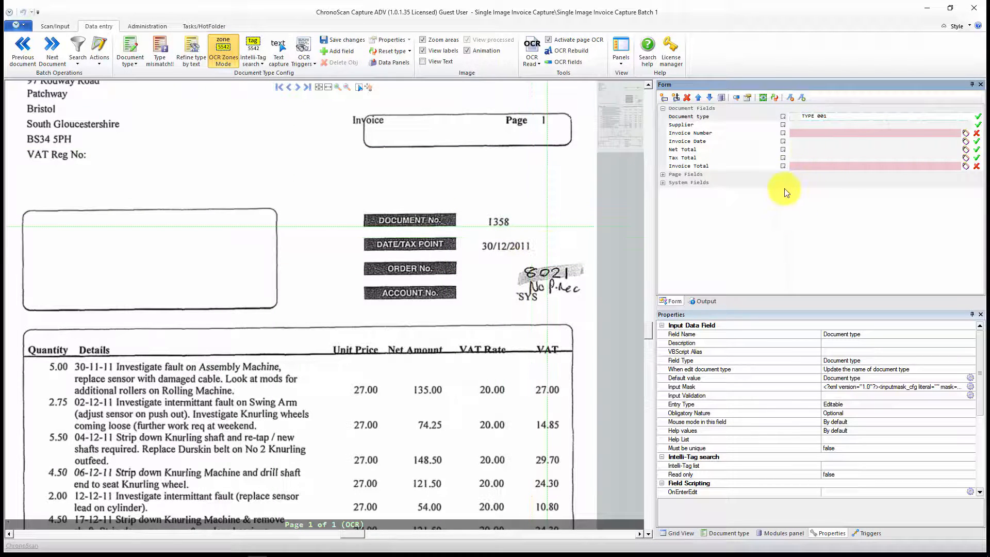
left_click(809, 133)
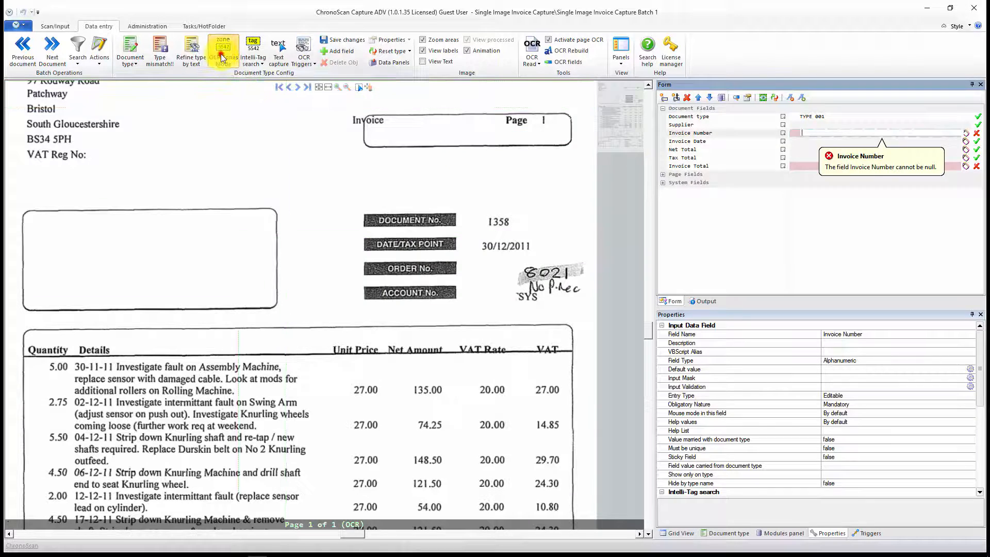
left_click_drag(472, 207, 570, 227)
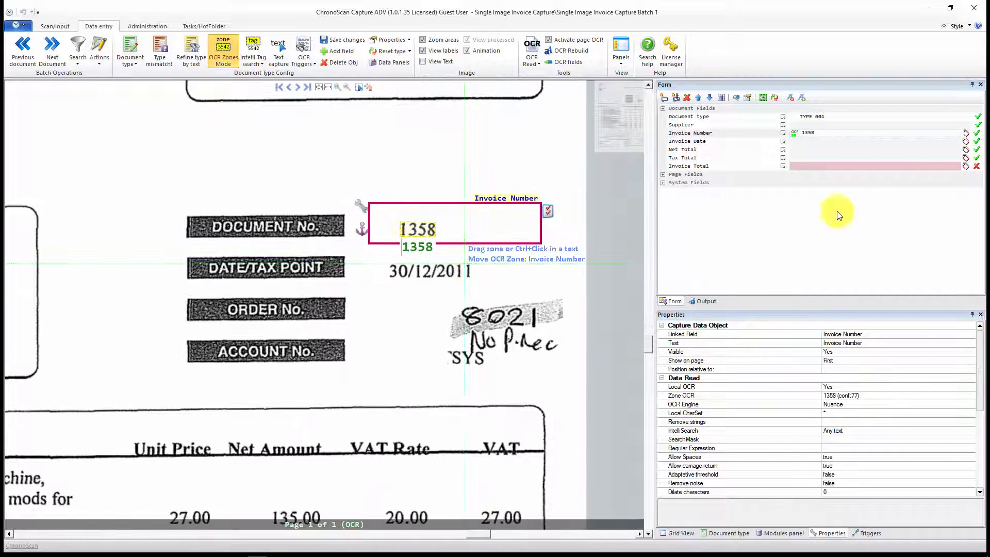
Step: Draw an OCR zone for the Invoice Date field around the date beside DATE/TAX POINT
left_click(812, 141)
left_click(290, 62)
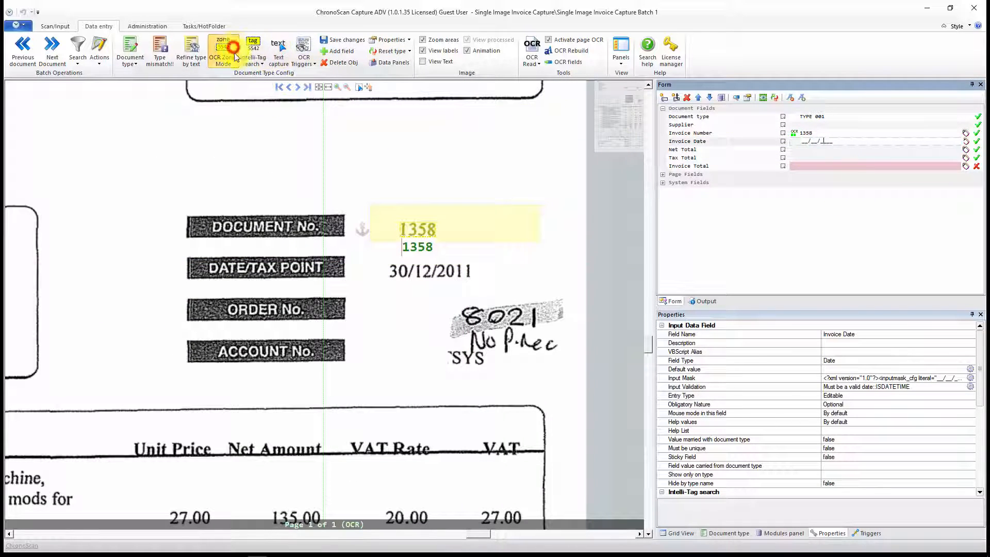
left_click_drag(371, 251, 520, 288)
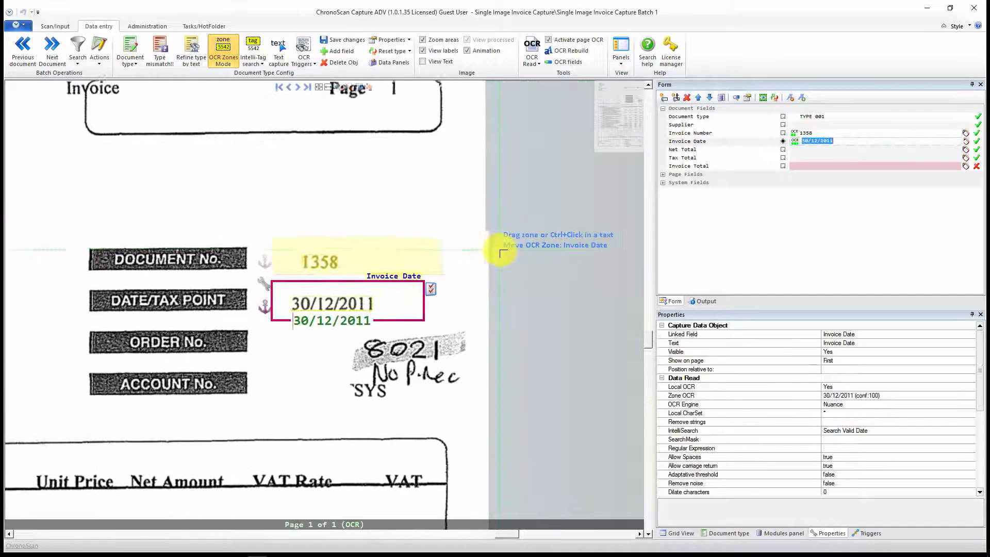
Step: Draw an OCR zone for the Net Total field around the Total Net Amount value at the foot of the invoice
left_click(810, 150)
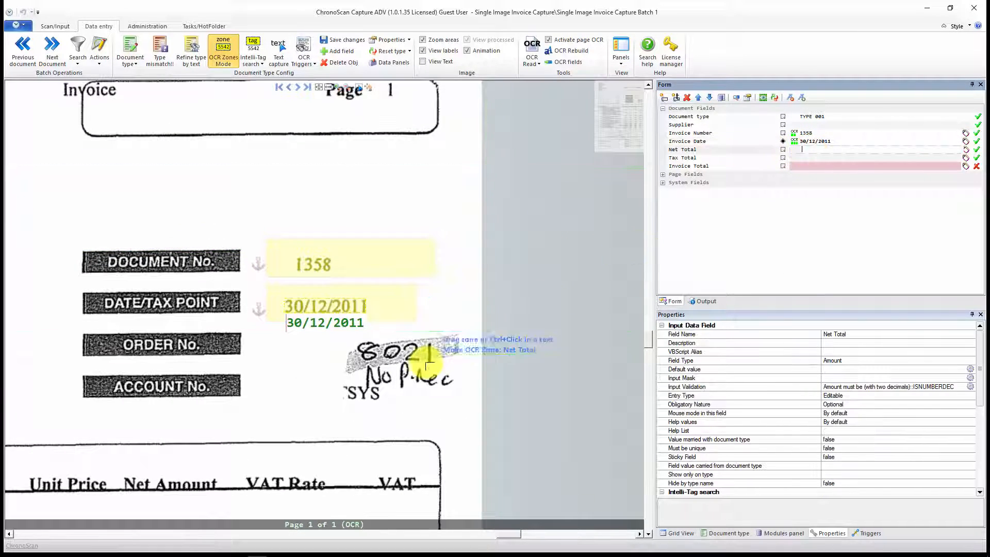
left_click_drag(412, 304, 424, 138)
left_click_drag(414, 402, 429, 159)
scroll(380, 316, "up", 2)
left_click_drag(412, 279, 498, 308)
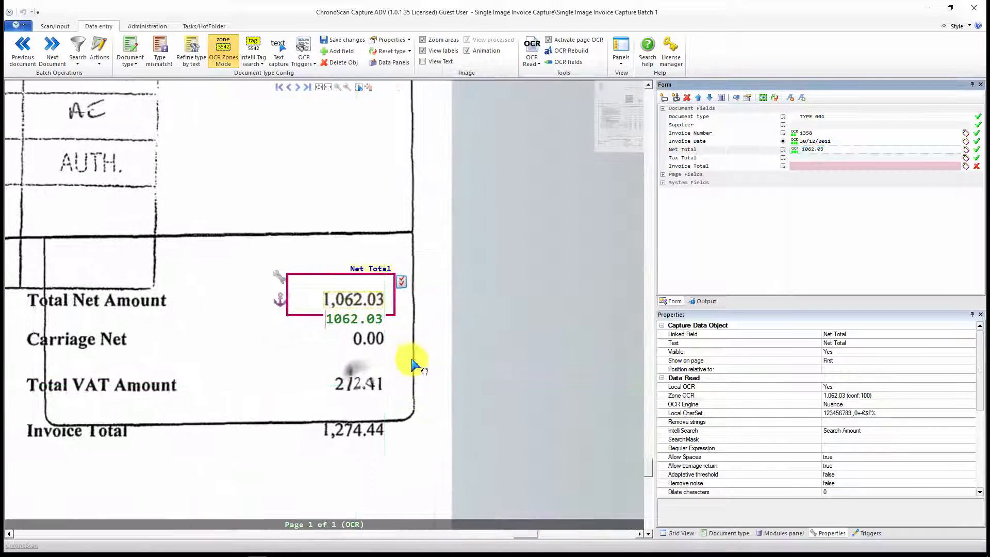
Step: Draw OCR zones for the Tax Total field around the Total VAT Amount value and for Invoice Total around its value
left_click(810, 158)
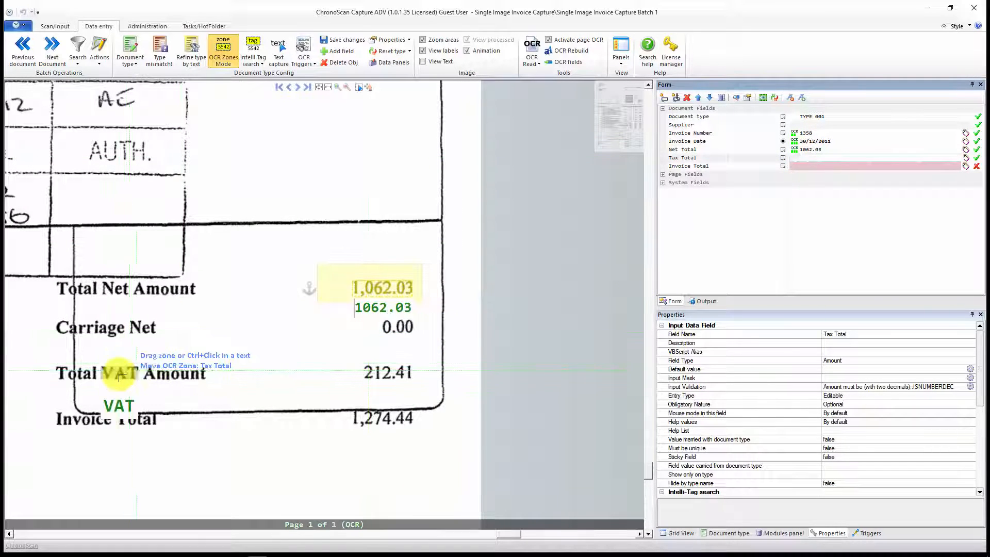
left_click_drag(346, 349, 423, 390)
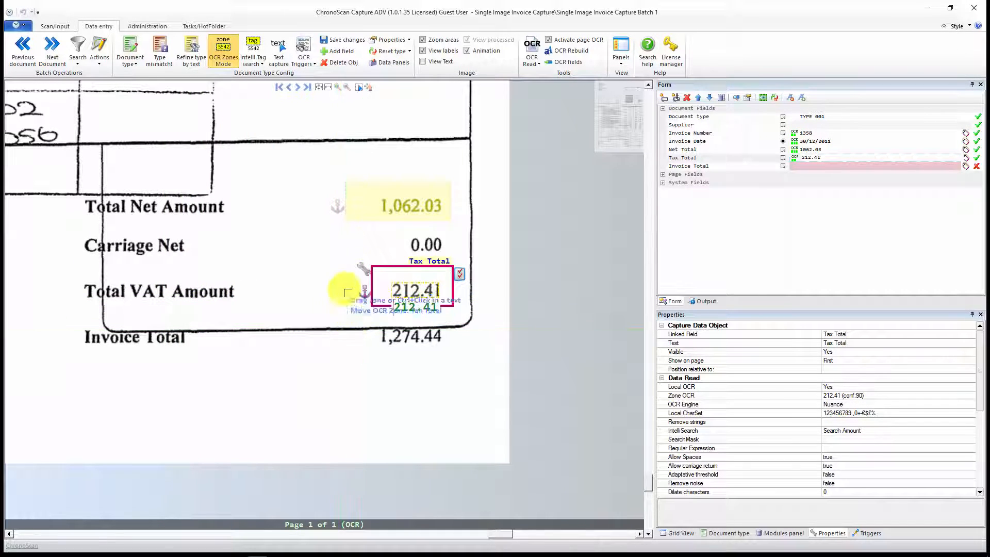
left_click(815, 167)
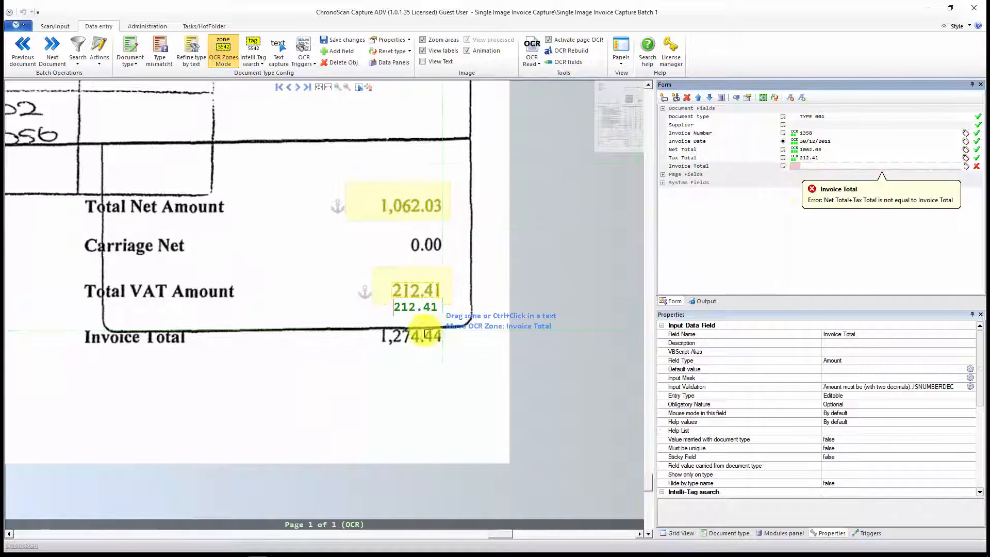
left_click_drag(371, 354, 459, 327)
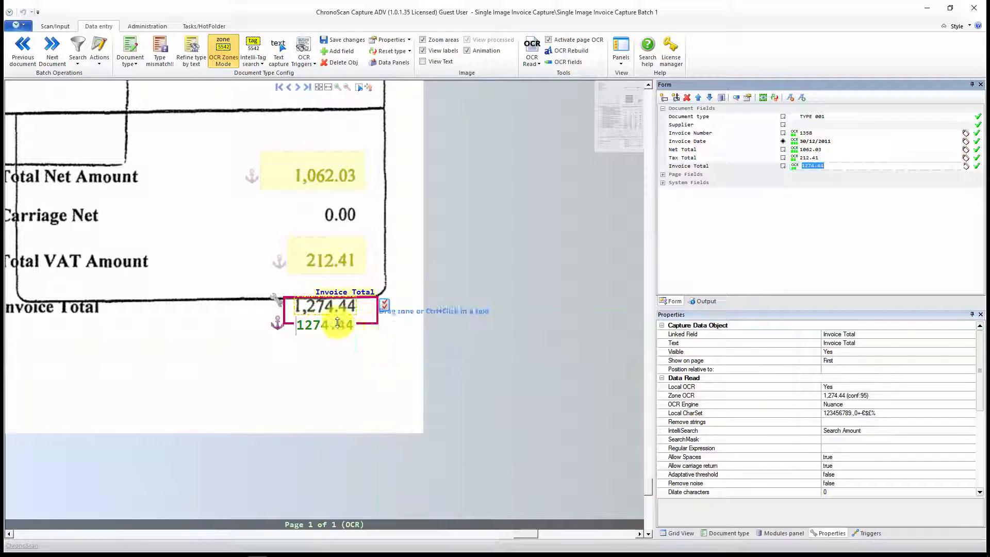
Step: Go to the following invoice in the batch and process it with the preset OnProcess actions
left_click(755, 233)
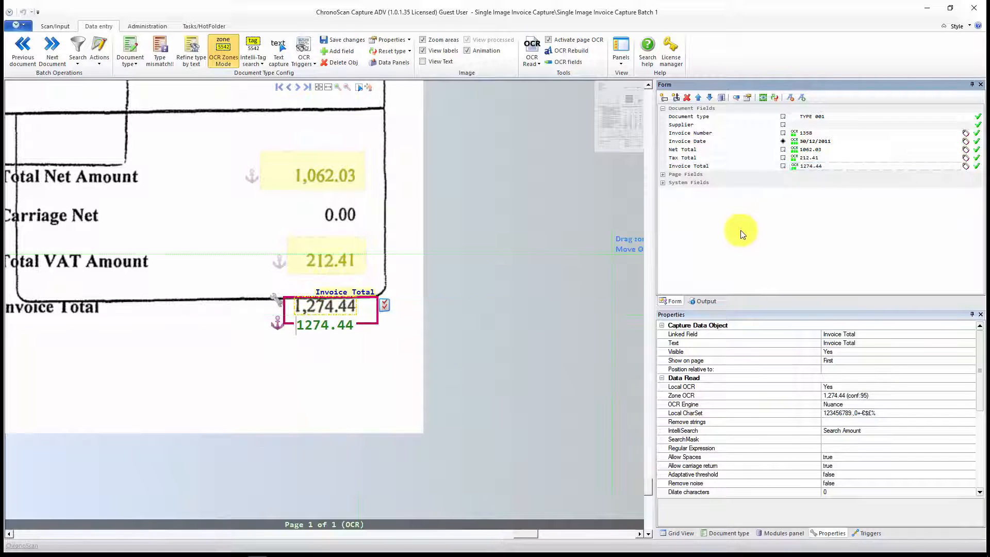
left_click(55, 54)
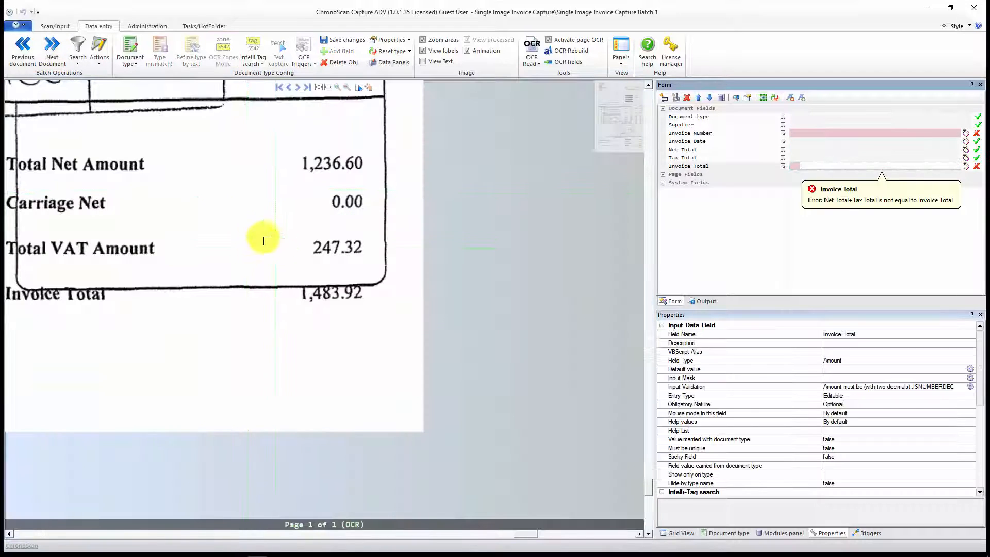
scroll(261, 215, "down", 3)
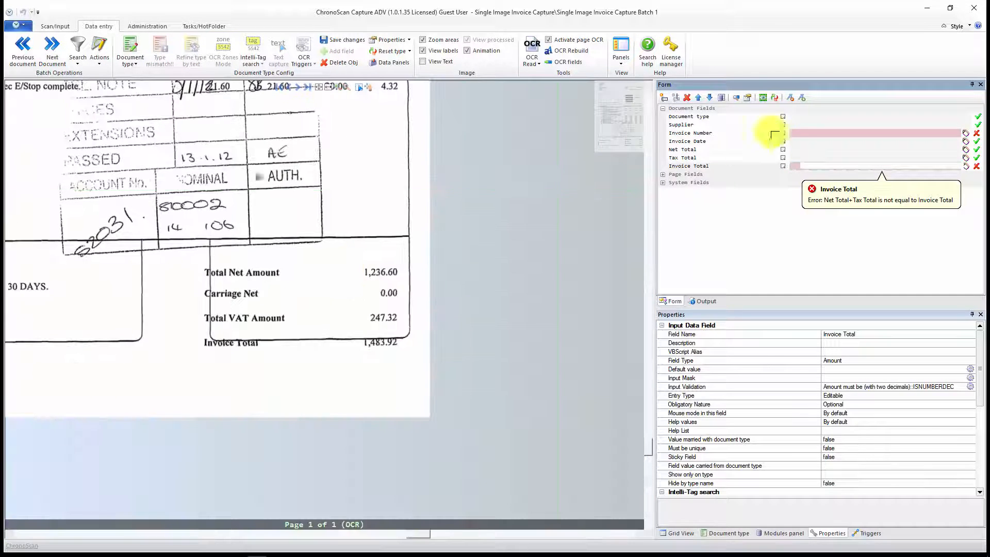
left_click(763, 98)
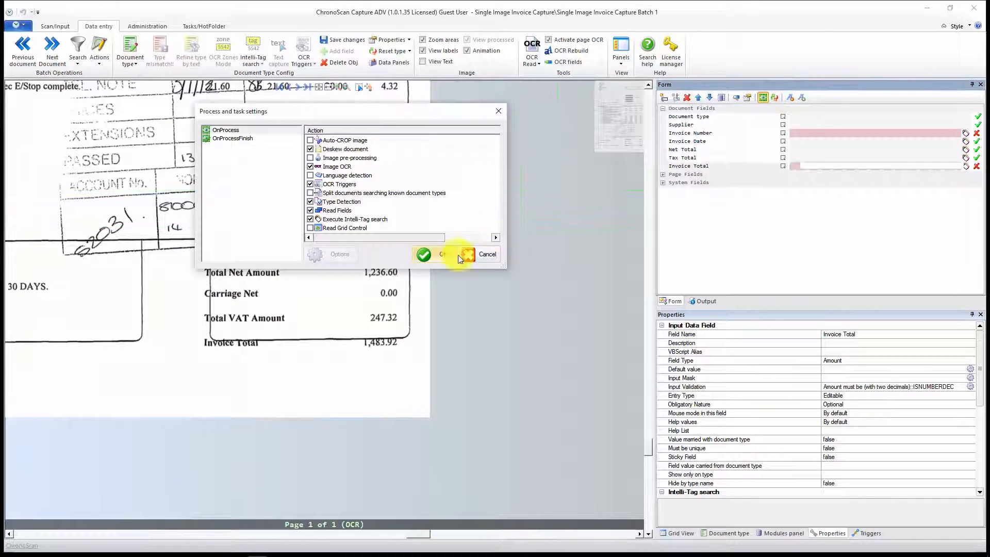
left_click(423, 255)
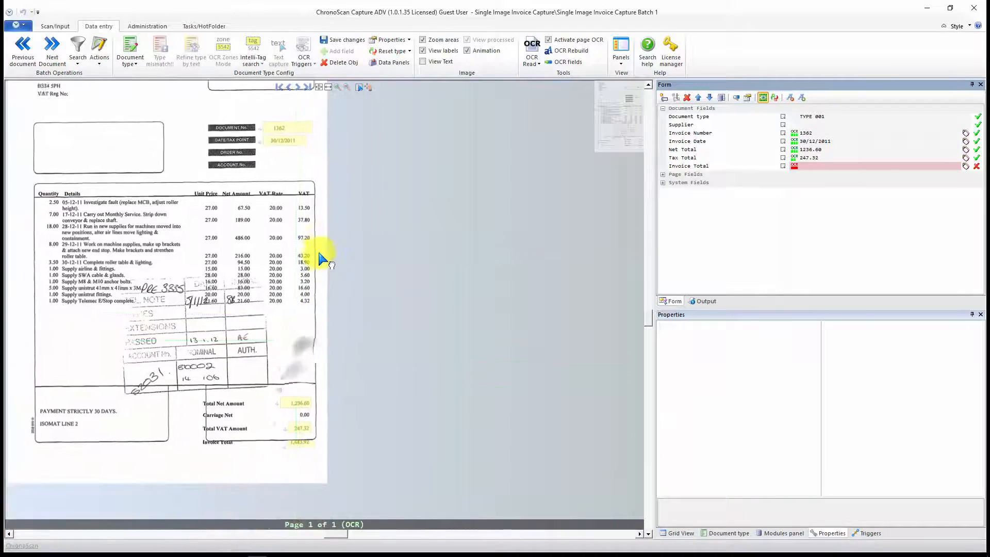
left_click(321, 318)
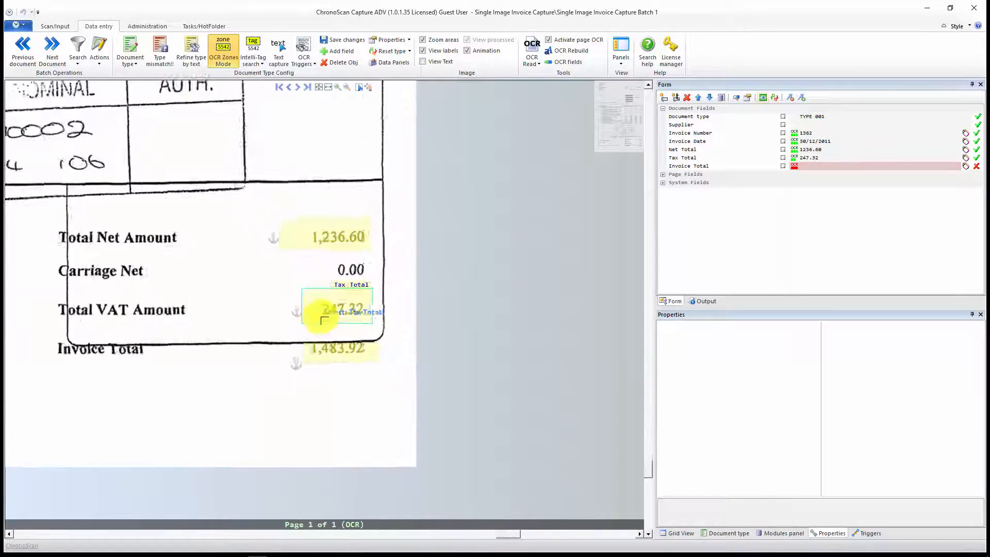
scroll(326, 323, "down", 2)
left_click_drag(365, 280, 402, 250)
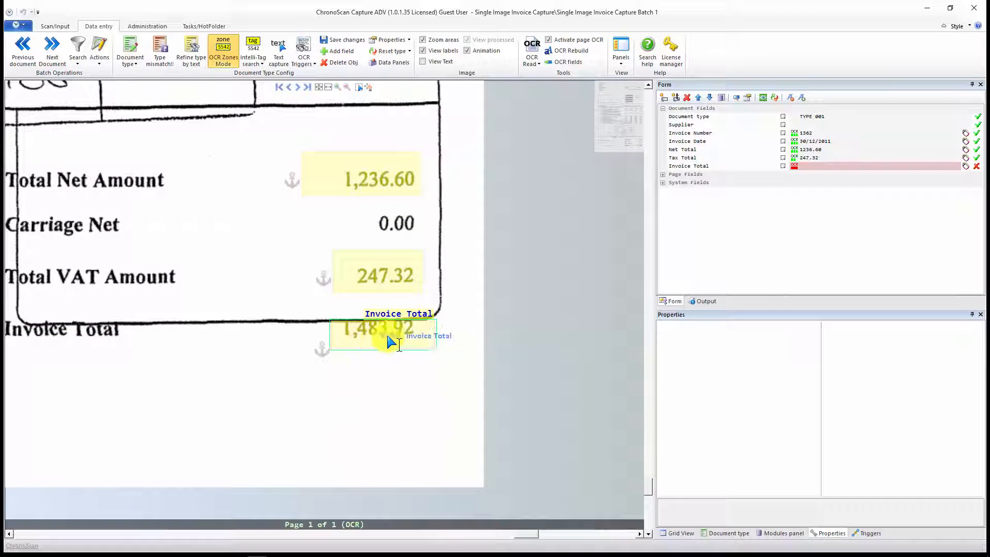
left_click(531, 58)
mouse_move(546, 82)
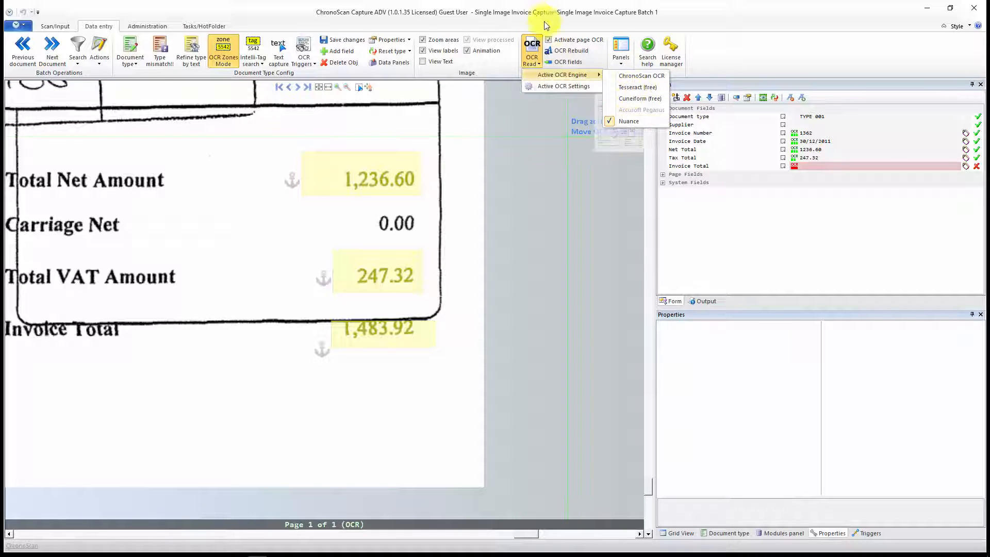
left_click(531, 13)
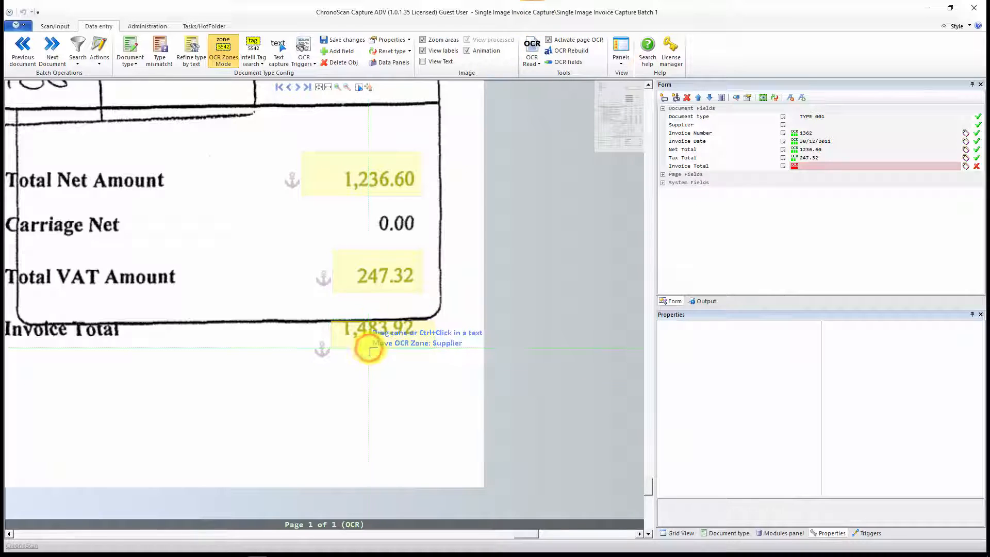
Step: Turn off Adjust in the read settings of the Invoice Total OCR zone and apply the Nuance reading
left_click(388, 334)
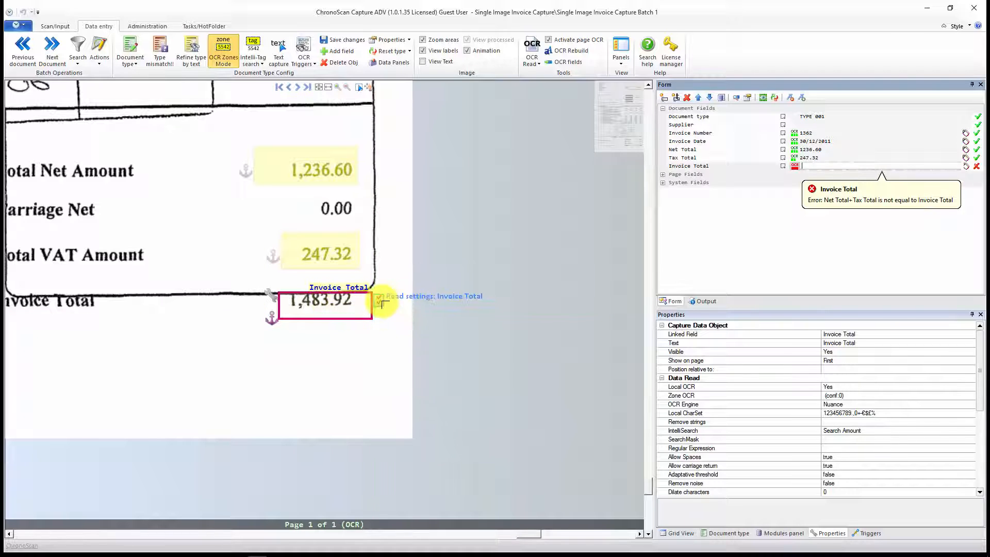
left_click(380, 301)
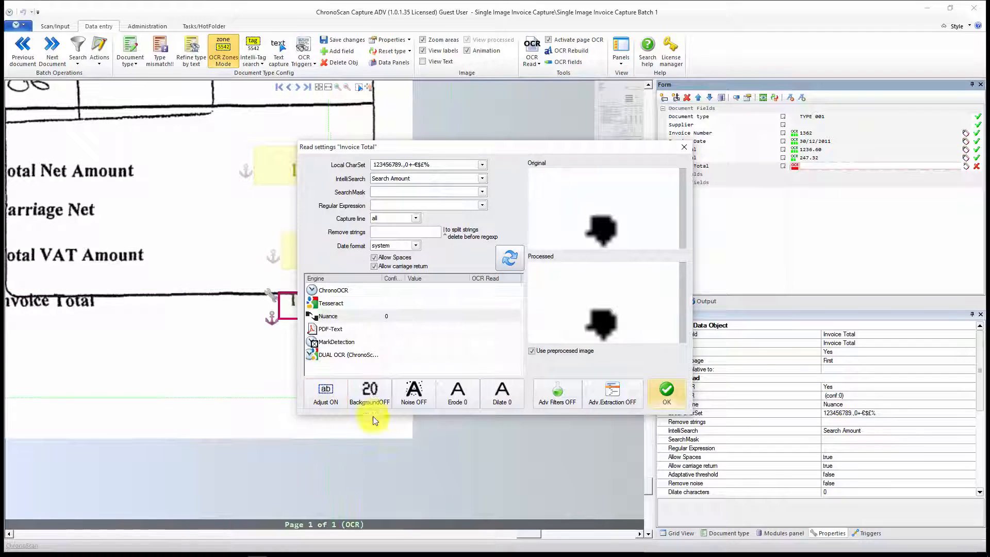
left_click(327, 403)
left_click(503, 317)
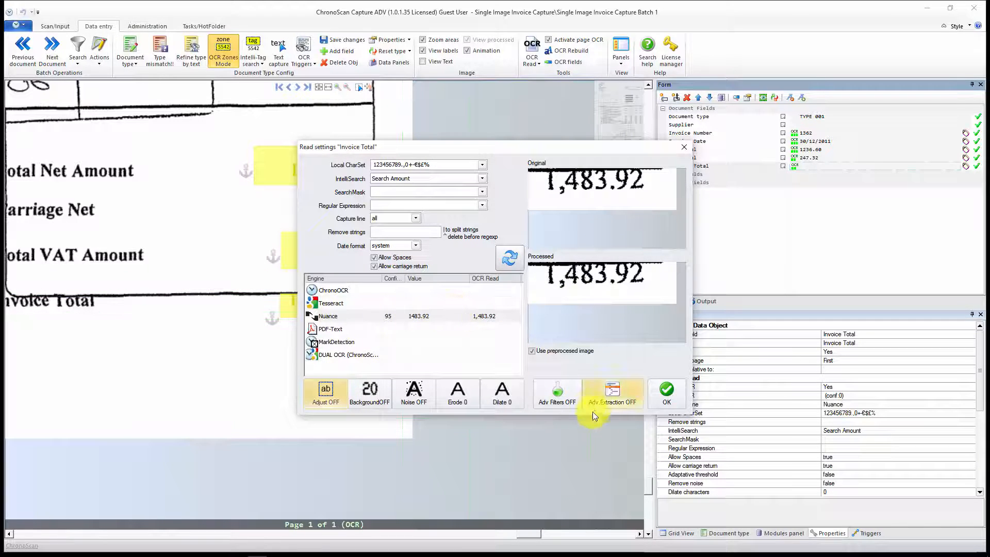
left_click(666, 398)
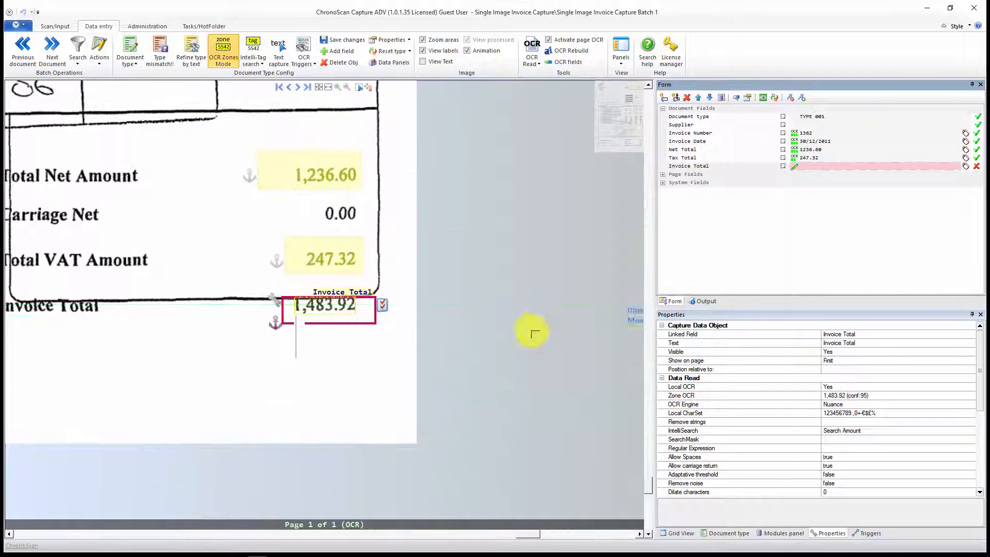
left_click(795, 222)
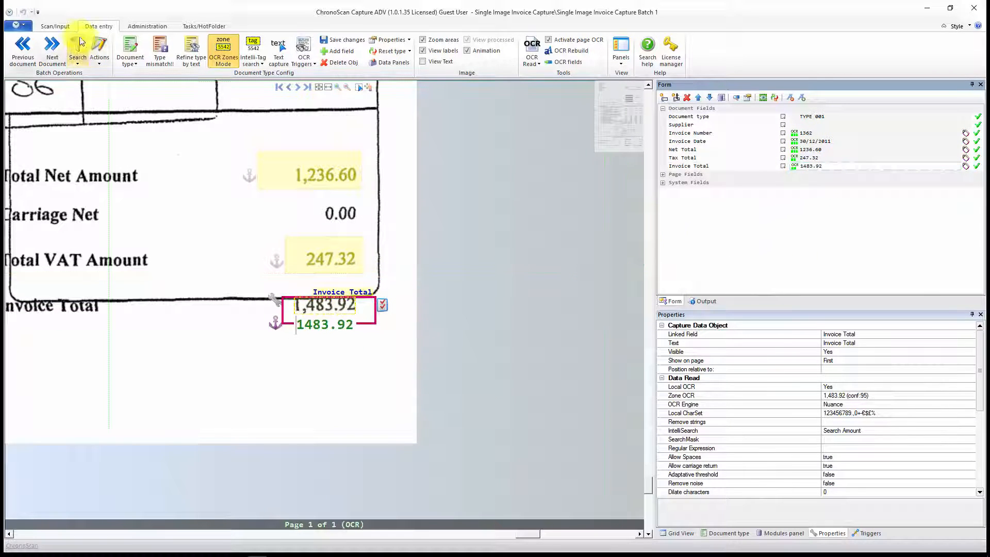
Step: Go back to the batch's document list and open Document 7, the Central Computers invoice, for data entry
left_click(55, 26)
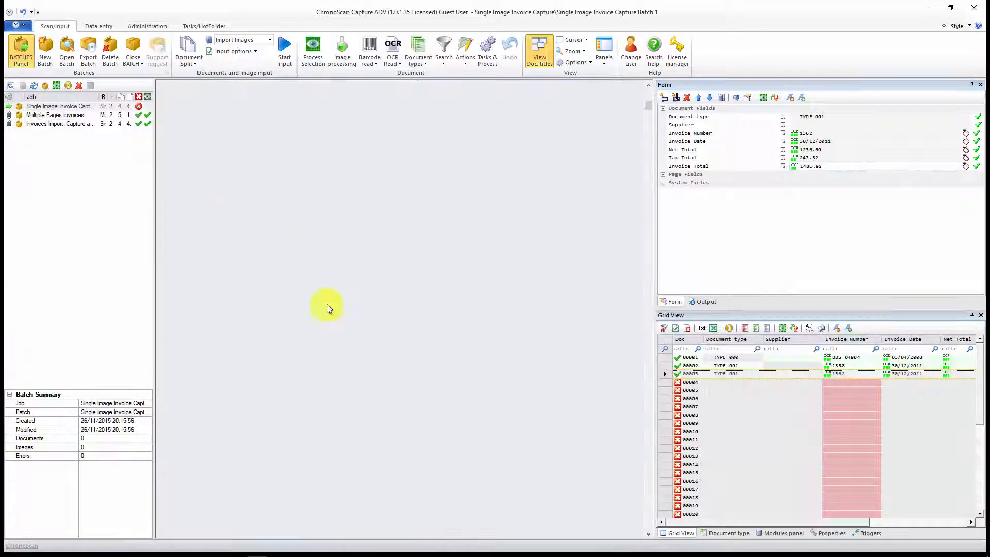
scroll(246, 304, "down", 4)
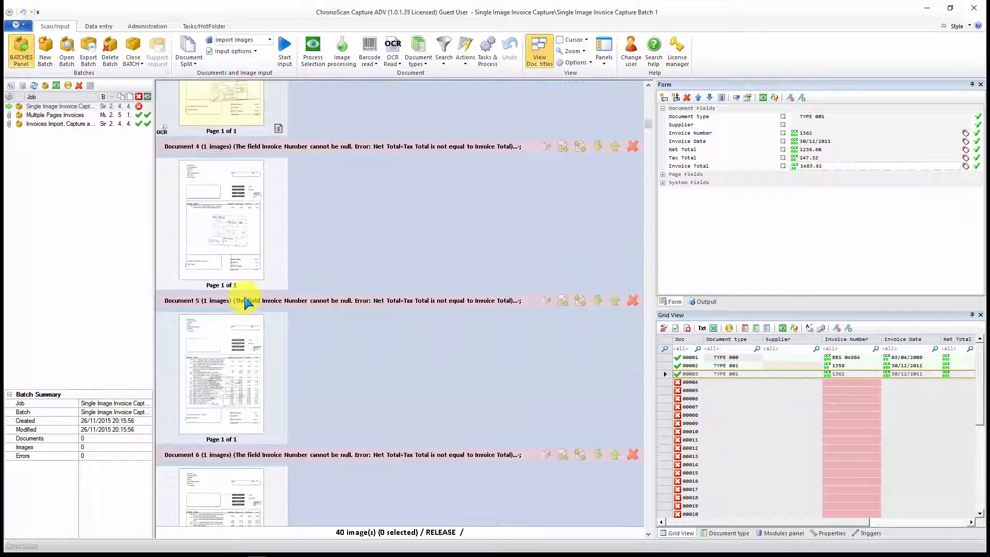
scroll(246, 304, "down", 4)
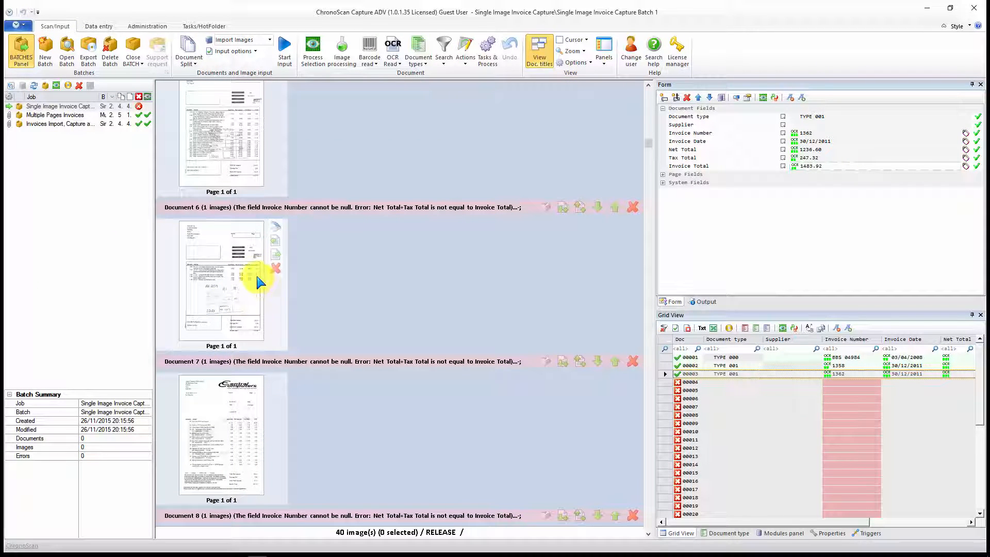
scroll(228, 286, "down", 4)
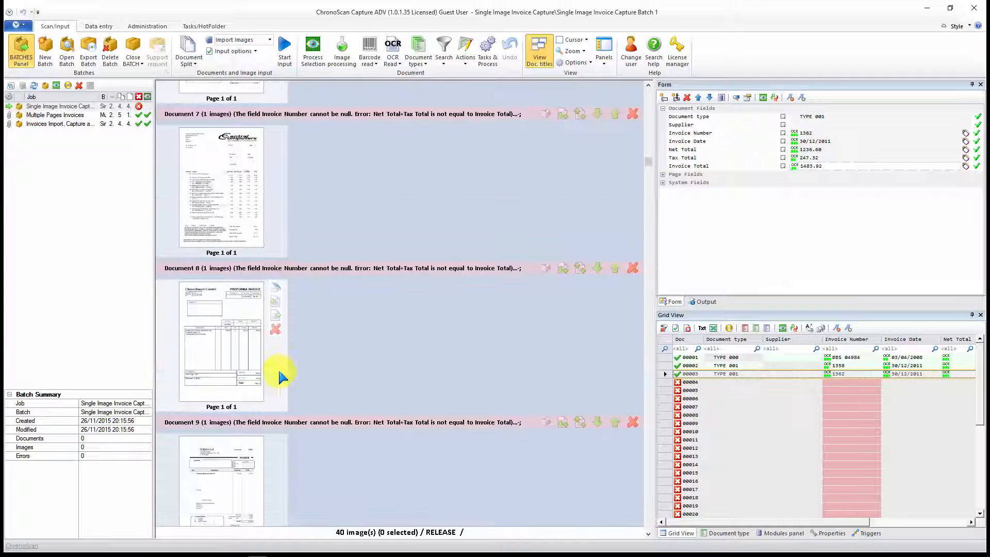
double_click(227, 166)
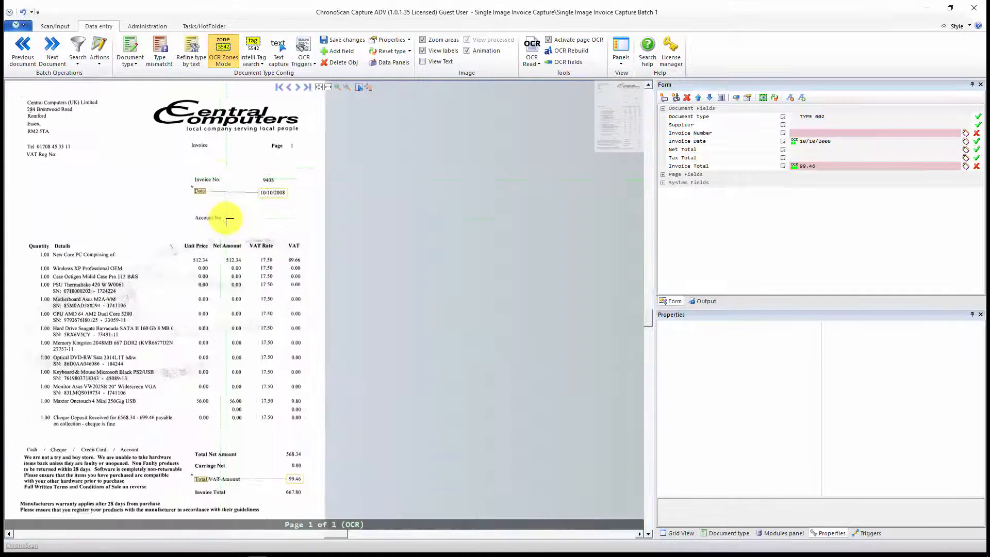
Step: Check the captured date and total on the Central Computers invoice and open the Intelli-Tag settings for Invoice Total
left_click_drag(287, 212, 362, 189)
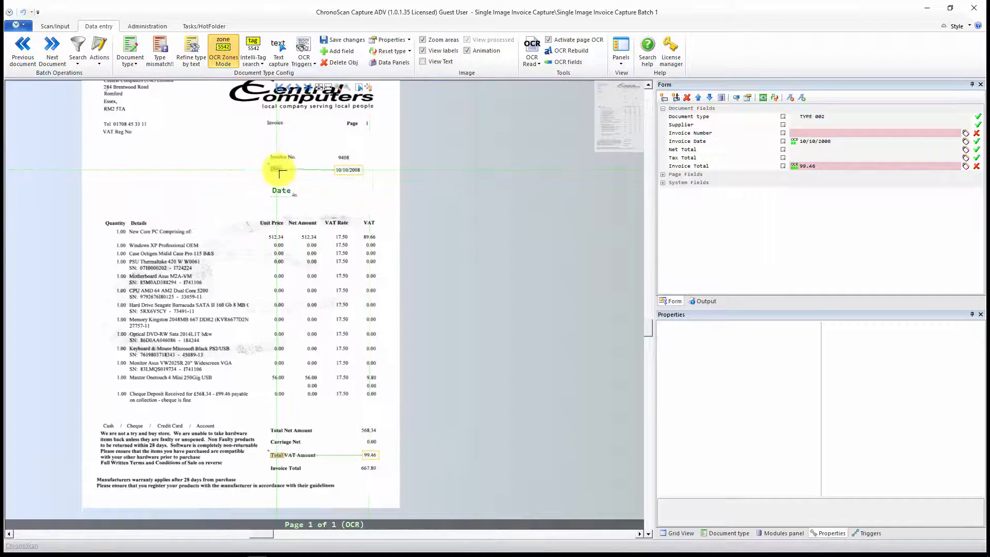
scroll(279, 173, "up", 3)
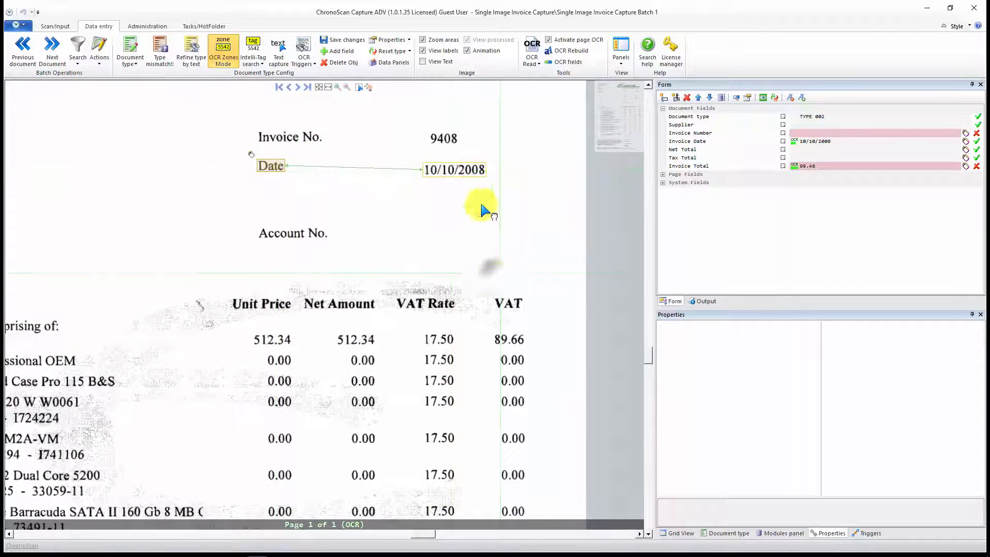
scroll(492, 258, "down", 4)
scroll(482, 281, "down", 5)
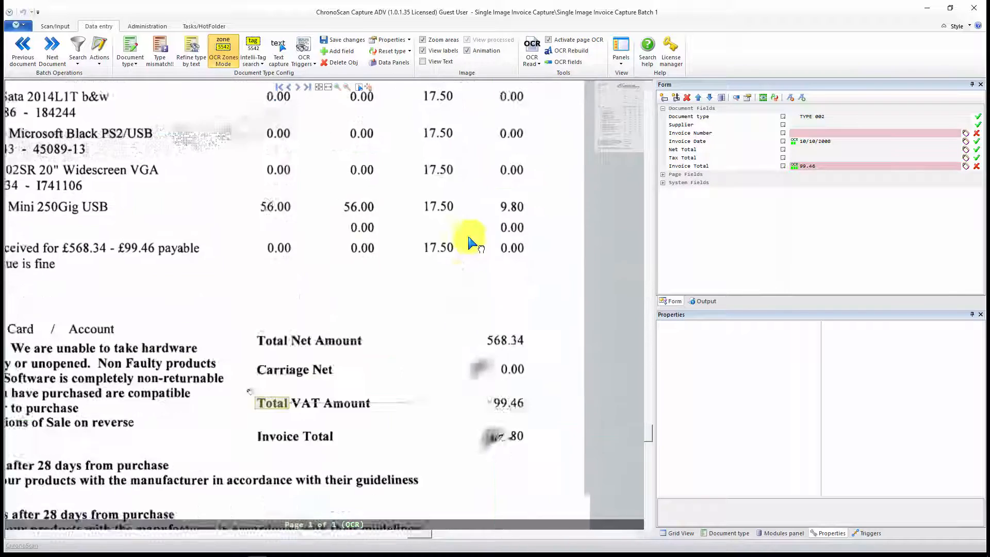
scroll(473, 268, "down", 3)
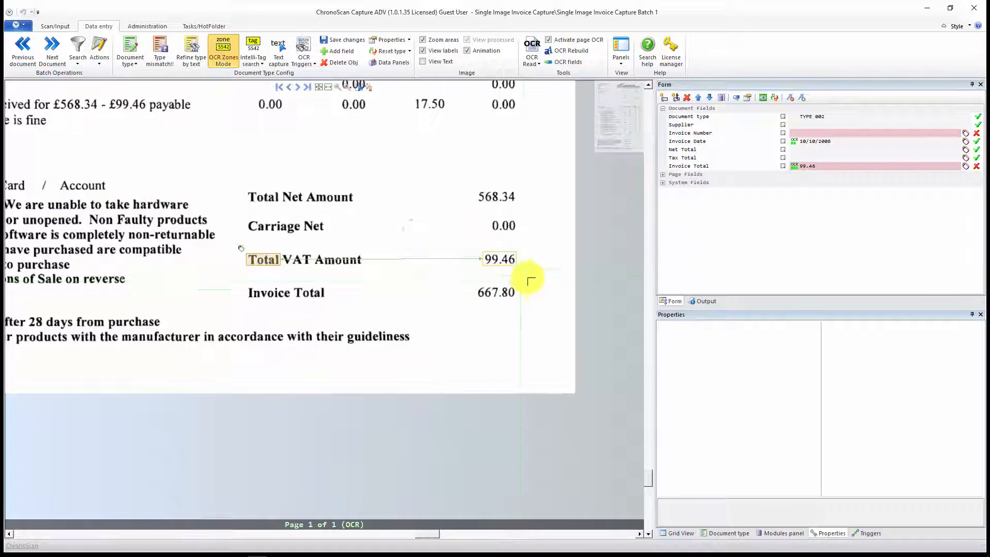
left_click(828, 169)
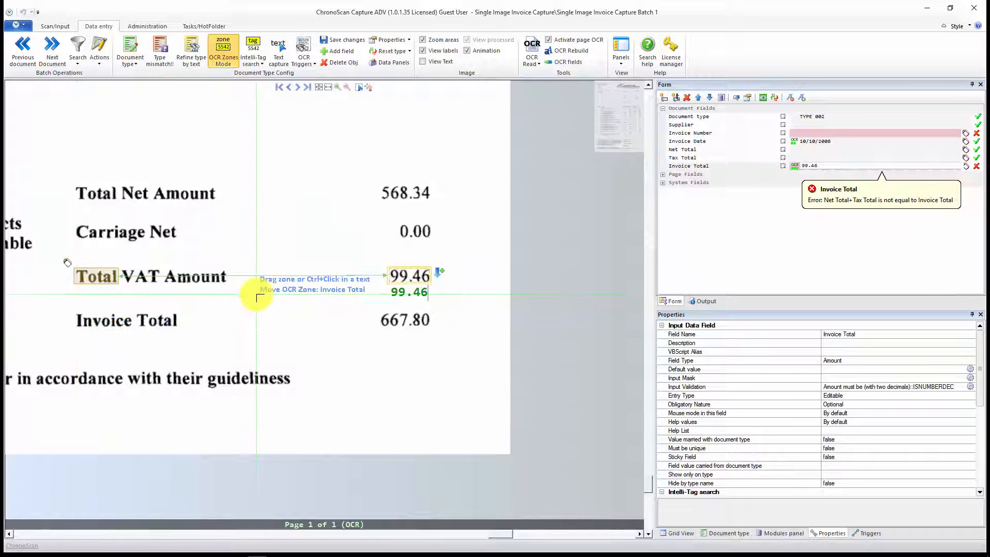
left_click_drag(248, 303, 334, 293)
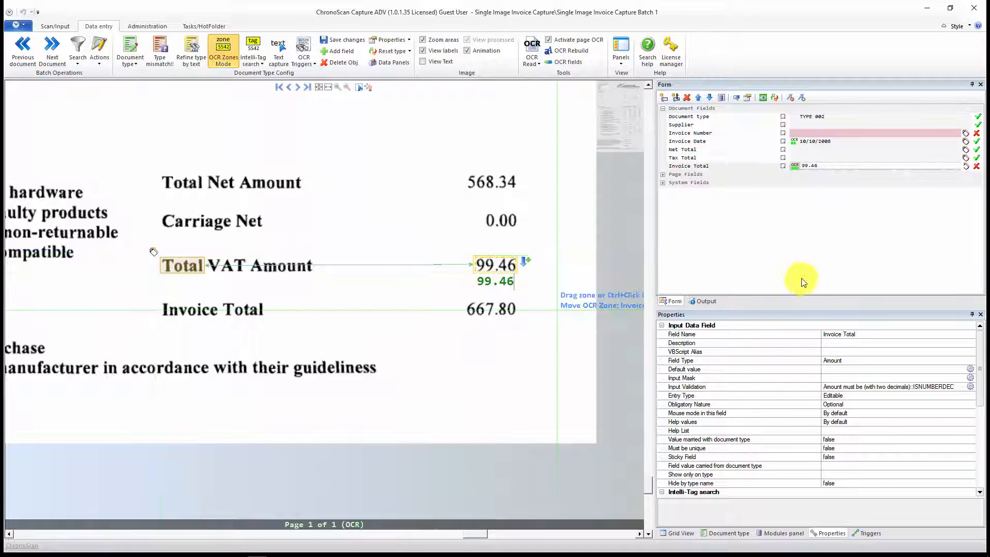
left_click(830, 165)
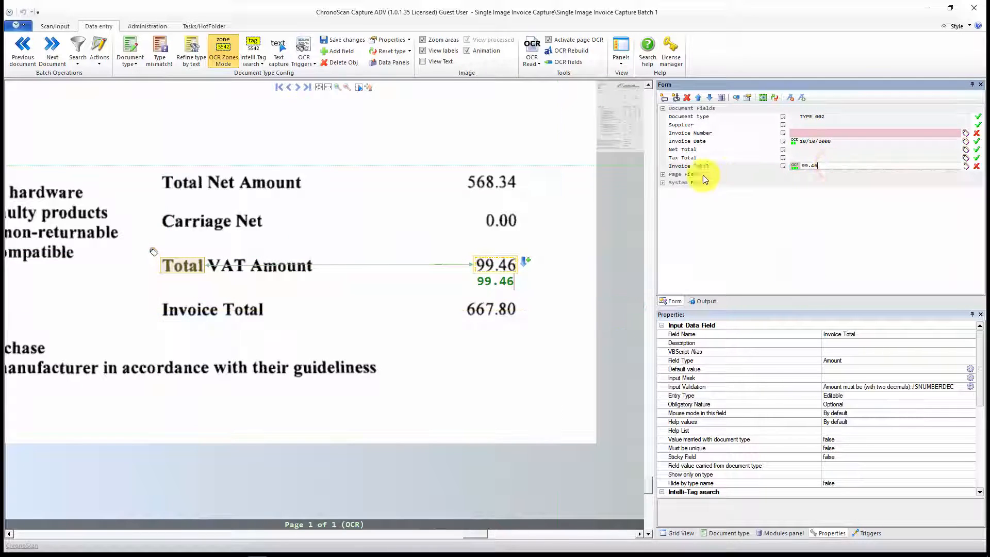
left_click(964, 166)
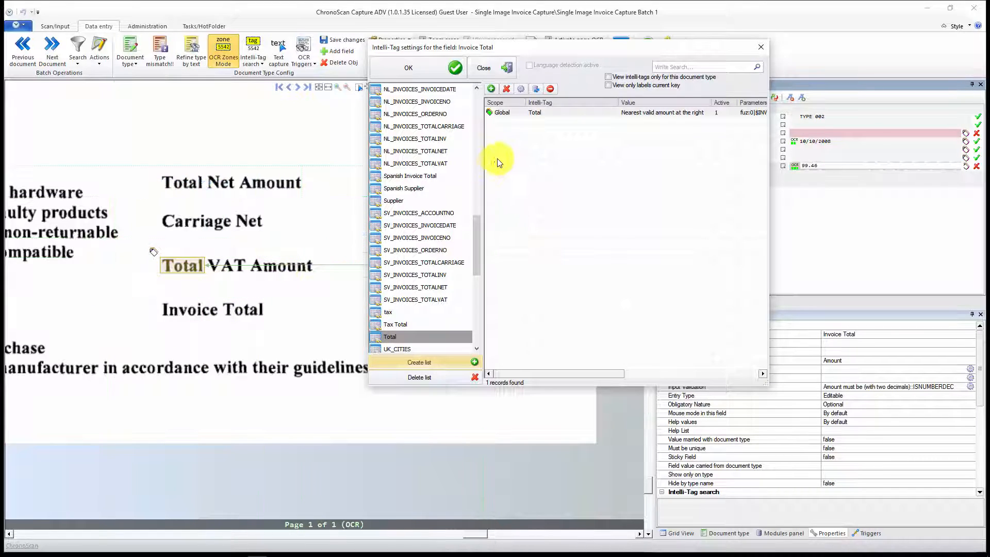
Step: Add an Intelli-Tag "Invoice Total" with fuzzy level 0 and Nearest valid amount at the right, not limited to this document type
left_click(520, 132)
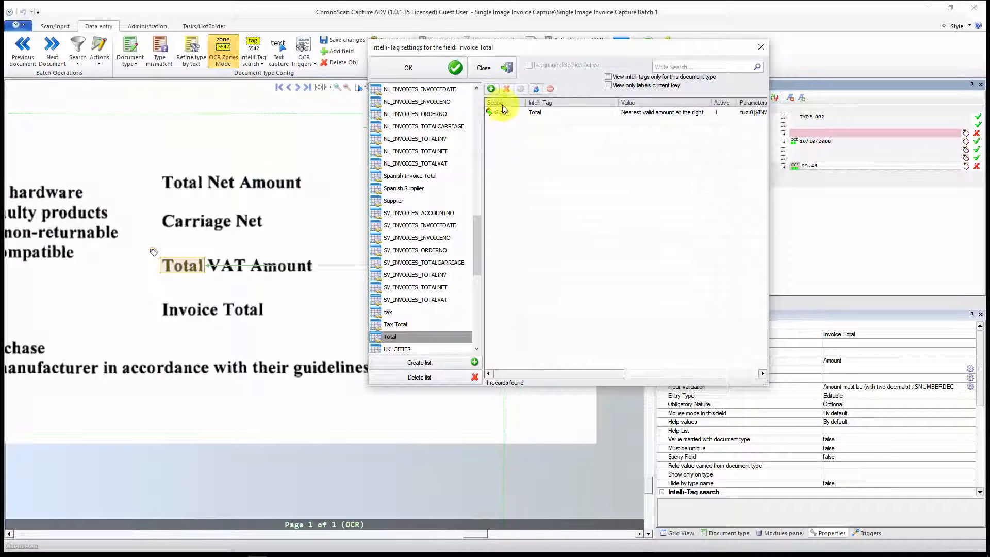
left_click(492, 89)
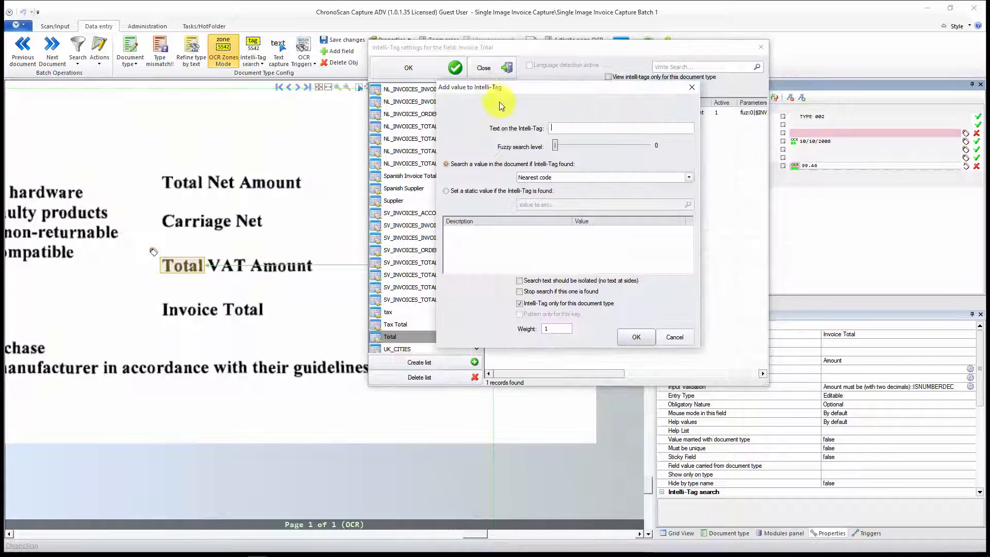
left_click(562, 128)
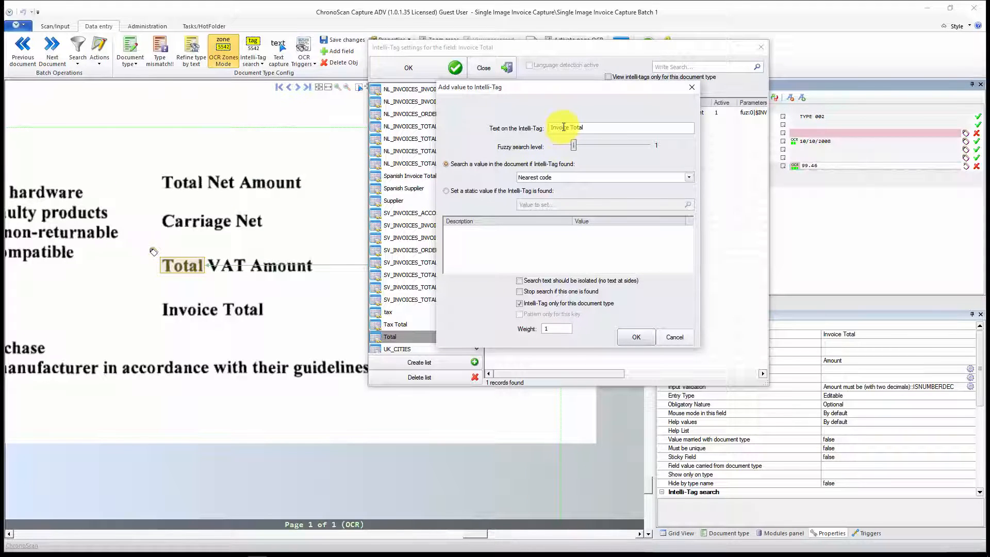
left_click_drag(574, 144, 553, 146)
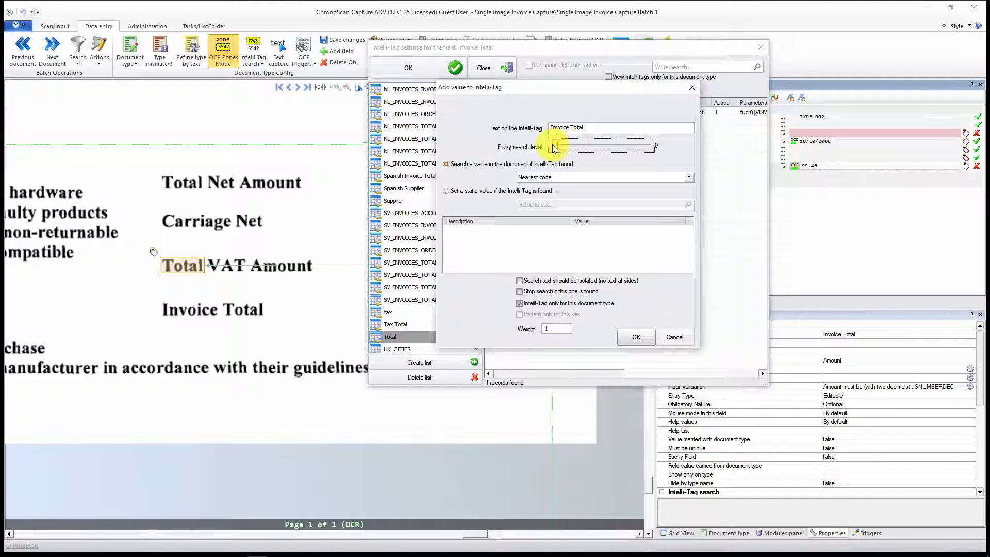
left_click(580, 181)
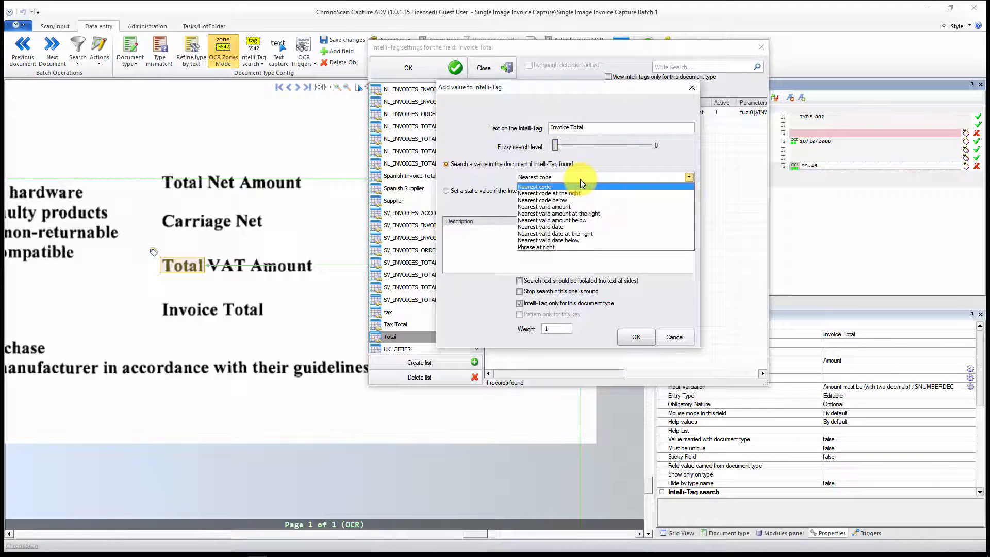
left_click(594, 214)
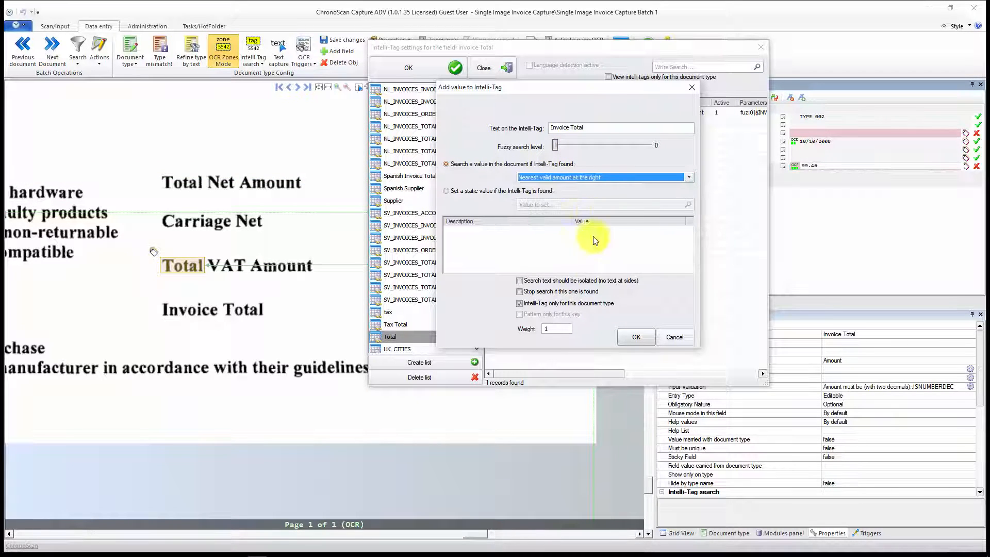
left_click(534, 304)
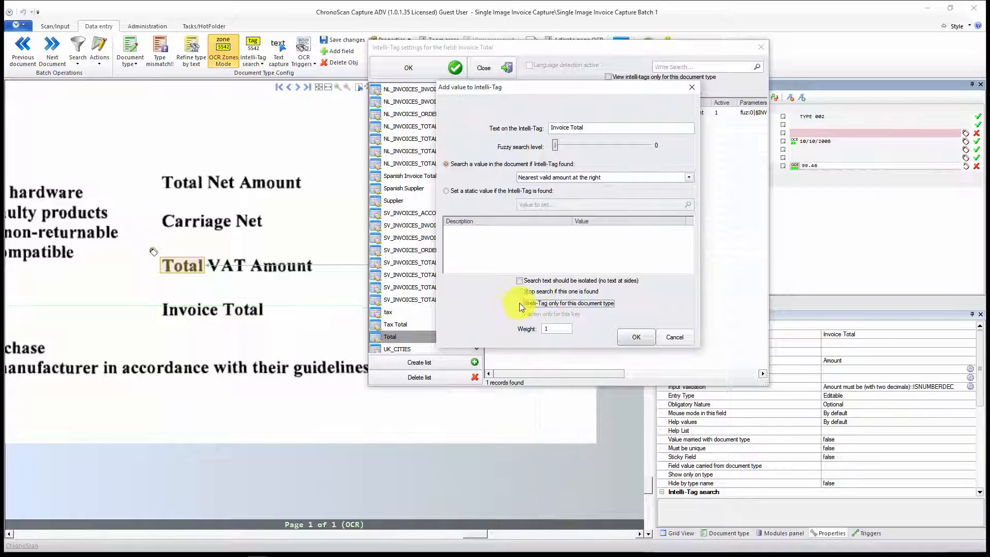
left_click(635, 338)
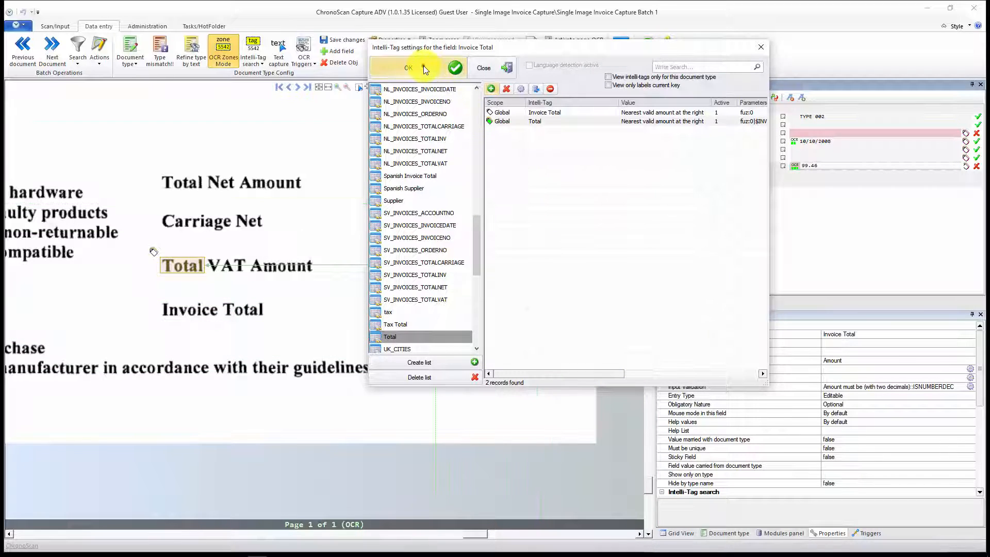
Step: Apply the Invoice Total Intelli-Tag settings, recheck the options of the global "Invoice Total" tag, and apply the settings again
left_click(422, 66)
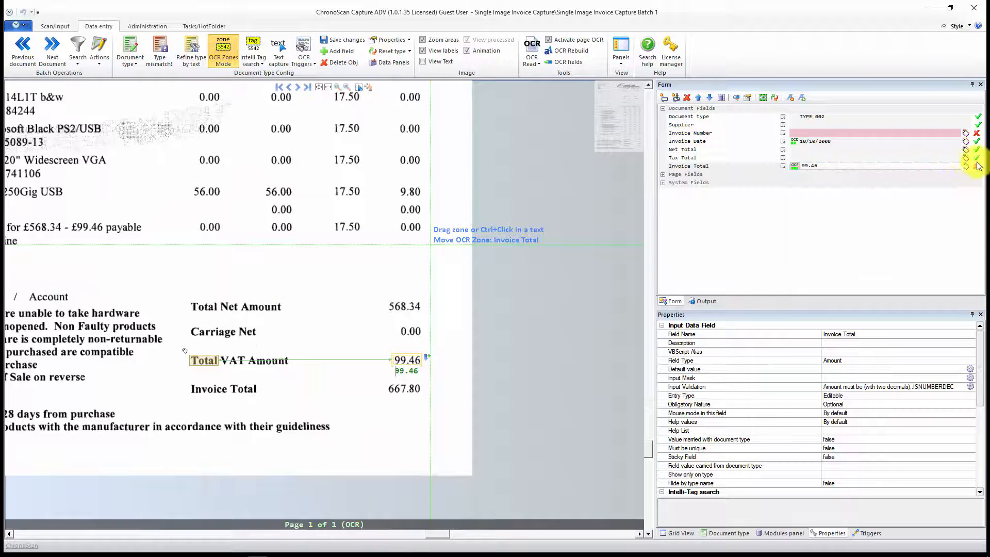
left_click(966, 166)
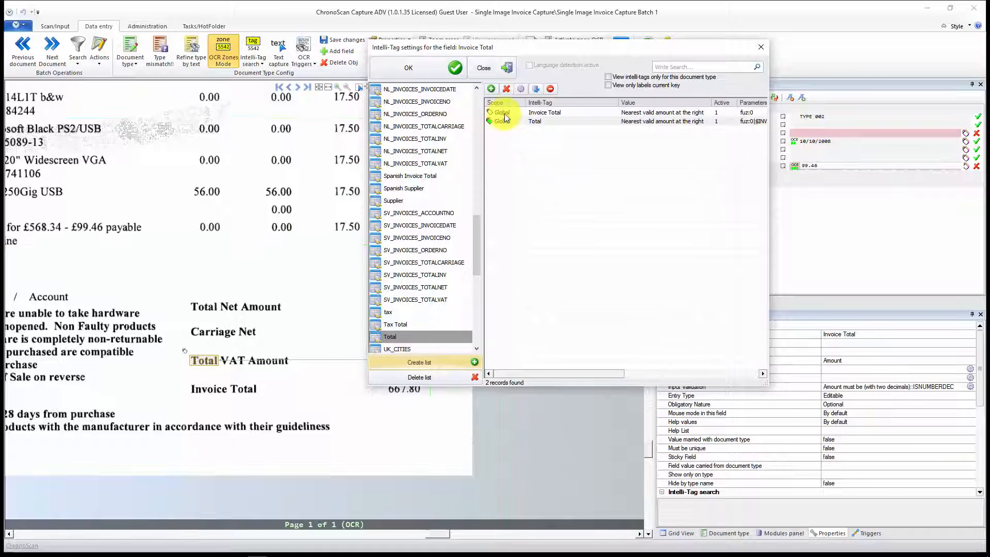
left_click(503, 112)
left_click(521, 89)
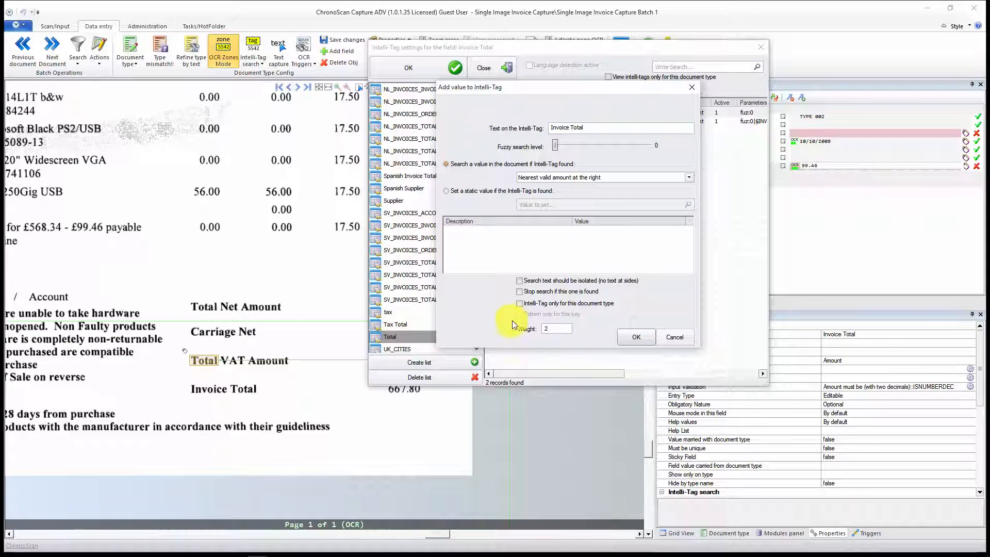
left_click(634, 337)
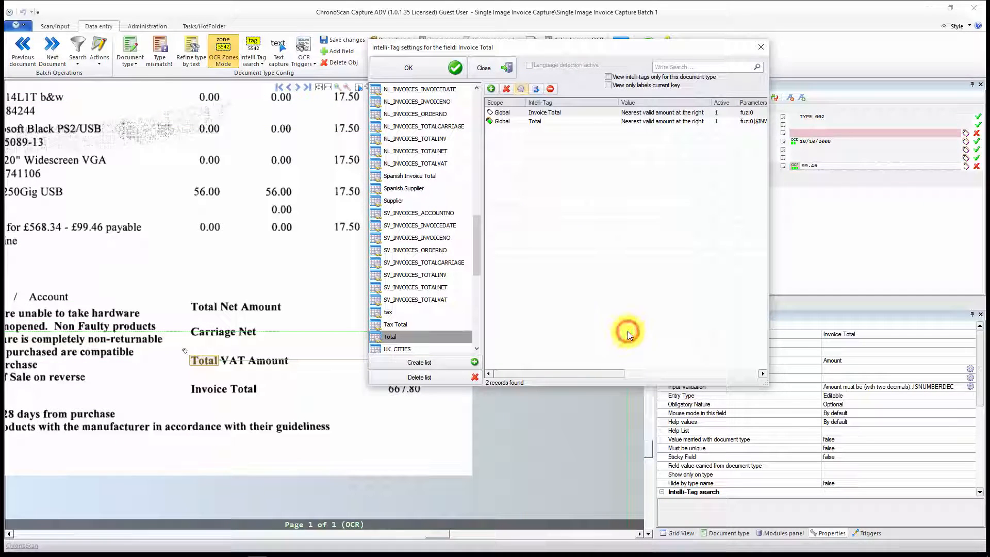
left_click(428, 72)
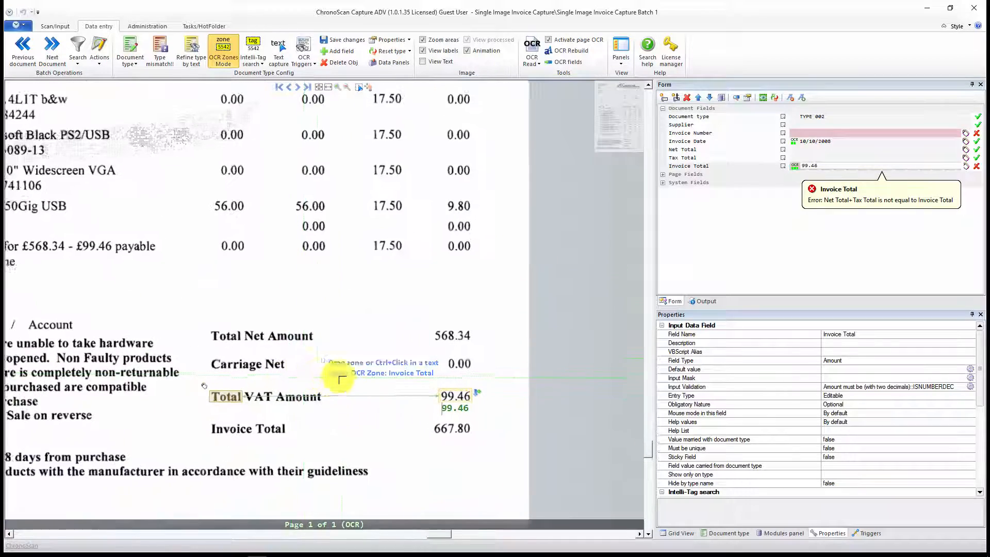
Step: Limit the "Invoice Total" Intelli-Tag of the Invoice Total field to this document type and apply the settings
left_click(966, 166)
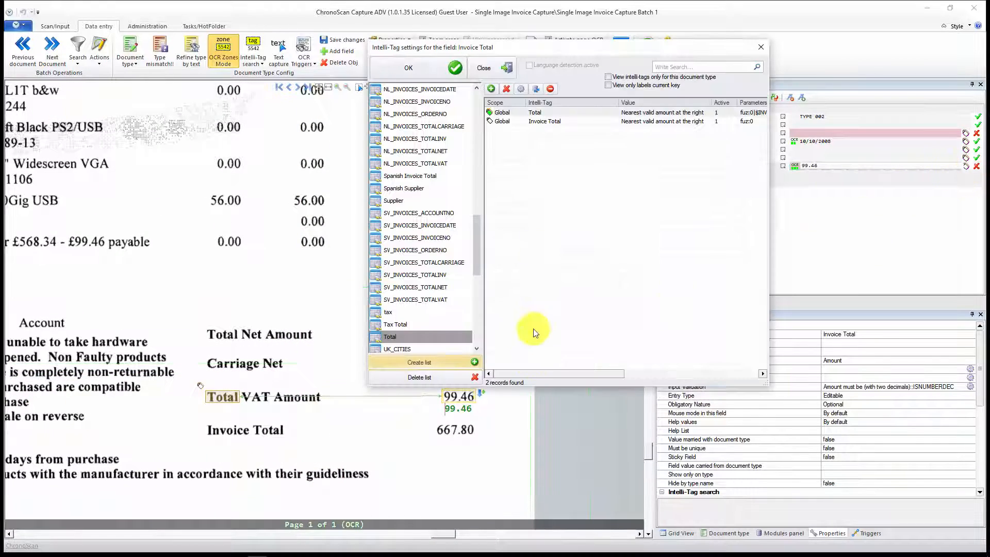
left_click(505, 112)
left_click(505, 121)
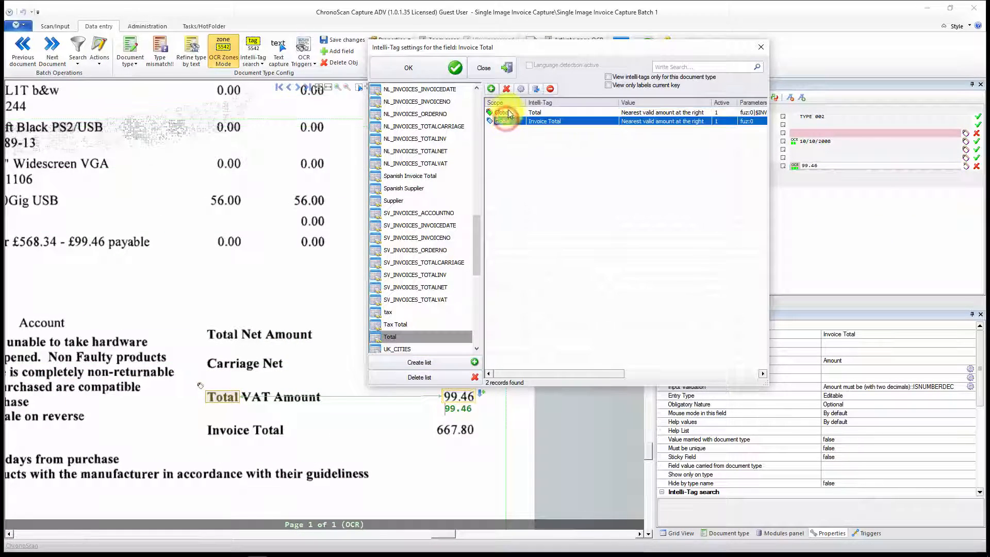
left_click(520, 88)
left_click(520, 303)
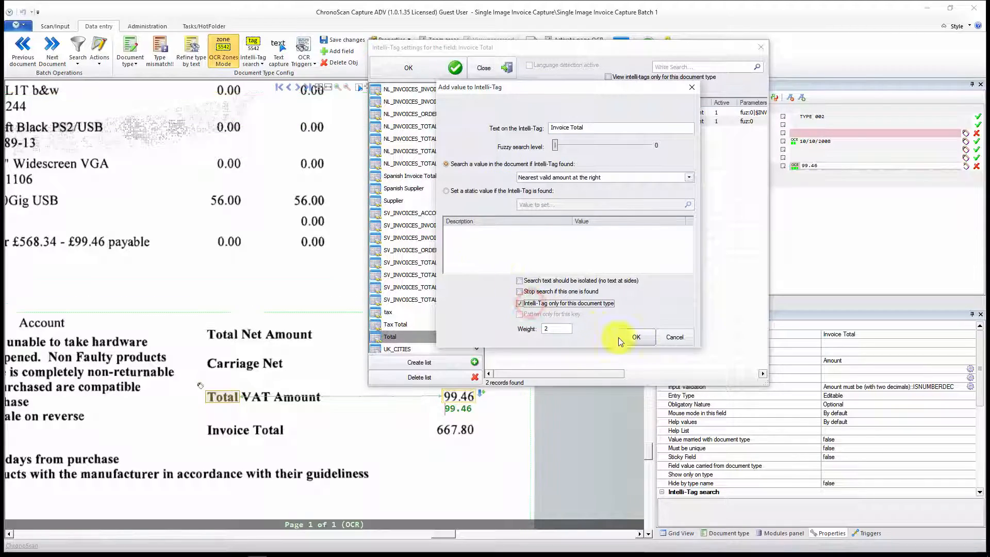
left_click(636, 338)
left_click(431, 69)
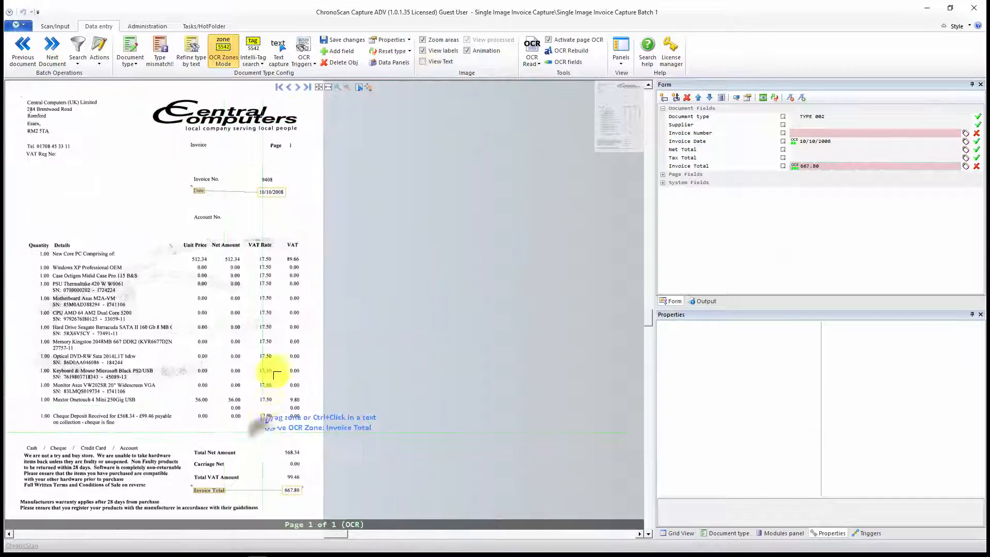
left_click_drag(230, 330, 371, 344)
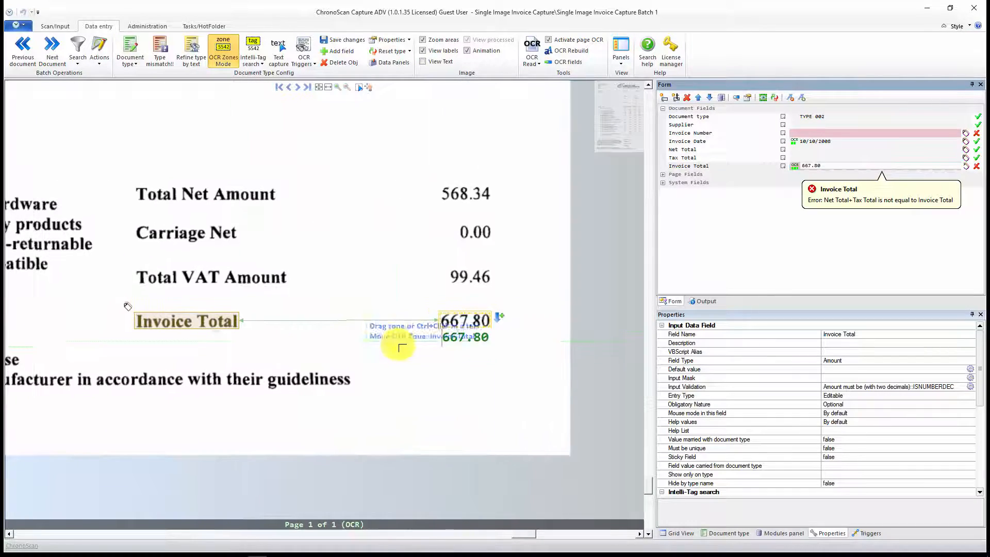
scroll(391, 349, "down", 1)
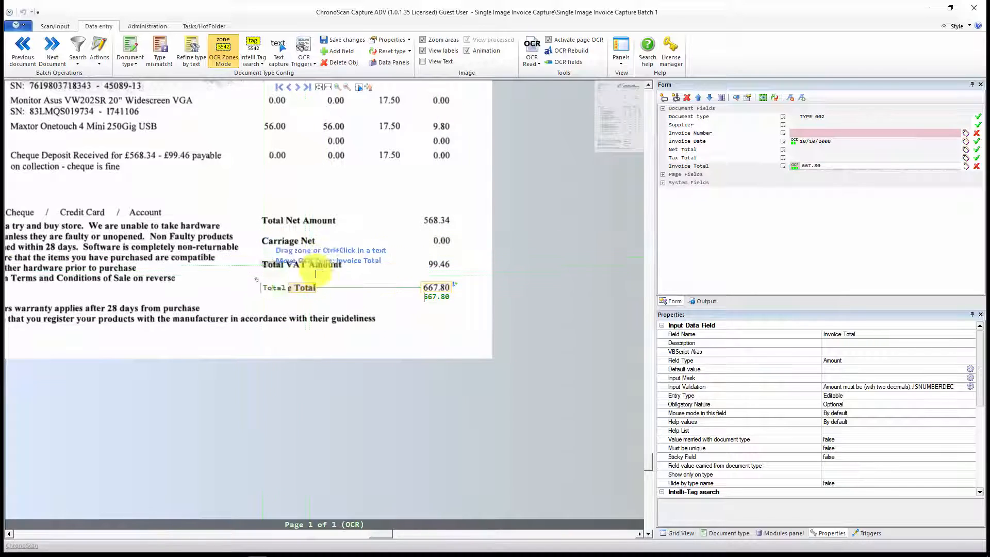
Step: Add a Tax Total Intelli-Tag from "Total VAT Amount" that searches Nearest valid amount at the right, not limited to this document type
left_click(830, 158)
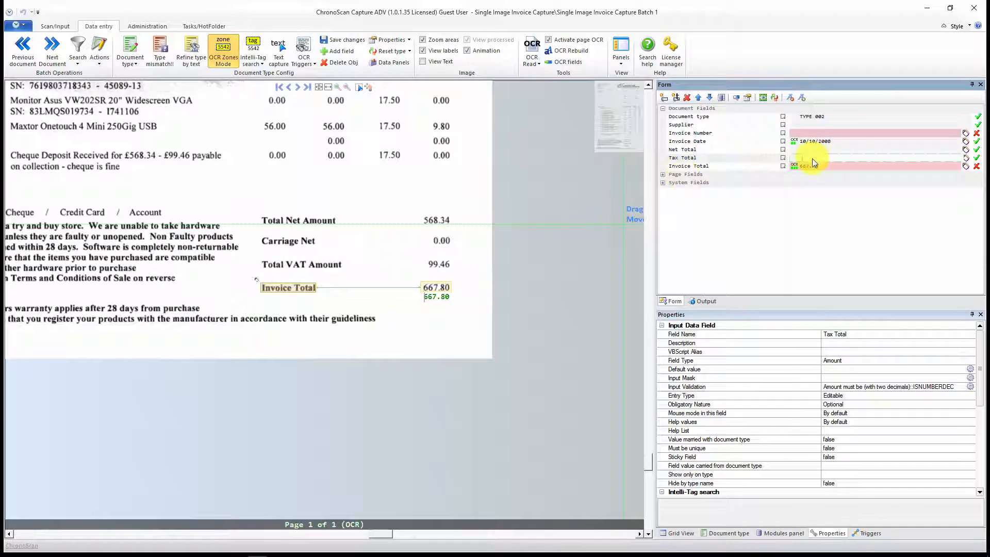
left_click(252, 45)
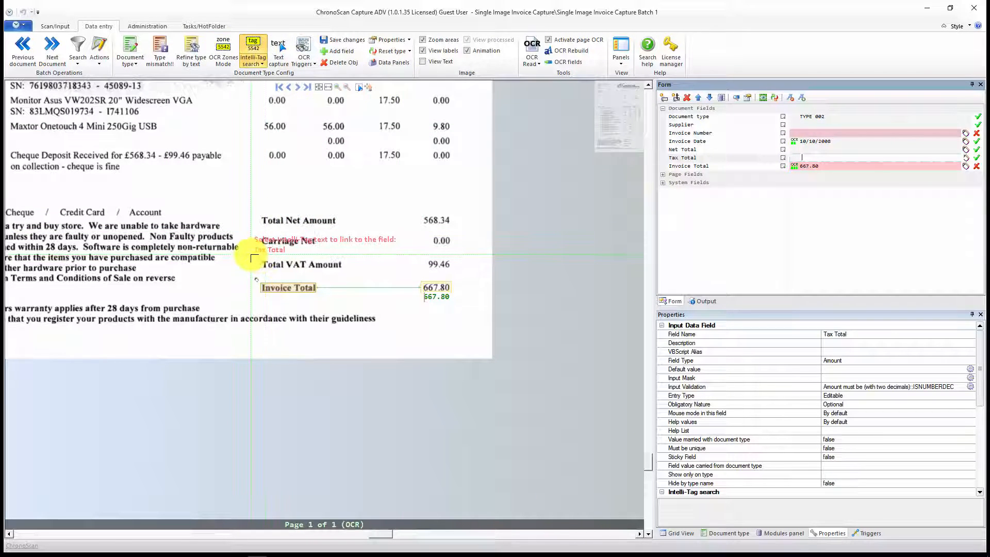
left_click(253, 256)
left_click_drag(253, 255, 382, 275)
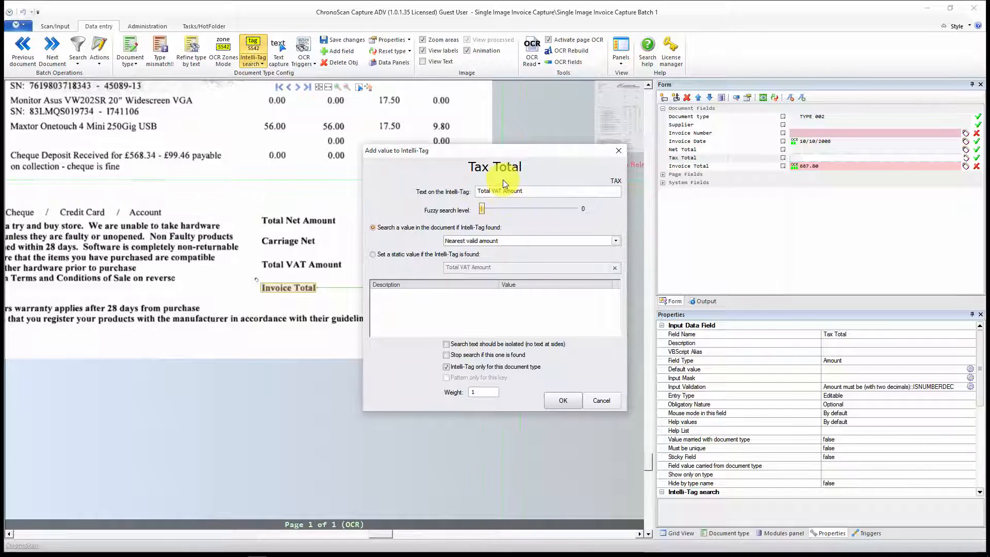
left_click(524, 241)
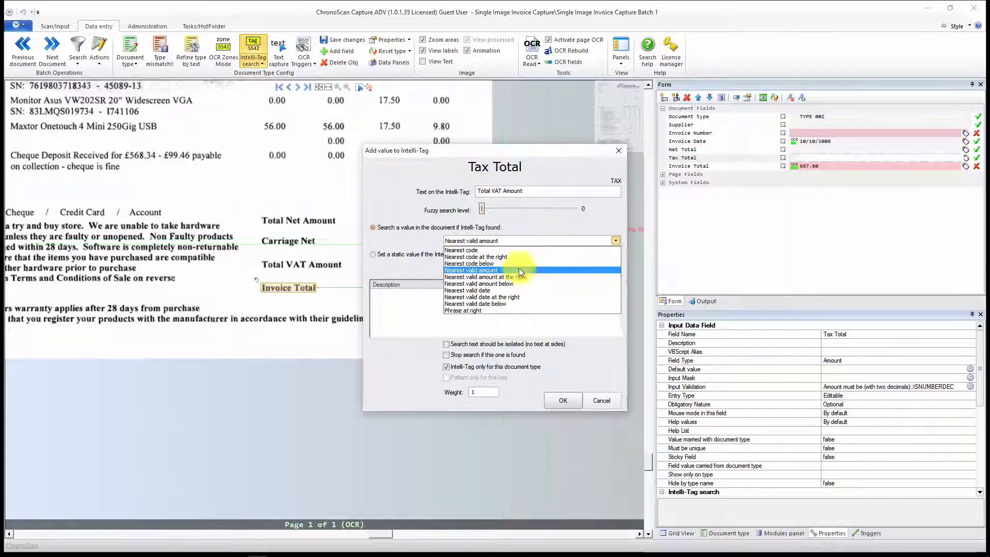
left_click(487, 279)
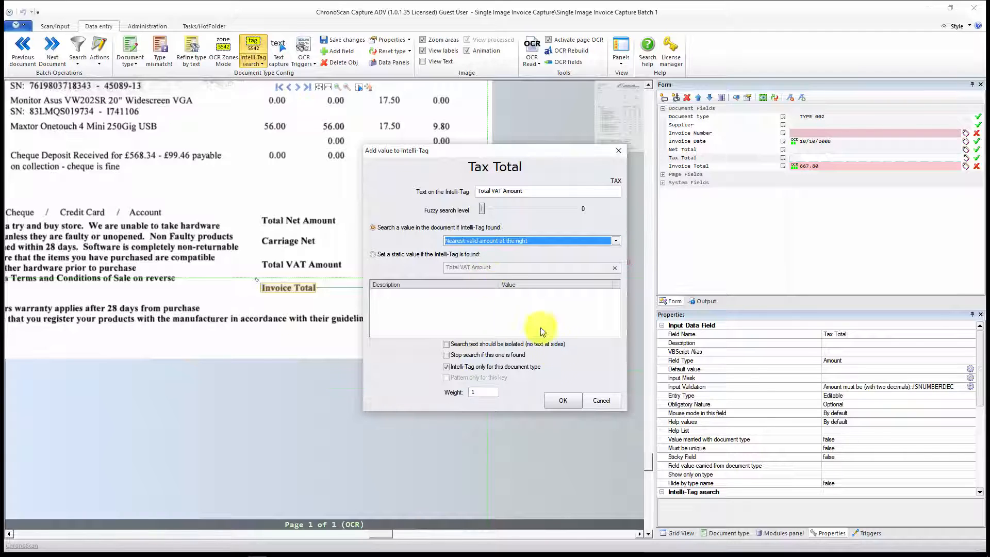
left_click(460, 366)
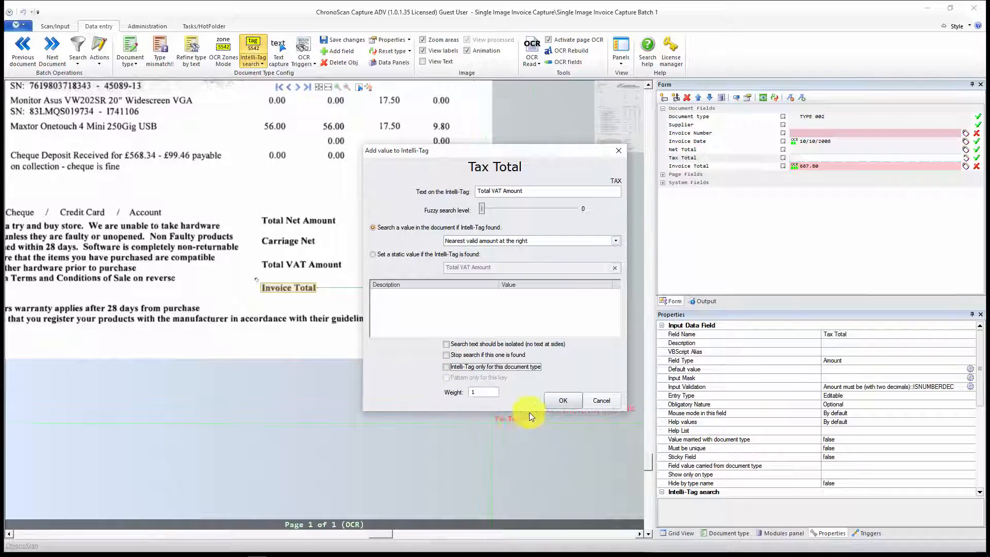
left_click(549, 400)
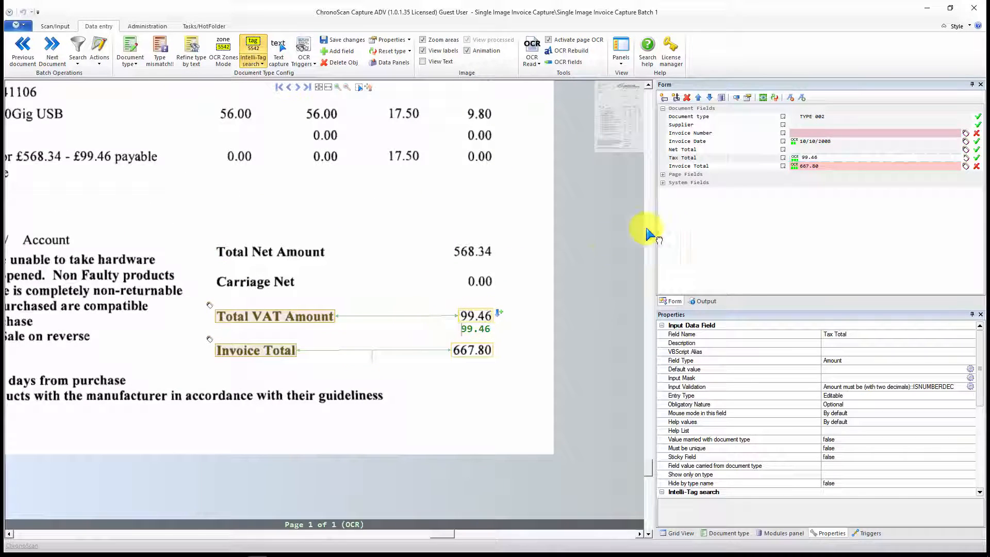
Step: Add a Net Total Intelli-Tag from "Total Net Amount" with fuzzy level 0 and Nearest valid amount, not limited to this document type
left_click(824, 150)
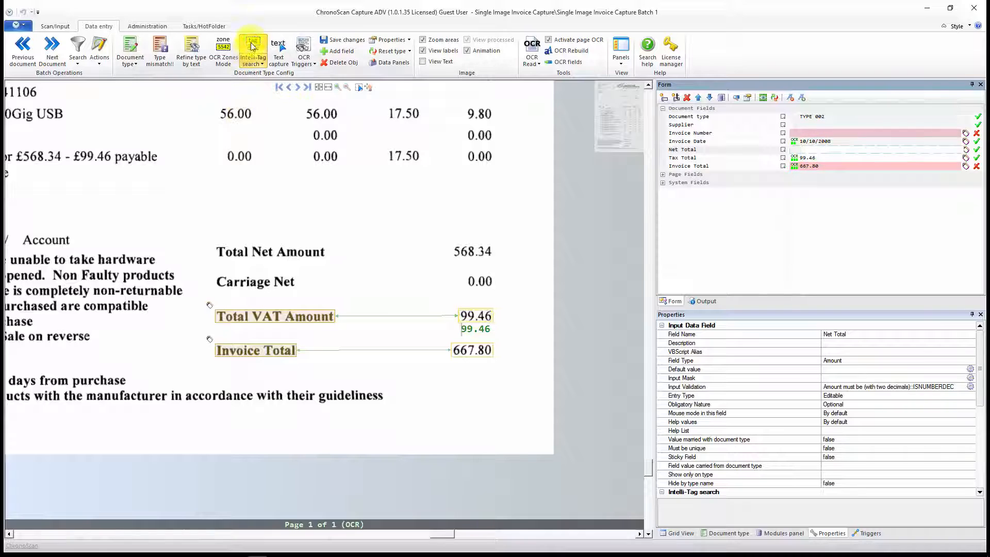
left_click(263, 59)
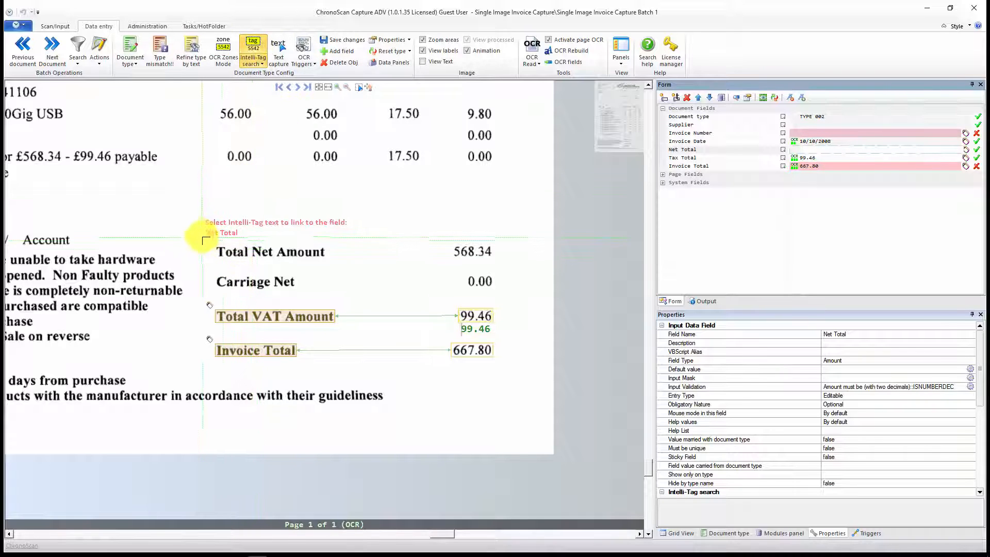
left_click_drag(199, 232, 343, 265)
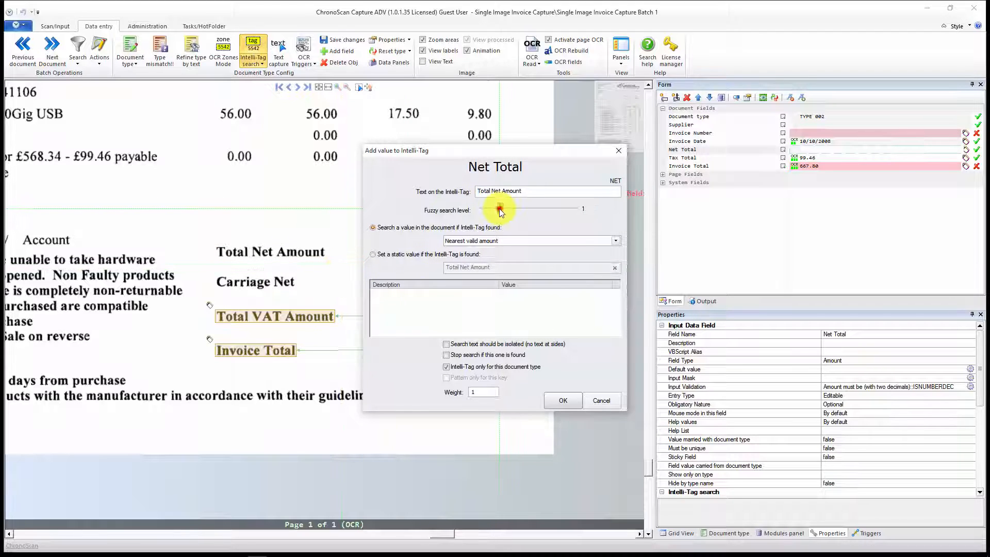
left_click(471, 211)
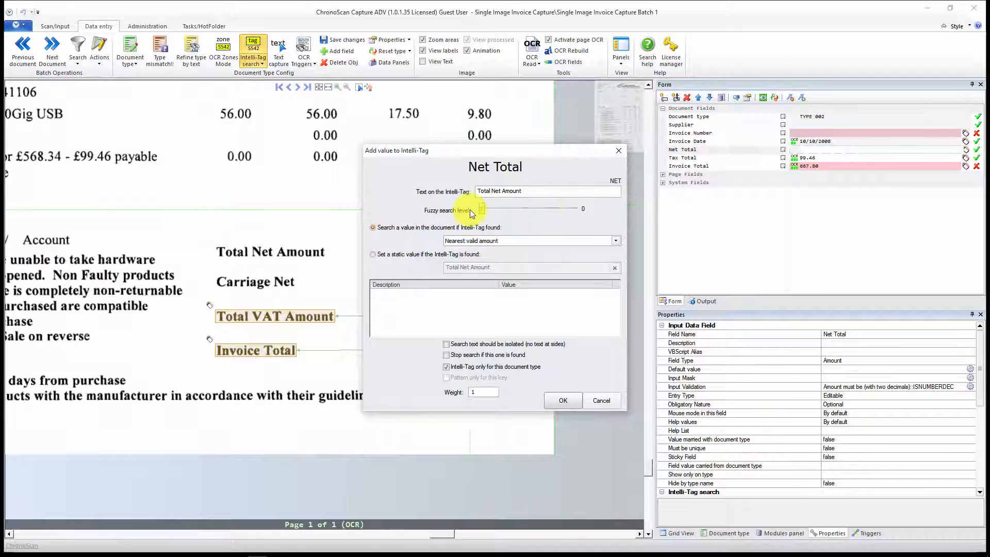
left_click(489, 209)
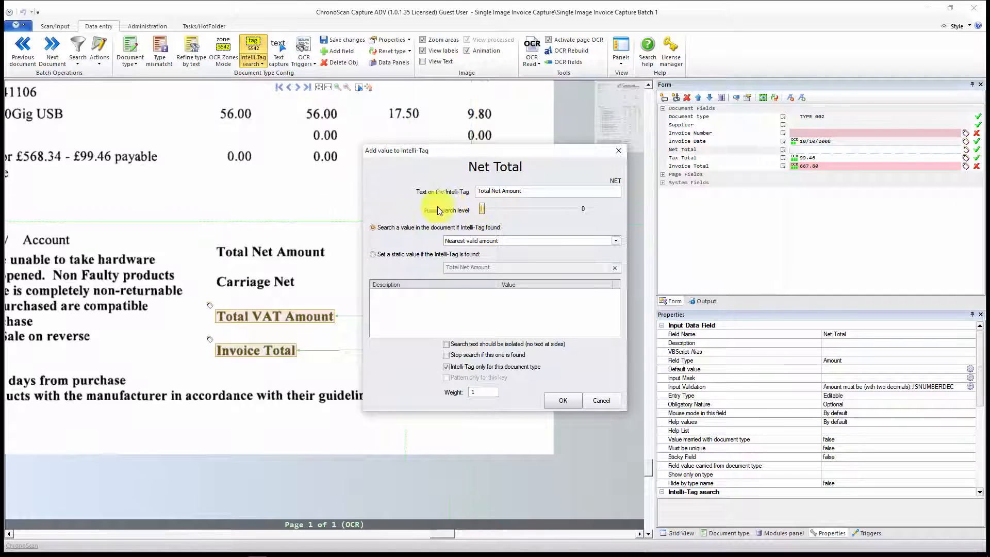
left_click(452, 366)
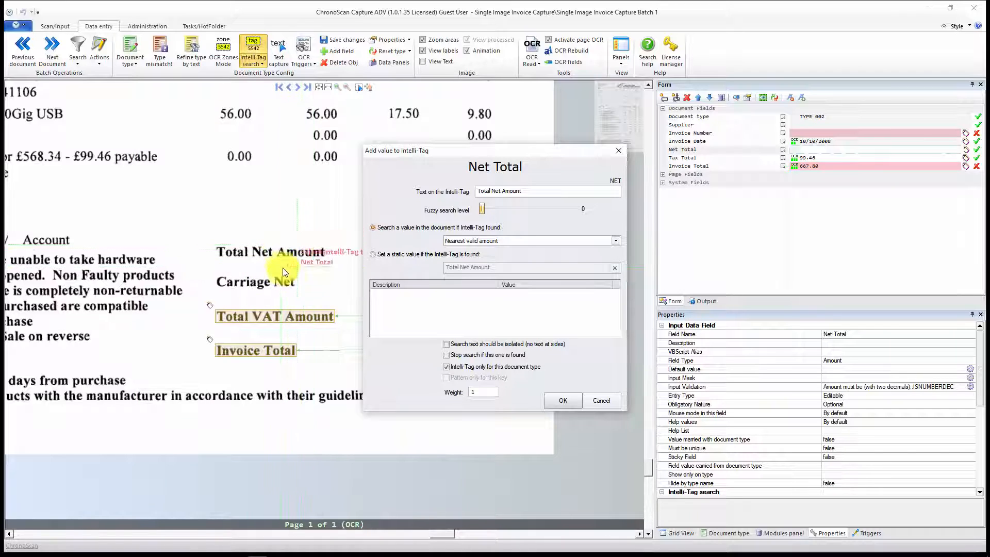
left_click(456, 369)
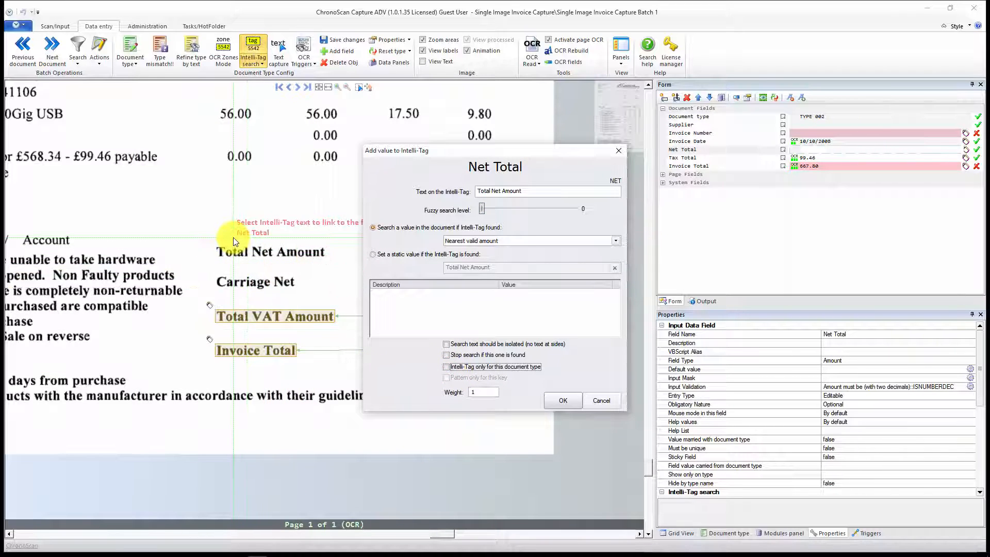
left_click(564, 400)
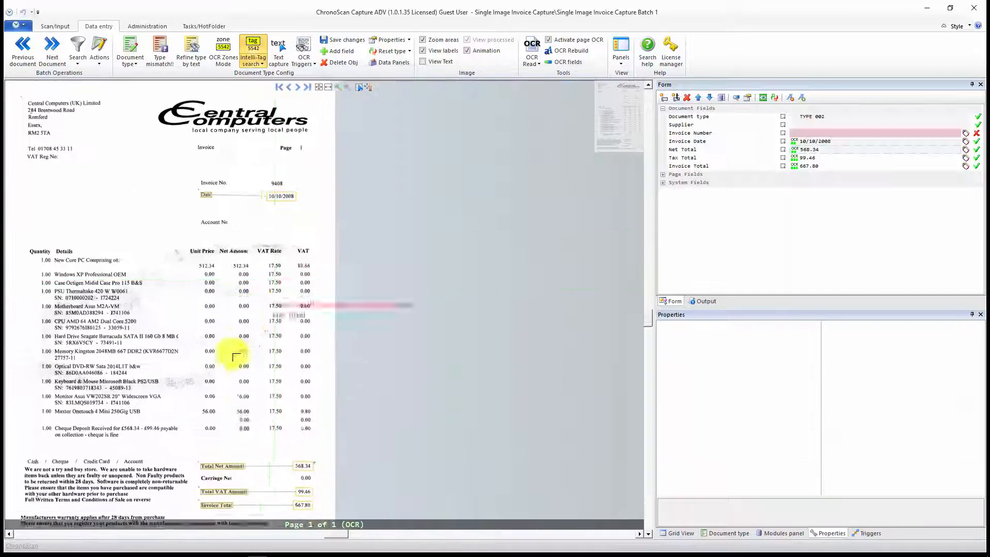
Step: Check the captured net, tax and invoice totals against the totals block of the Central Computers invoice
left_click_drag(270, 374, 410, 173)
scroll(343, 278, "up", 8)
scroll(343, 278, "down", 4)
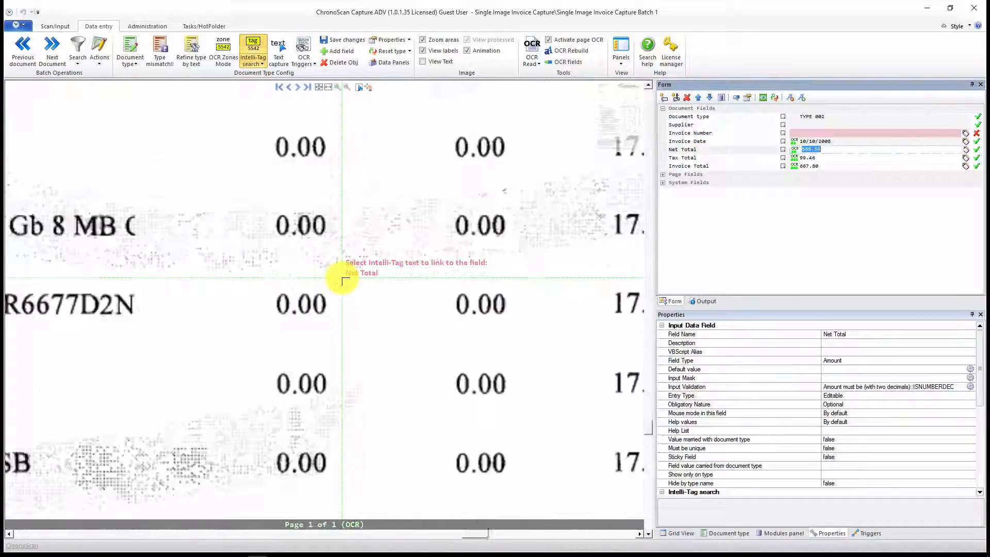
scroll(342, 278, "down", 2)
scroll(342, 347, "down", 3)
left_click_drag(351, 341, 369, 160)
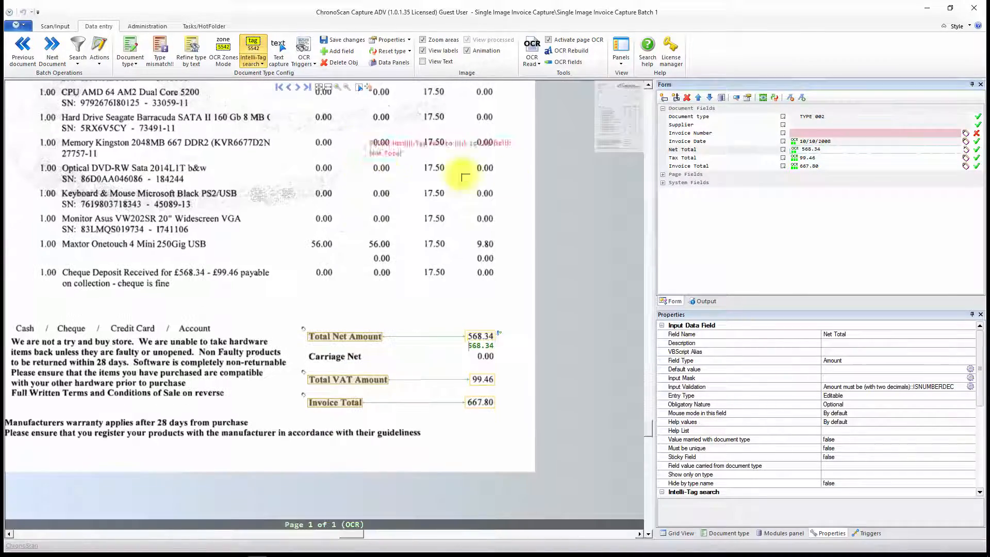
Step: Add an Invoice Number Intelli-Tag "Invoice No." using Nearest code at the right, not limited to this document type, and return to the batch overview
left_click(811, 133)
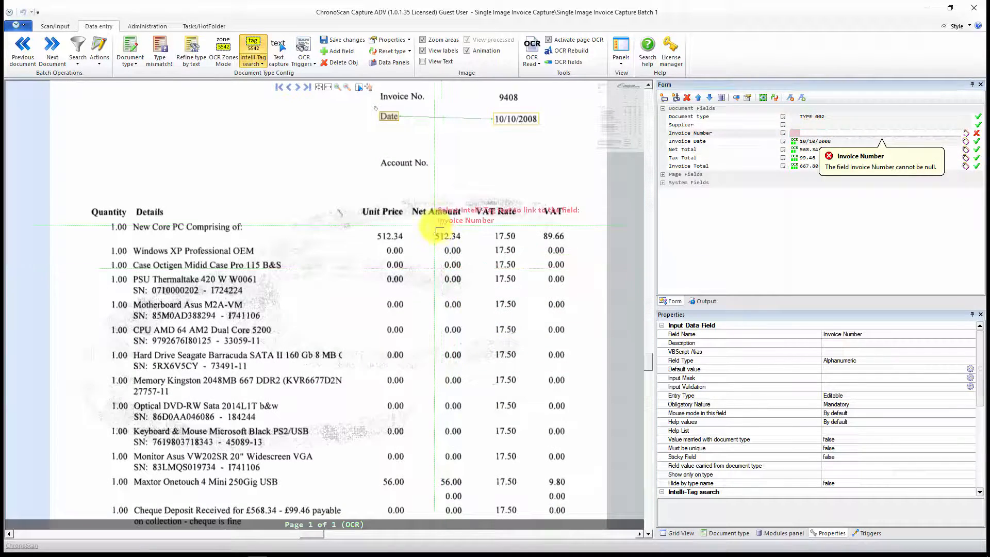
left_click_drag(426, 259, 381, 412)
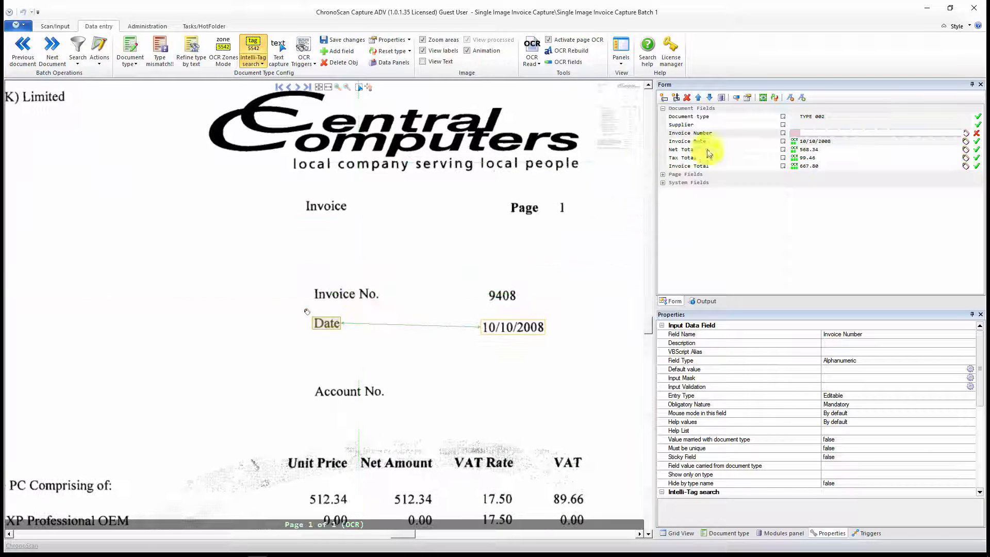
left_click(805, 133)
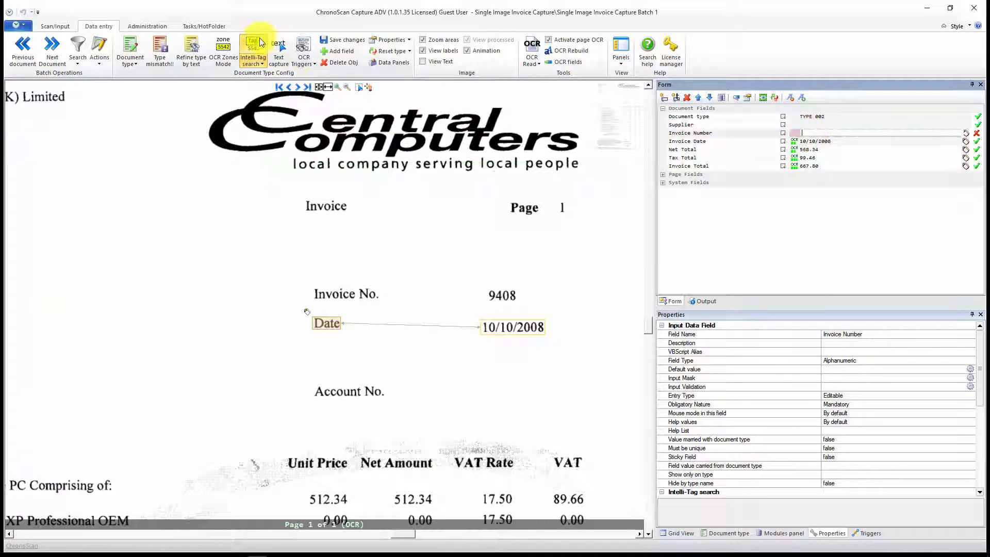
left_click_drag(307, 272, 416, 311)
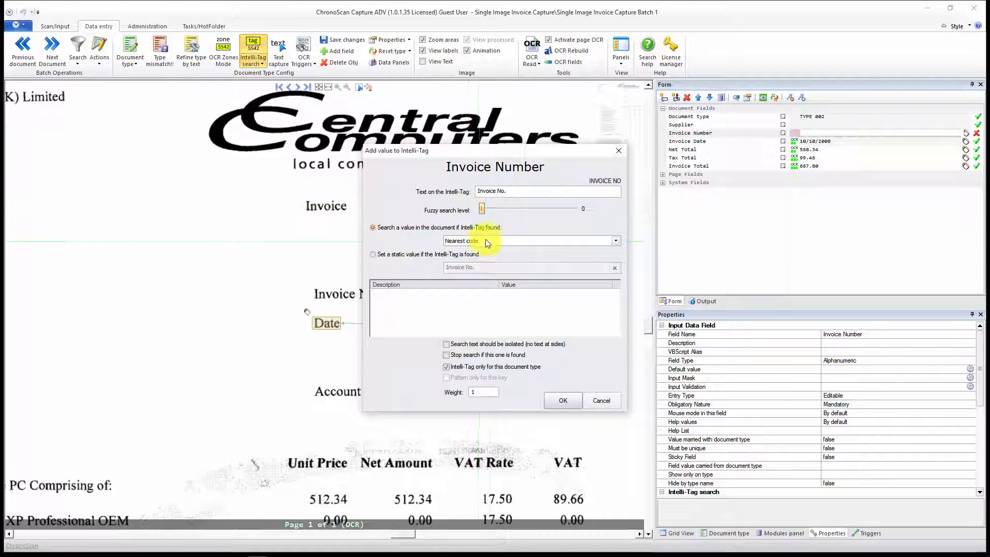
left_click(611, 243)
left_click(565, 257)
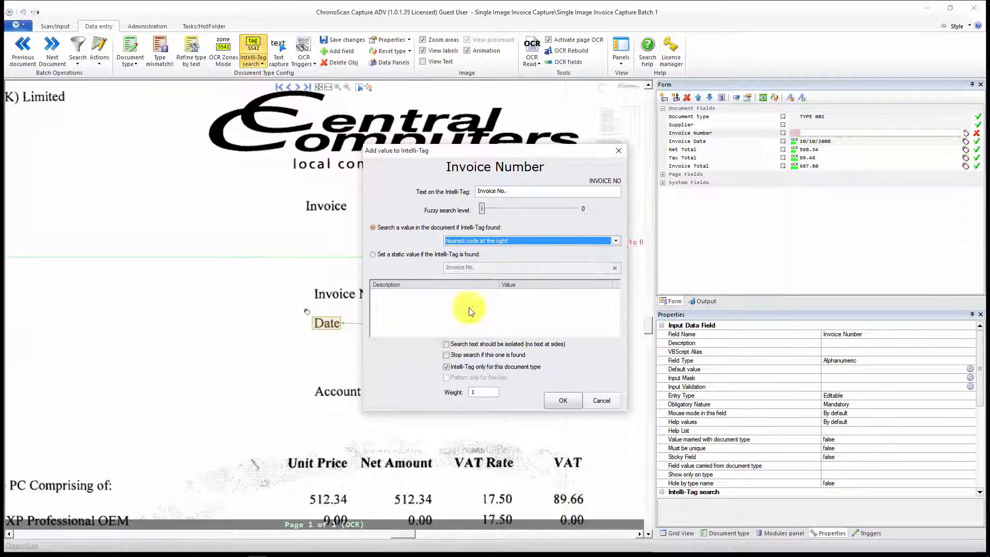
left_click(452, 368)
left_click(564, 400)
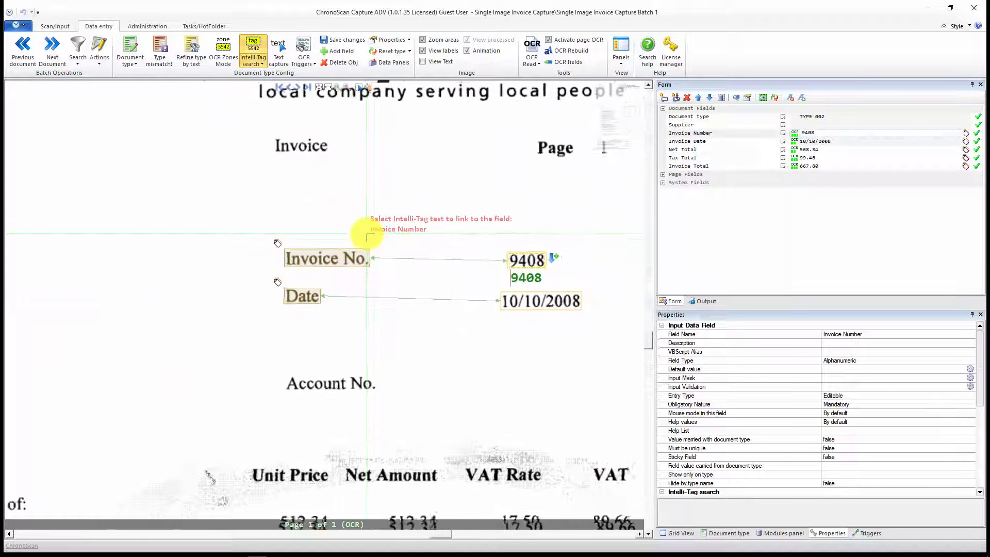
left_click(57, 26)
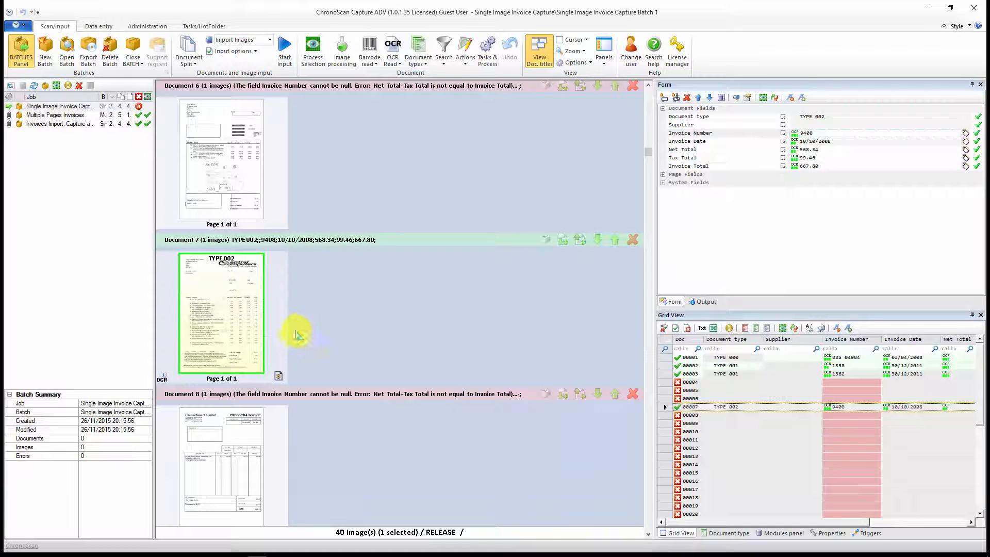
Step: Open the ChannelSmart Limited proforma invoice for data entry and inspect its subtotal, VAT and total block
scroll(257, 309, "down", 4)
double_click(238, 203)
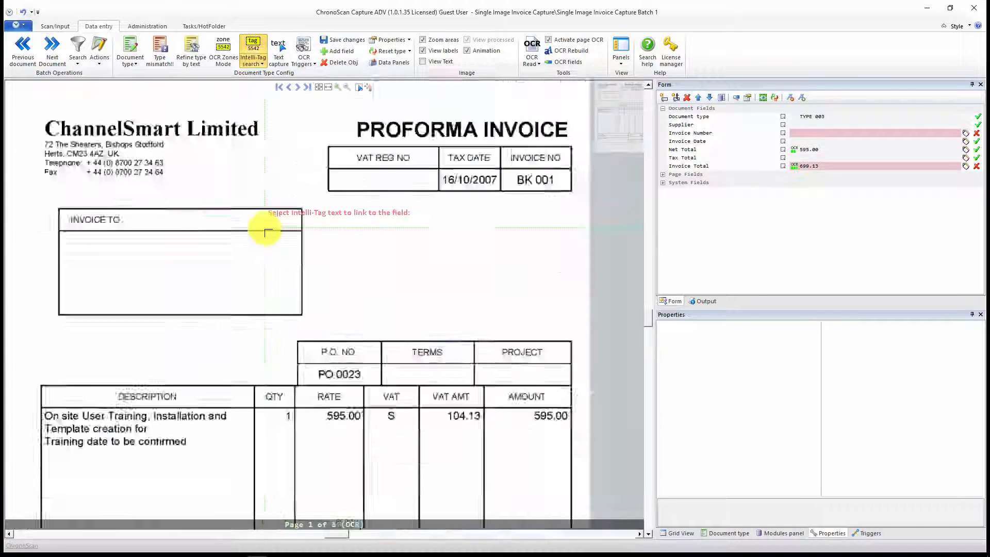
left_click_drag(308, 315, 377, 257)
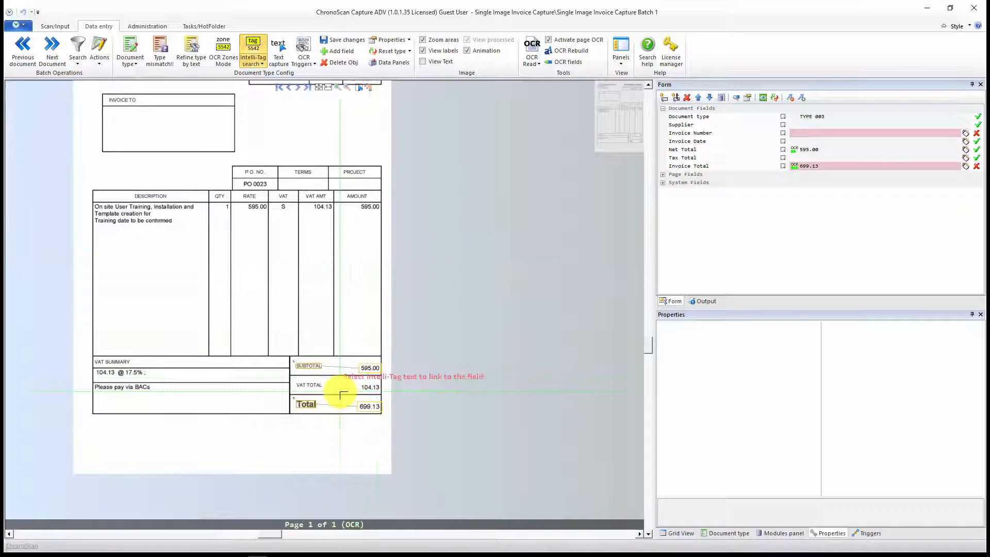
scroll(337, 395, "up", 3)
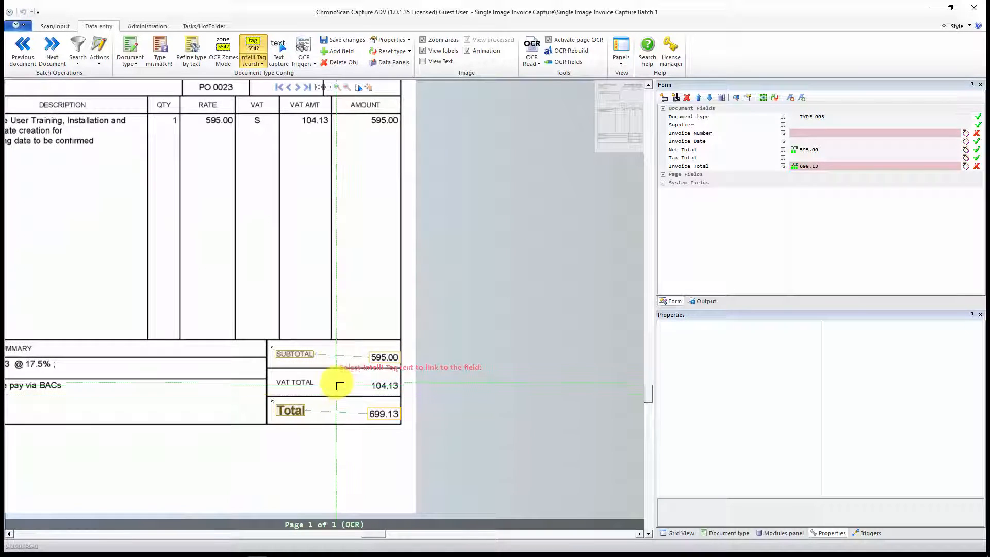
scroll(338, 387, "up", 2)
left_click_drag(371, 356, 381, 332)
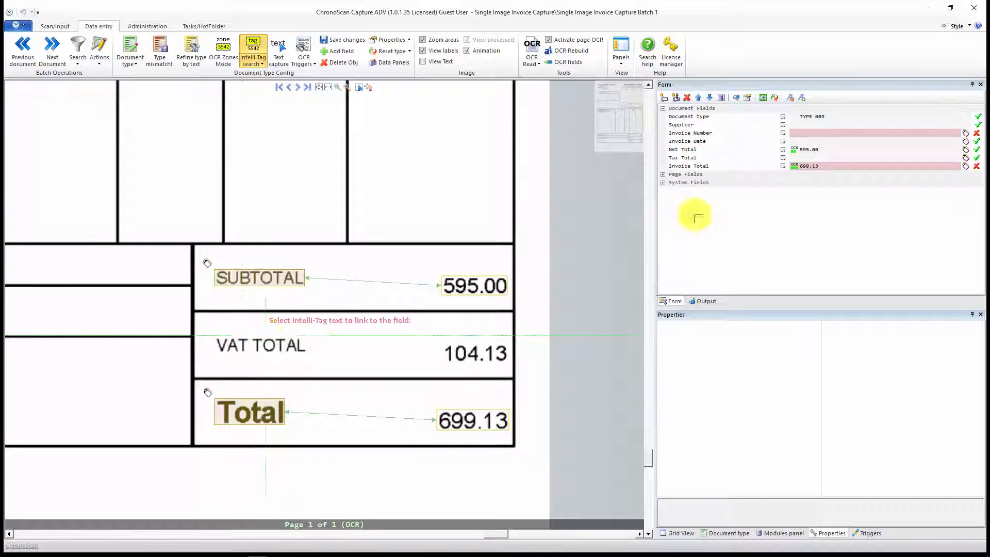
Step: Add a Tax Total Intelli-Tag from "VAT TOTAL" with fuzzy level 0 and Nearest valid amount at the right, not limited to this document type
left_click(817, 159)
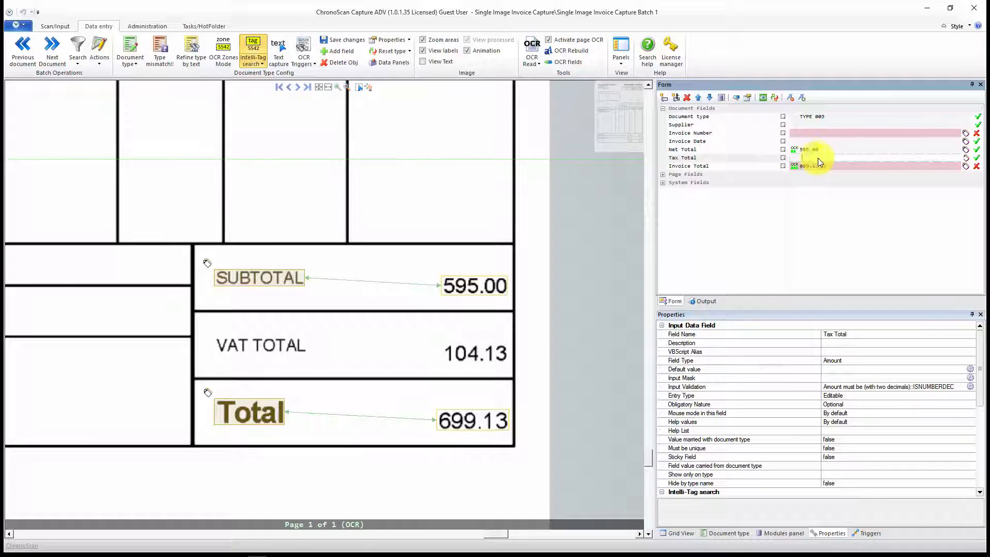
left_click_drag(211, 333, 354, 360)
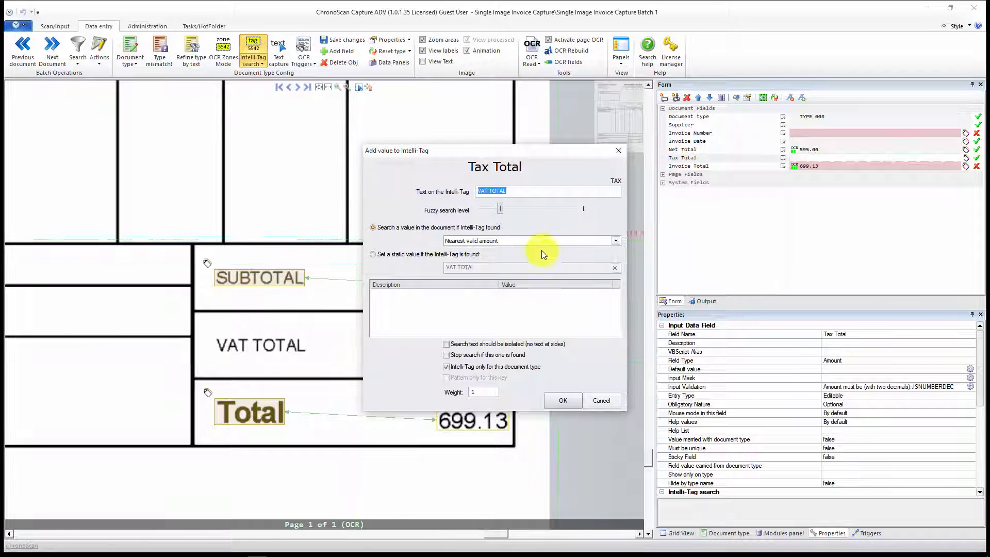
left_click_drag(502, 211, 472, 207)
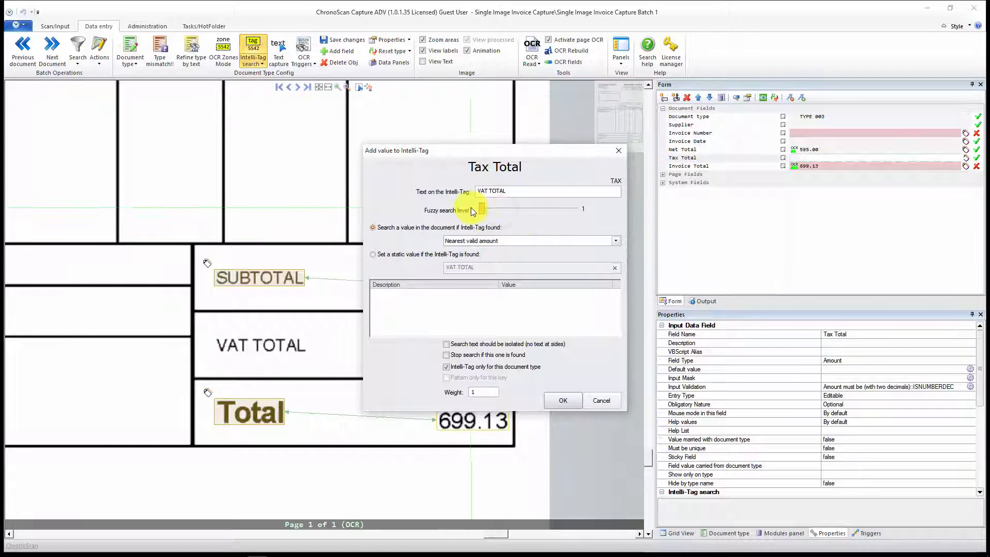
left_click(567, 240)
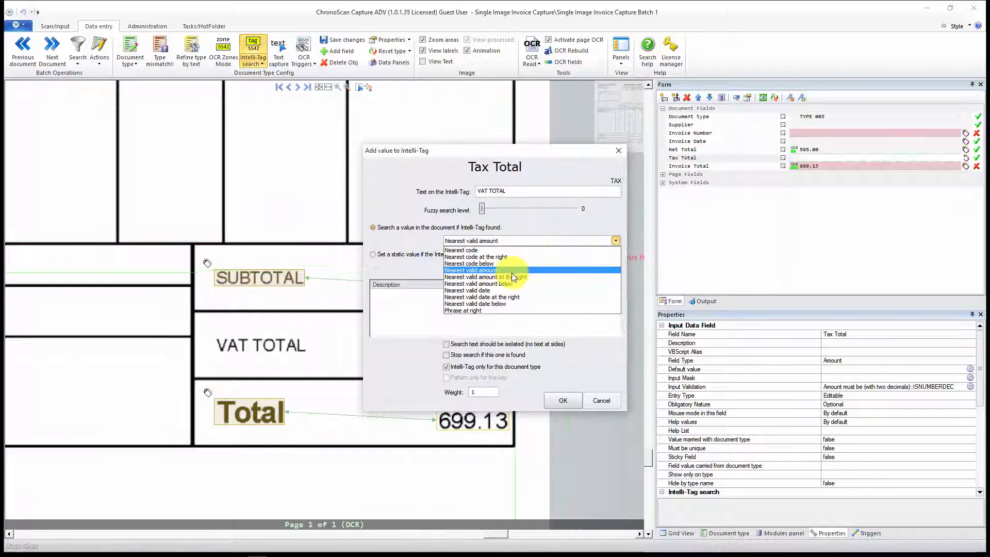
left_click(495, 277)
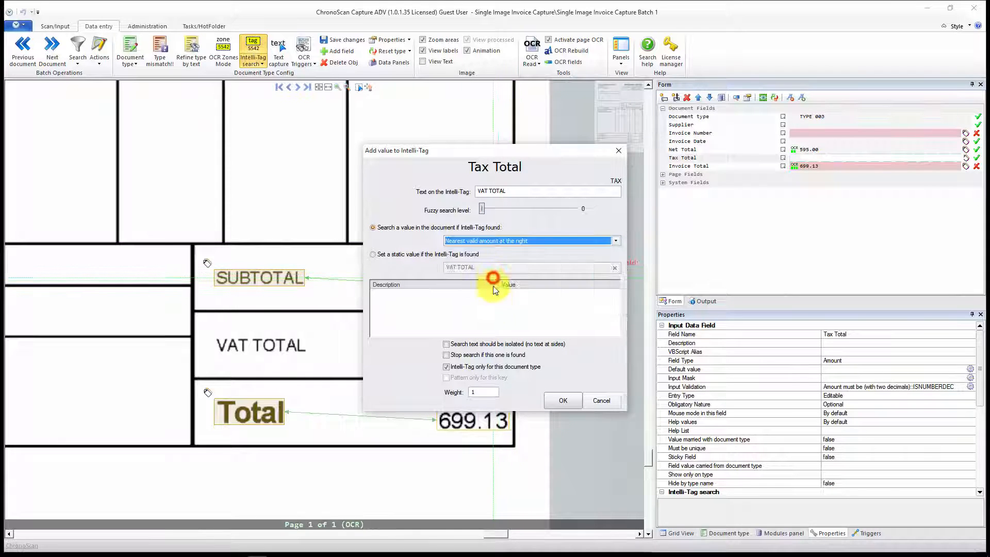
left_click(468, 368)
left_click(555, 404)
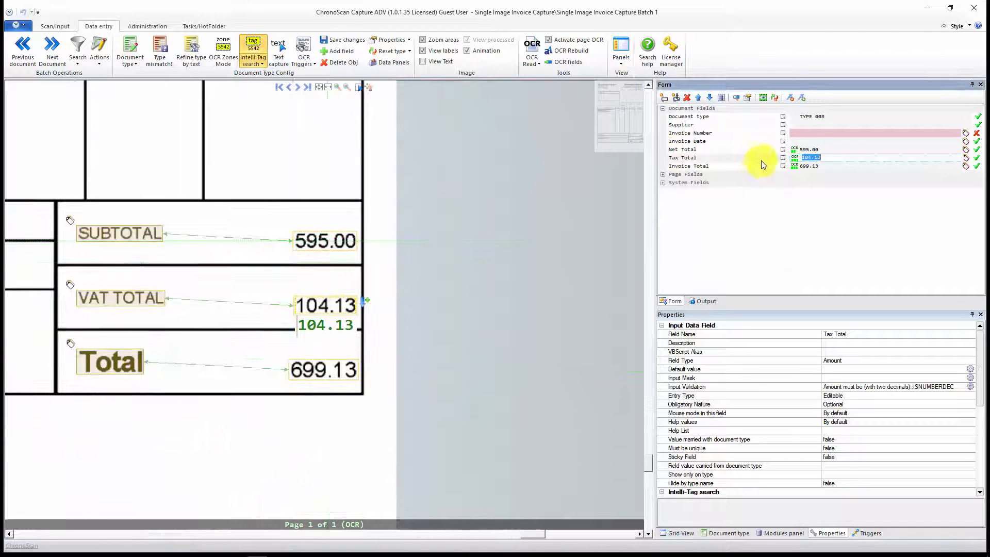
Step: Add an Invoice Number Intelli-Tag from "INVOICE NO" with fuzzy level 0 and Nearest code, not limited to this document type
left_click(807, 136)
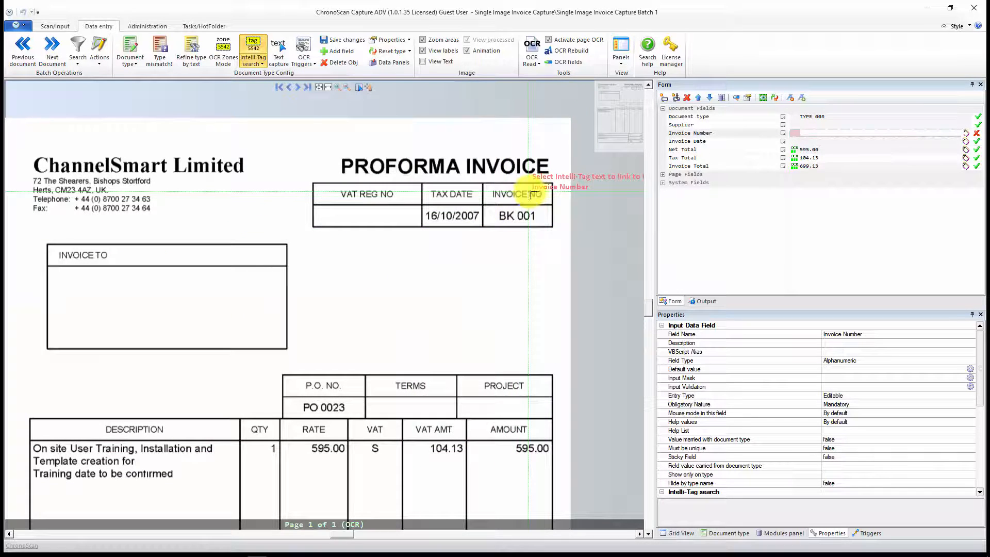
scroll(526, 226, "up", 2)
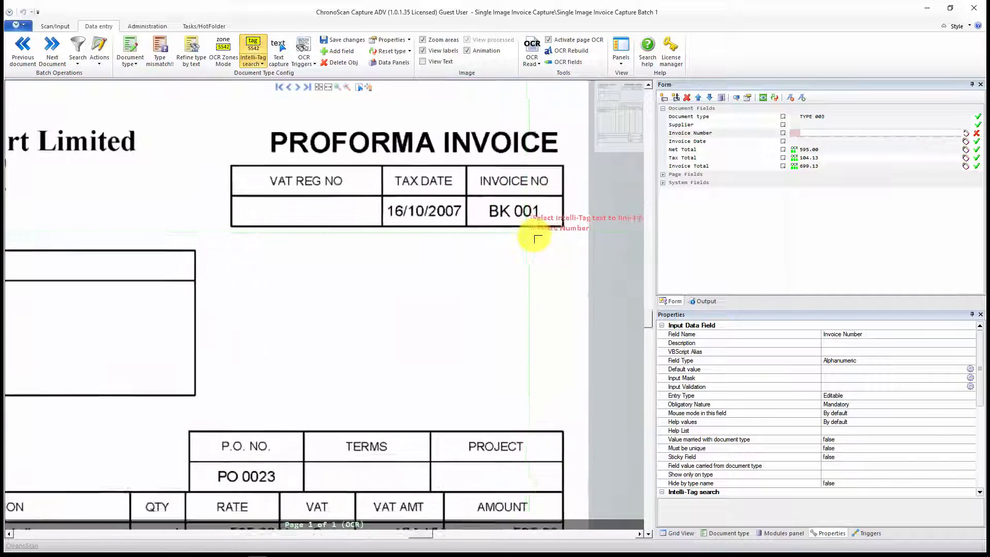
left_click_drag(481, 249, 472, 250)
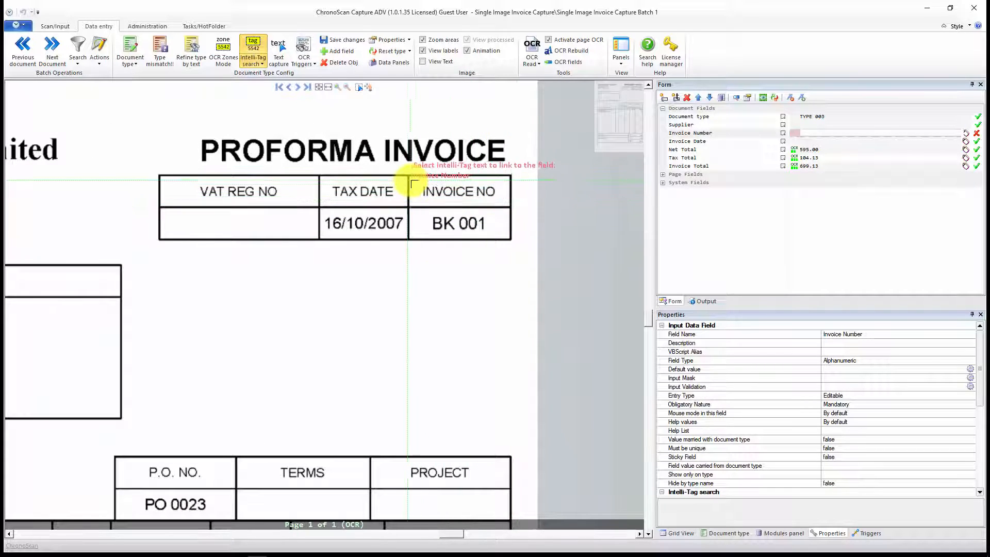
left_click_drag(413, 180, 460, 206)
left_click(532, 243)
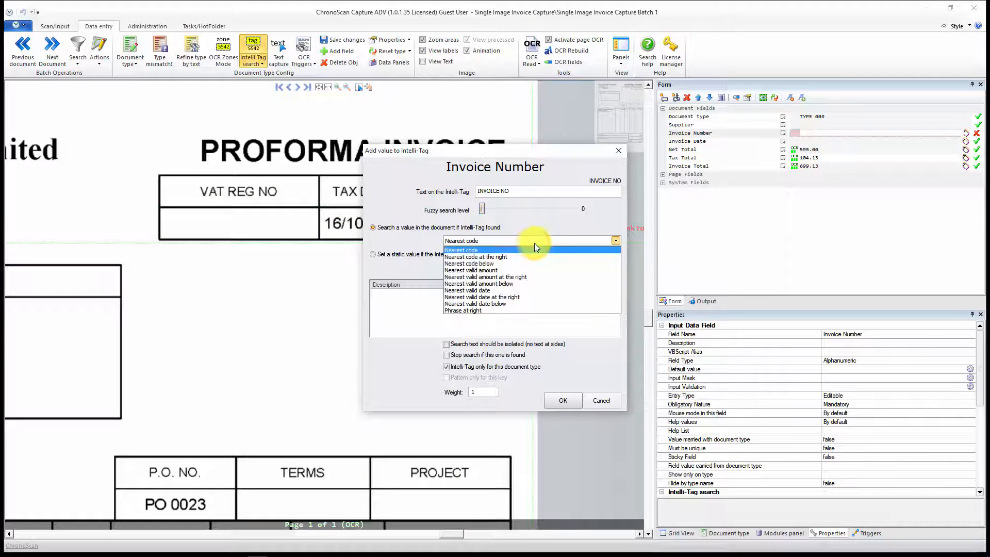
left_click(469, 250)
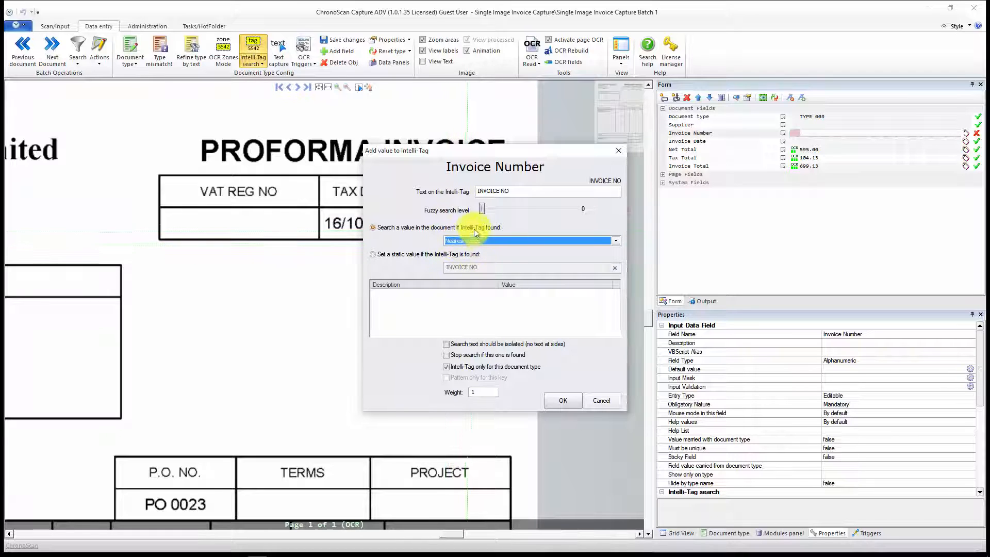
left_click(452, 368)
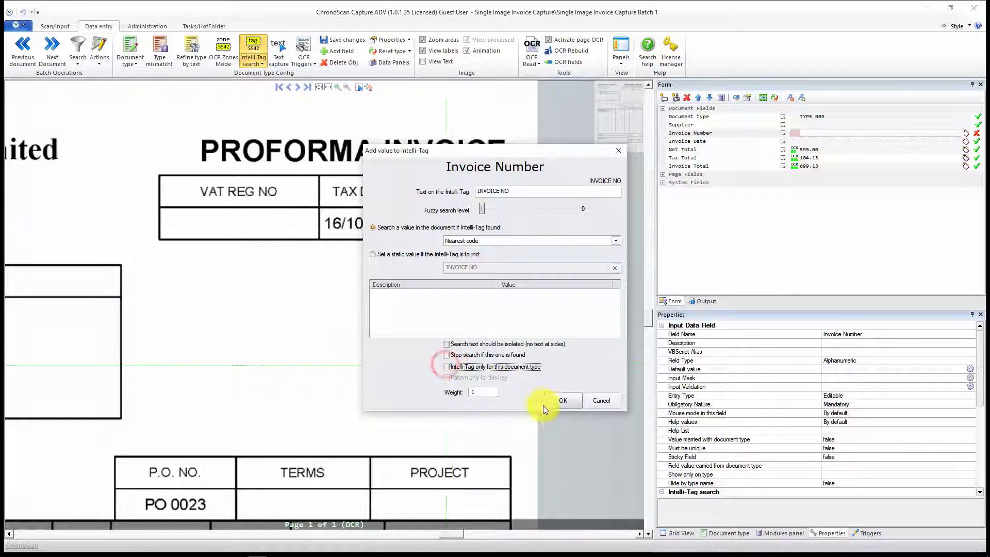
left_click(568, 401)
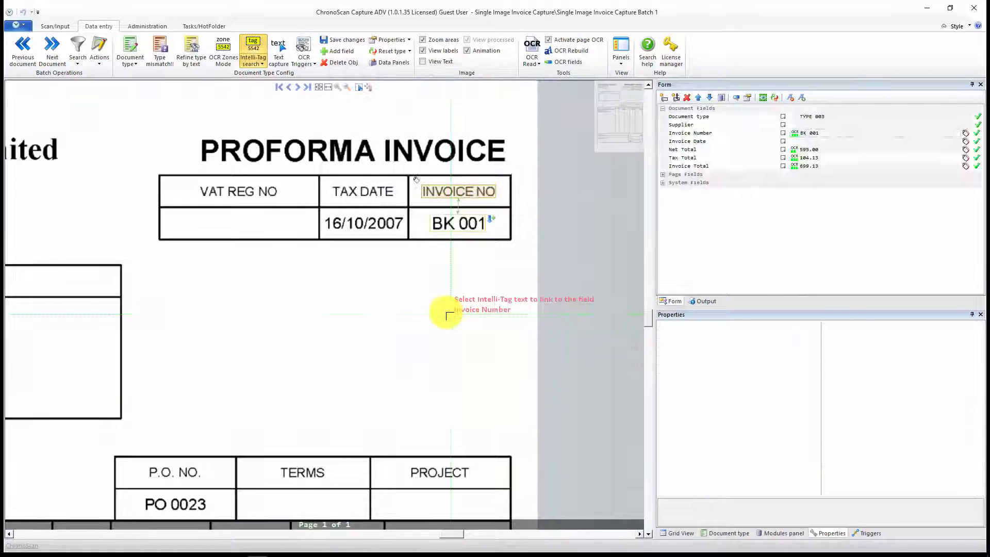
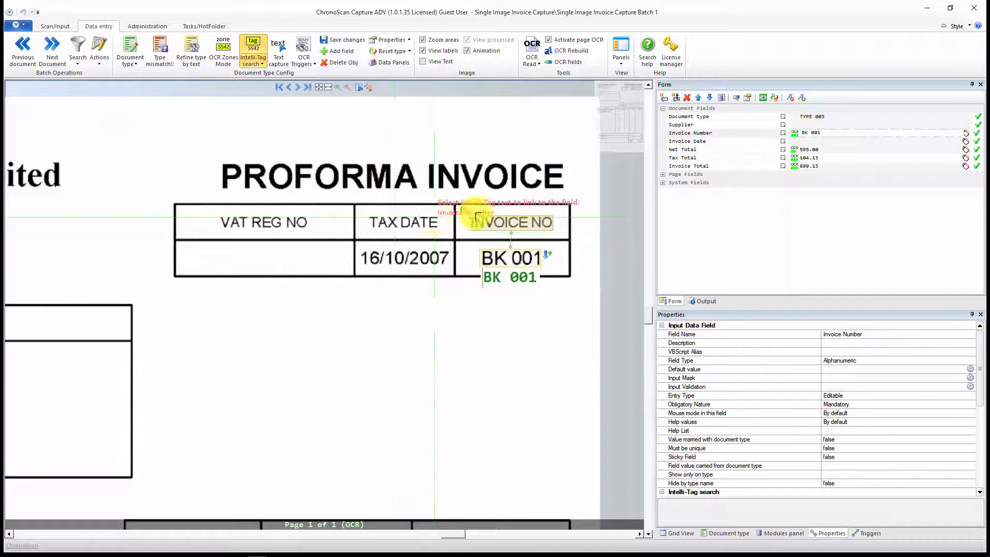
Step: Add an Invoice Date Intelli-Tag from "TAX DATE" with fuzzy level 0 and Nearest valid date, not limited to this document type
left_click(811, 143)
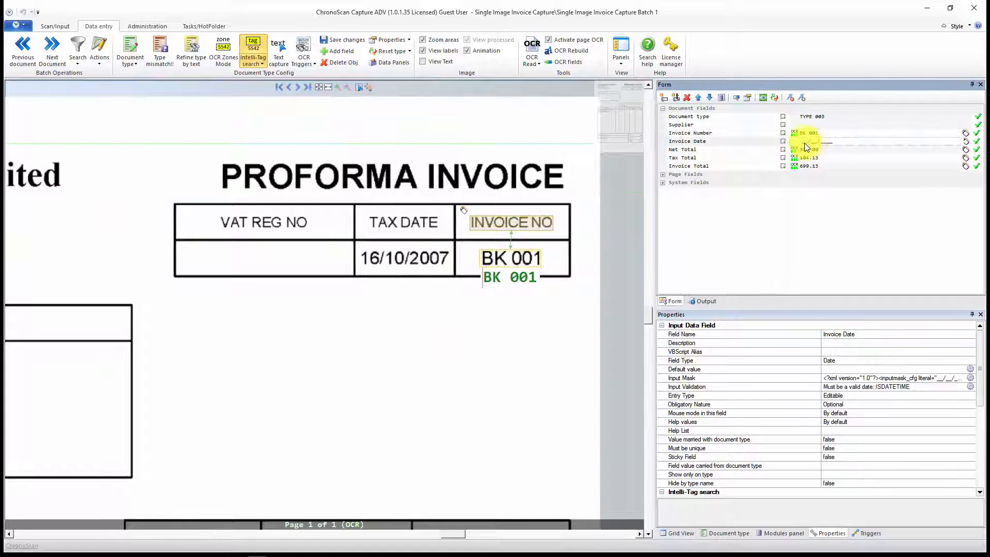
left_click(260, 47)
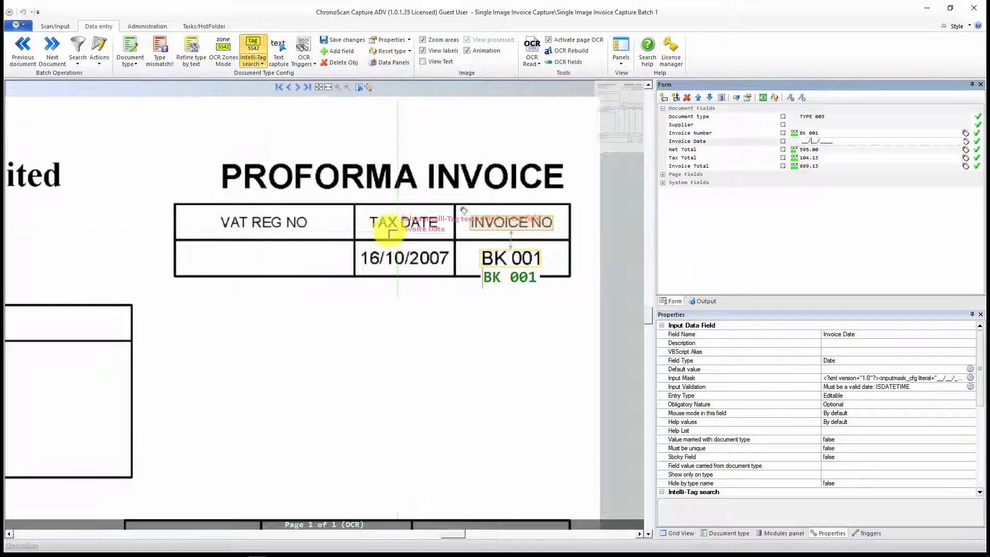
left_click_drag(362, 209, 450, 233)
left_click_drag(498, 213, 456, 217)
left_click(614, 242)
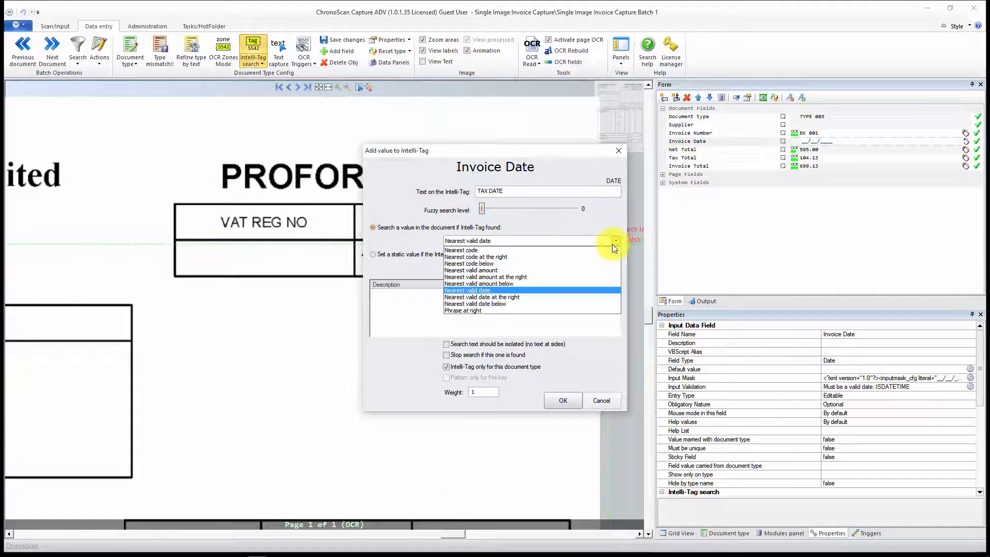
left_click(506, 291)
left_click(458, 367)
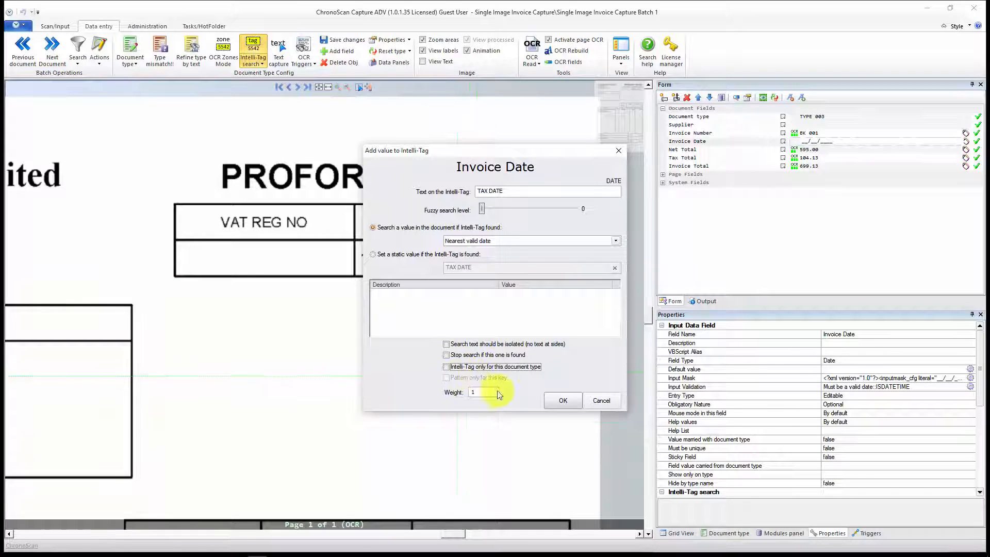
left_click(562, 403)
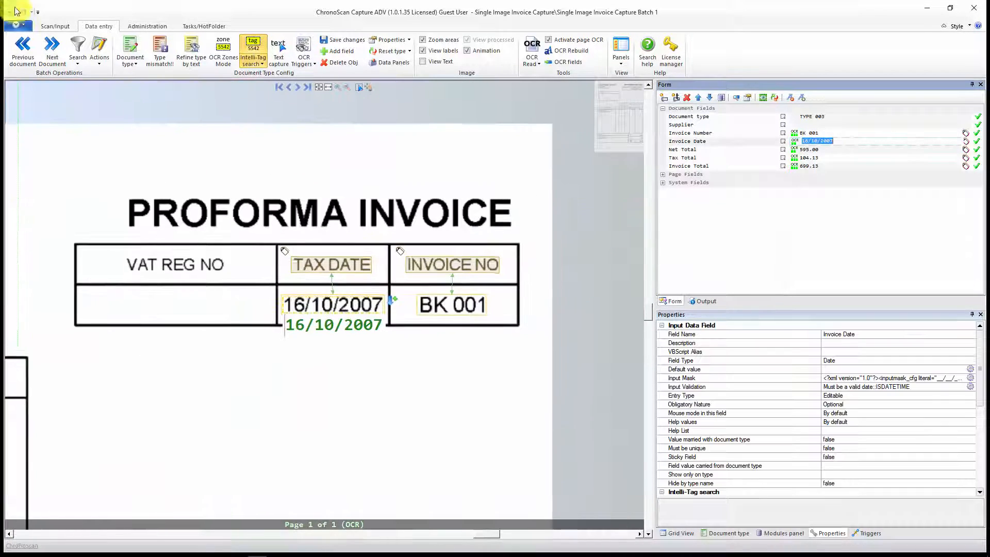
Step: Open the j2 Global Ireland Limited invoice, document 13, for data entry and inspect its billing summary and invoice header
left_click(56, 25)
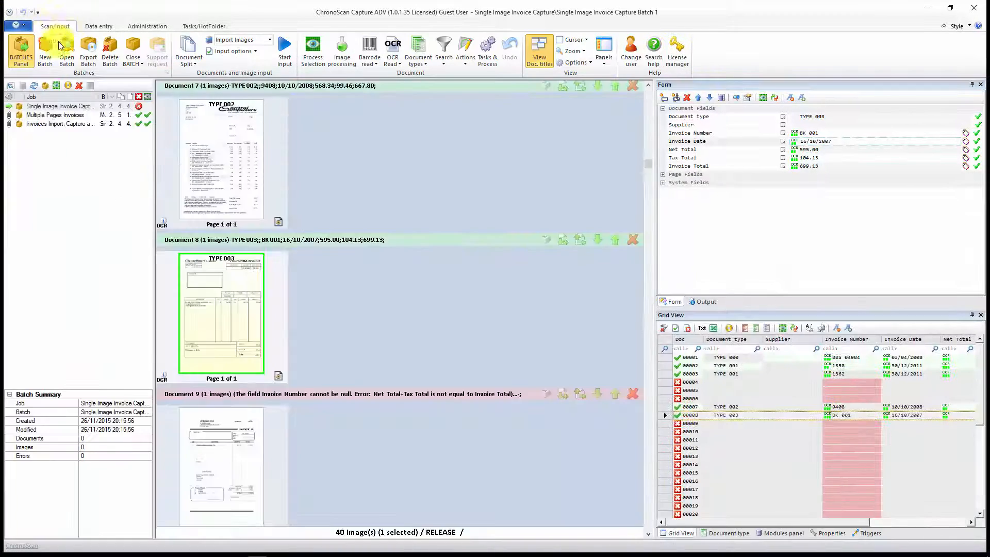
scroll(325, 345, "down", 5)
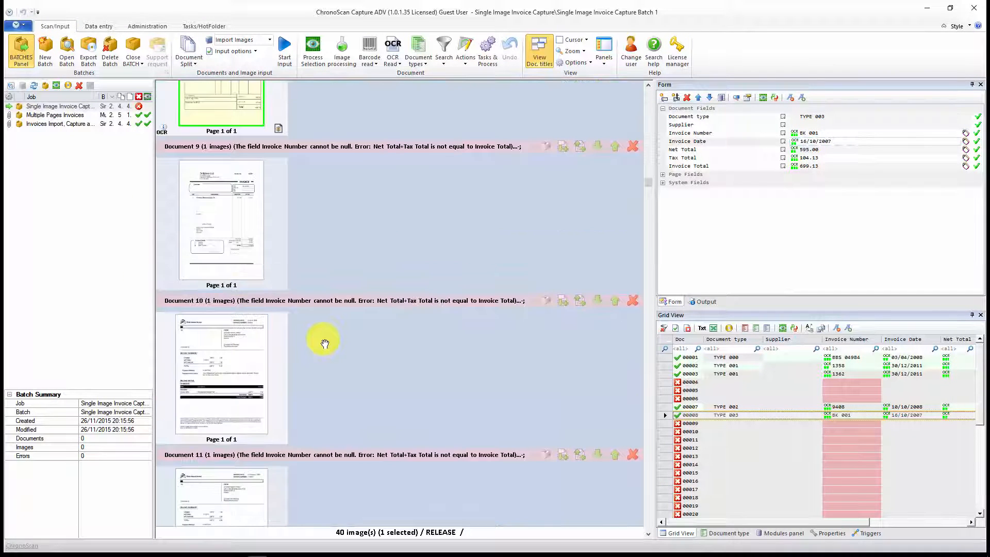
scroll(322, 343, "down", 5)
scroll(326, 344, "down", 5)
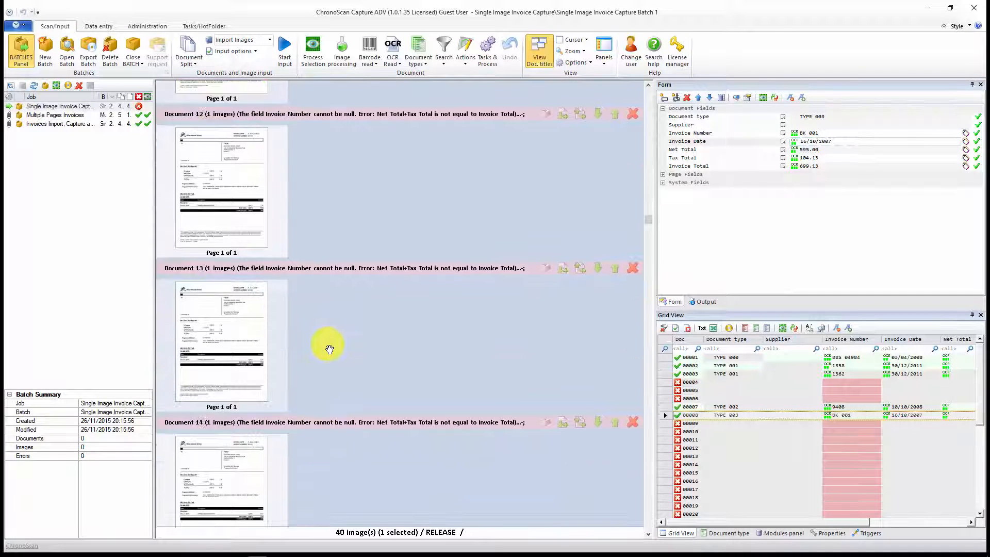
double_click(205, 306)
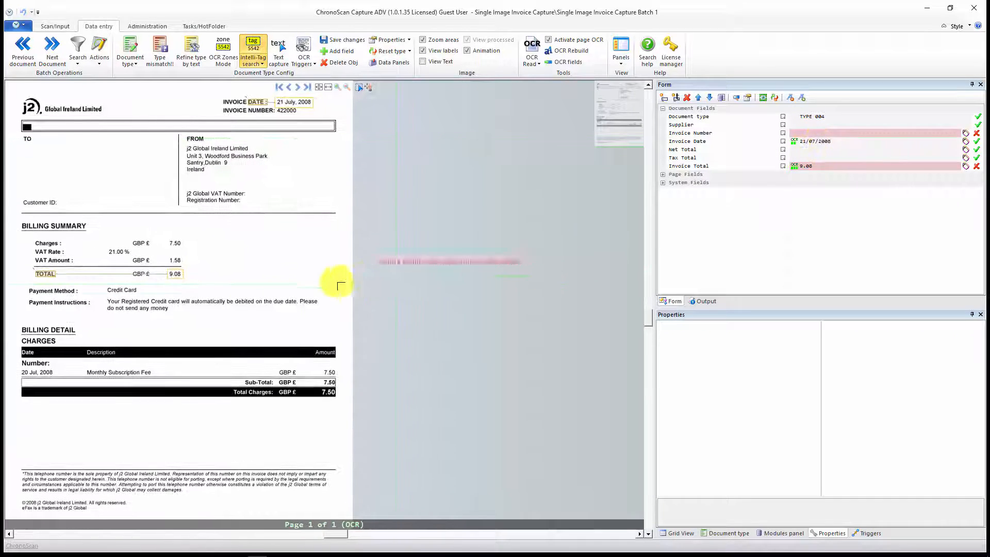
left_click_drag(428, 322, 436, 310)
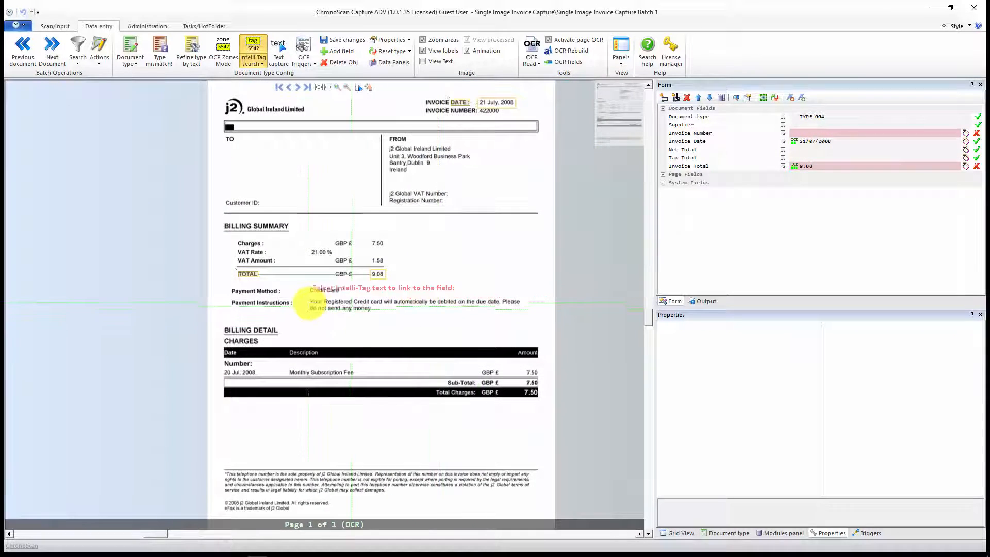
scroll(309, 299, "up", 4)
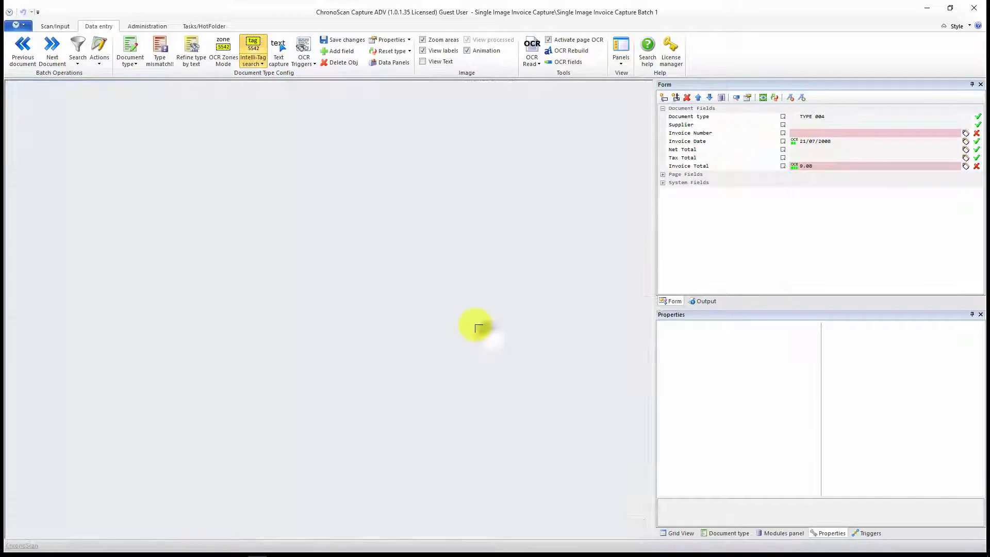
left_click_drag(481, 327, 382, 237)
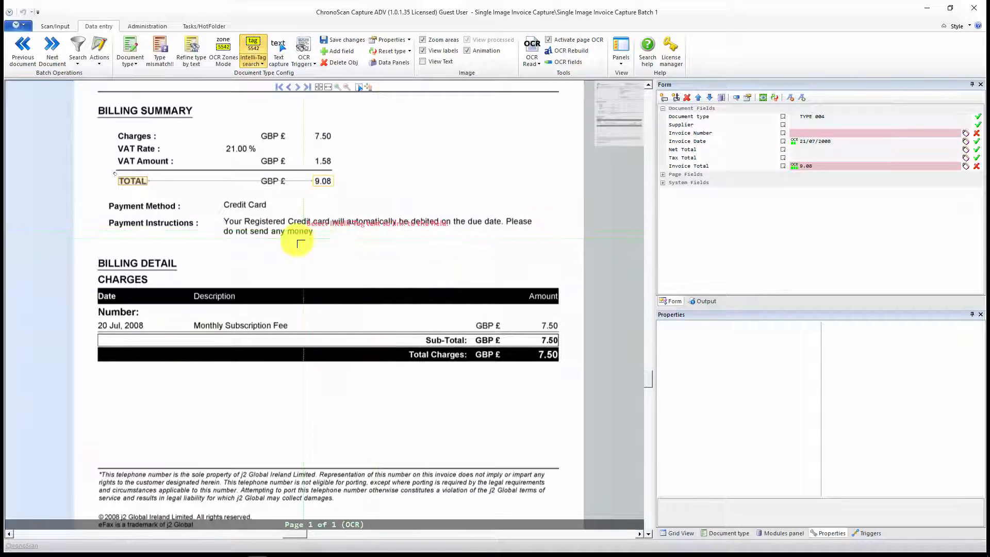
left_click_drag(433, 258, 380, 217)
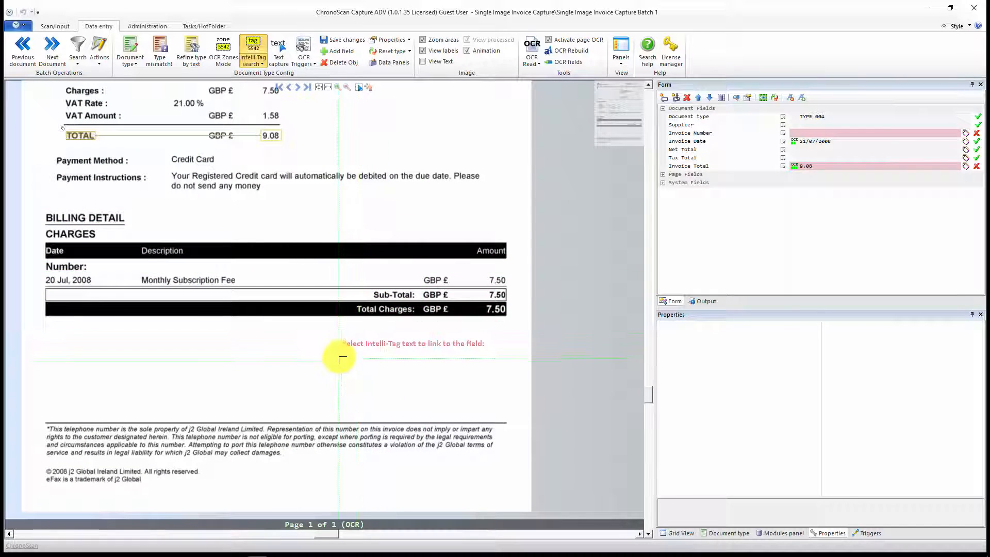
left_click_drag(346, 267, 436, 378)
left_click_drag(401, 285, 398, 414)
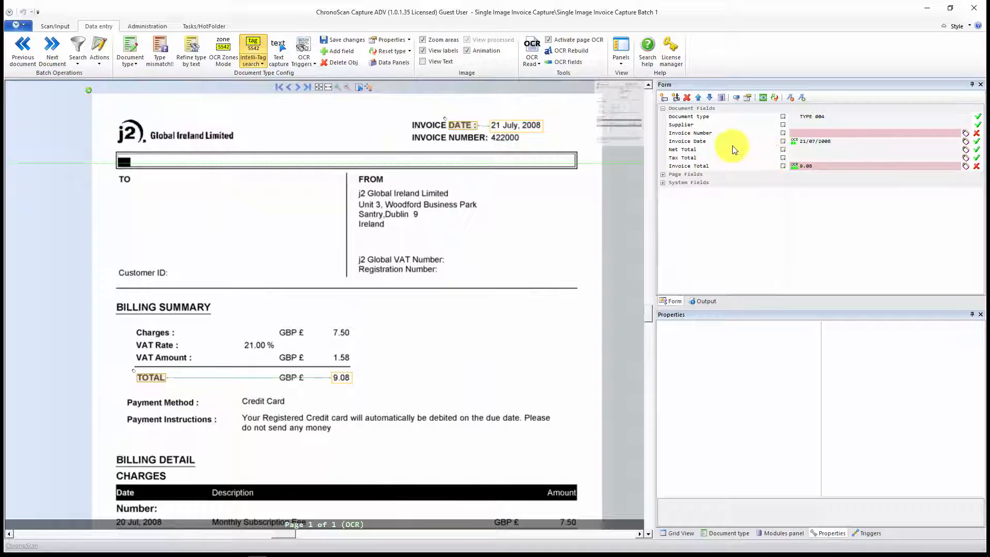
Step: Add an Invoice Number Intelli-Tag from "INVOICE NUMBER:" with fuzzy level 0 and Nearest code at the right, not limited to this document type
left_click(824, 133)
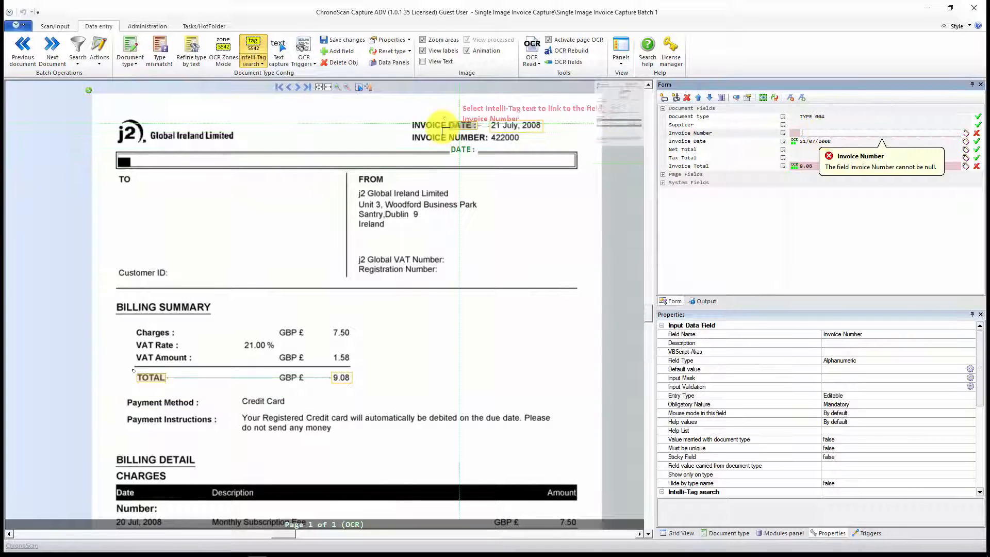
left_click_drag(412, 133, 481, 142)
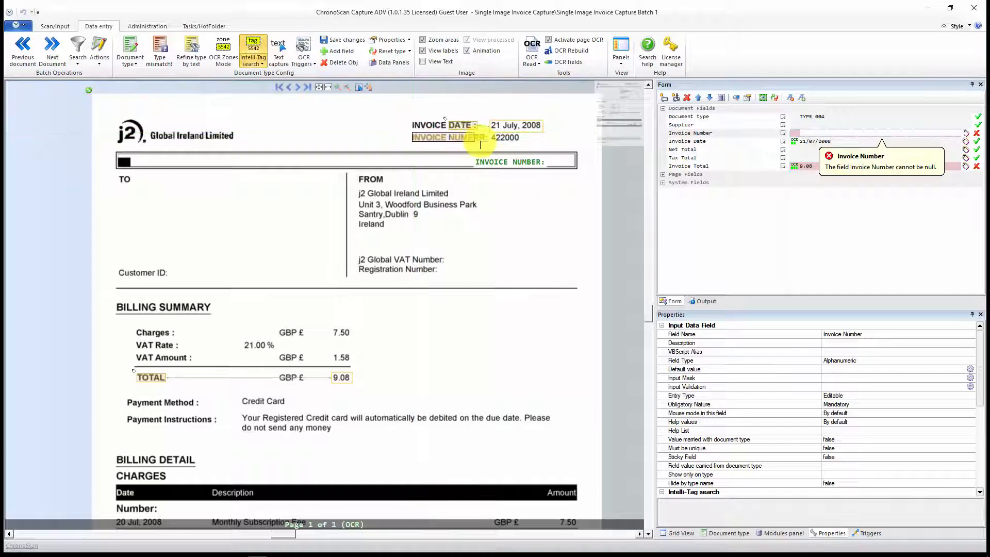
left_click_drag(502, 210, 466, 215)
left_click(600, 242)
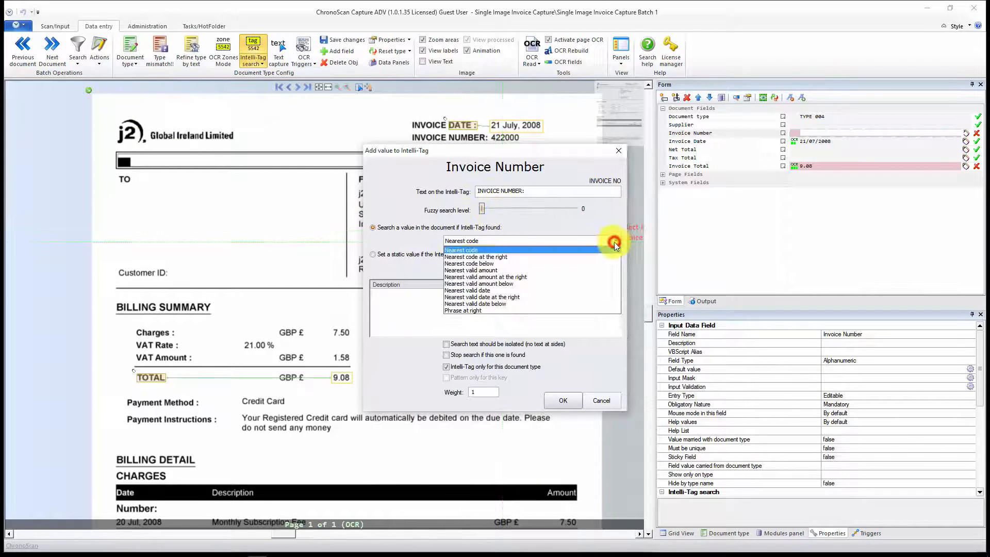
left_click(527, 256)
left_click(465, 368)
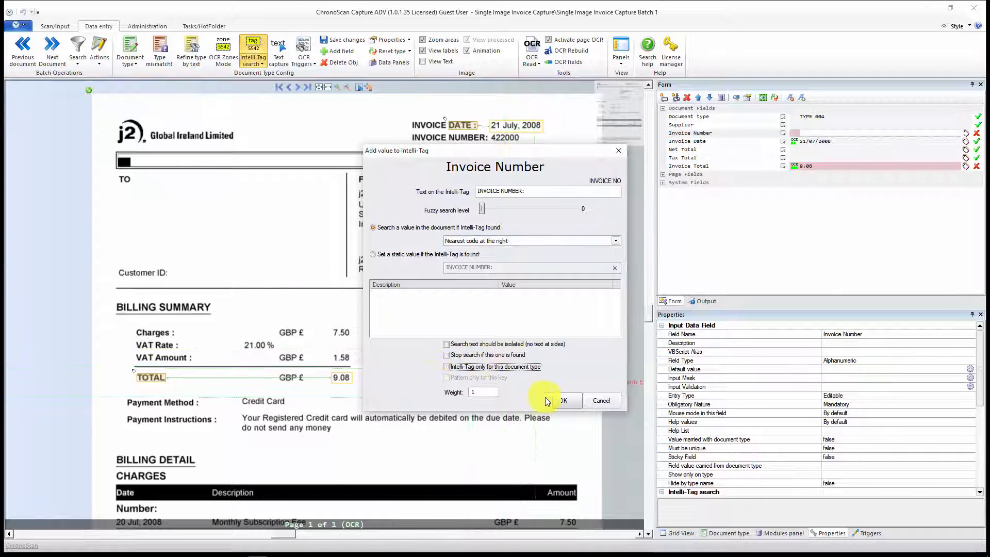
left_click(564, 401)
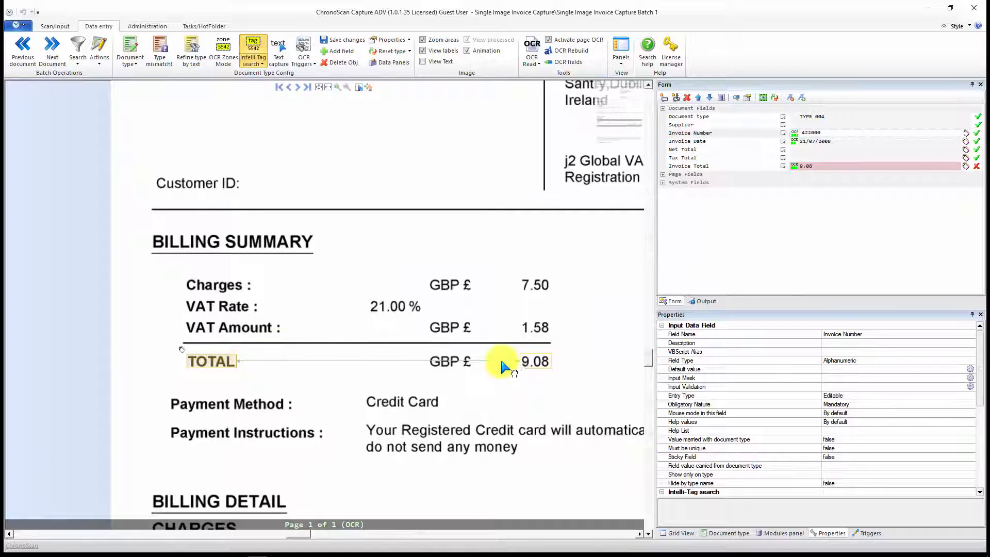
Step: Add a Tax Total Intelli-Tag from "VAT Amount:" with fuzzy level 0 and Nearest valid amount at the right, not limited to this document type
left_click(809, 158)
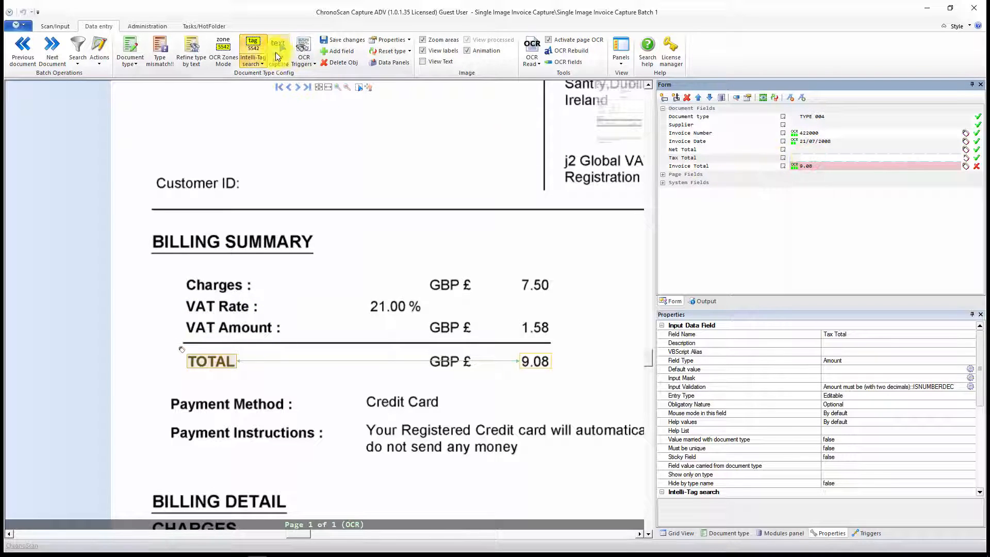
left_click(244, 43)
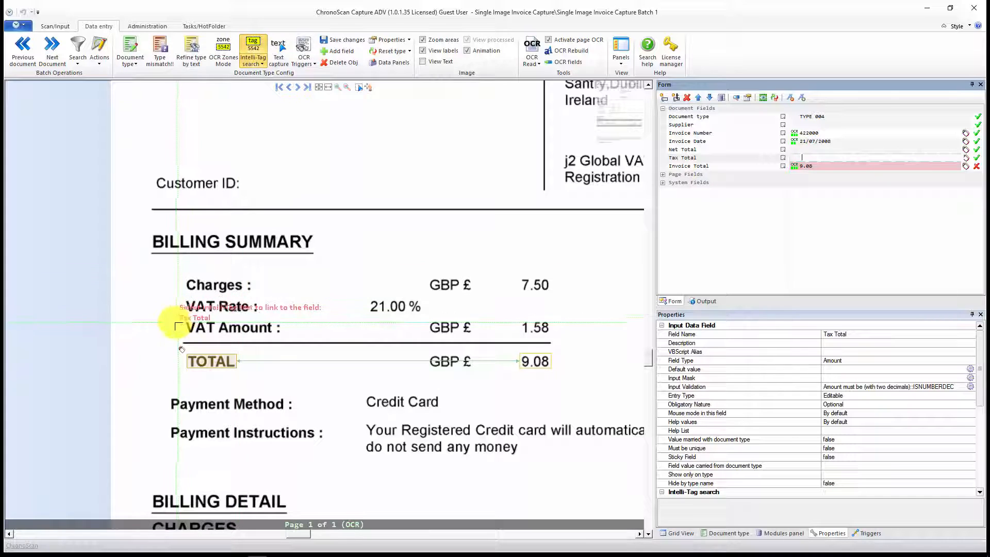
left_click_drag(180, 320, 320, 342)
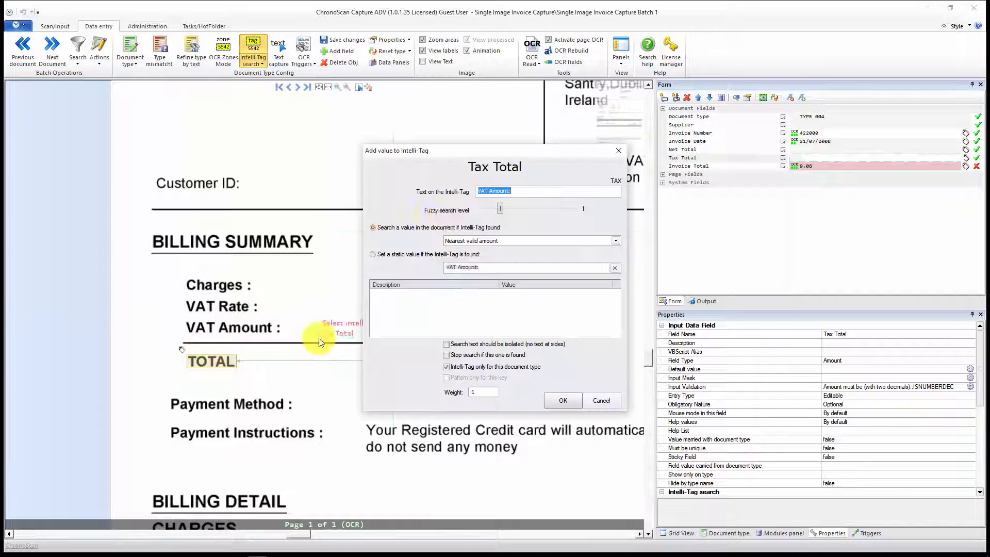
left_click_drag(501, 212, 467, 214)
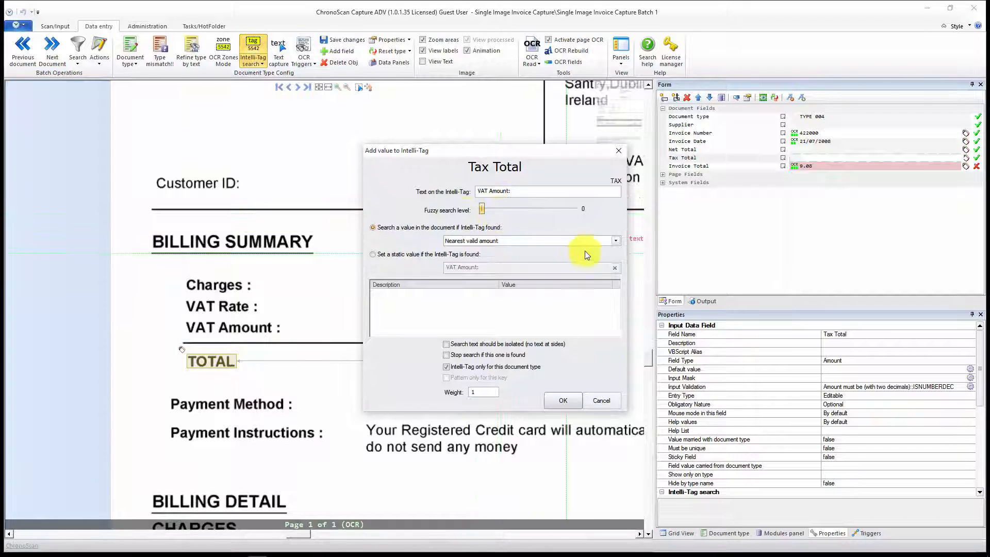
left_click(616, 240)
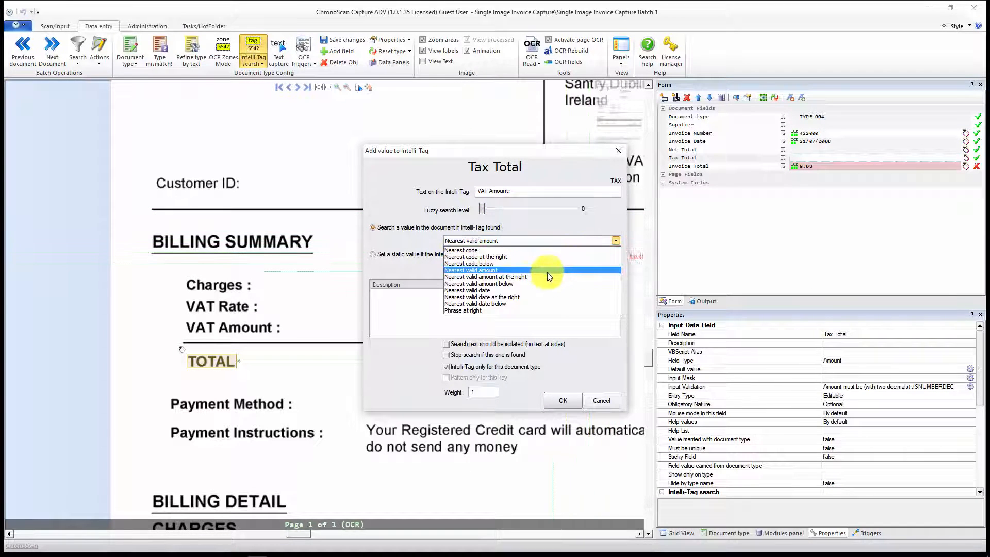
left_click(533, 277)
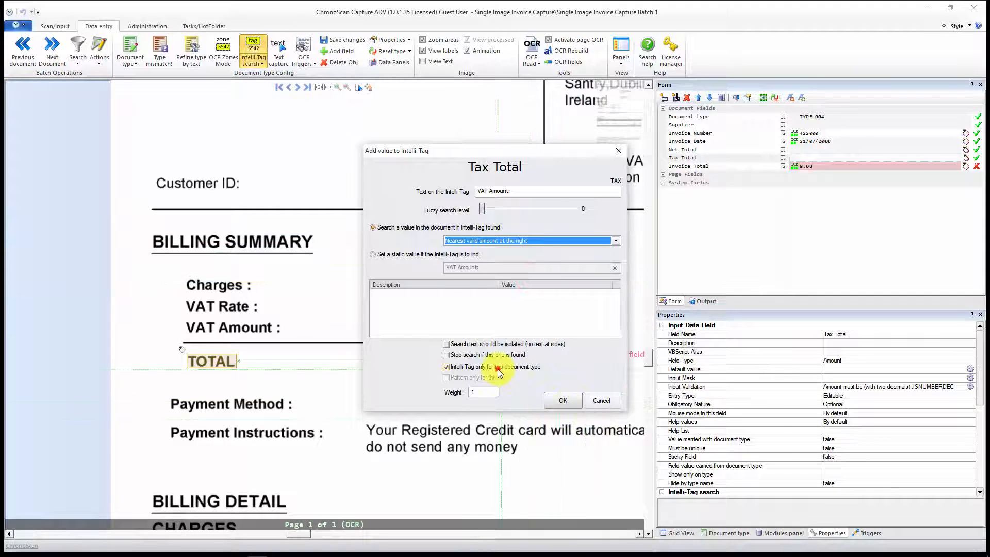
left_click(464, 364)
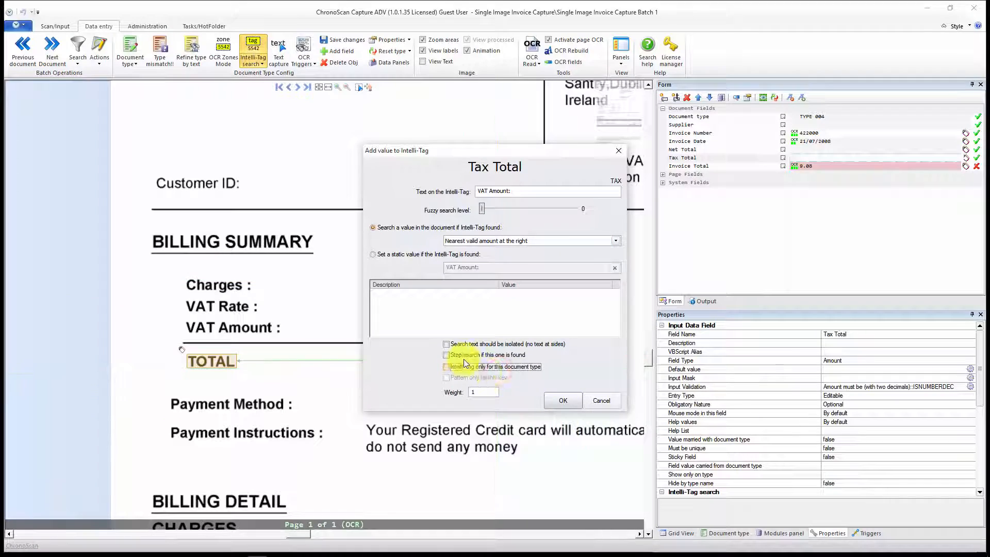
left_click(562, 400)
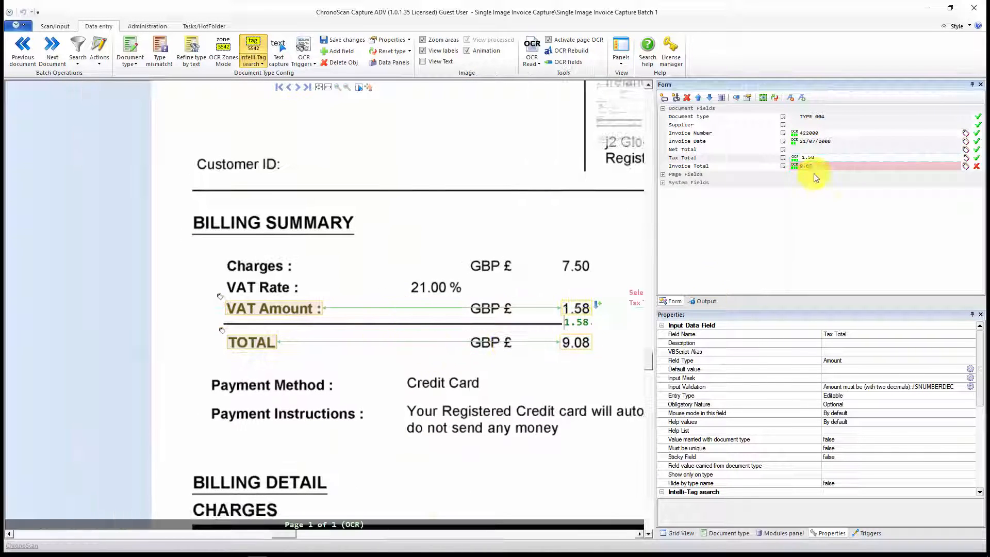
Step: Add a Net Total Intelli-Tag from "Charges:" with fuzzy level 0 and Nearest valid amount at the right, not limited to this document type
left_click(808, 149)
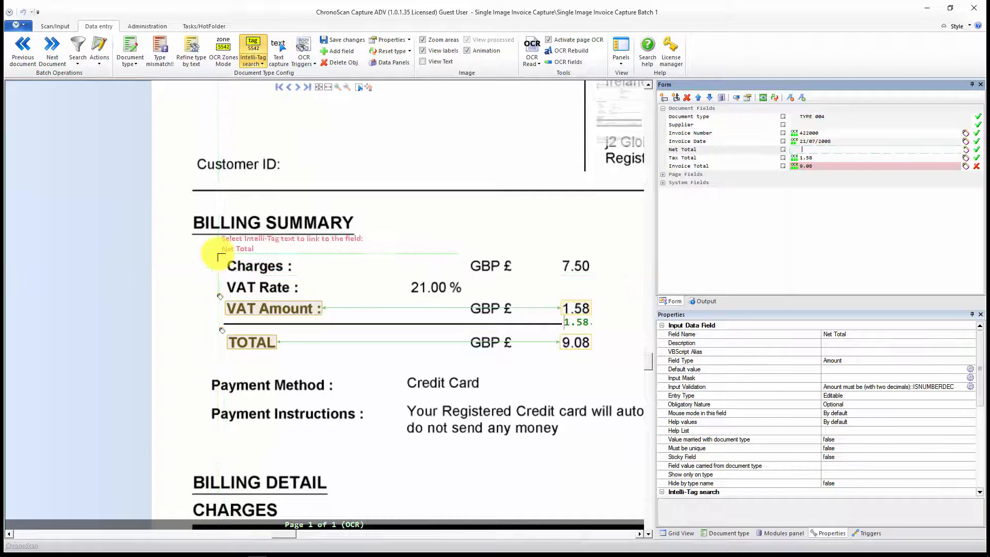
left_click_drag(218, 254, 305, 277)
left_click(311, 274)
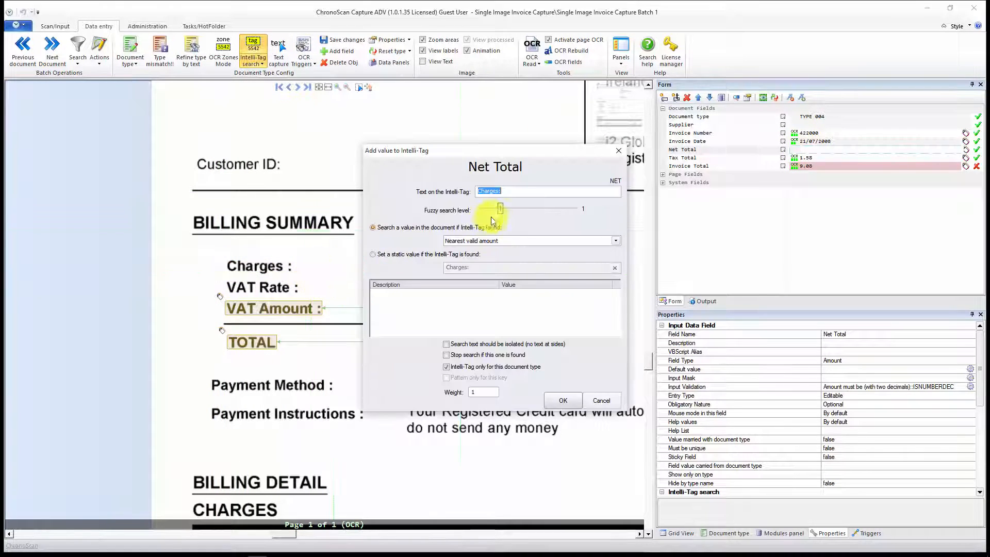
left_click(600, 244)
left_click(516, 277)
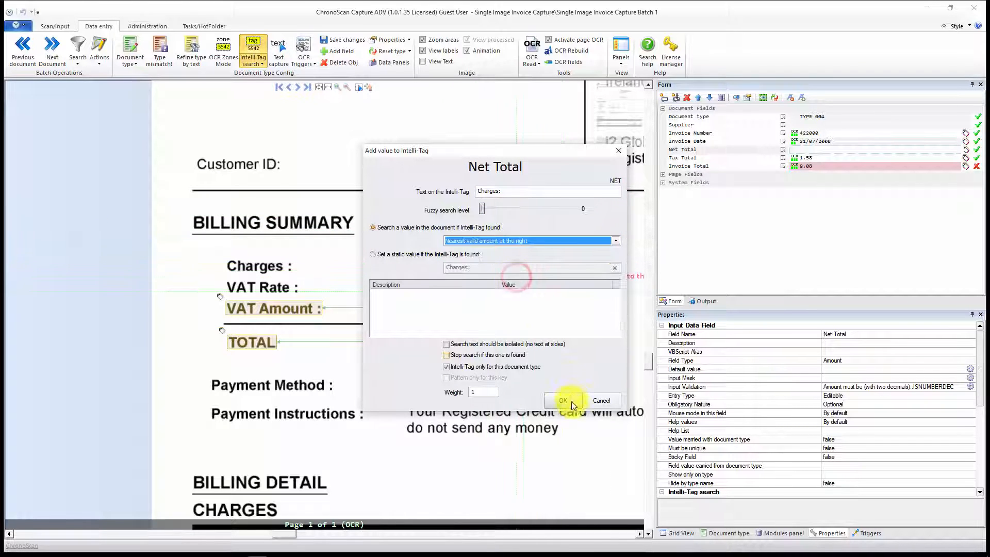
left_click(448, 367)
left_click(564, 400)
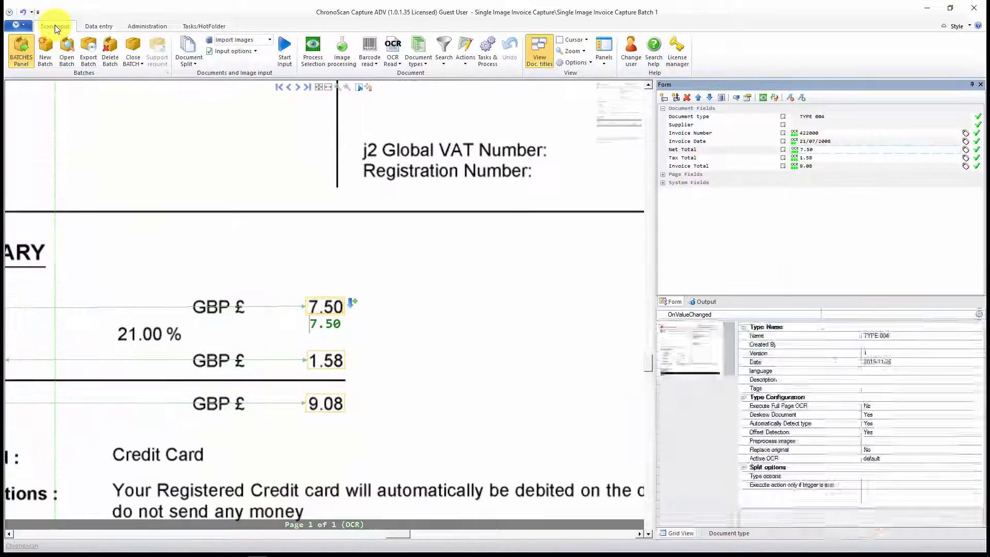
Step: Open the Ransome Sporting Goods Group invoice, document 32, for data entry and inspect its net goods, VAT and invoice total block
left_click(55, 26)
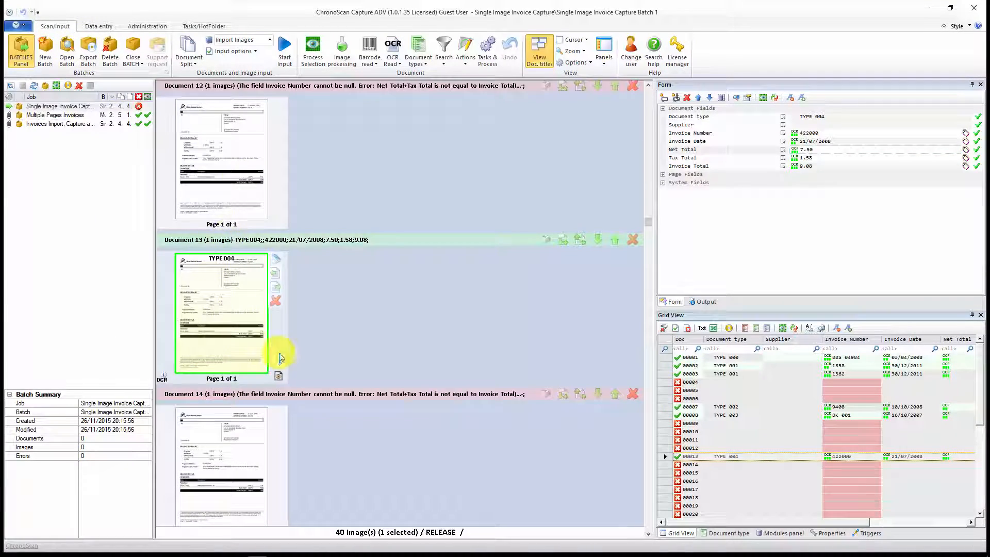
scroll(281, 358, "down", 19)
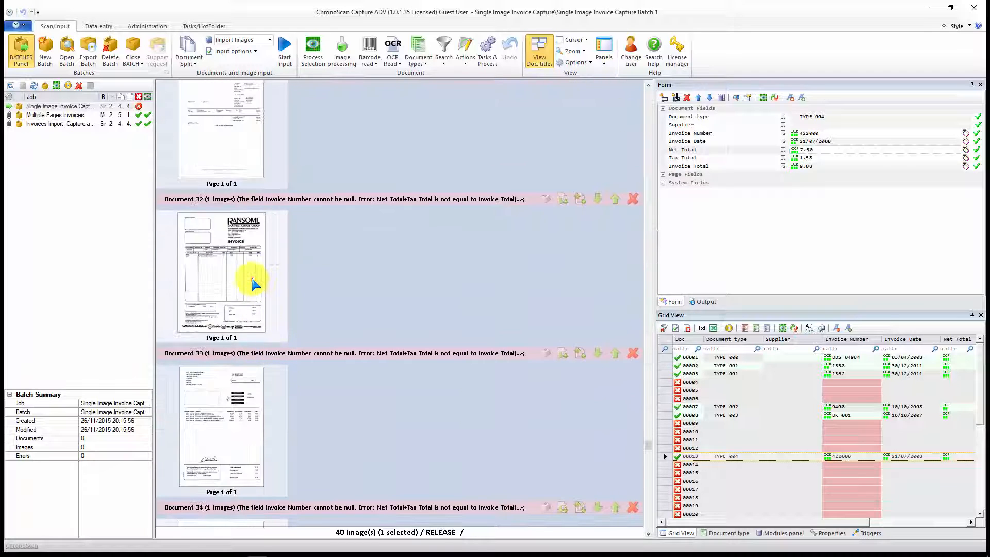
double_click(255, 288)
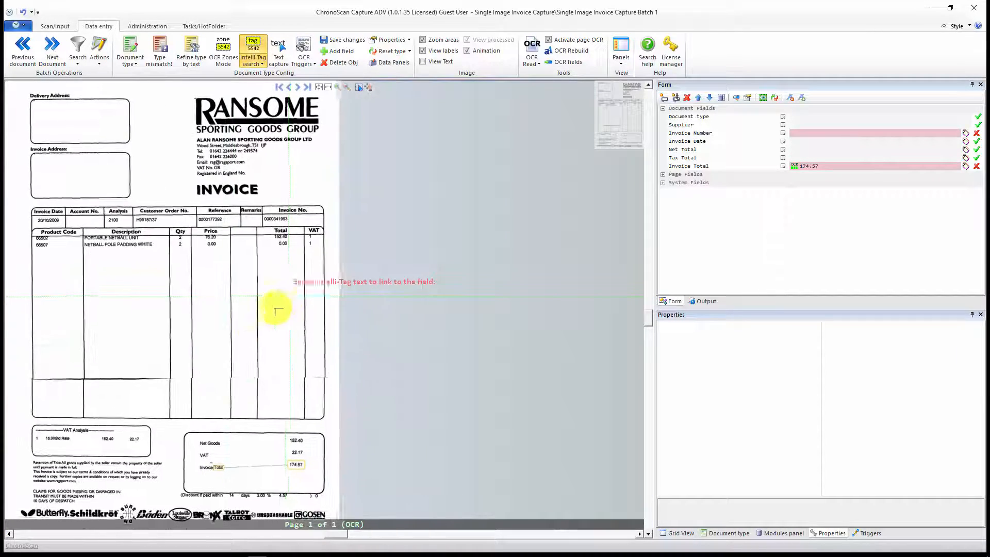
left_click_drag(248, 387, 403, 250)
scroll(393, 303, "up", 2)
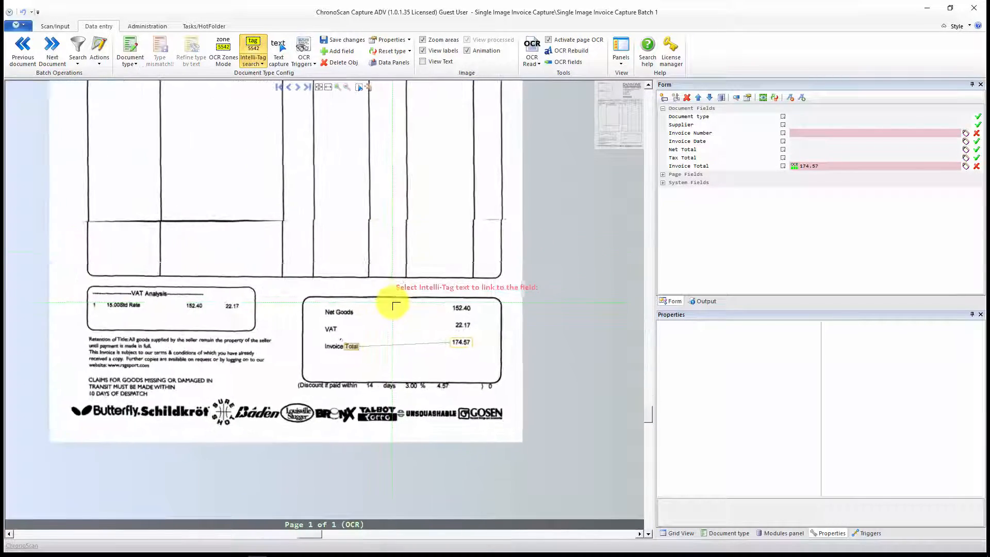
scroll(393, 304, "up", 2)
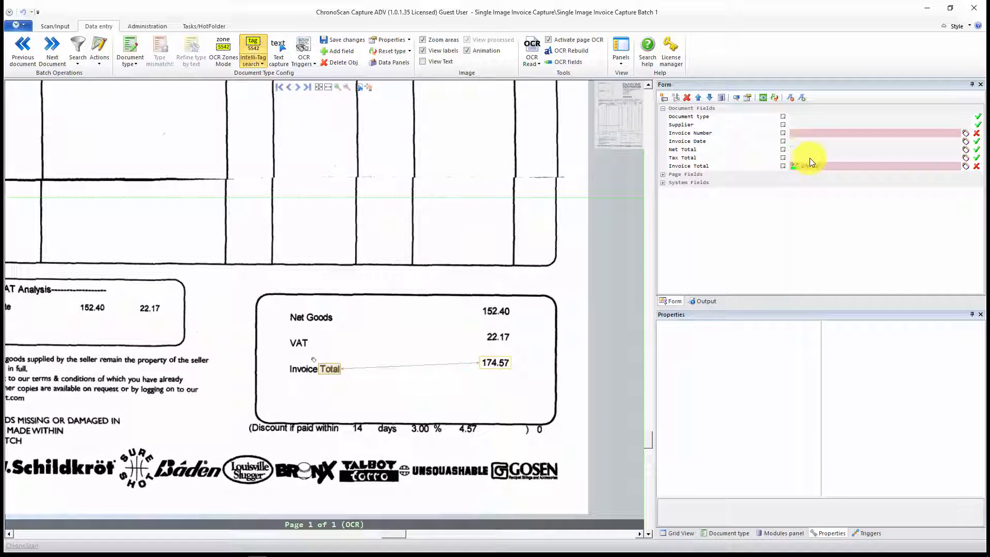
Step: Add a Tax Total Intelli-Tag from "VAT" with fuzzy level 0 and Nearest valid amount at the right, not limited to this document type
left_click(819, 159)
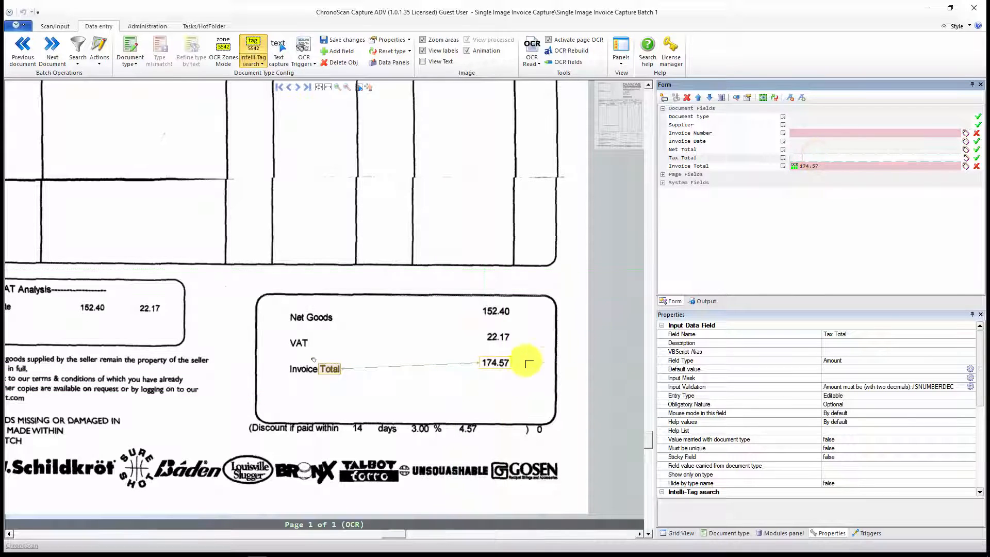
left_click_drag(437, 402, 517, 345)
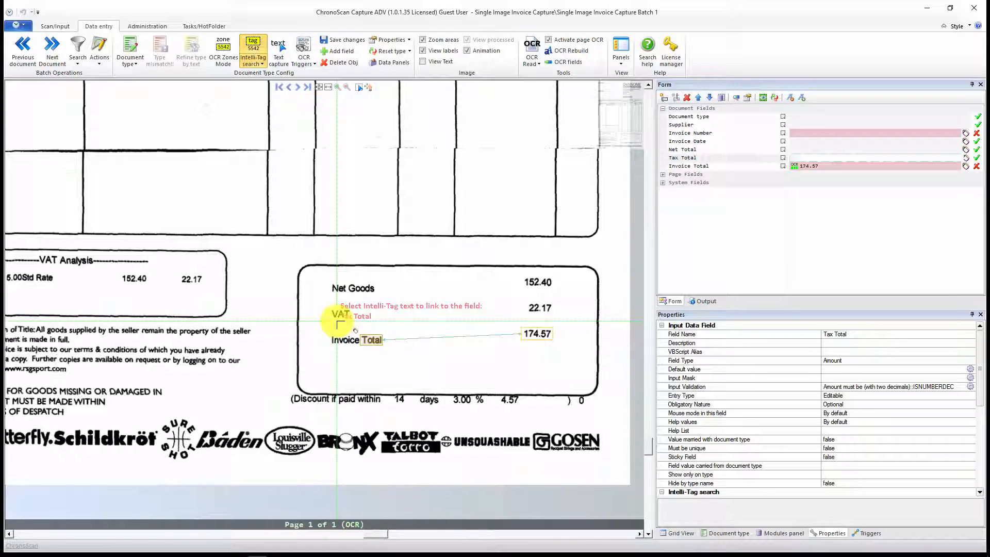
left_click(814, 158)
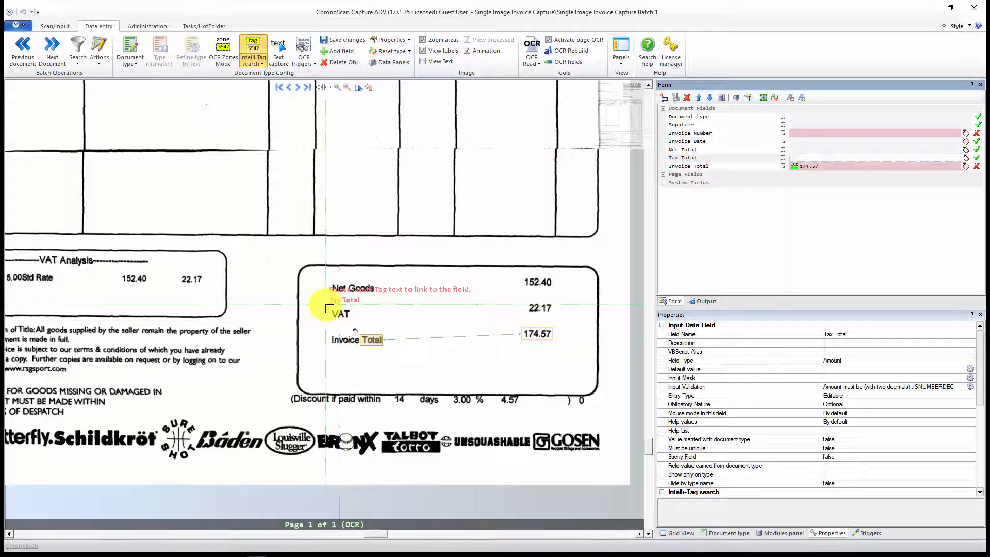
left_click(366, 316)
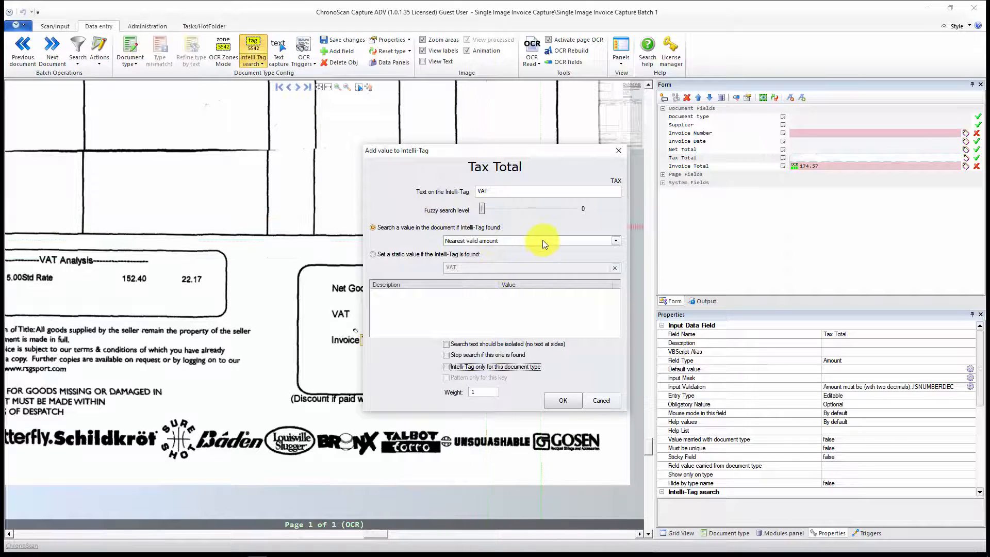
left_click(483, 209)
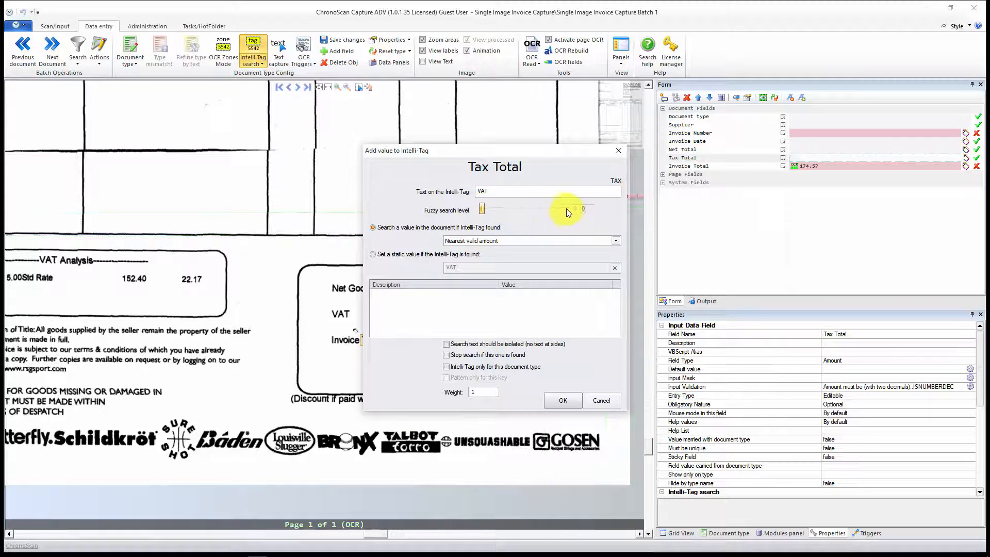
left_click(609, 243)
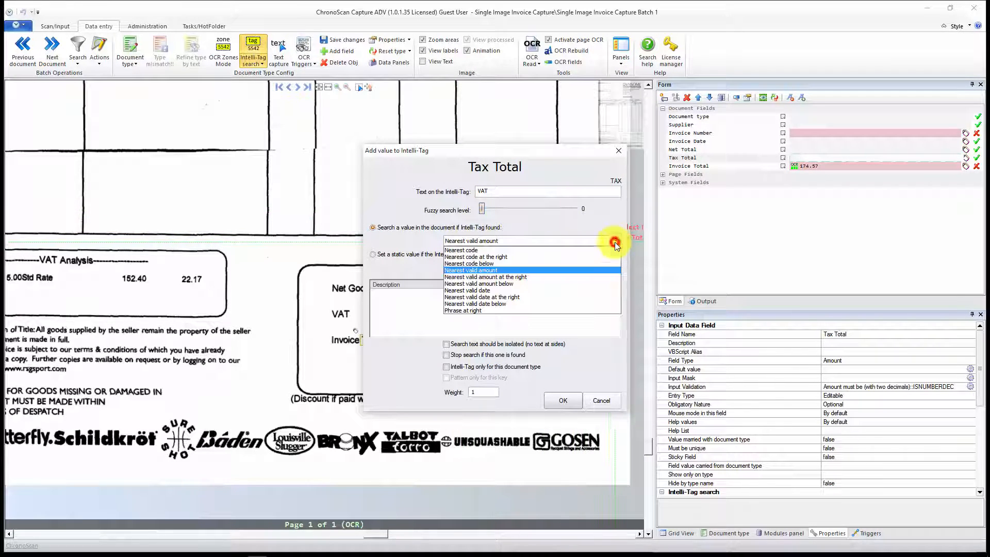
left_click(524, 280)
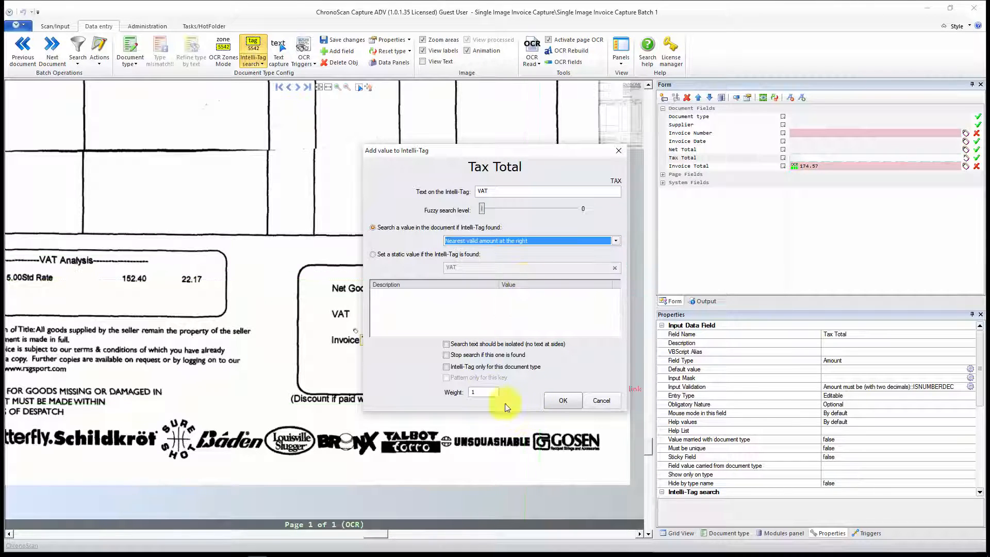
left_click(562, 402)
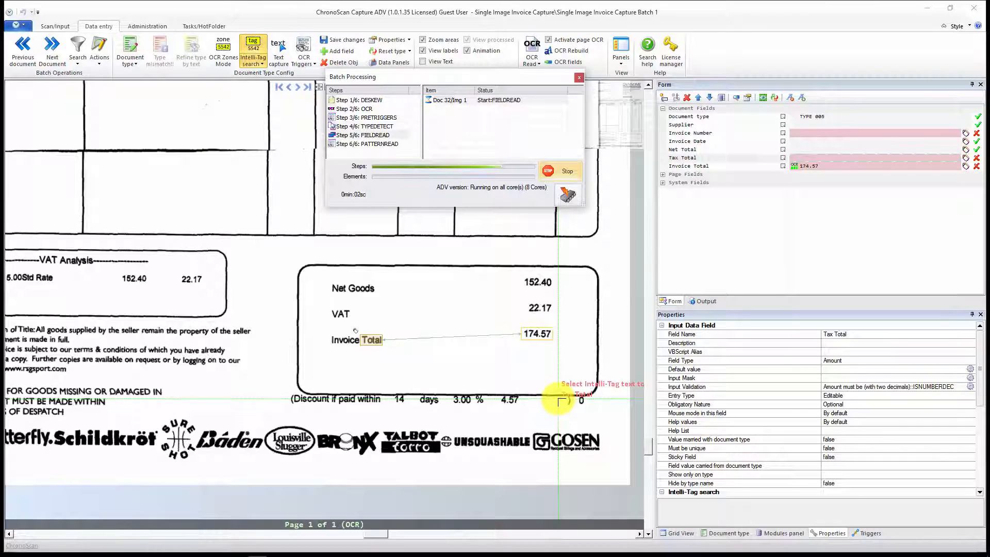
left_click(340, 314)
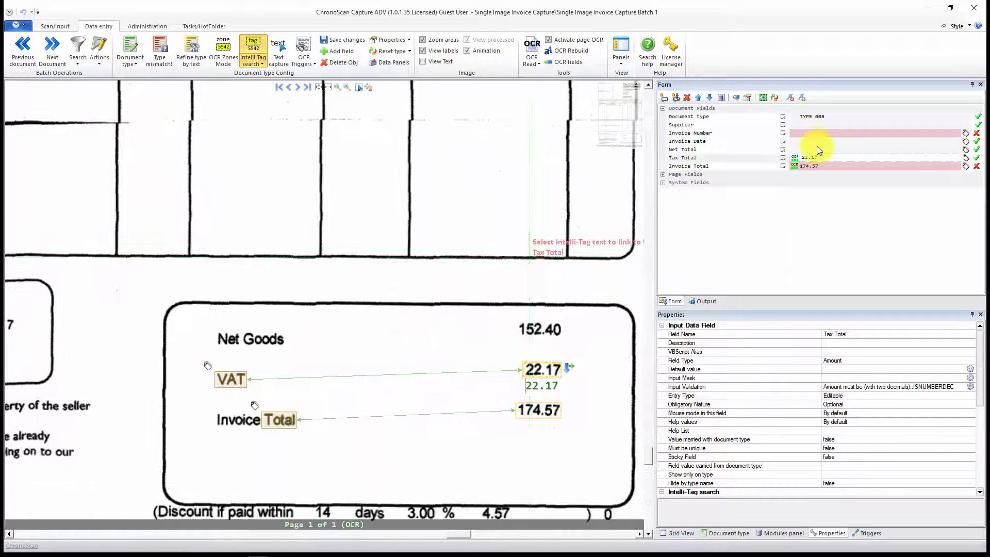
Step: Add a Net Total Intelli-Tag from "Net Goods" with fuzzy level 0 and Nearest valid amount at the right
left_click(819, 150)
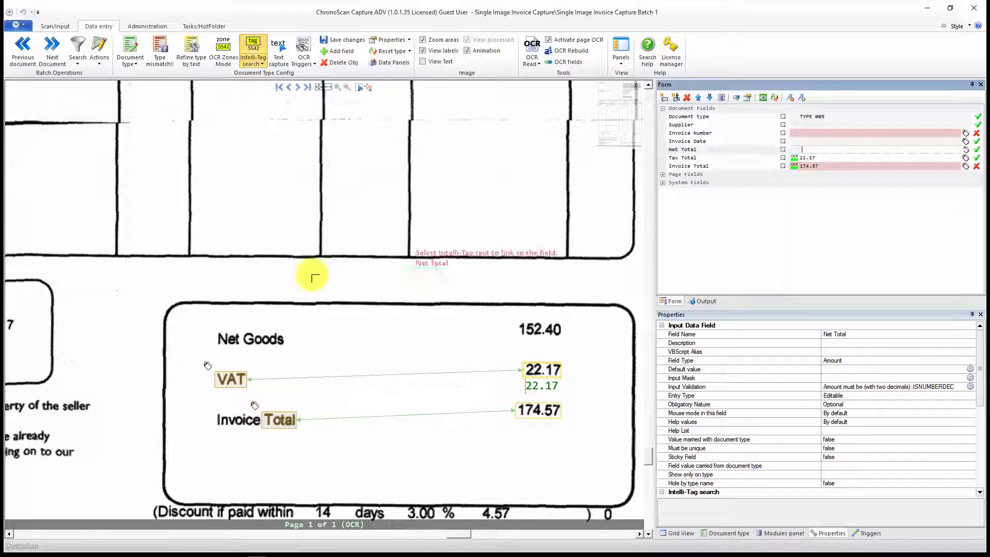
left_click(252, 52)
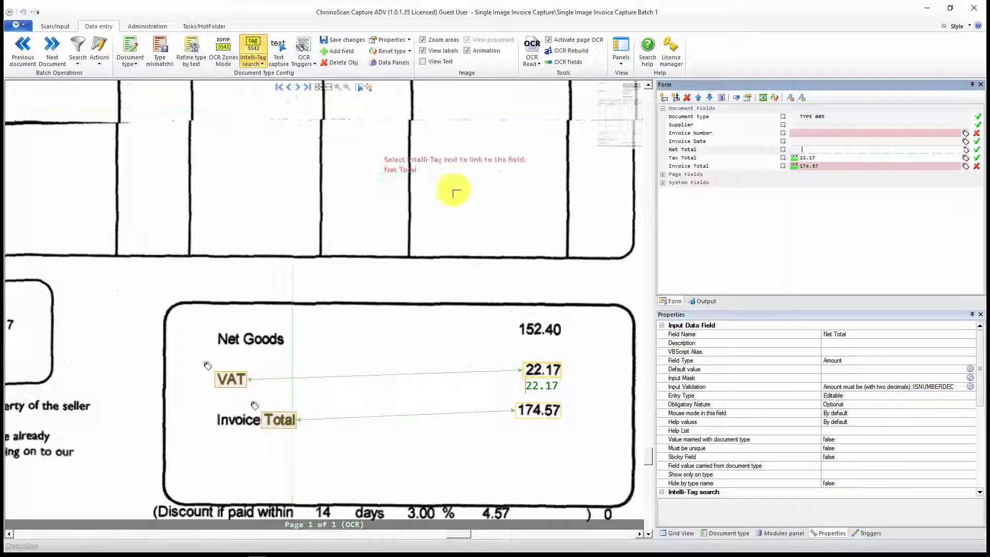
left_click(213, 330)
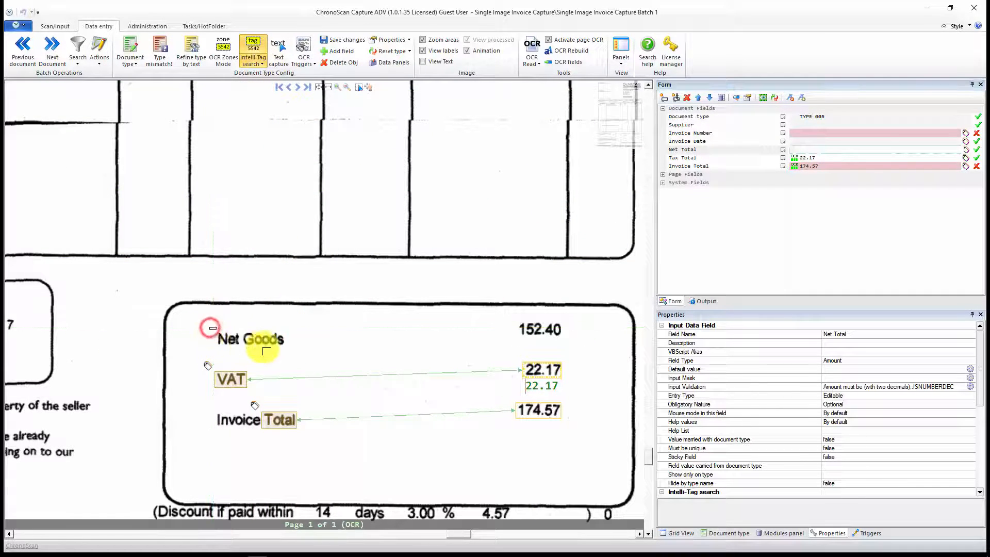
left_click(302, 355)
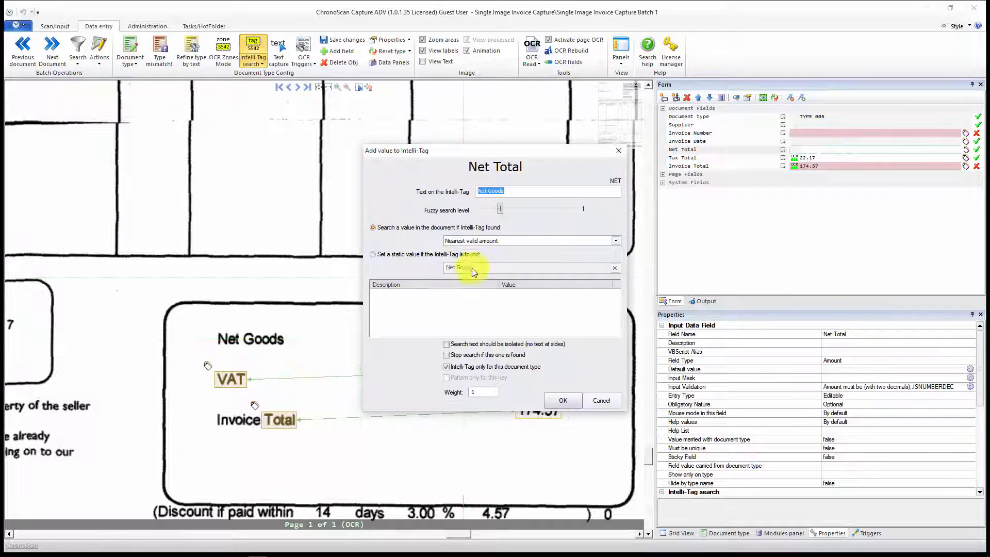
left_click(605, 245)
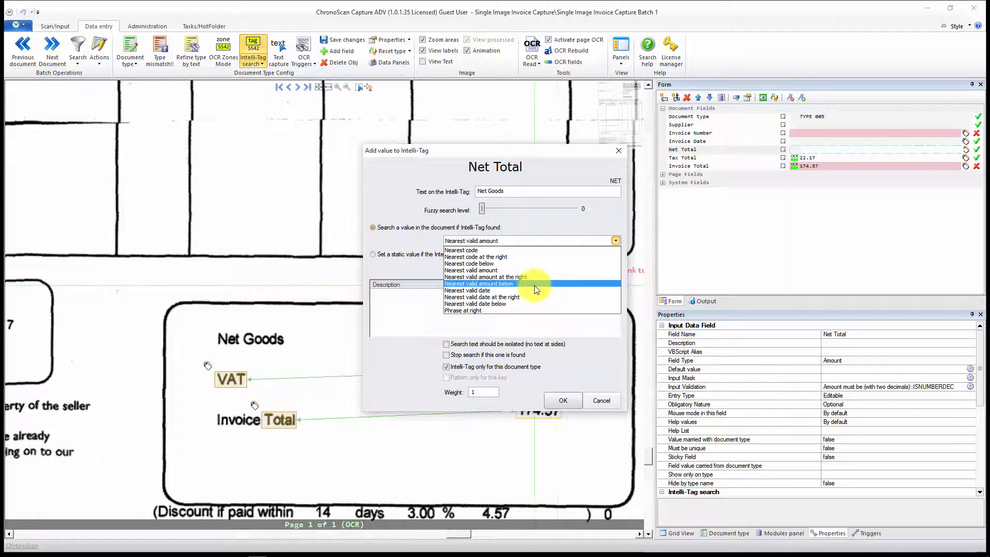
left_click(478, 277)
left_click(556, 401)
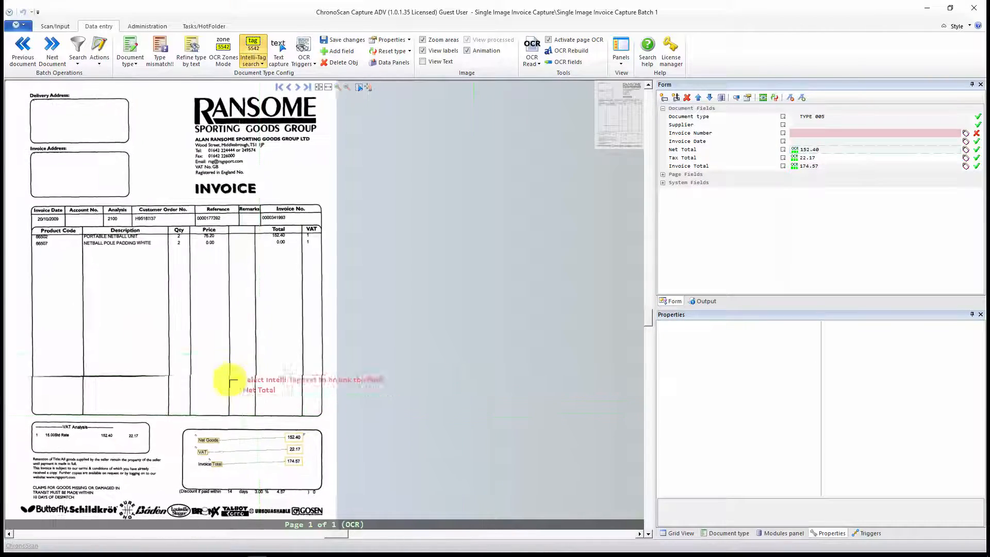
left_click(809, 149)
left_click(816, 142)
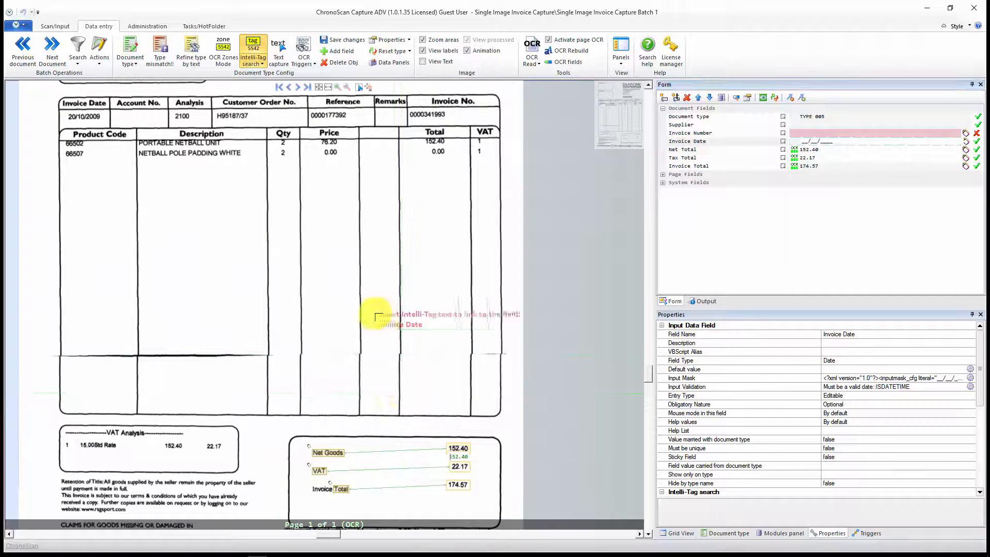
left_click_drag(386, 245, 413, 469)
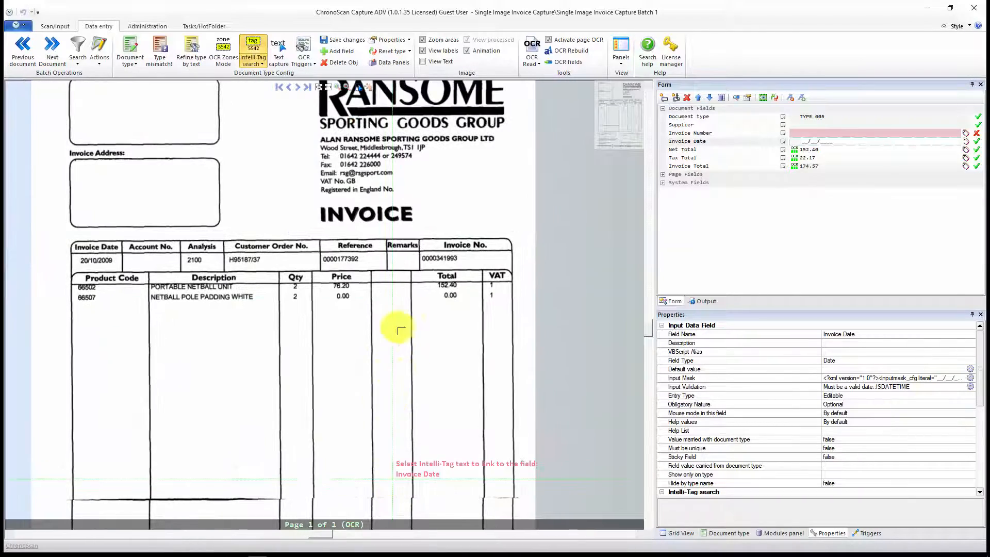
left_click_drag(369, 255, 520, 307)
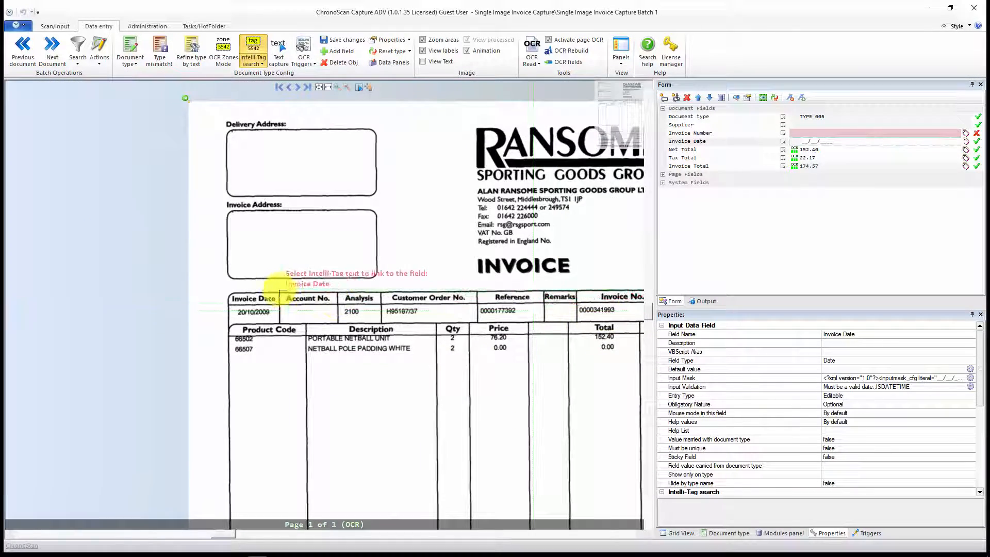
scroll(272, 297, "up", 4)
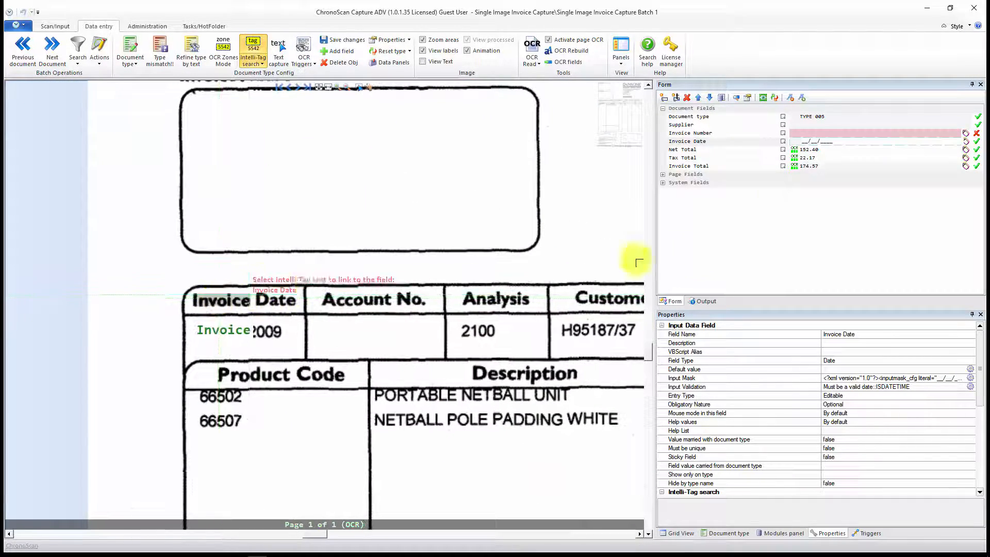
left_click(806, 142)
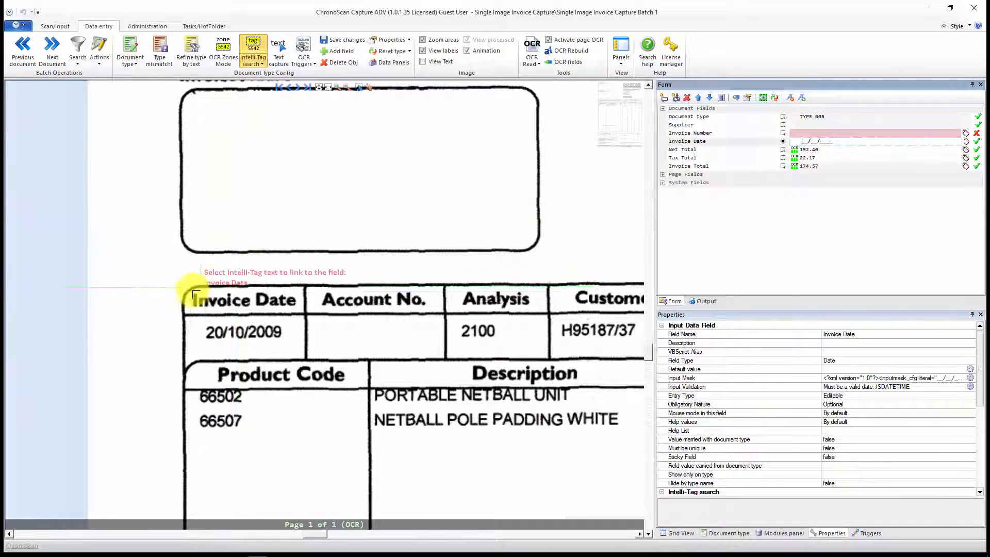
left_click(192, 295)
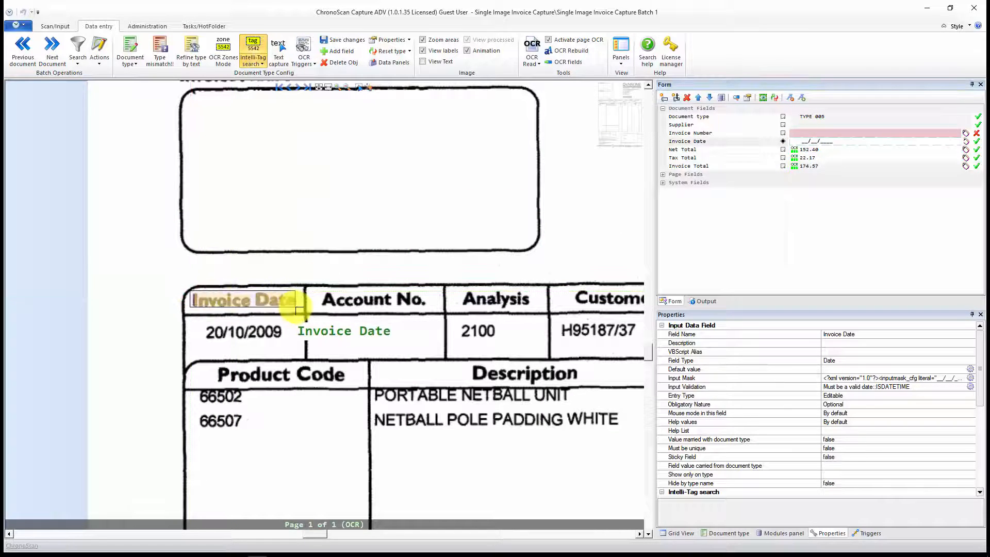
left_click_drag(298, 309, 299, 310)
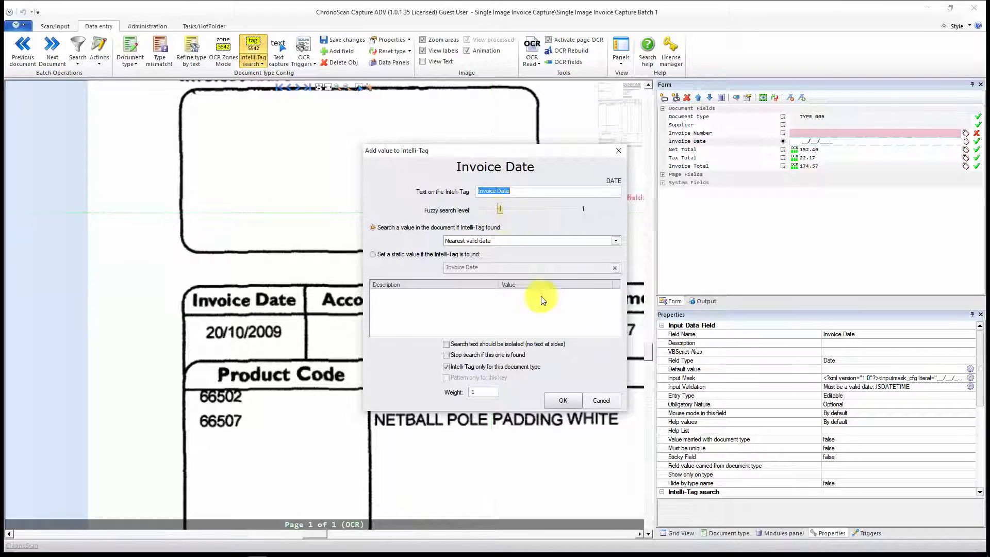
left_click(598, 398)
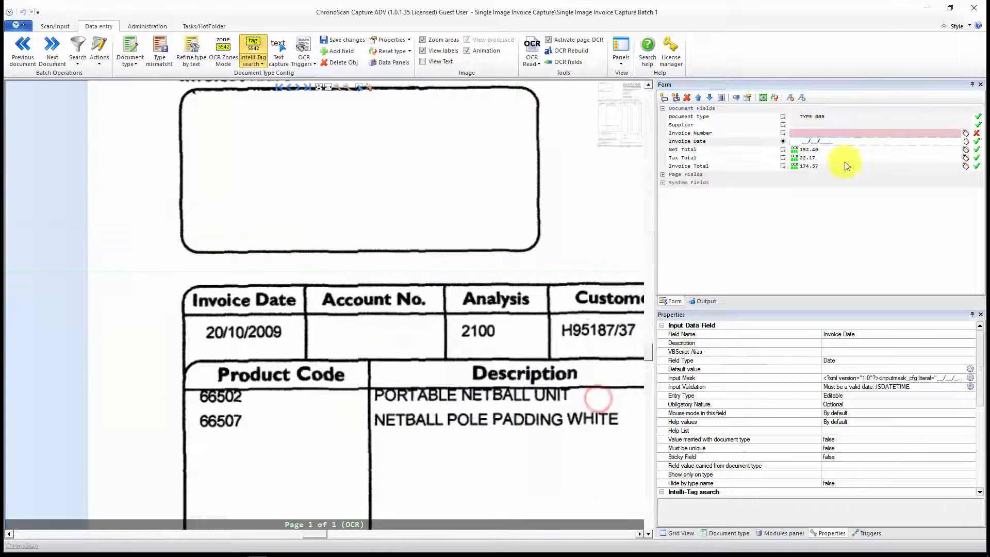
Step: Review the Invoice Date tag list and add an "Invoice Date" Intelli-Tag with fuzzy level 0 and Nearest valid date, not limited to this document type
left_click(965, 142)
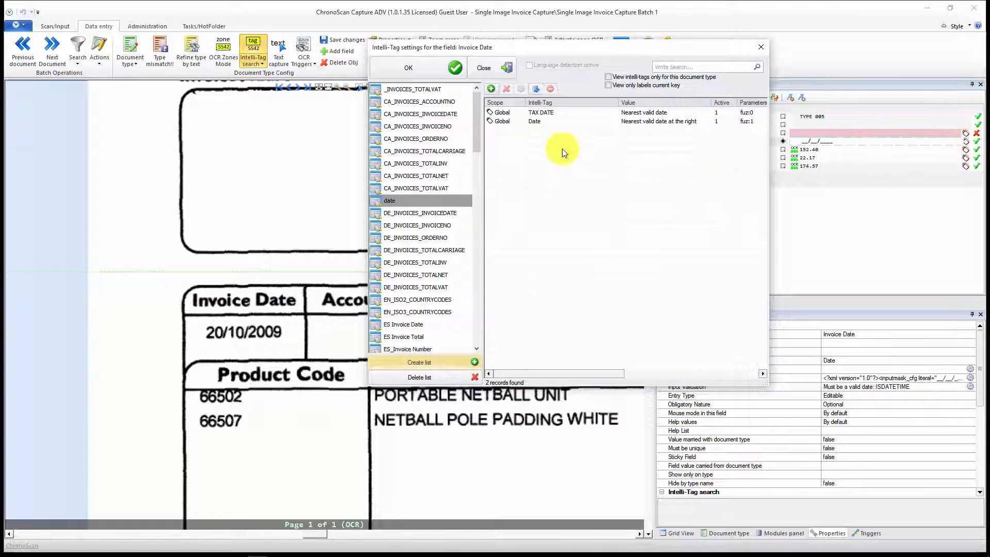
left_click(449, 67)
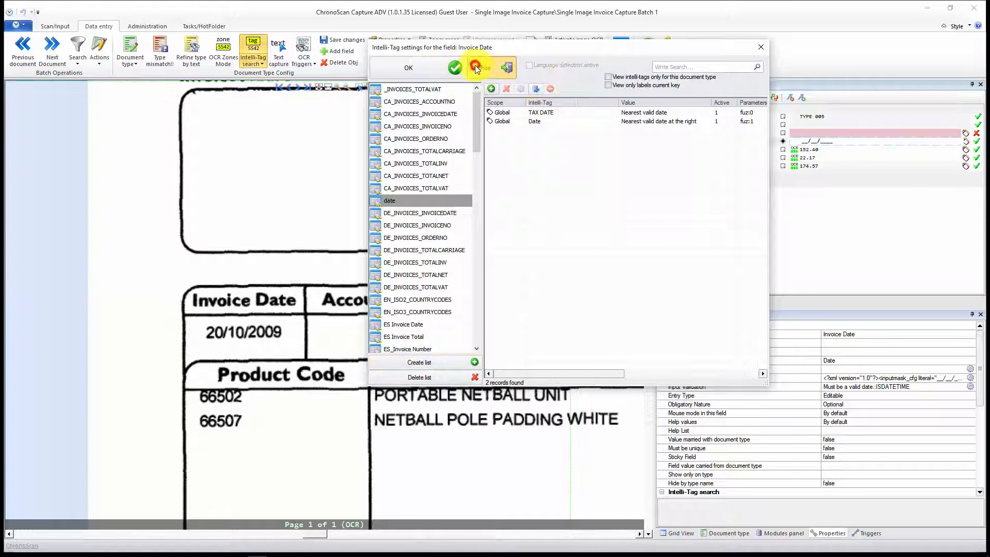
left_click_drag(186, 291, 300, 312)
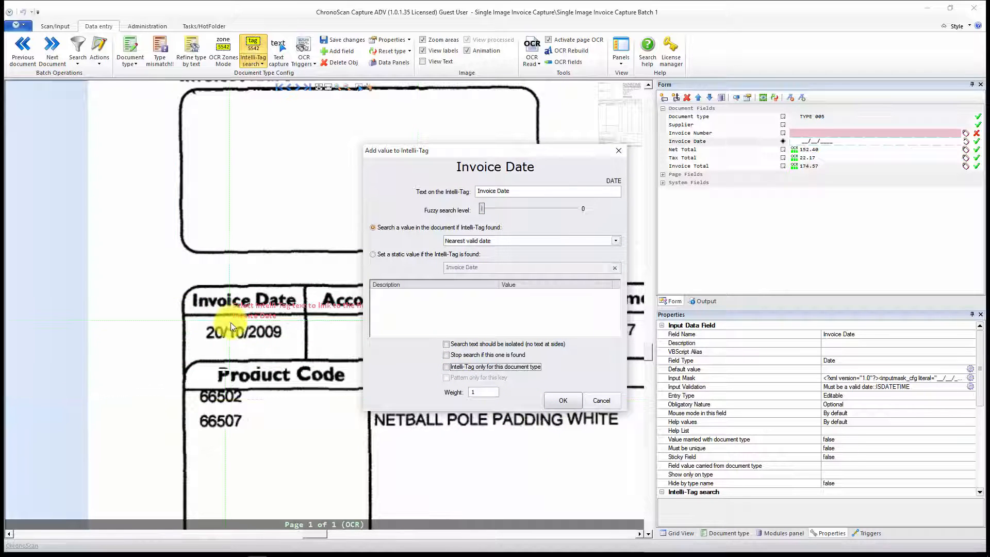
left_click(548, 401)
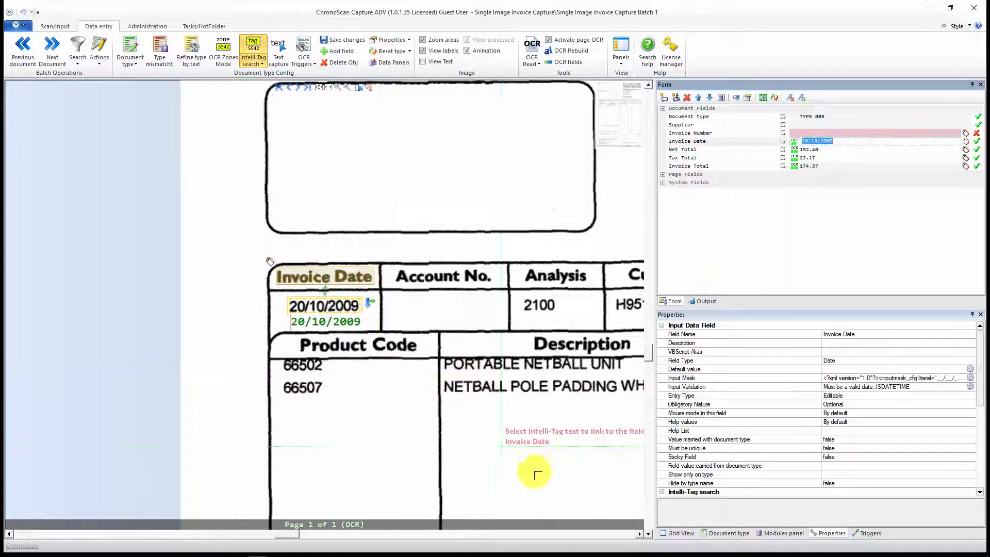
Step: Examine the tagged net goods, VAT and invoice total block and the header row with invoice date and number
left_click_drag(540, 470, 18, 186)
scroll(428, 401, "down", 3)
left_click_drag(468, 437, 280, 232)
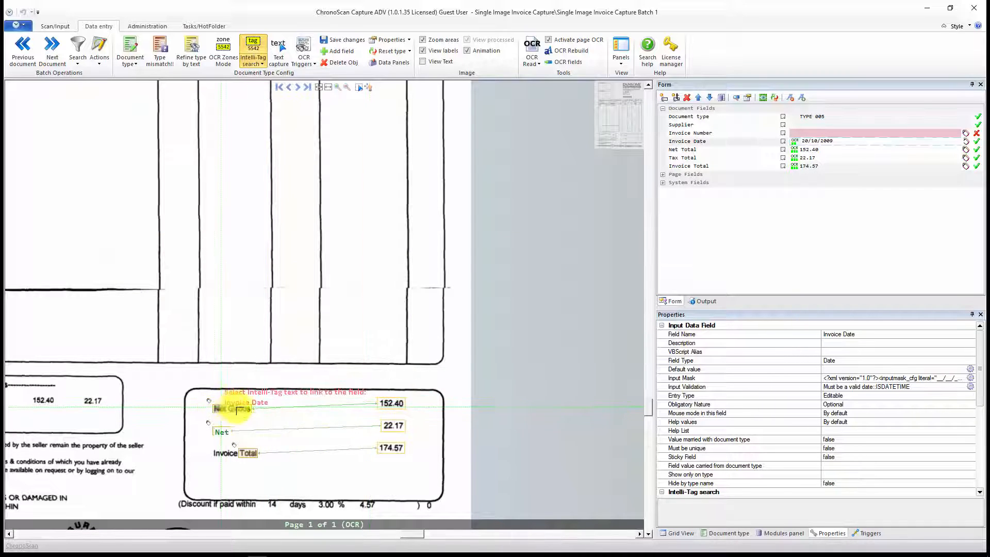
left_click_drag(315, 264, 402, 415)
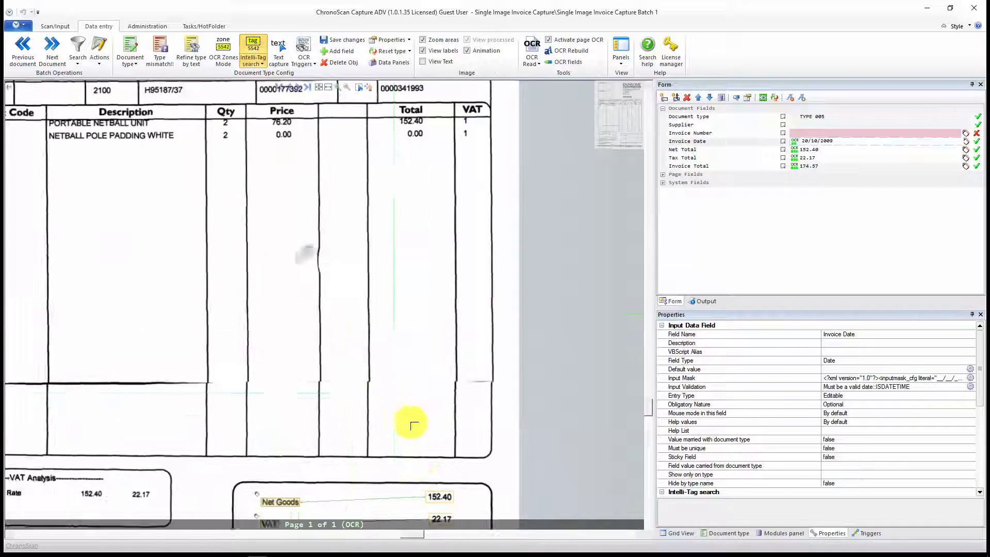
left_click_drag(299, 290, 443, 438)
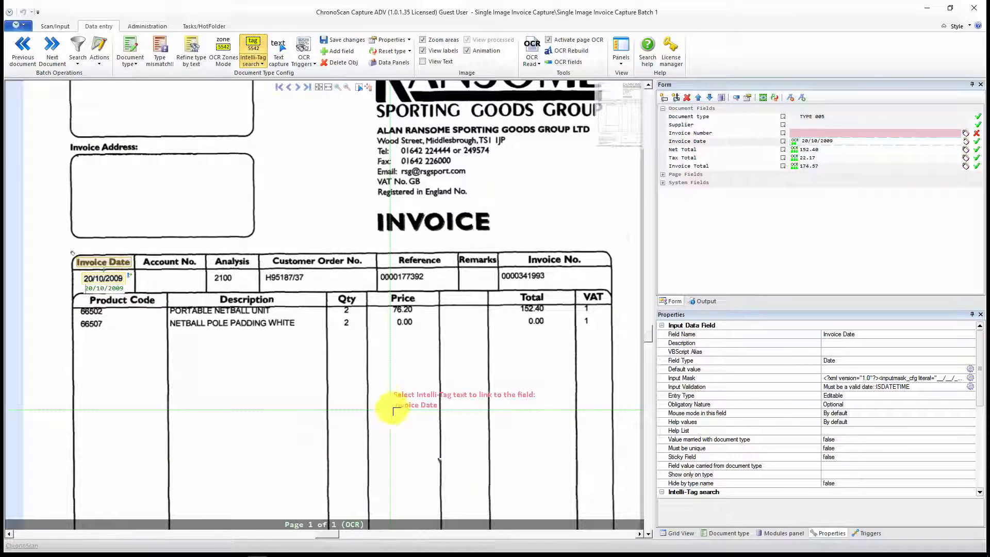
left_click_drag(450, 414, 455, 290)
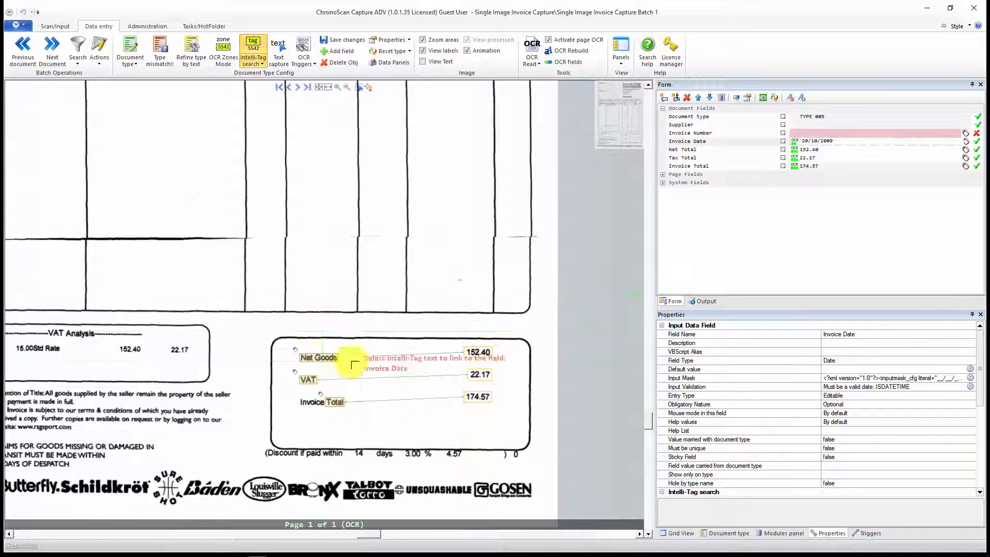
left_click_drag(337, 225, 413, 383)
left_click_drag(397, 253, 398, 364)
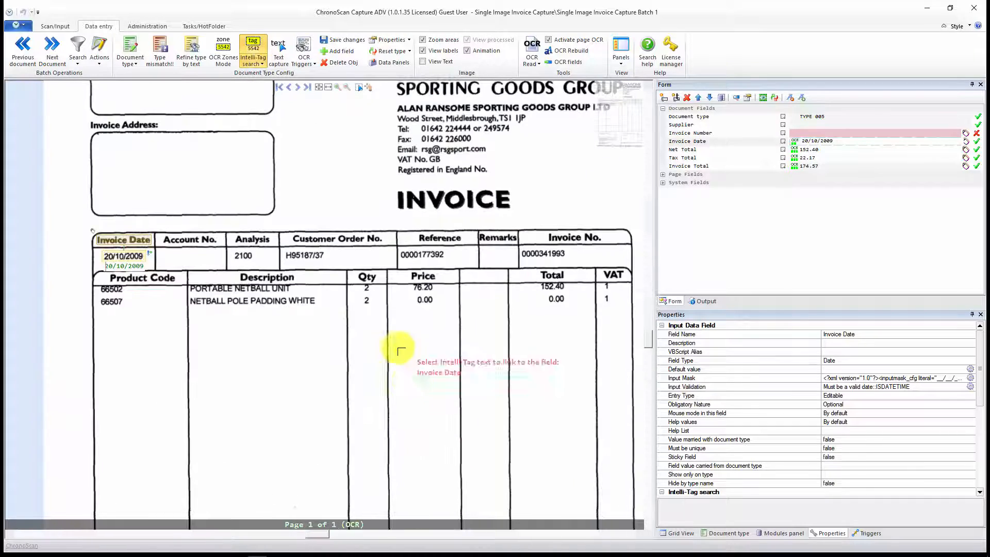
left_click_drag(411, 249, 296, 375)
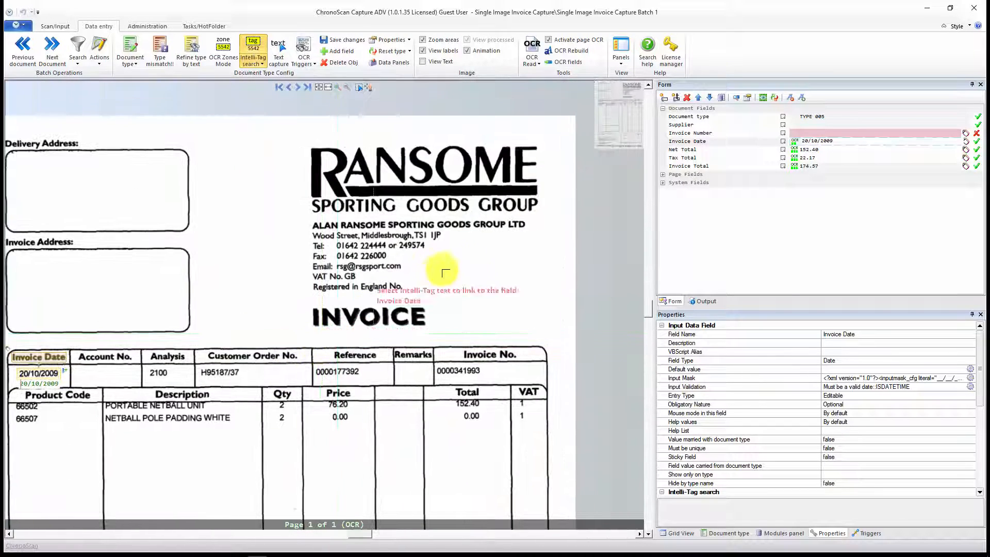
Step: Change the Invoice Number field's global "Invoice No." Intelli-Tag to search for the Nearest code and apply the tag settings
left_click(817, 134)
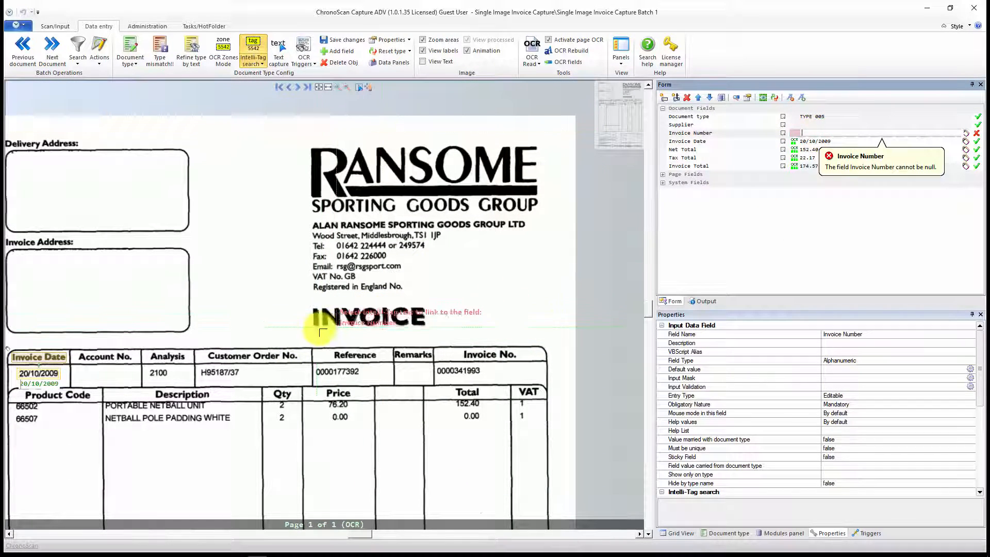
left_click_drag(371, 298, 459, 253)
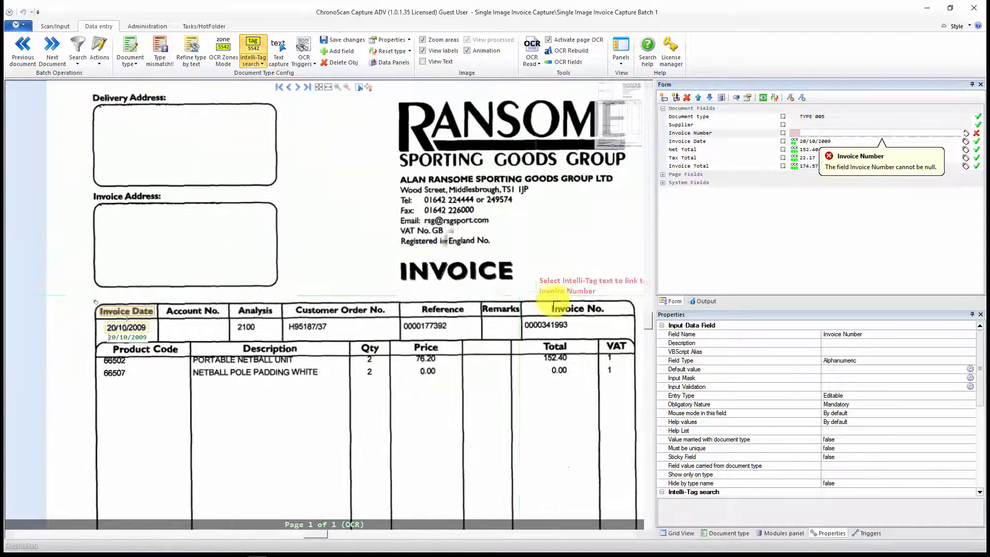
left_click_drag(554, 289, 440, 285)
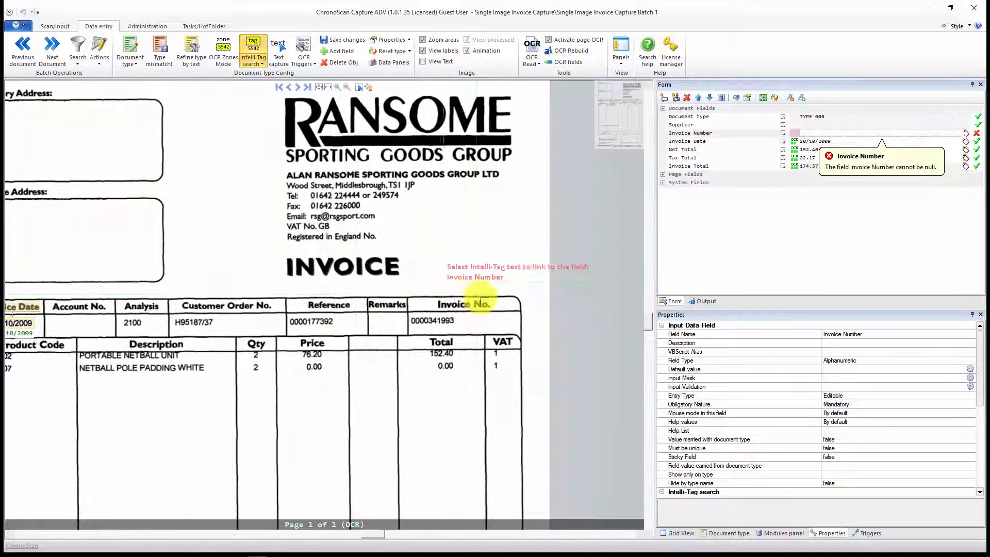
left_click(968, 135)
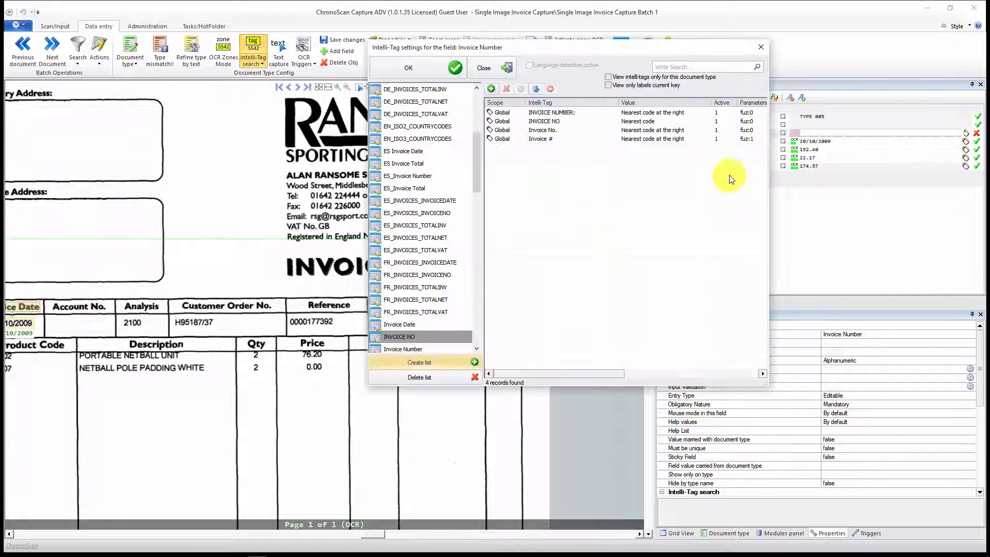
left_click(544, 132)
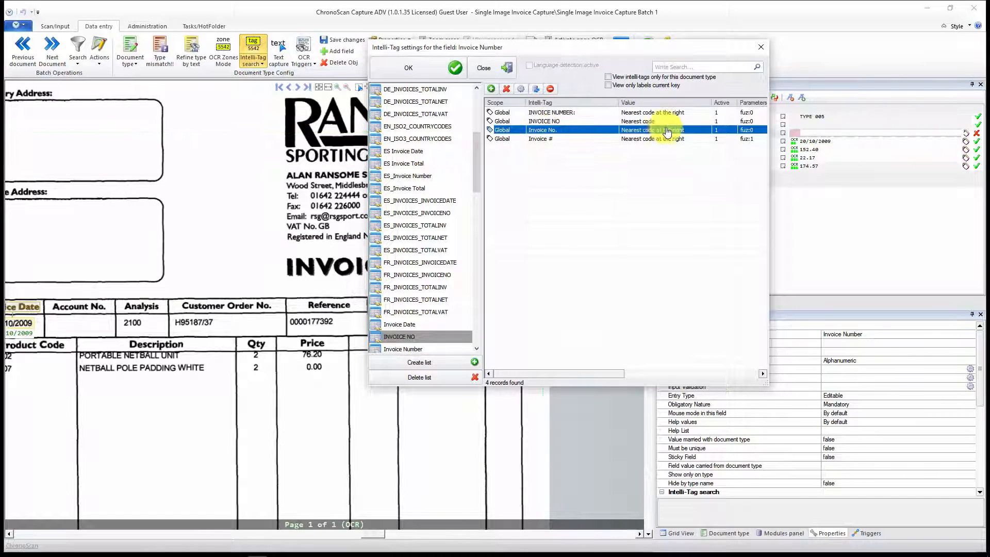
left_click(520, 88)
left_click(577, 177)
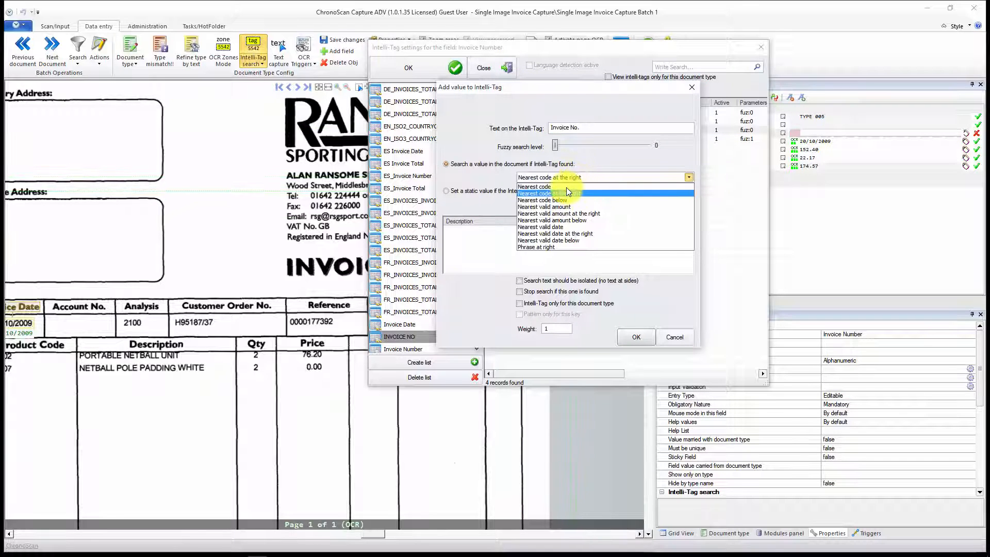
left_click(565, 187)
left_click(633, 337)
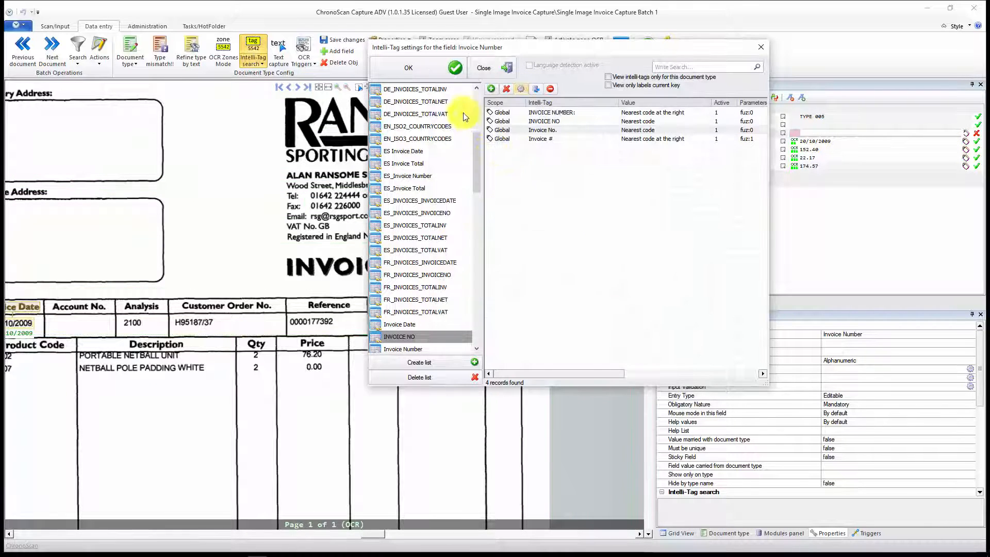
left_click(434, 75)
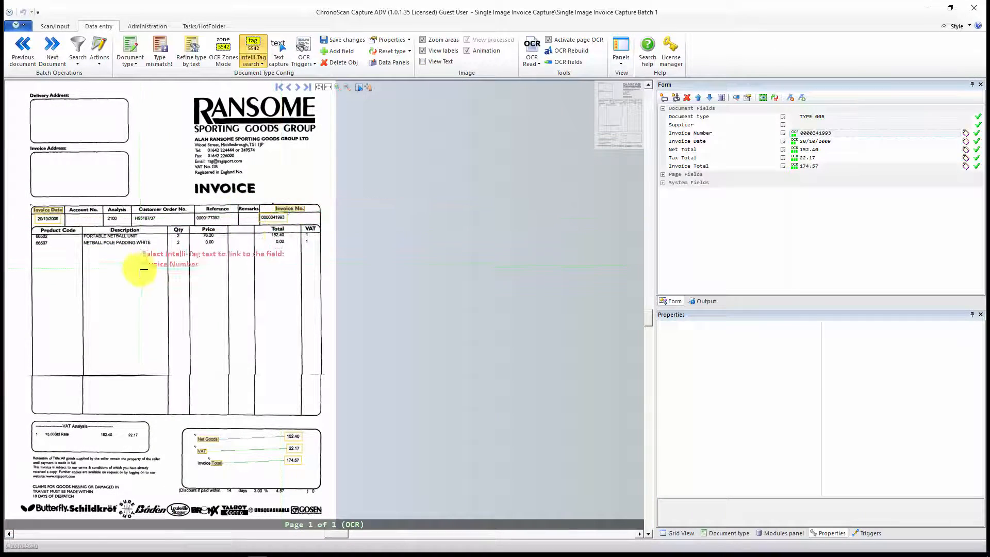
Step: Return to the batch's document list and open Document 39, a Southbank Fresh Fish invoice, for data entry
left_click(56, 29)
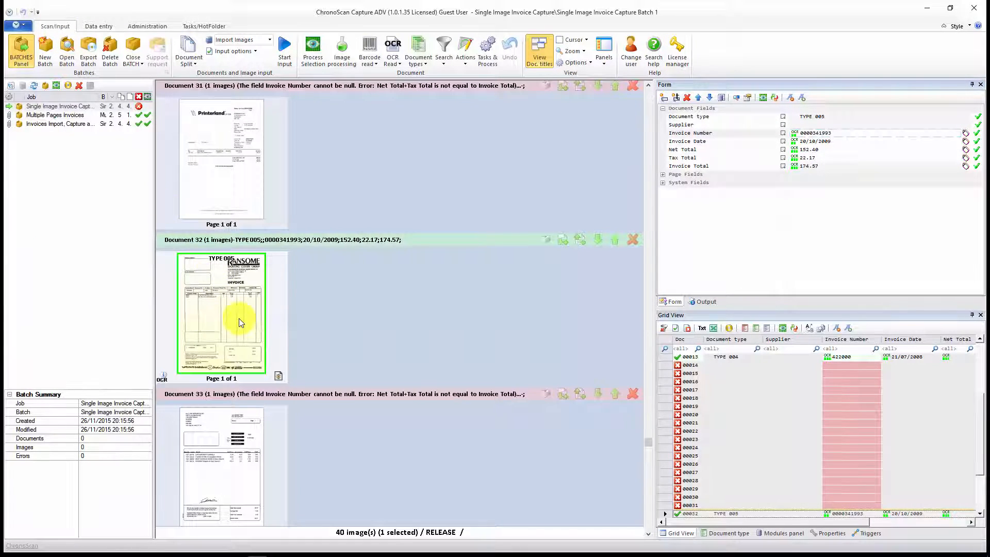
scroll(241, 322, "down", 6)
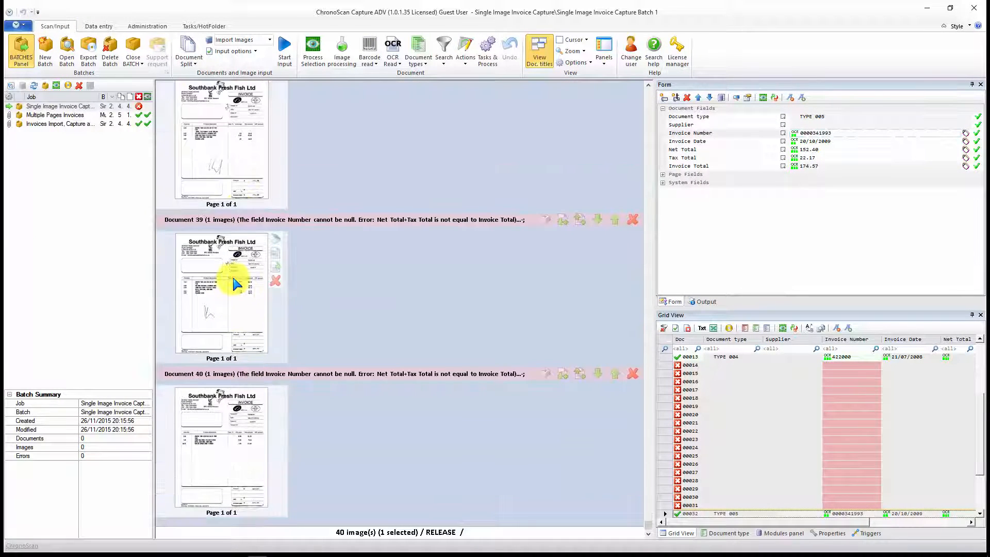
double_click(234, 277)
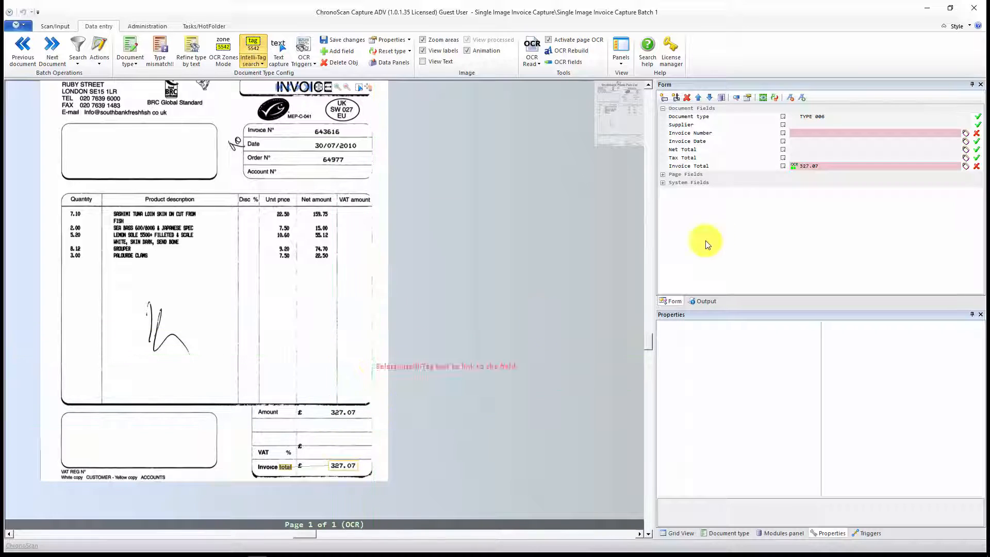
Step: Add a Net Total Intelli-Tag from "Amount" with fuzzy level 0 and Nearest valid amount at the right, not limited to this document type
left_click(794, 151)
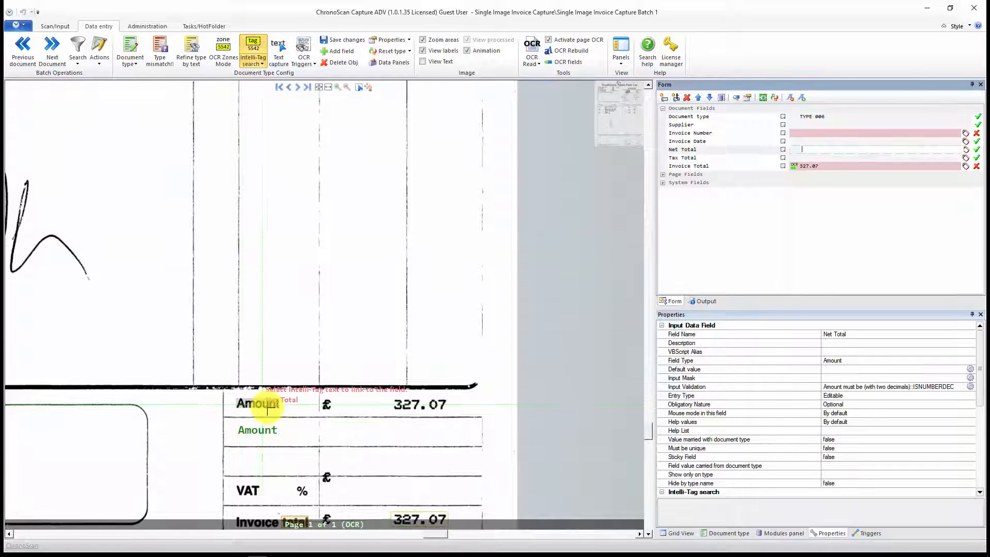
left_click(812, 150)
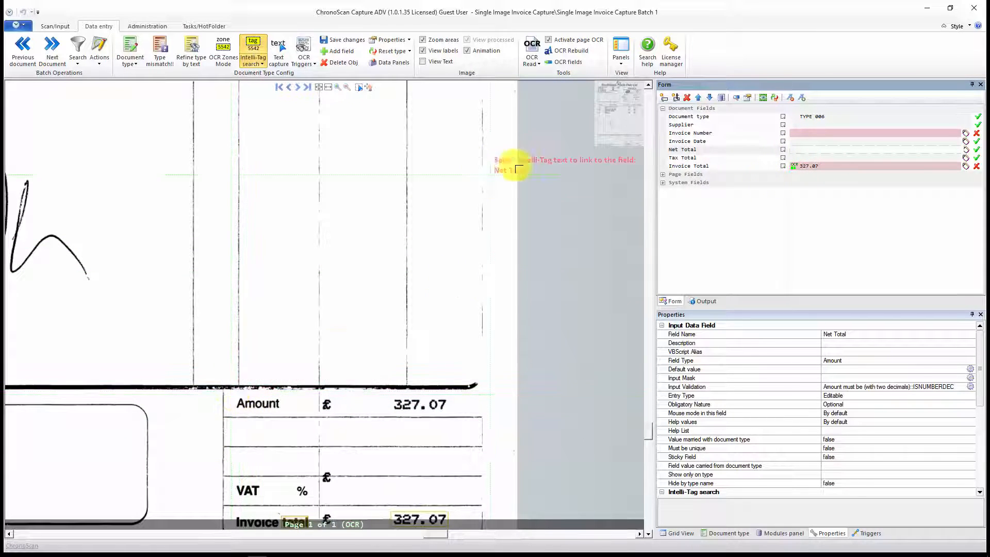
left_click_drag(230, 393, 299, 413)
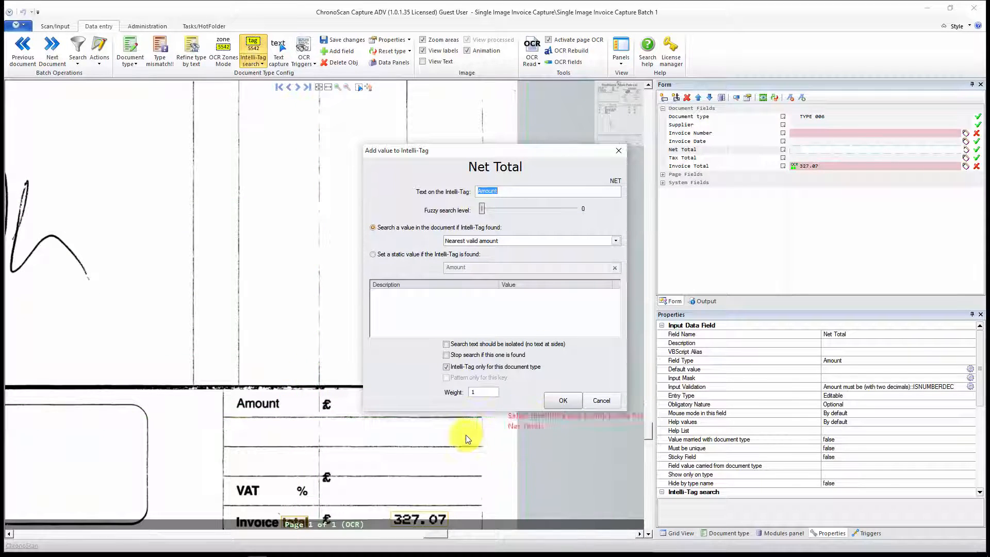
left_click(462, 370)
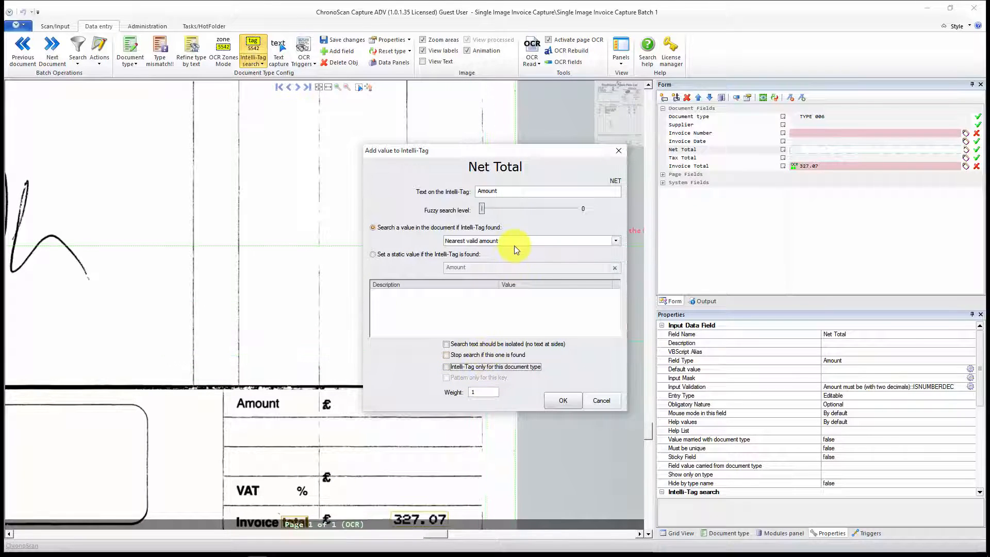
left_click(500, 241)
left_click(500, 275)
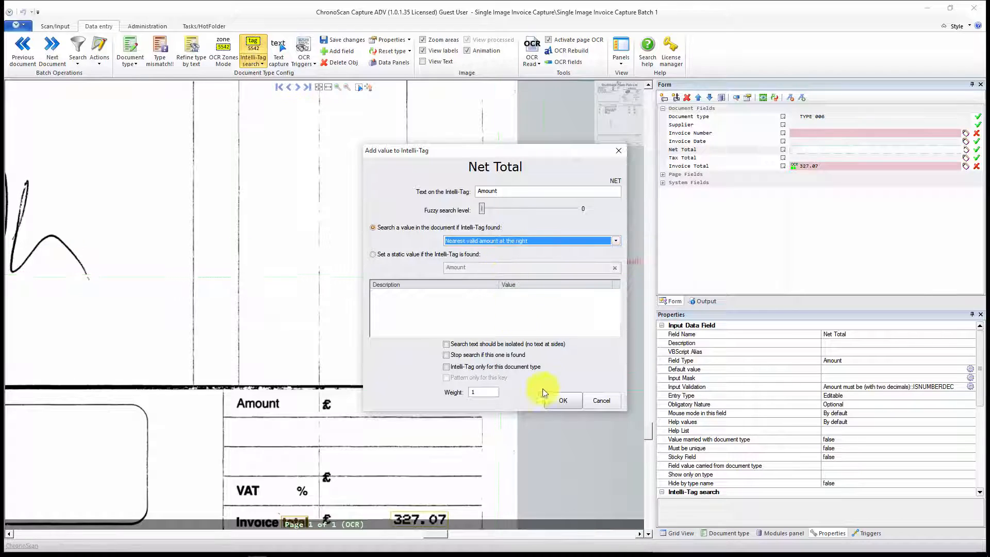
left_click(562, 399)
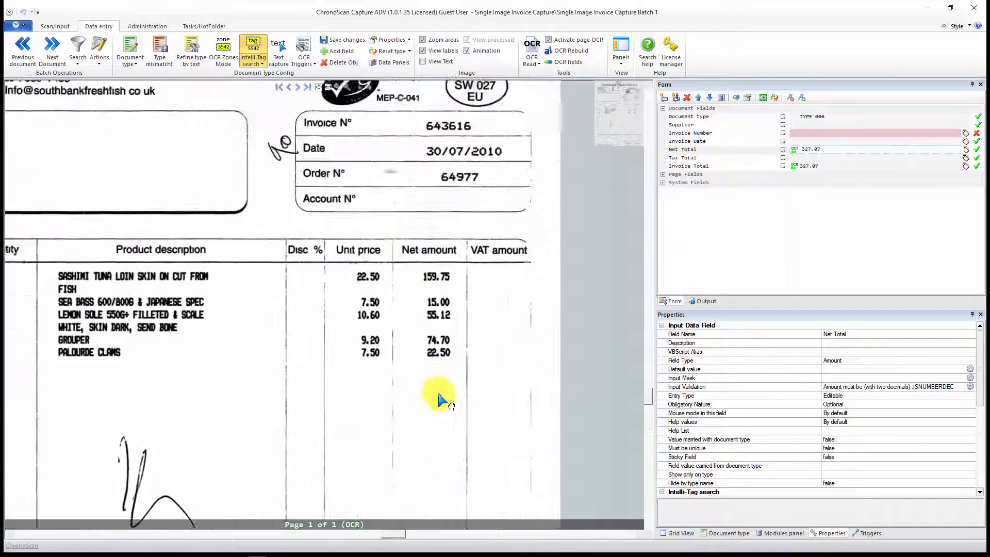
Step: Try to link an Intelli-Tag from the "Invoice N°" label to Invoice Number, and turn on display of the recognised page text
left_click(807, 141)
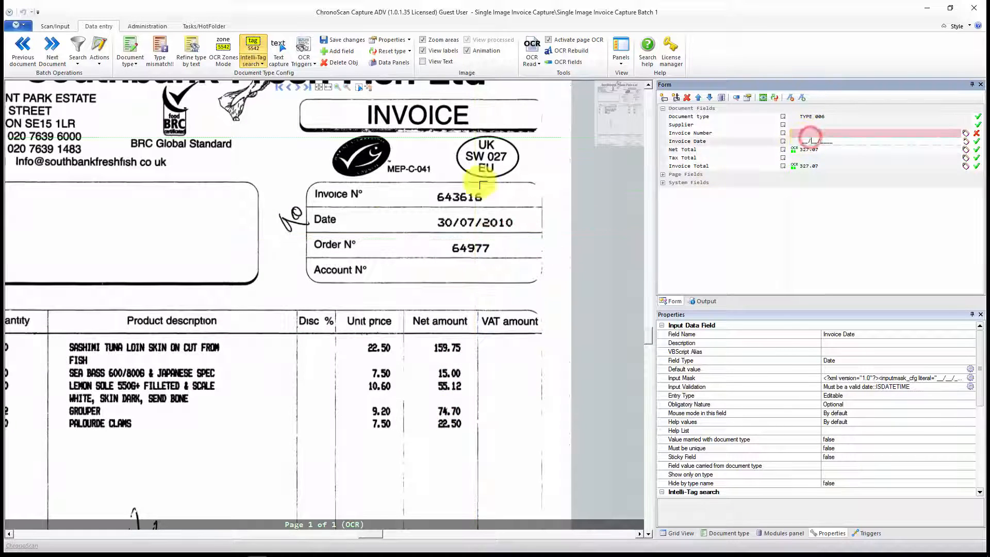
left_click(815, 128)
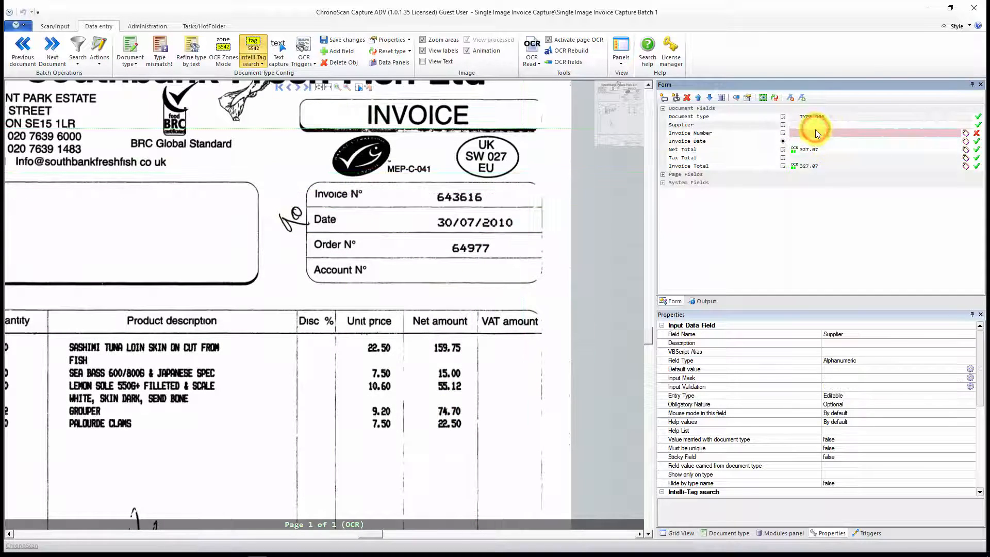
left_click(816, 134)
left_click(253, 49)
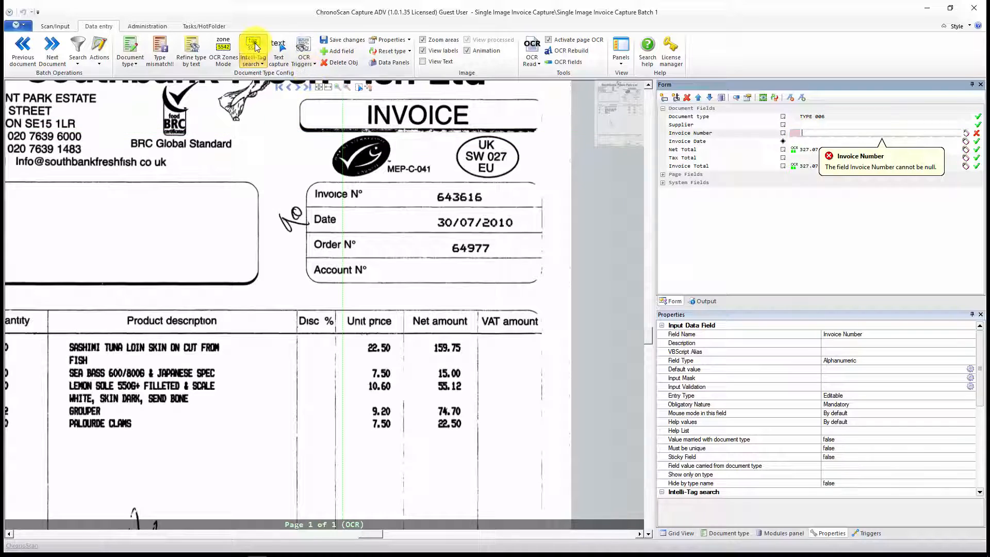
left_click_drag(312, 184, 376, 204)
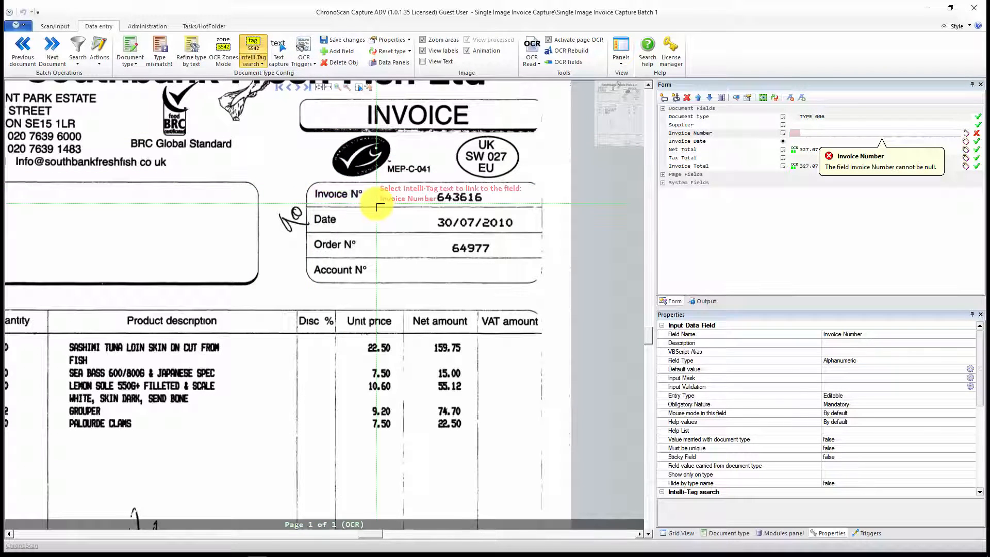
left_click(441, 61)
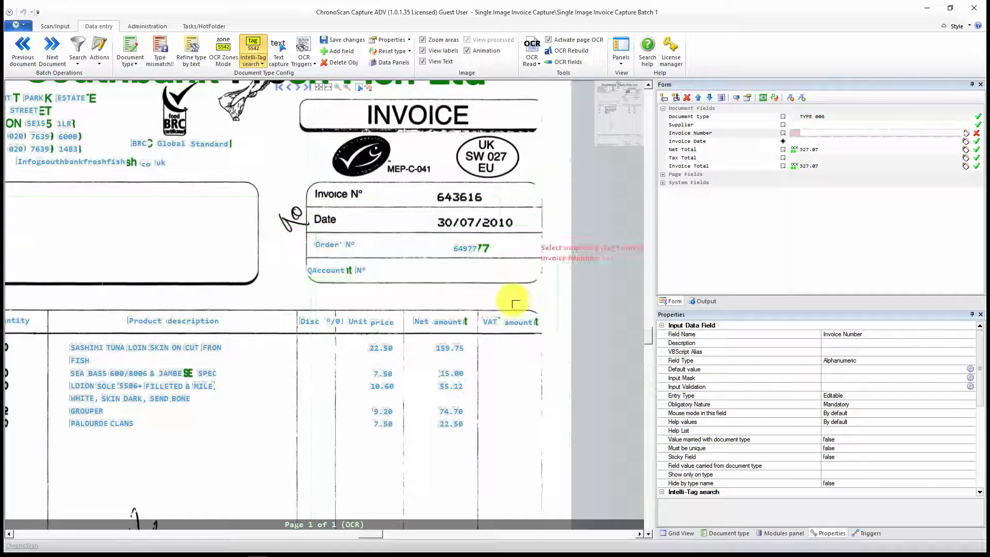
Step: Switch to OCR zones and draw an Invoice Number zone around the value beside "Invoice N°" in the header box
left_click(230, 47)
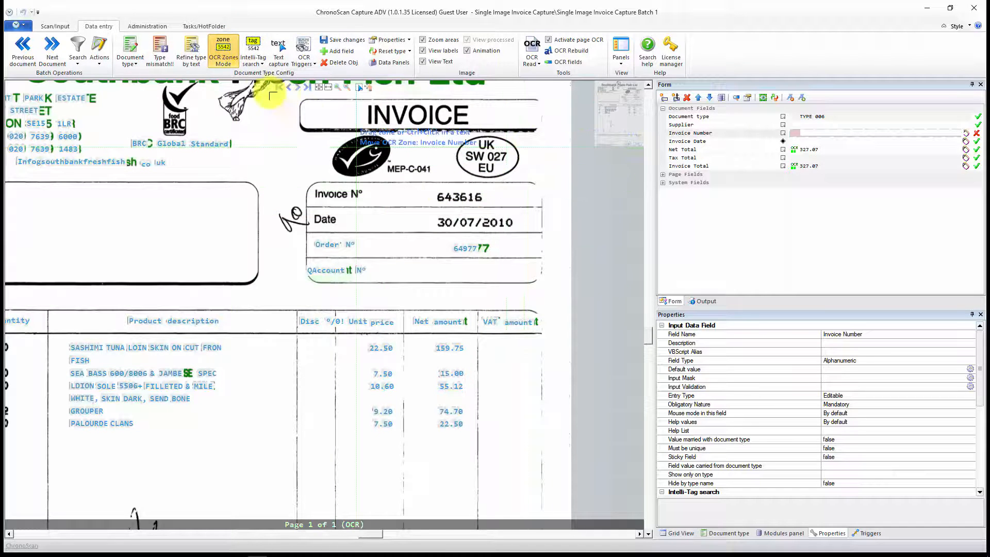
left_click(822, 133)
left_click_drag(431, 185, 506, 205)
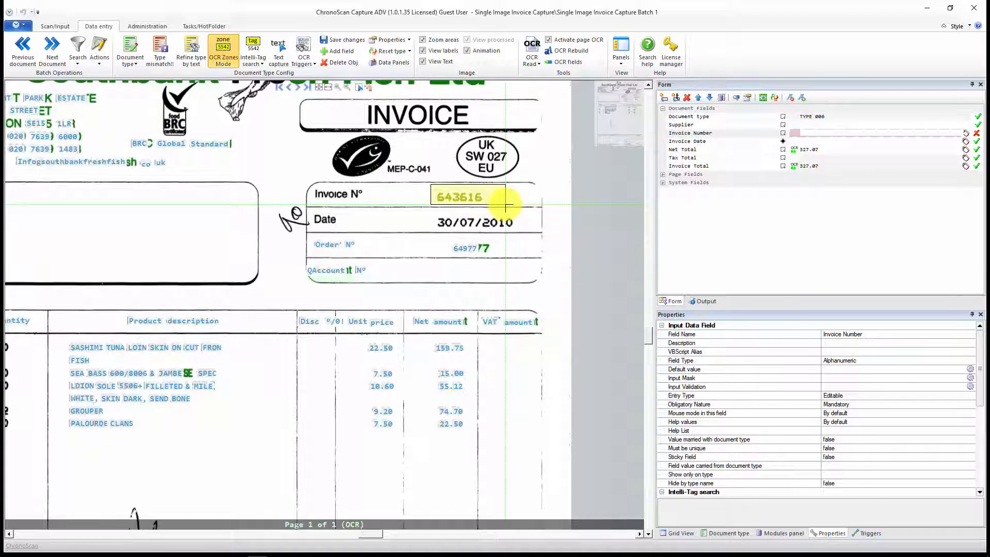
left_click(506, 205)
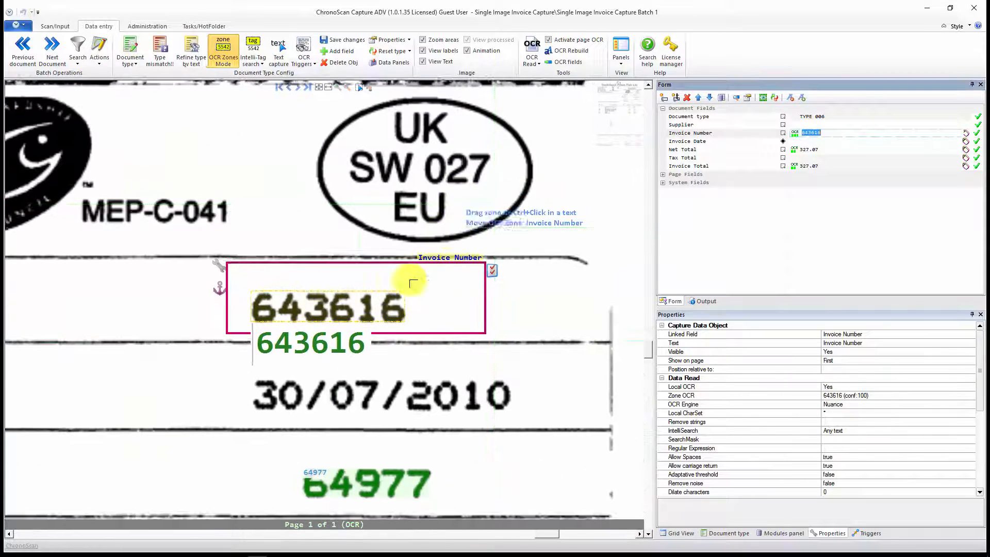
scroll(353, 341, "down", 2)
left_click_drag(416, 361, 462, 273)
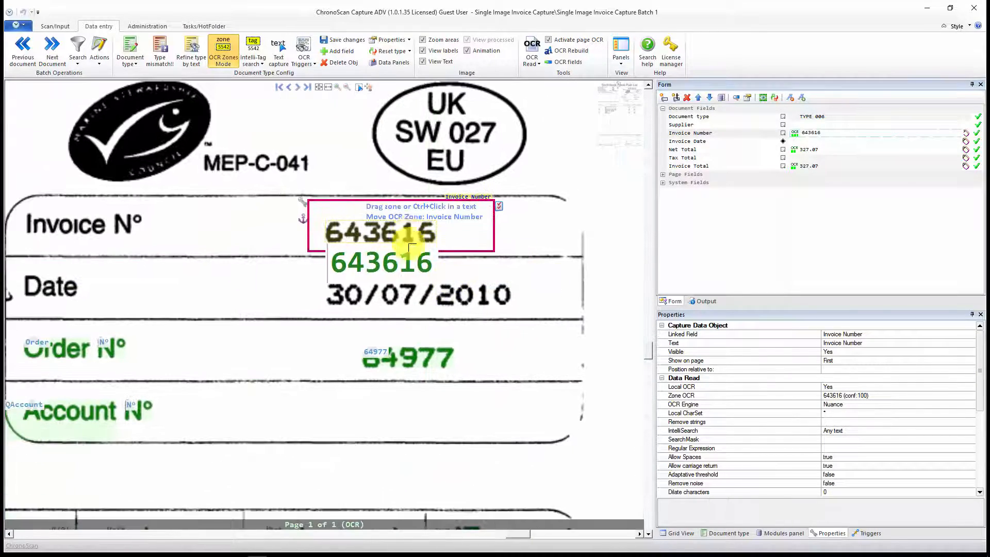
scroll(264, 282, "down", 2)
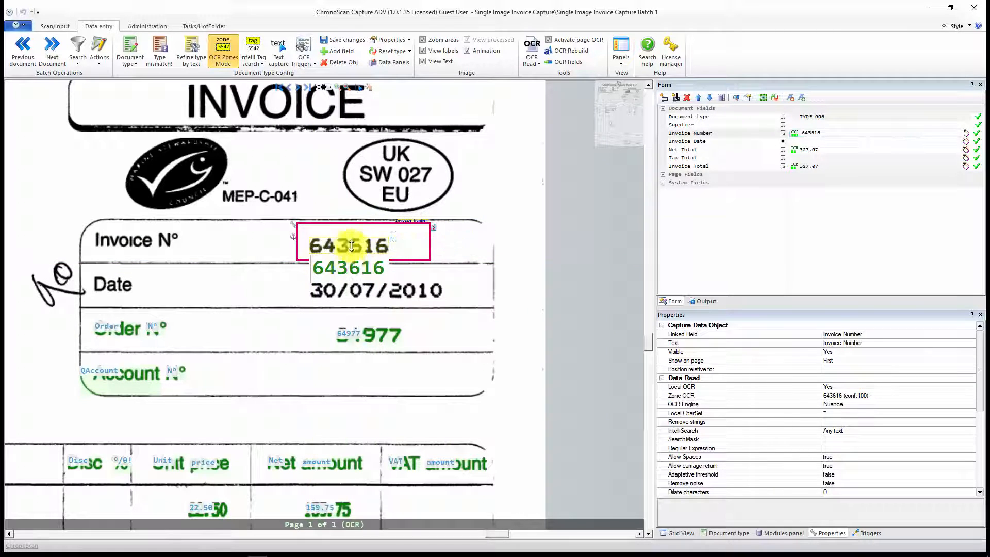
Step: Draw an OCR zone for Invoice Date around the value beside "Date" in the header box
left_click(807, 142)
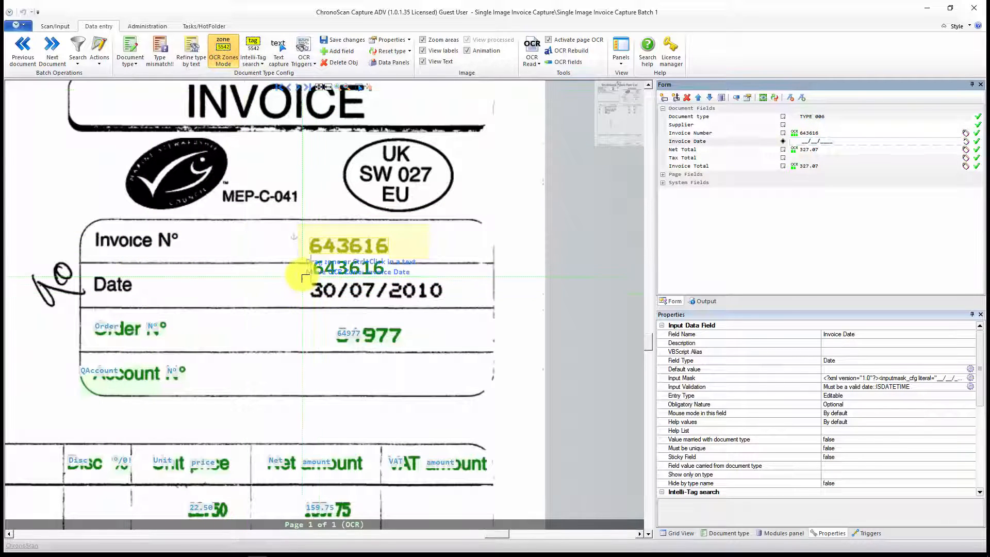
left_click_drag(303, 277, 471, 305)
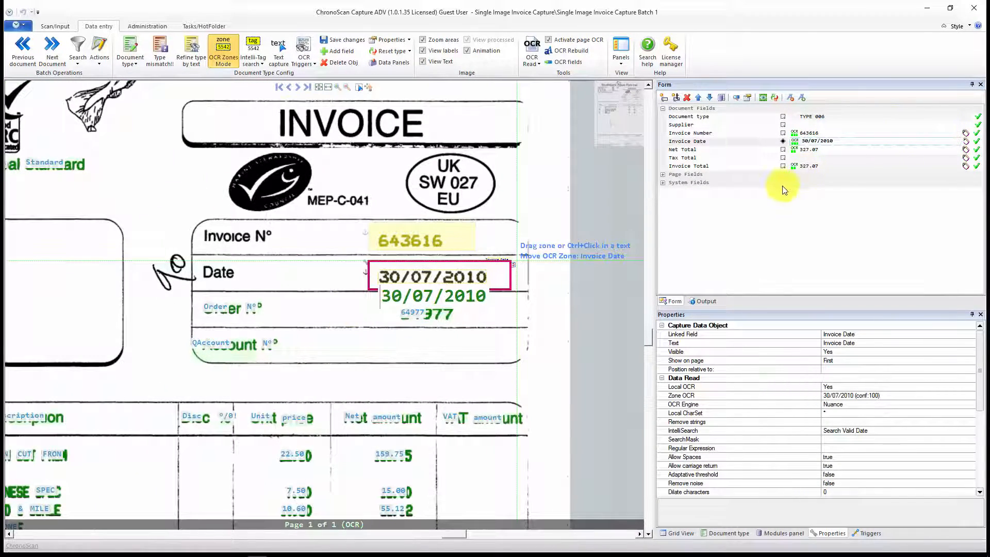
left_click(814, 158)
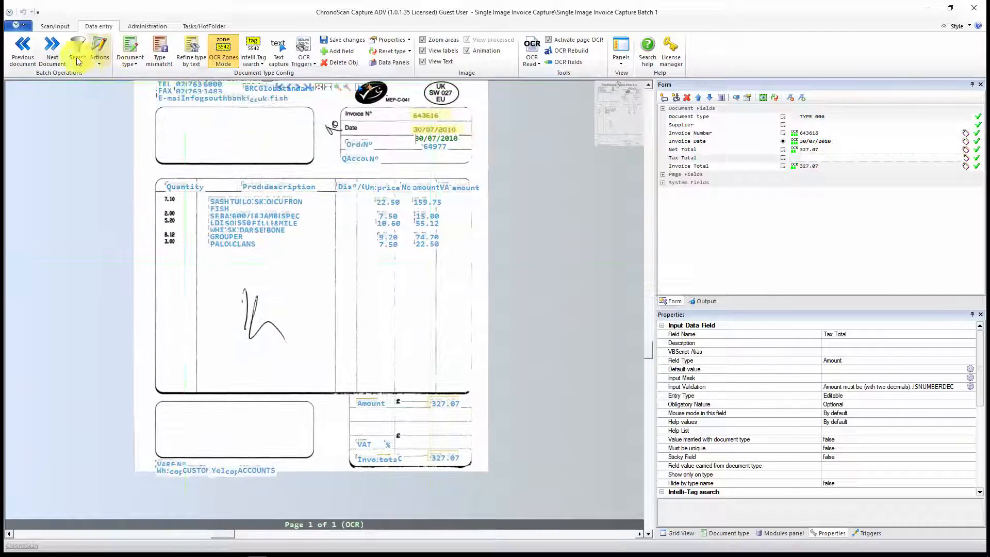
Step: Return to the batch's document list, widen the form and grid area, and select all documents in the grid
left_click(57, 26)
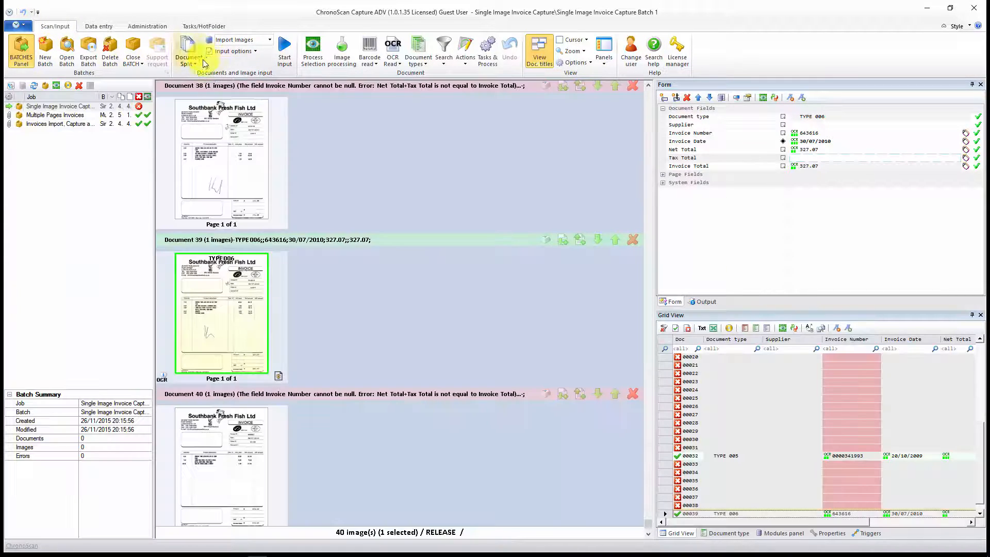
scroll(248, 302, "up", 20)
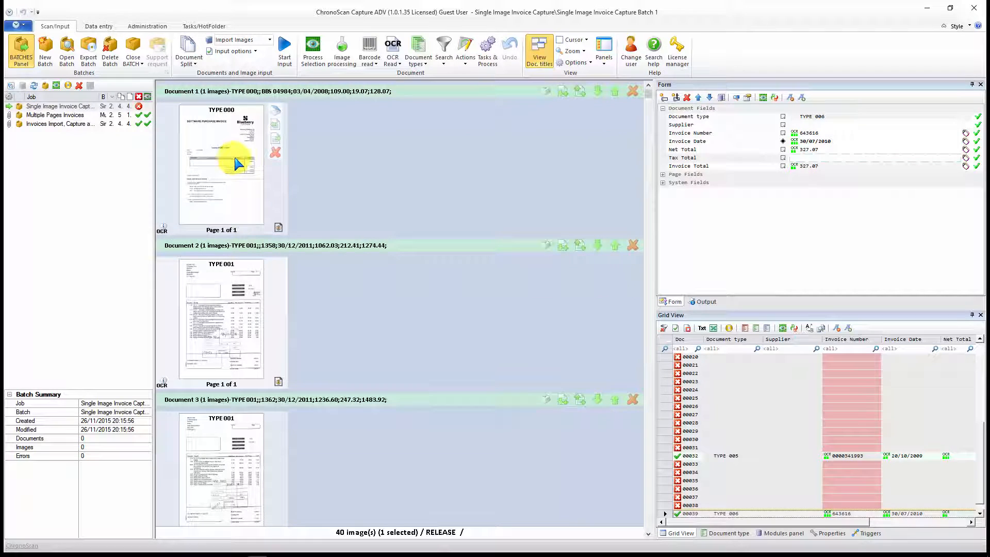
left_click(671, 346)
left_click_drag(653, 331, 488, 330)
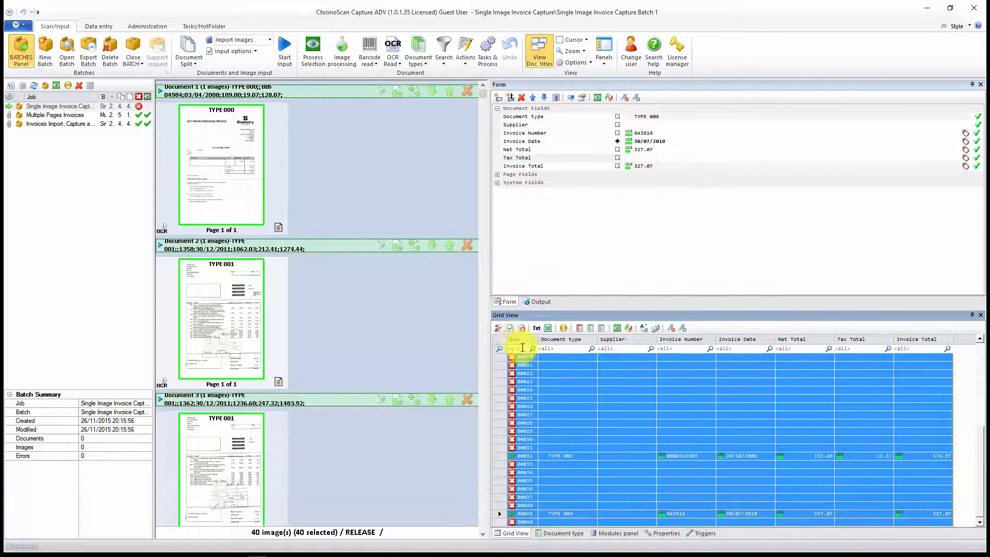
left_click(502, 536)
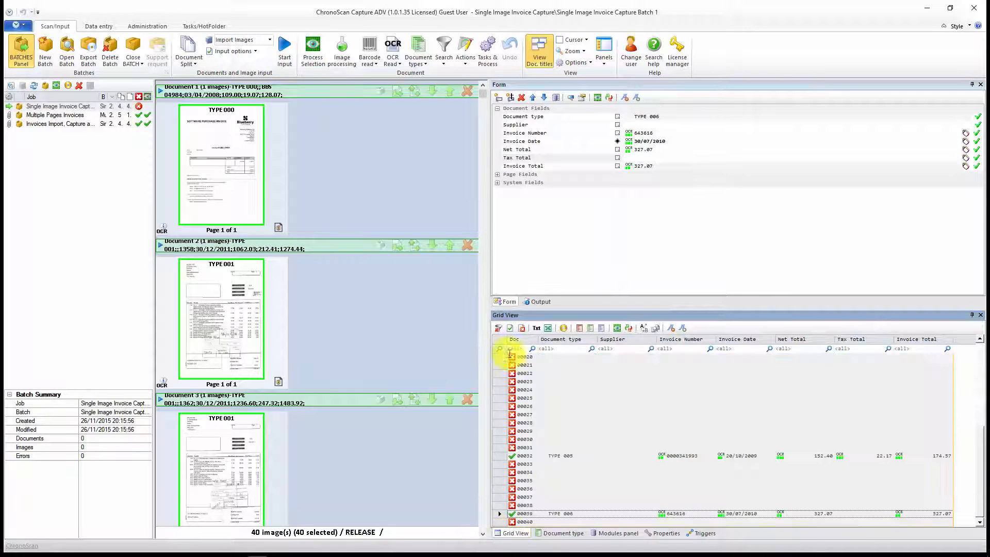
left_click(500, 340)
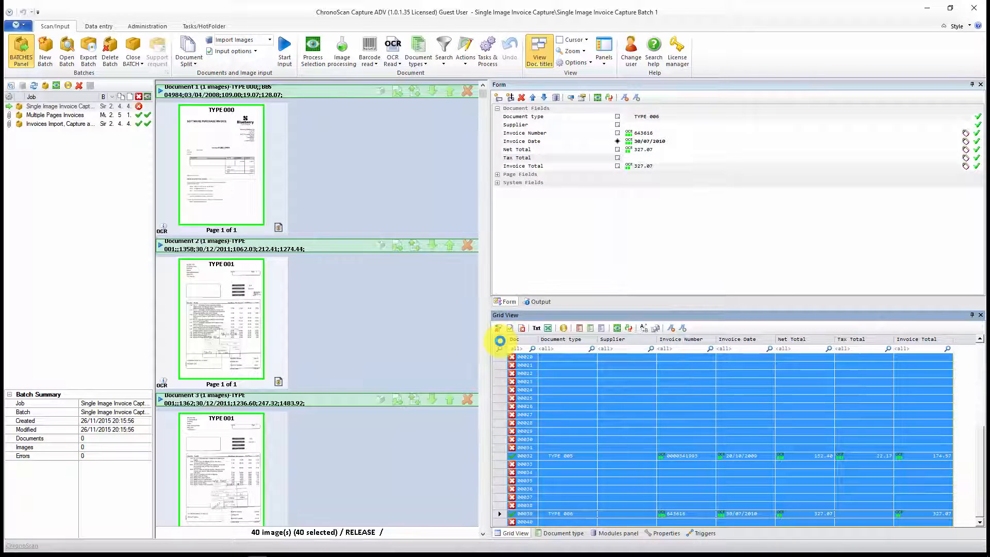
Step: Clear the captured field values from all selected documents in the grid
left_click(630, 329)
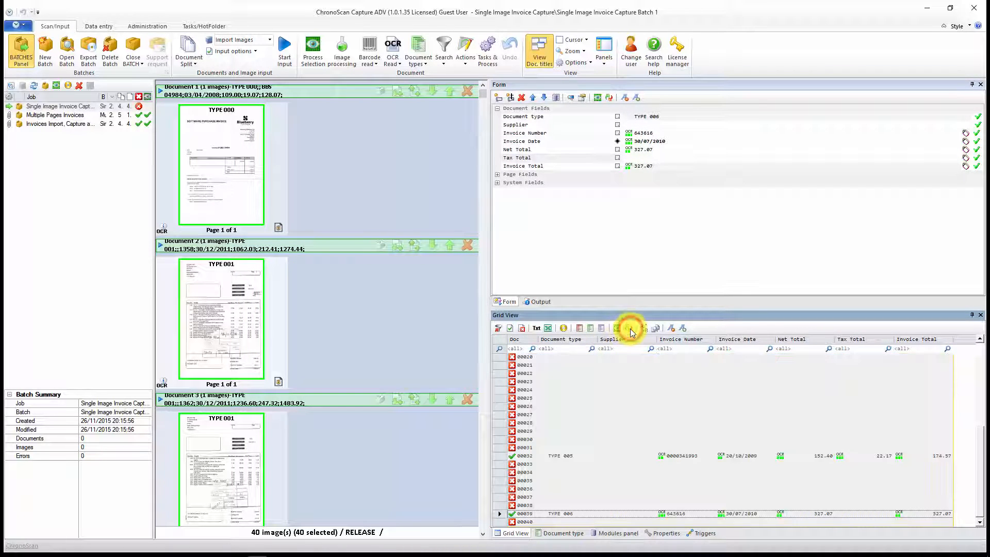
left_click(528, 305)
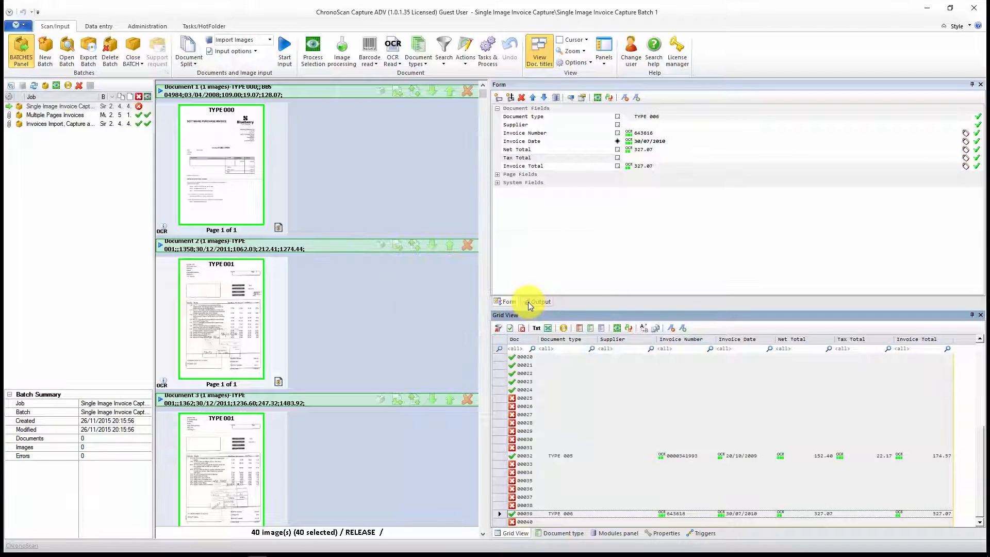
scroll(565, 411, "up", 7)
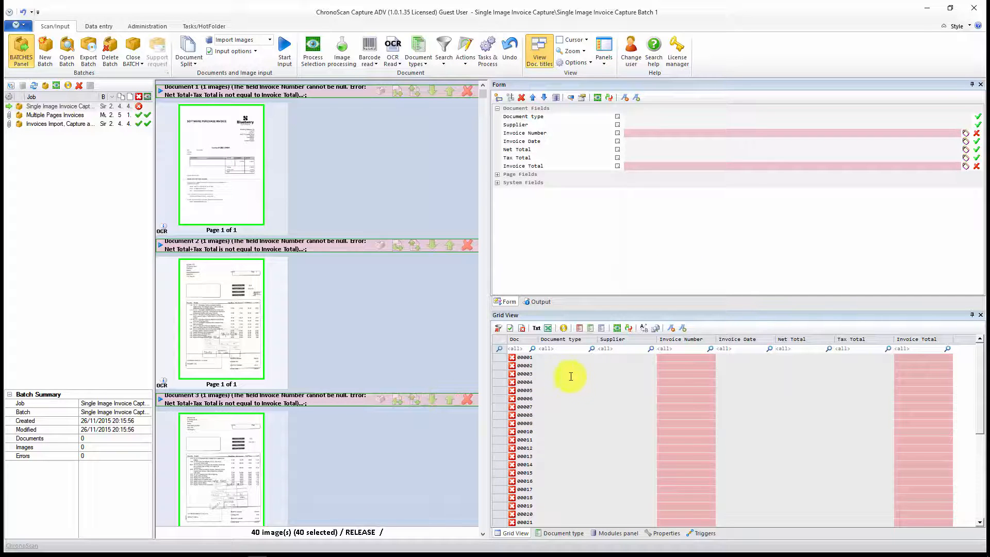
Step: Reselect all documents in the grid and process them again with the existing OCR, type detection, field reading and Intelli-Tag tasks
left_click(499, 343)
left_click(618, 329)
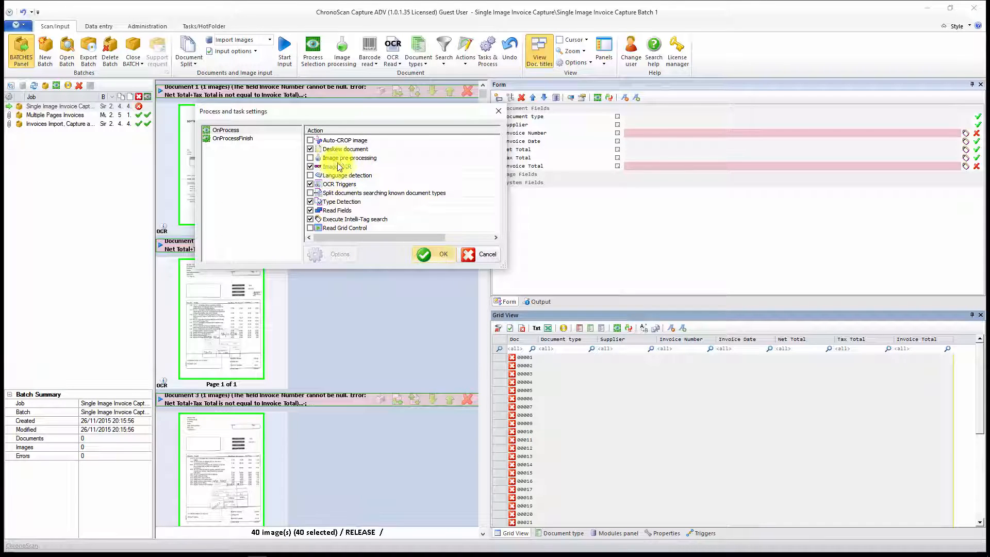
left_click(439, 255)
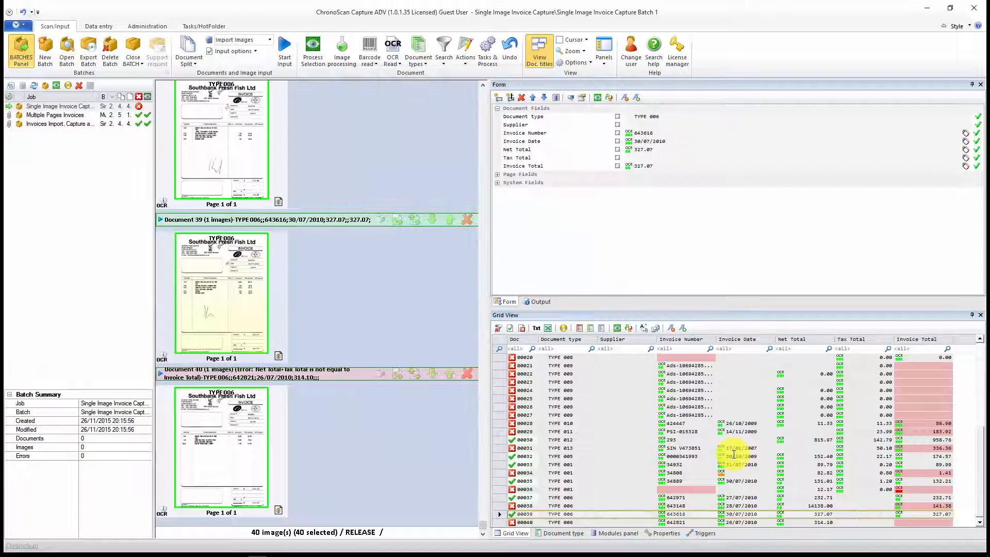
Step: Examine the reprocessed documents in the grid for missing or mismatched invoice numbers, dates and totals
scroll(744, 450, "up", 6)
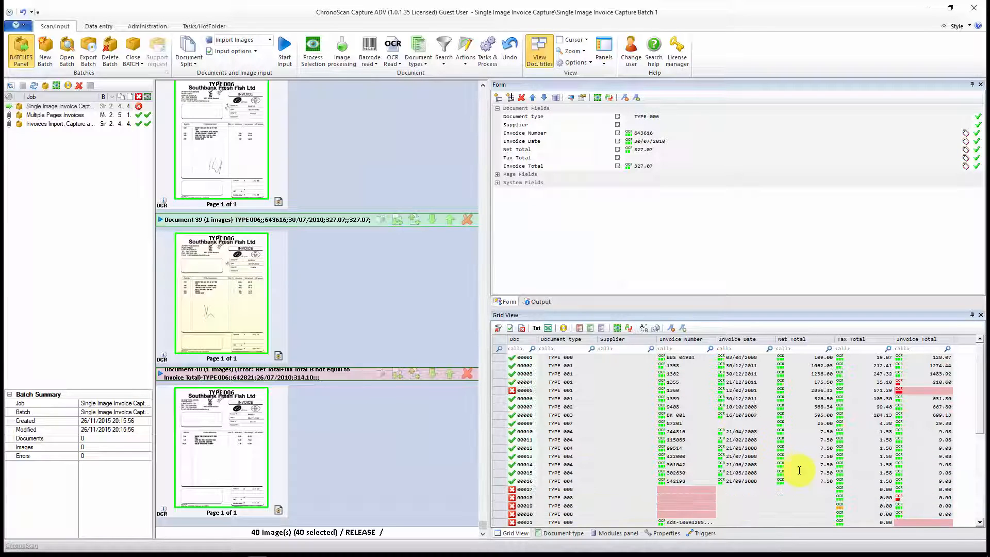
scroll(817, 471, "down", 6)
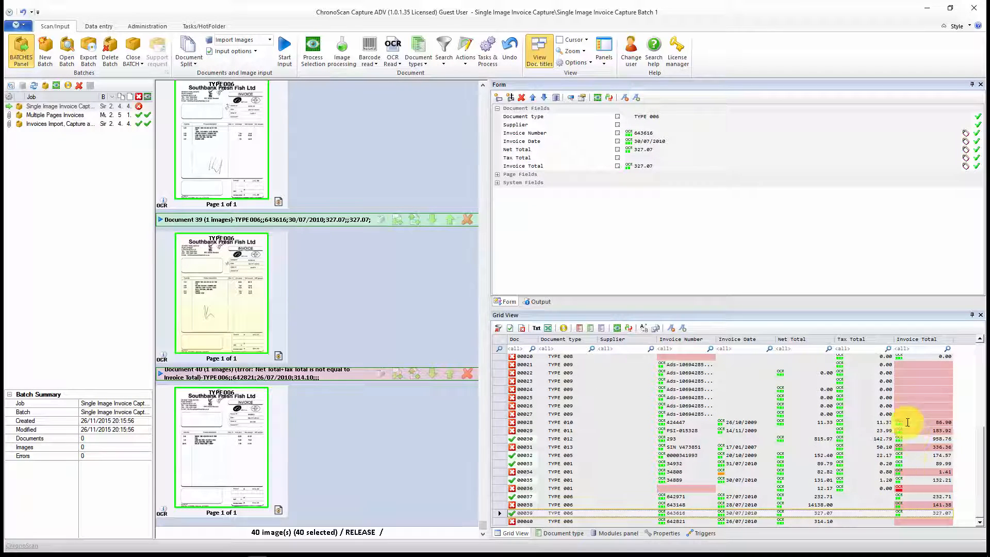
scroll(902, 450, "up", 2)
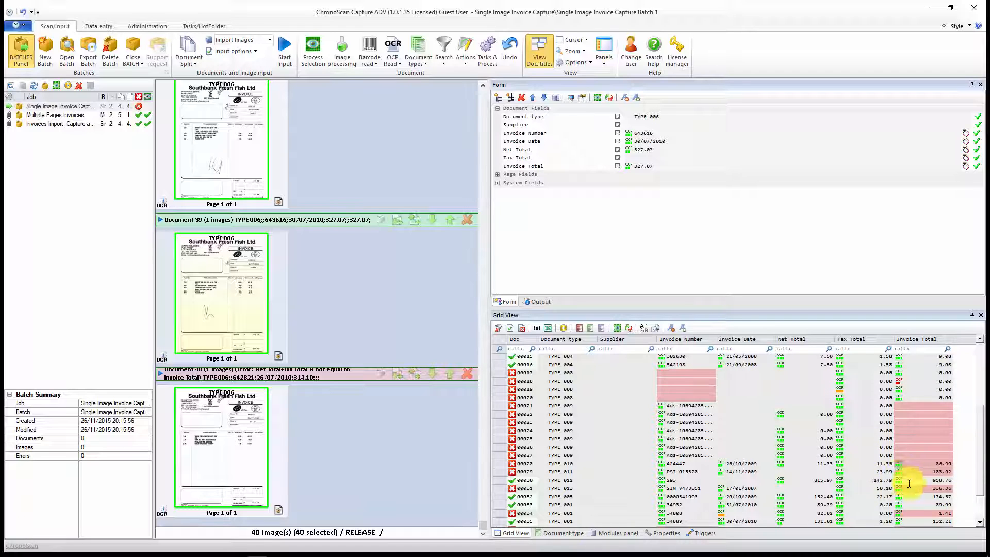
left_click(903, 413)
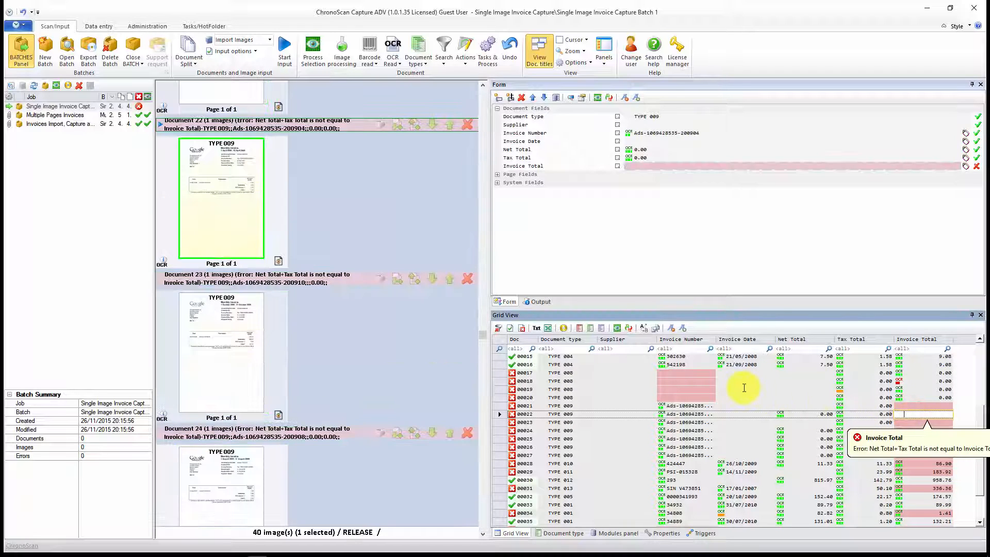
left_click(737, 382)
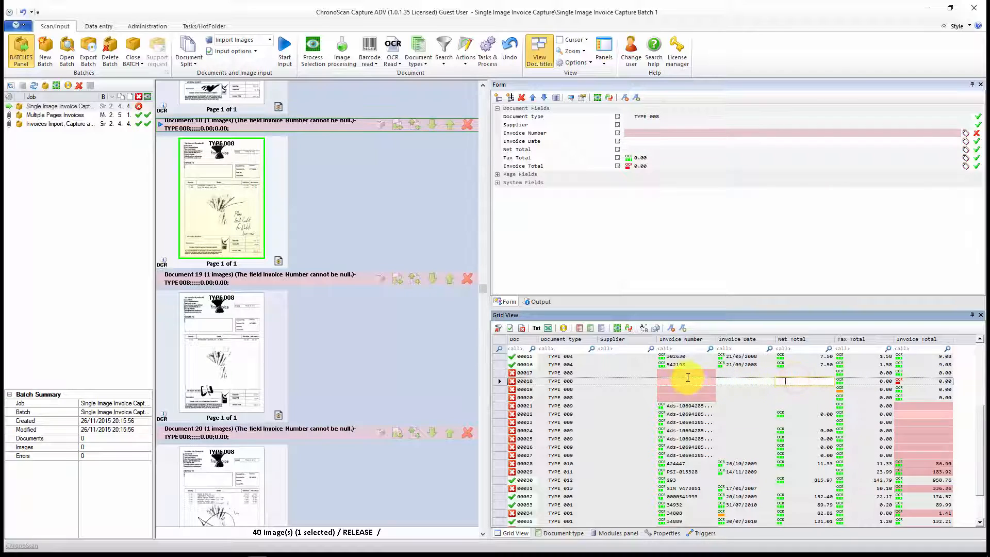
scroll(705, 419, "down", 2)
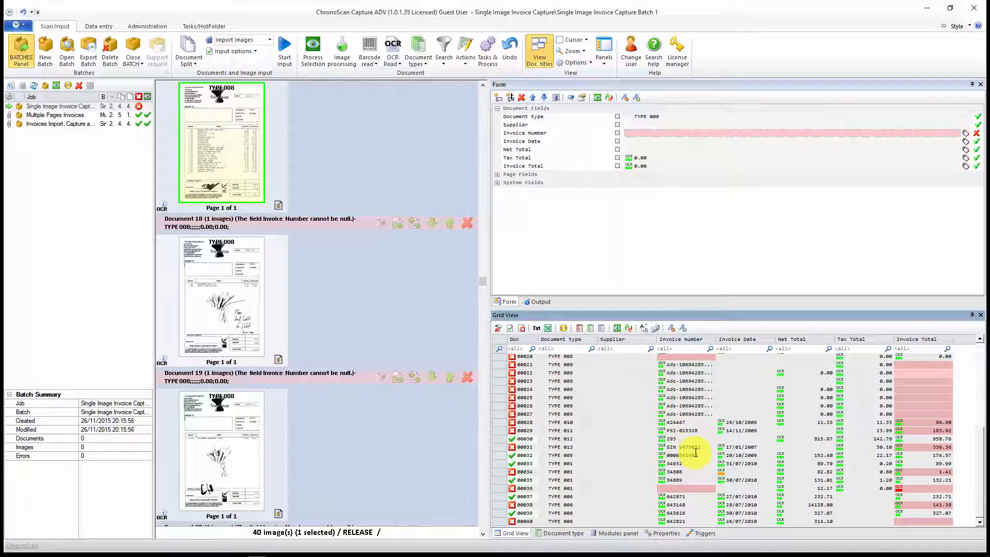
scroll(276, 287, "up", 15)
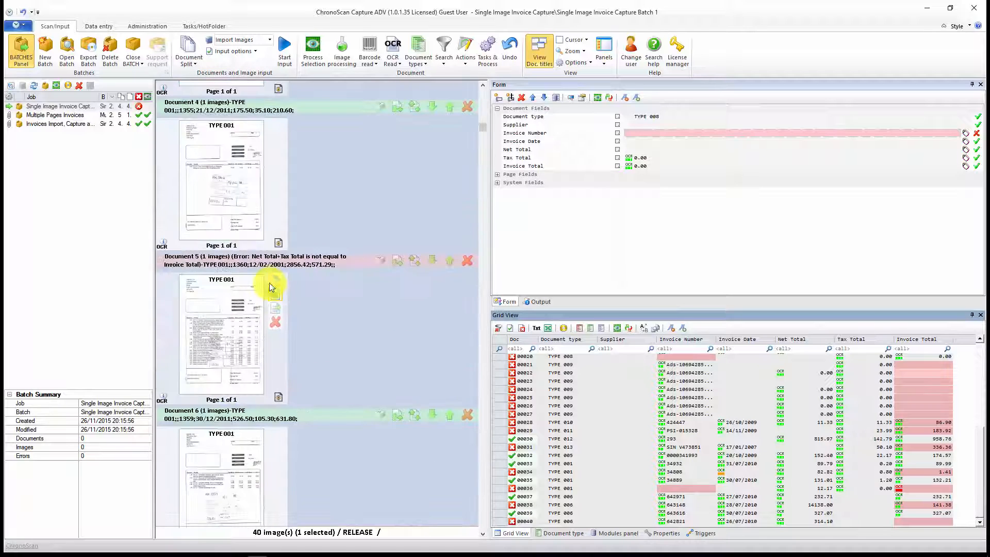
left_click(214, 166)
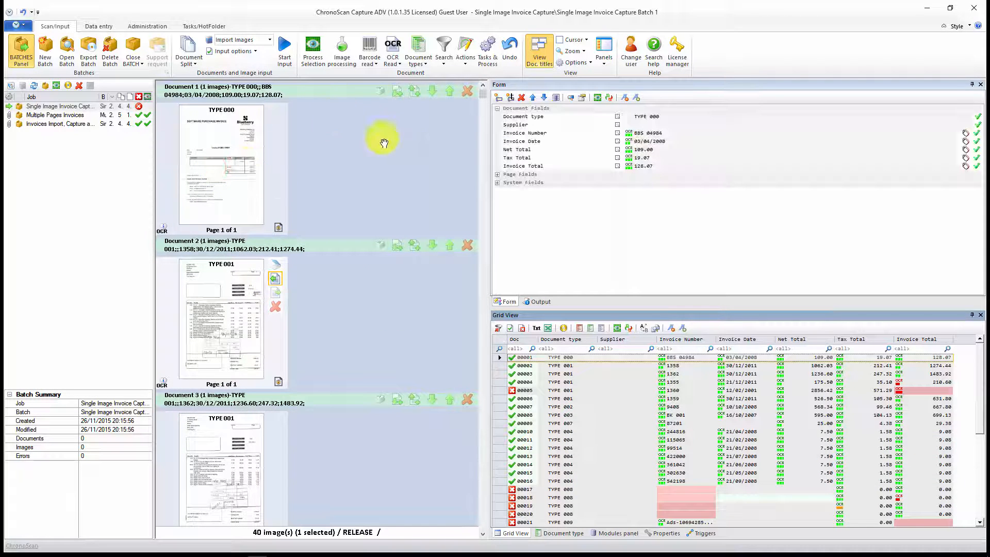
Step: Filter the batch to documents with errors, open document 5 for data entry, and hide its recognised page text
left_click(446, 64)
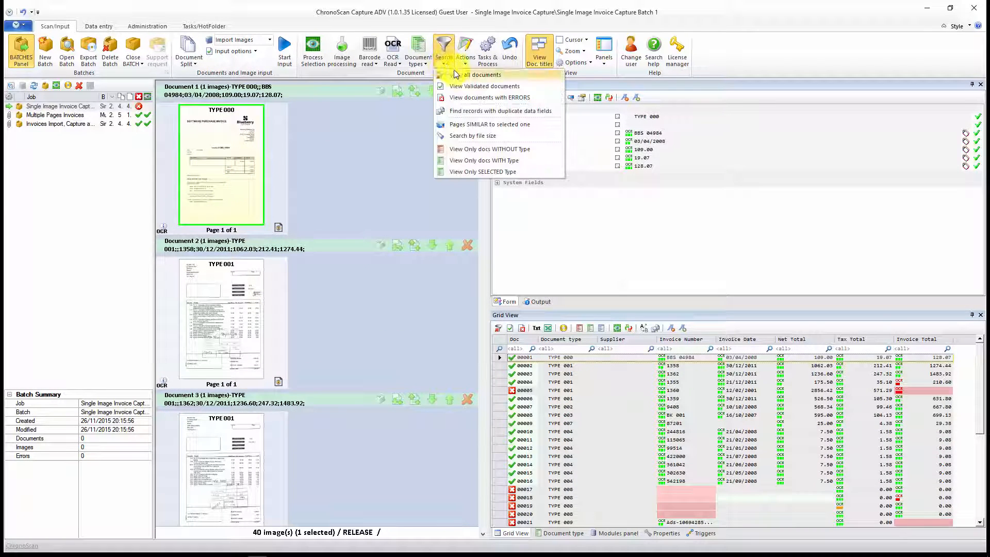
left_click(463, 99)
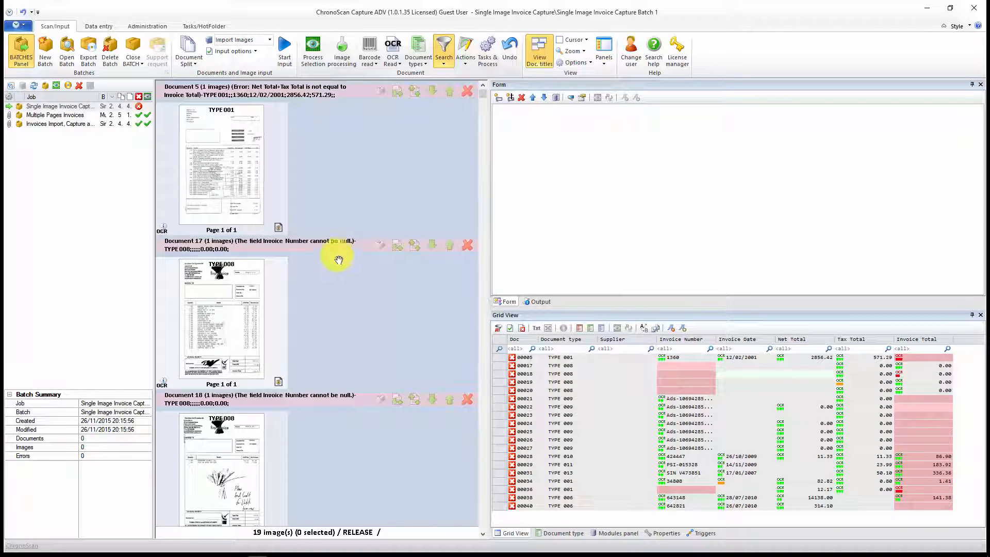
double_click(207, 151)
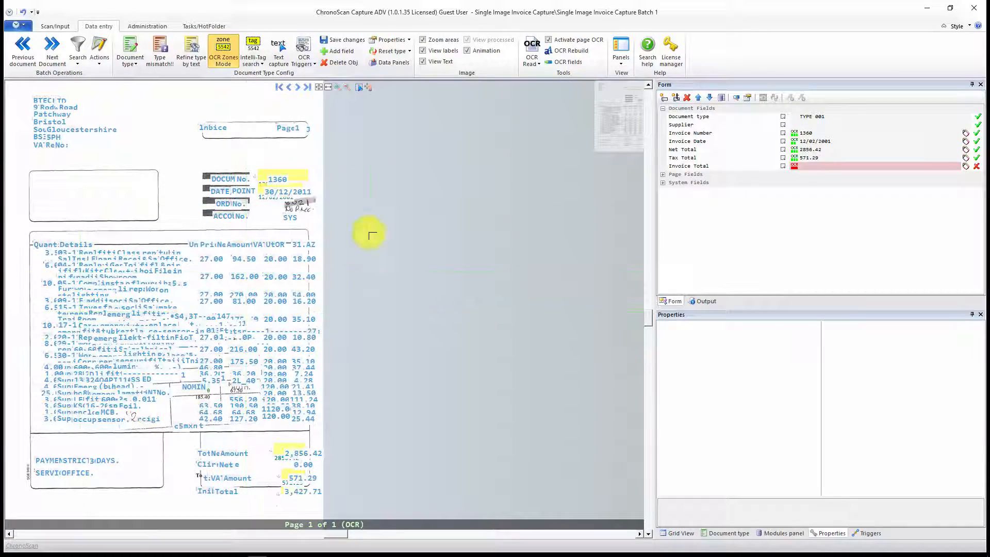
left_click(423, 62)
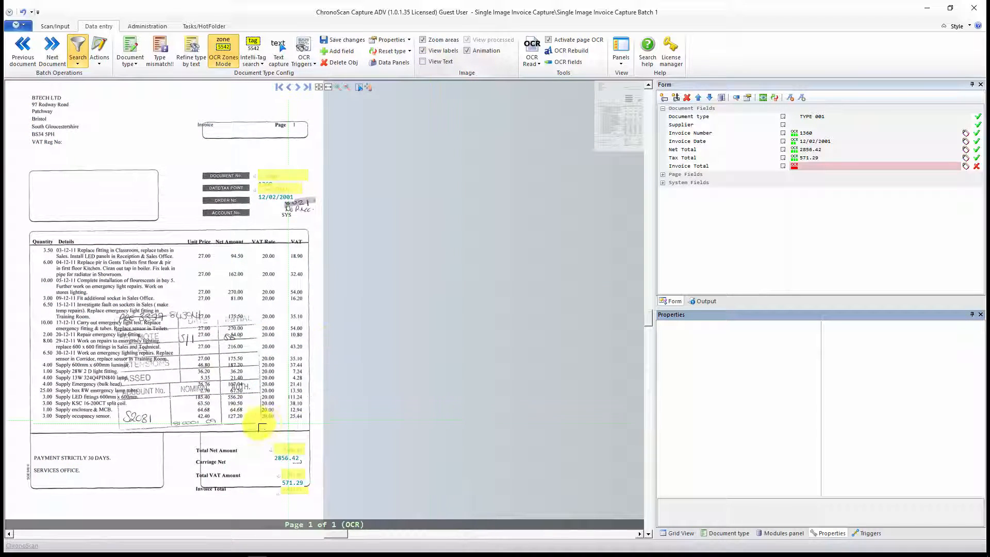
Step: Try the Adjust option in the read settings of the Invoice Total OCR zone and accept the settings
scroll(358, 305, "up", 5)
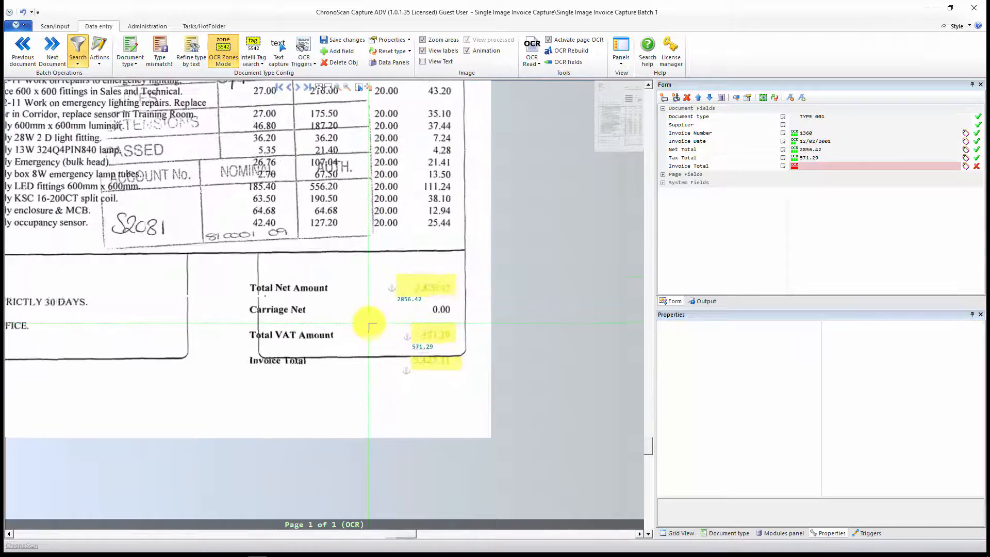
left_click(458, 392)
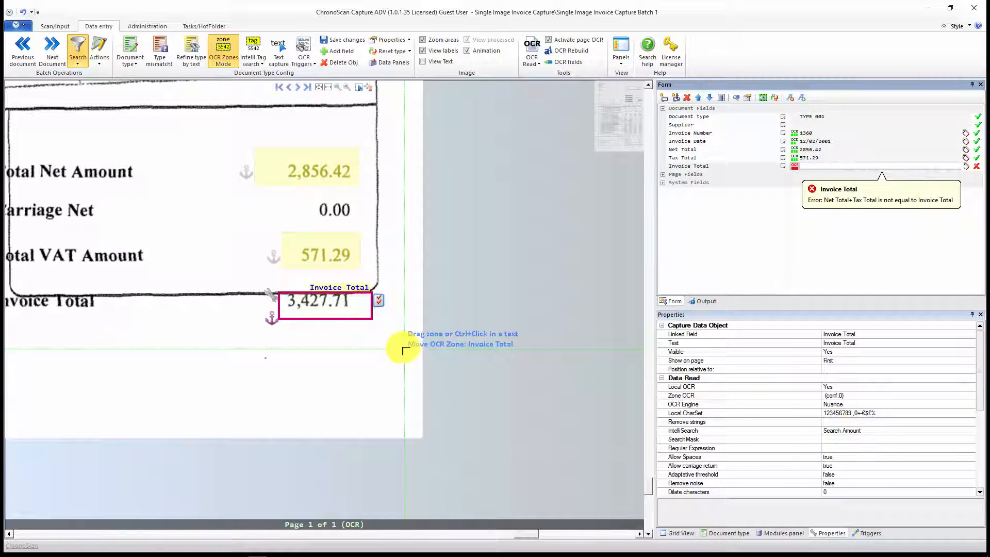
left_click(379, 300)
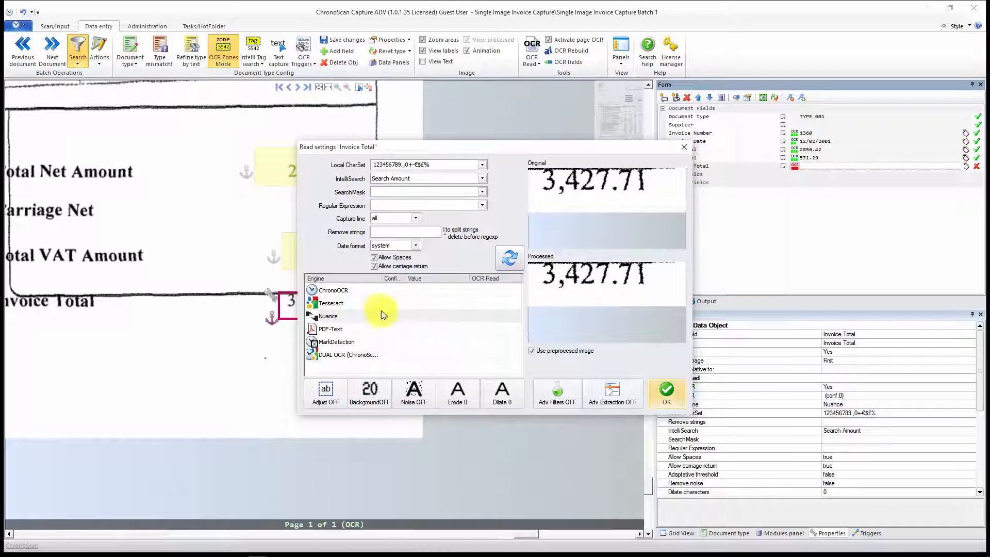
left_click(326, 398)
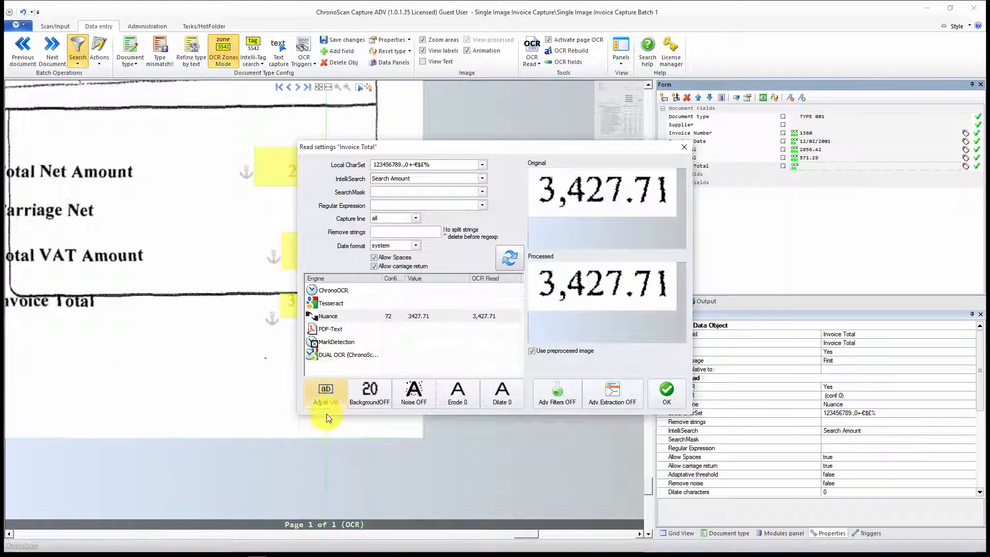
left_click(330, 393)
left_click(665, 394)
Step: Enter 3427.71 as the Invoice Total of document 5 and return to the batch's document list
left_click(818, 168)
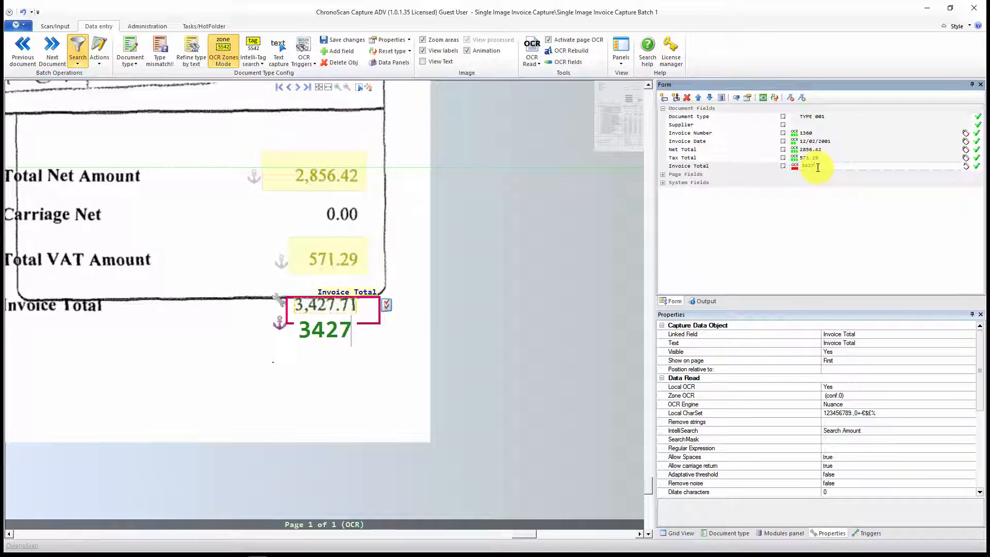
key("Return")
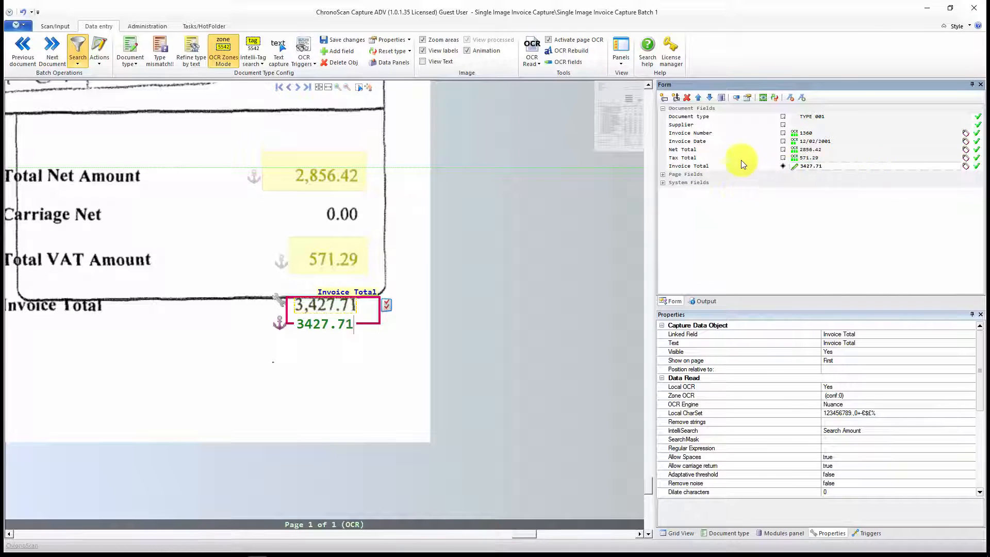
left_click(55, 26)
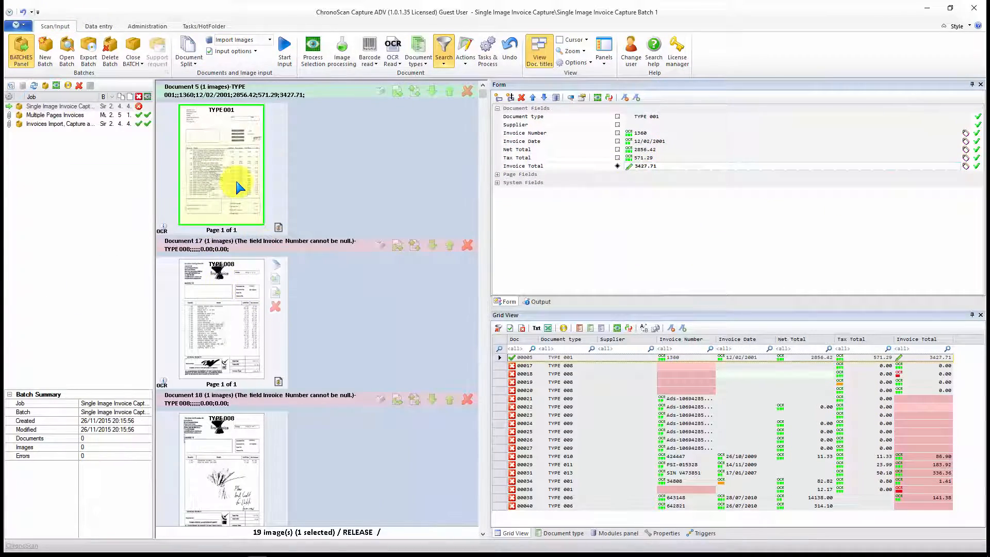
Step: Go to the next document with errors, the TYPE 008 First Choice invoice, and check its recognised page text around the header box
double_click(240, 188)
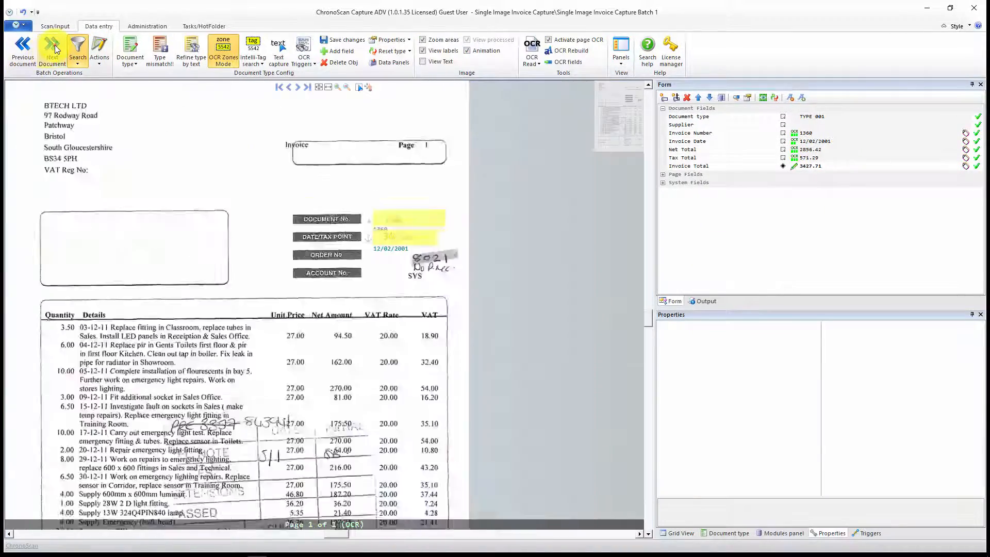
left_click(53, 47)
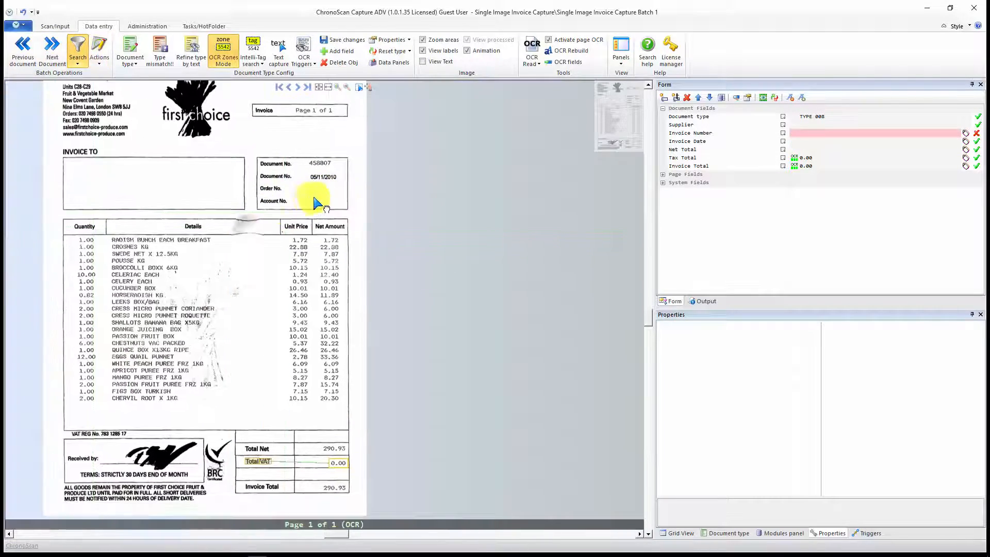
left_click(429, 61)
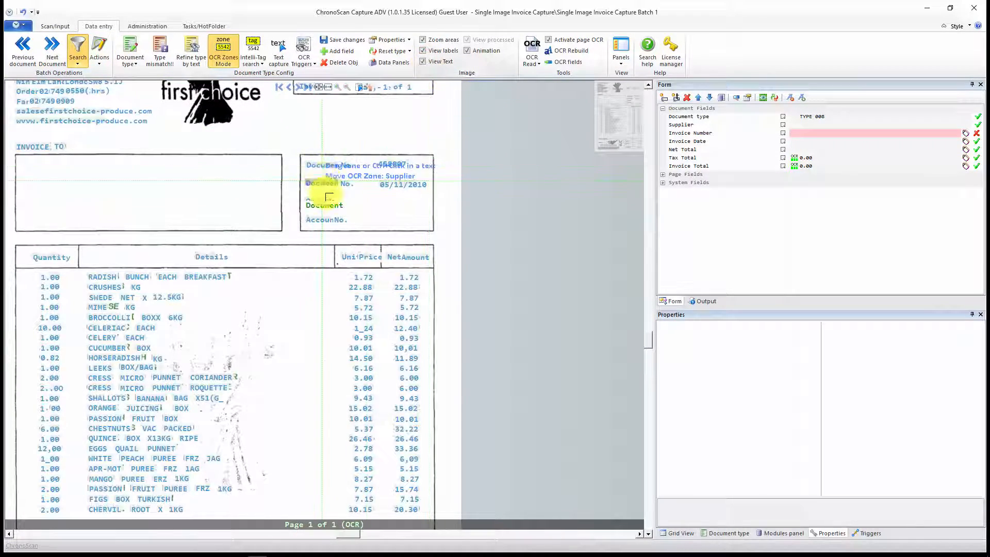
left_click(428, 61)
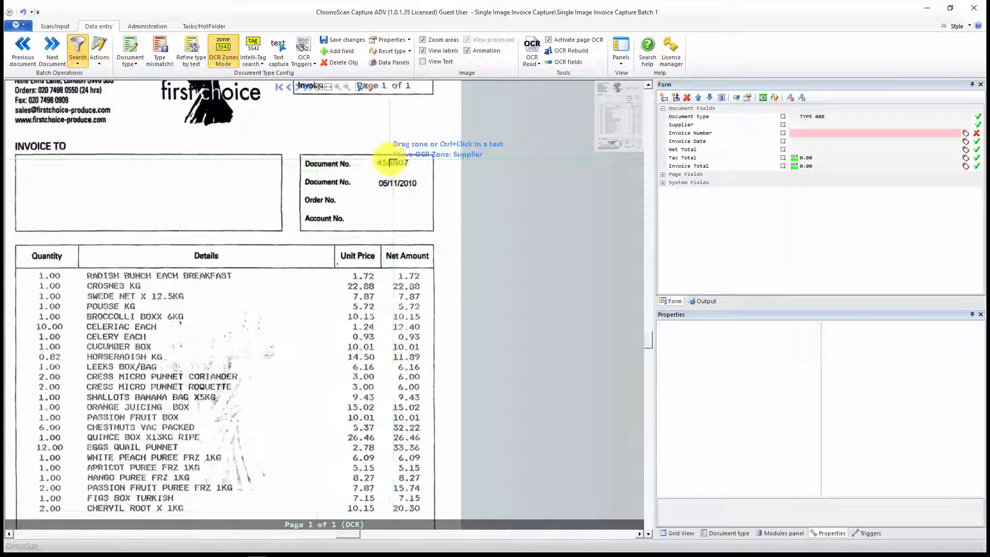
scroll(413, 202, "up", 3)
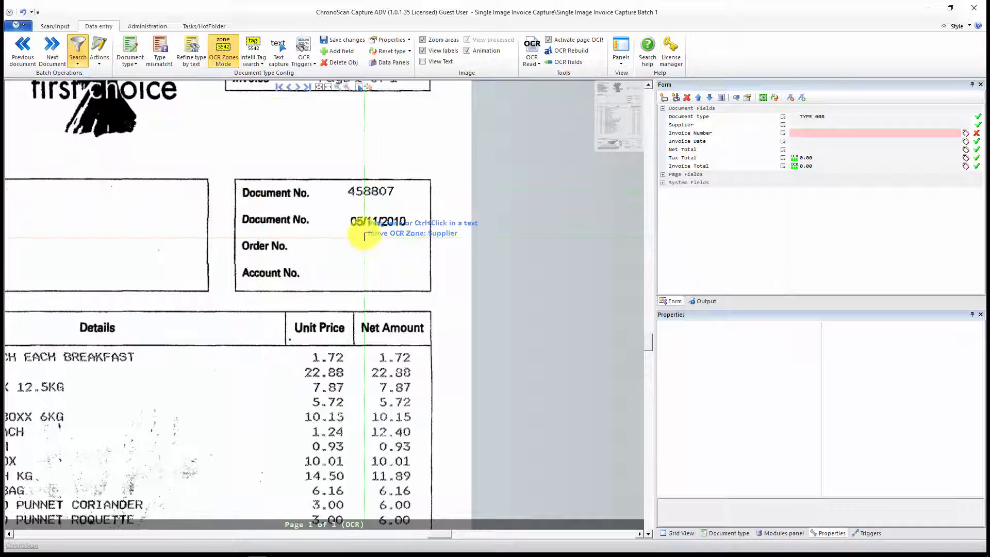
Step: Review the existing Intelli-Tags in the INVOICE NO list of the Invoice Number field
left_click(823, 135)
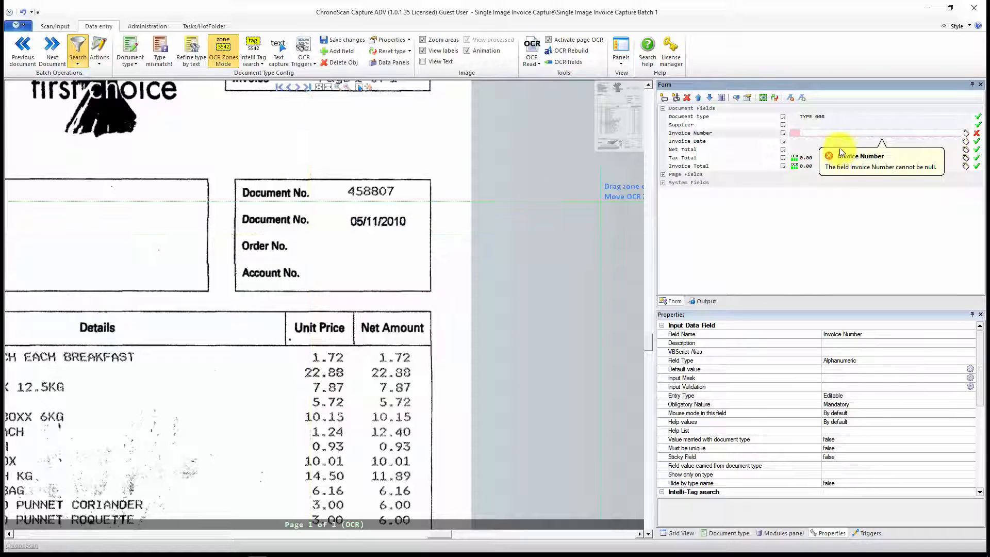
left_click(966, 135)
left_click(560, 132)
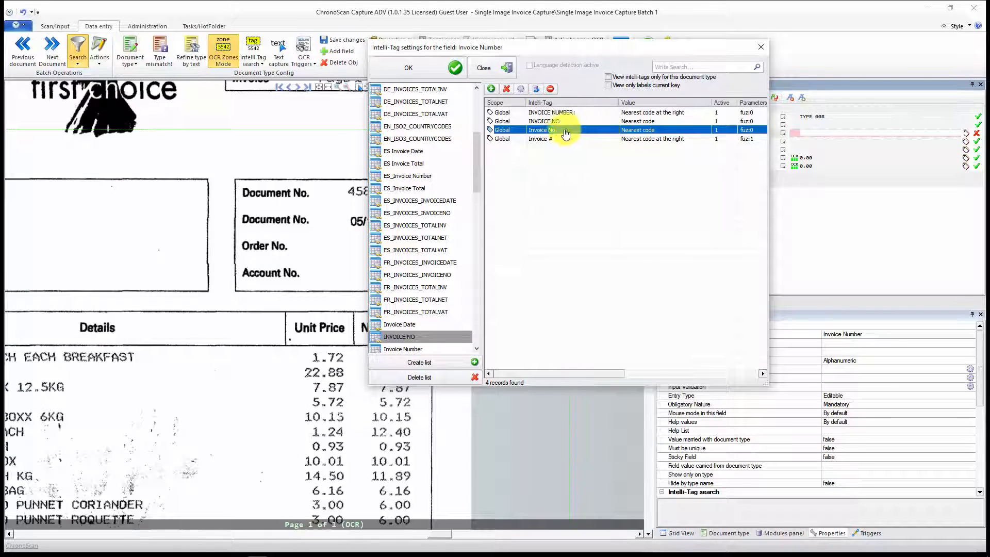
left_click(409, 69)
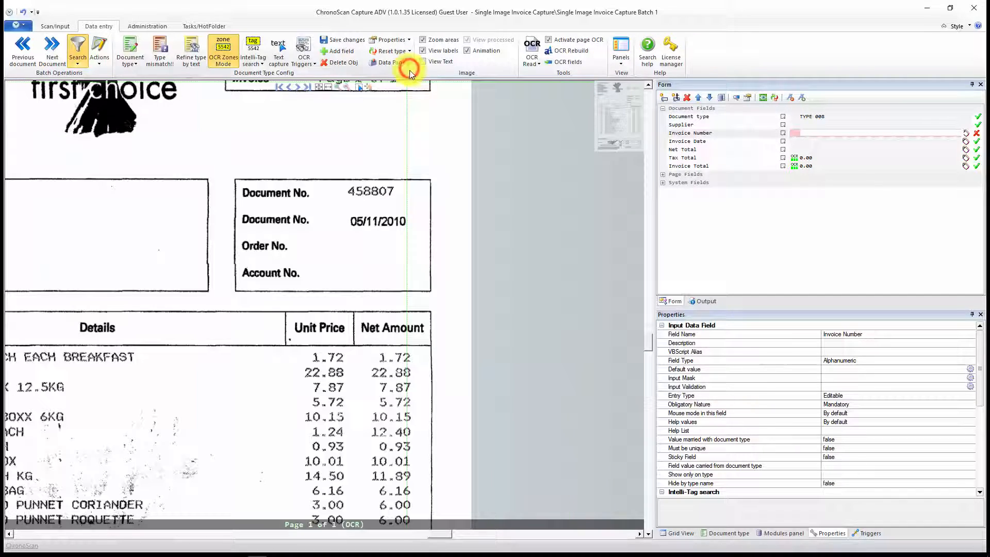
Step: Add the first "Document No." label as an Intelli-Tag for Invoice Number, searching for the nearest code with fuzzy level 1
left_click(250, 46)
left_click(818, 136)
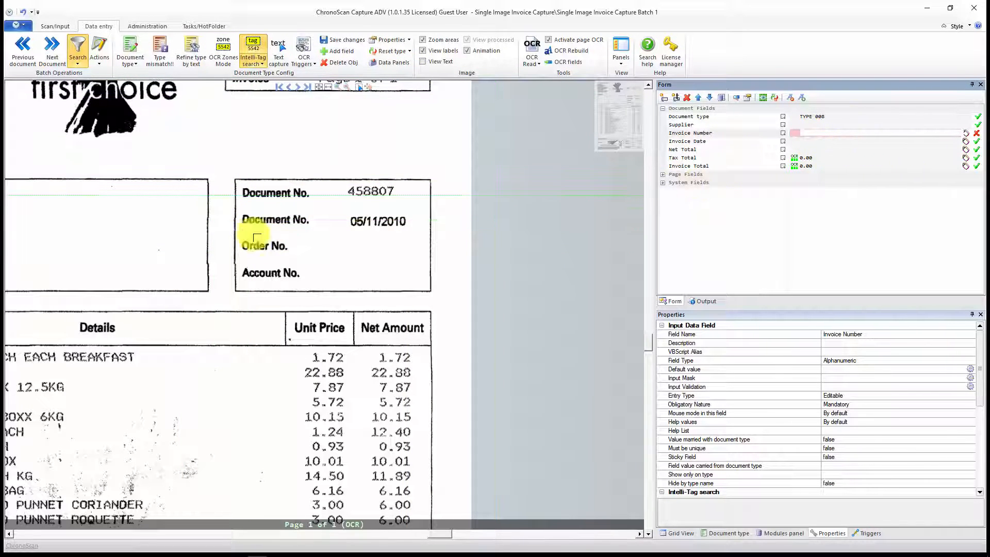
left_click_drag(240, 189, 327, 201)
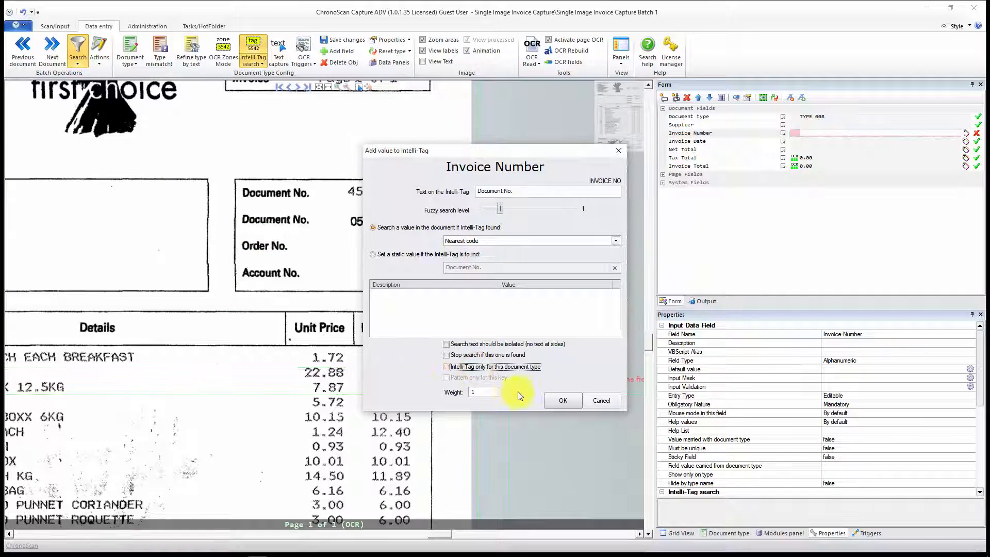
left_click(561, 401)
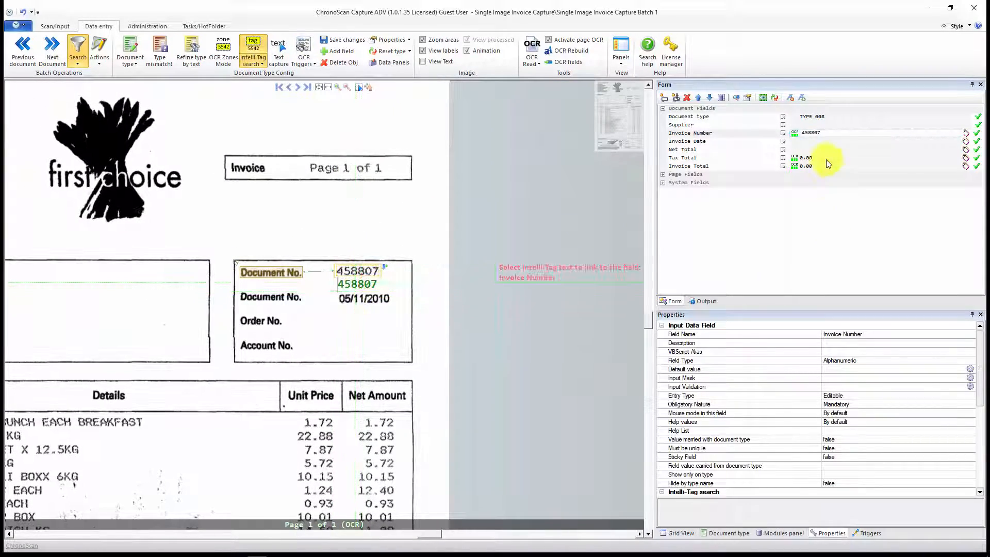
Step: Draw an OCR zone around the date 05/11/2010 in the header box to capture the Invoice Date
left_click(829, 142)
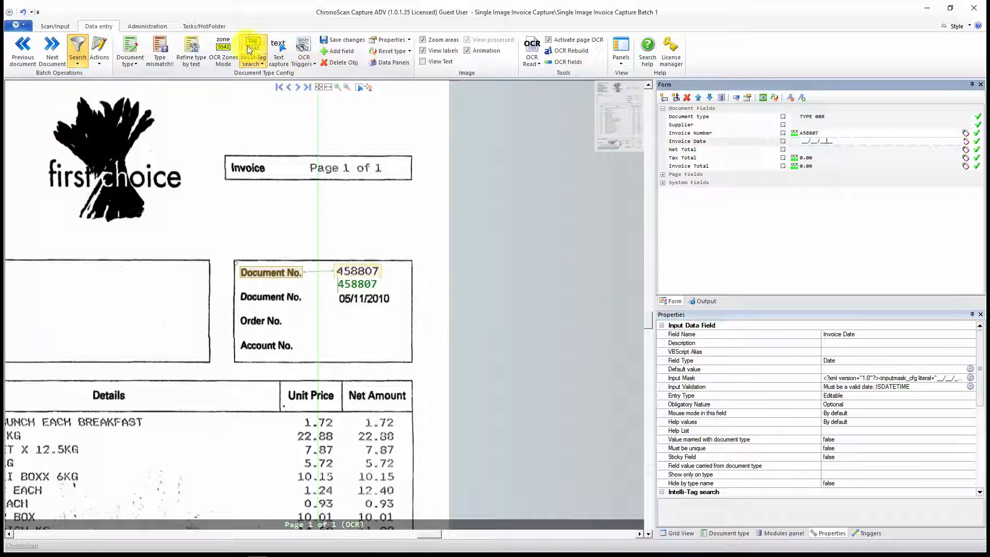
left_click_drag(331, 287, 404, 311)
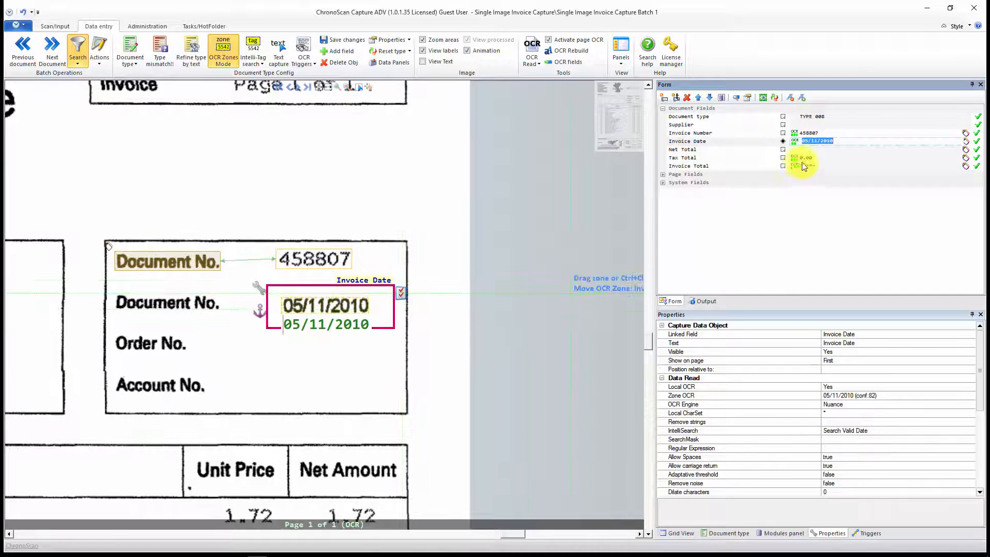
Step: Add the "Total Net" label as an Intelli-Tag for Net Total, with fuzzy level 0 and nearest valid amount at the right
left_click(818, 150)
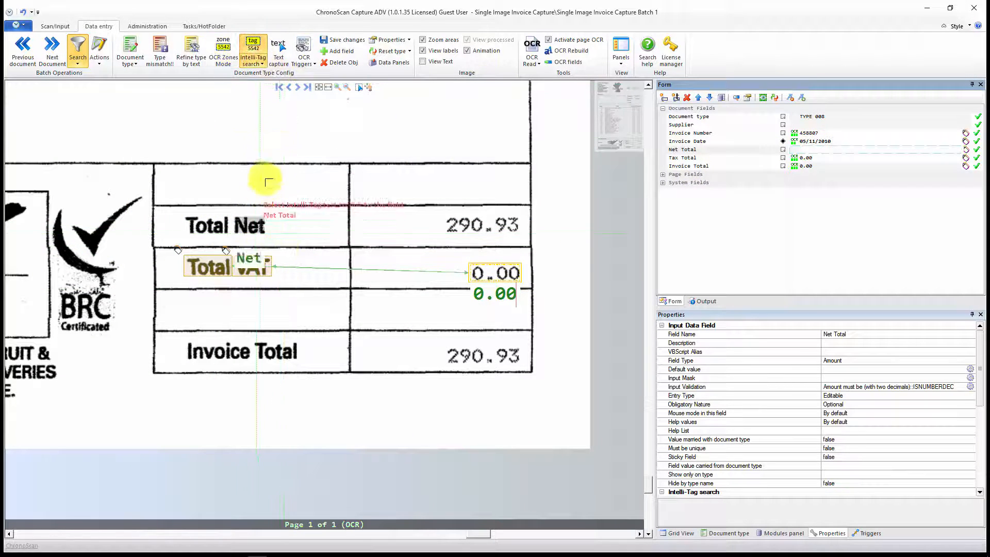
left_click_drag(180, 207, 291, 235)
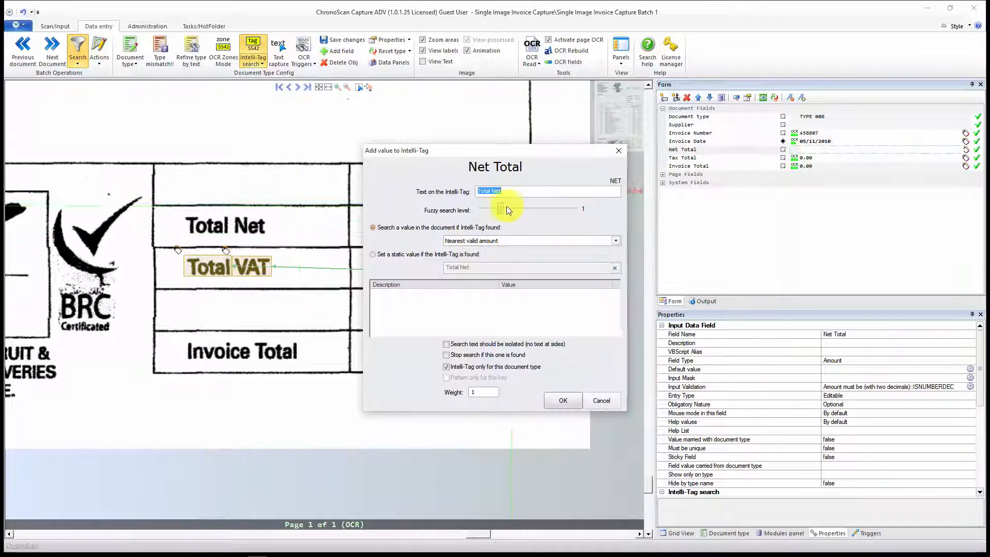
left_click_drag(503, 205, 482, 208)
left_click(609, 239)
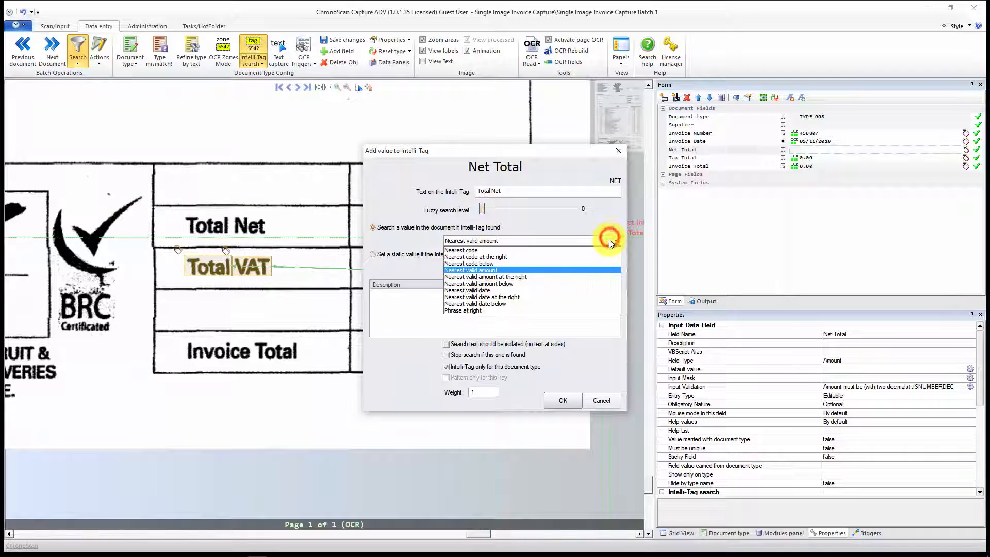
left_click(509, 277)
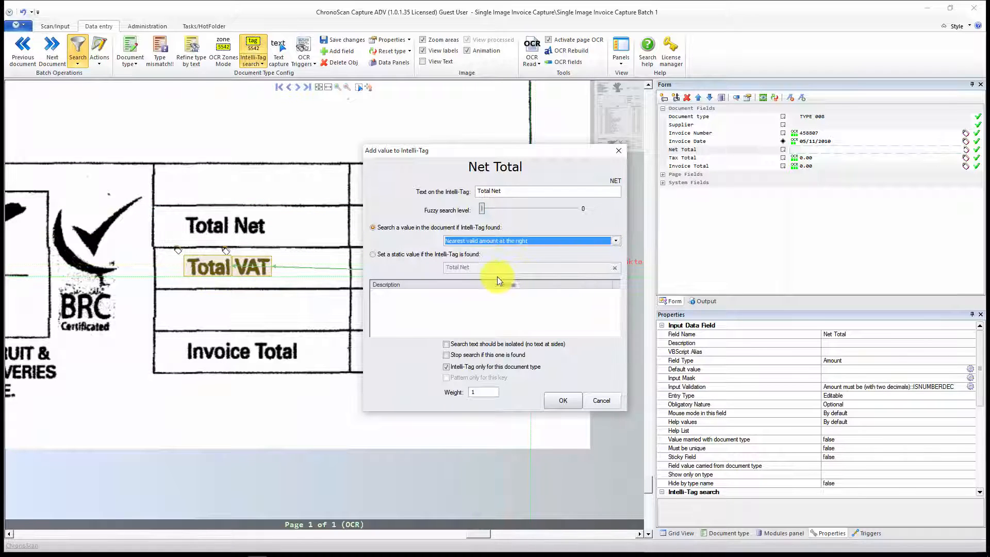
left_click(563, 401)
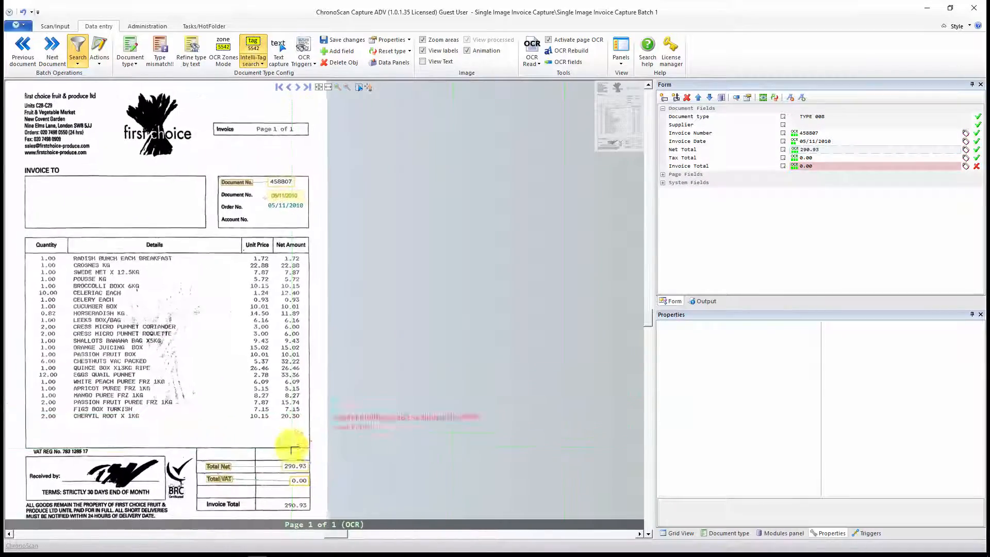
Step: Examine the invoice's totals box and review the candidate matches offered for the Invoice Total field
left_click_drag(292, 450, 365, 332)
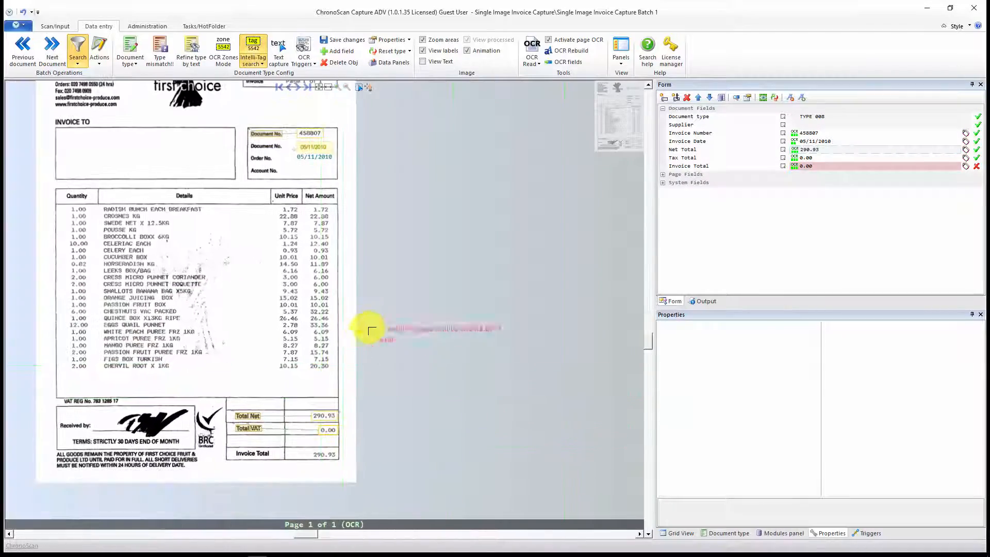
scroll(307, 399, "up", 3)
left_click_drag(283, 424, 413, 248)
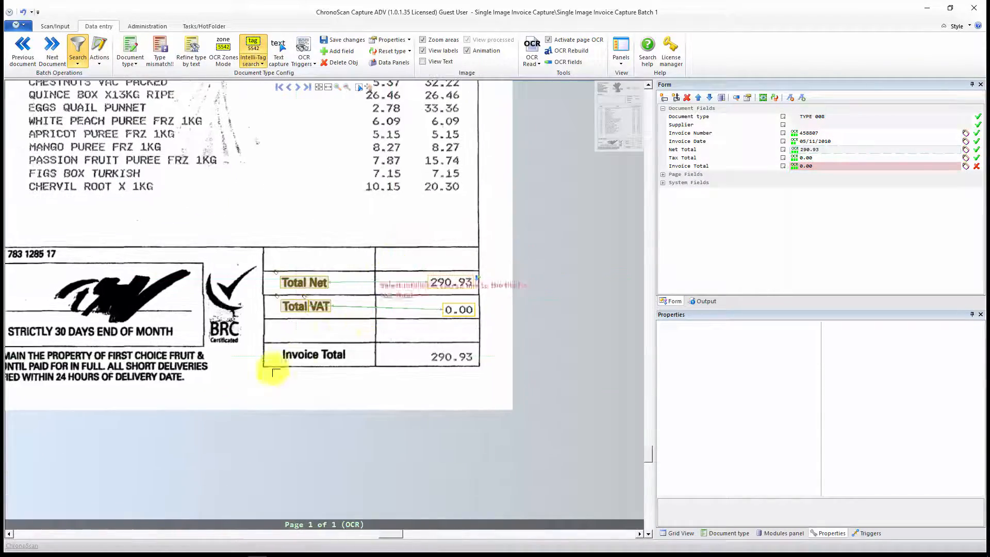
scroll(308, 362, "up", 3)
left_click_drag(250, 382, 344, 343)
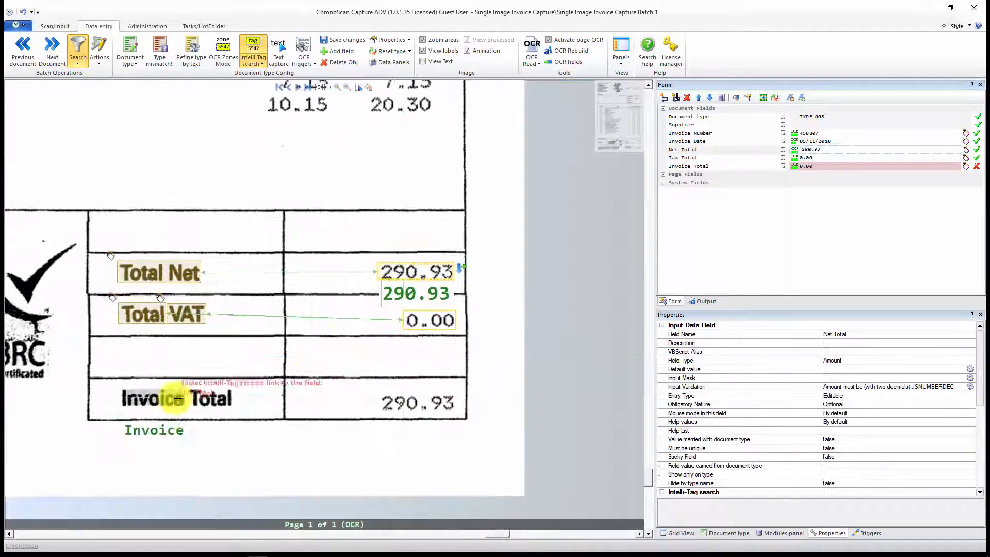
left_click(818, 165)
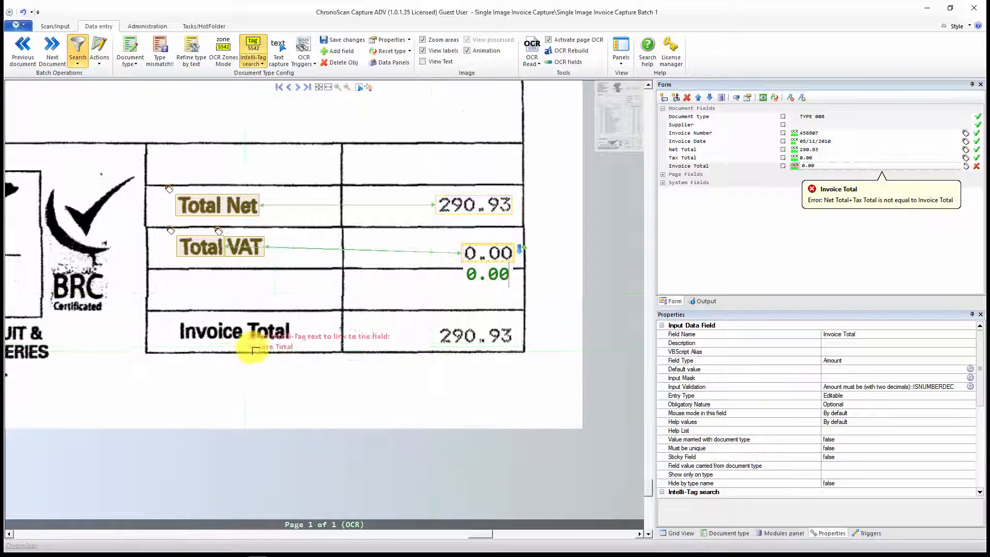
left_click(522, 252)
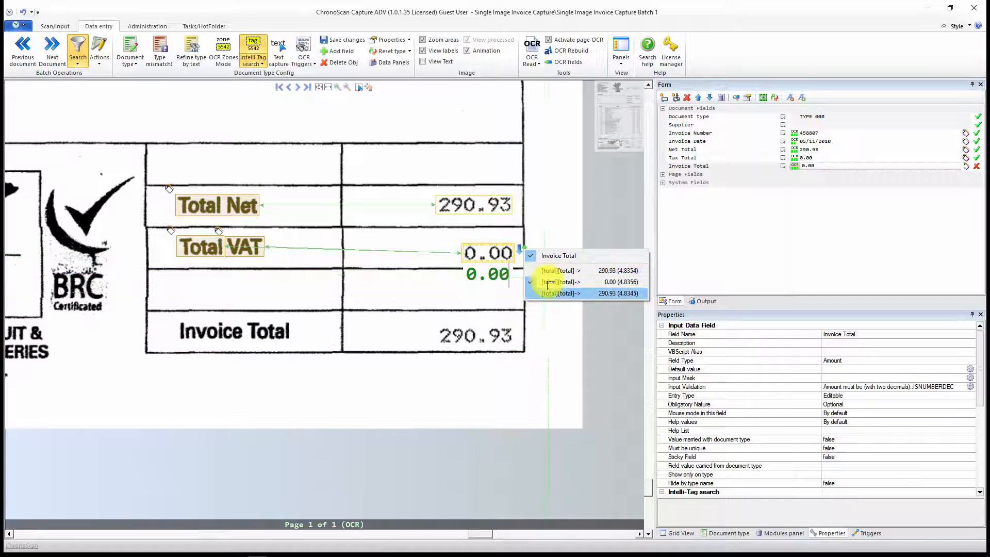
left_click(434, 308)
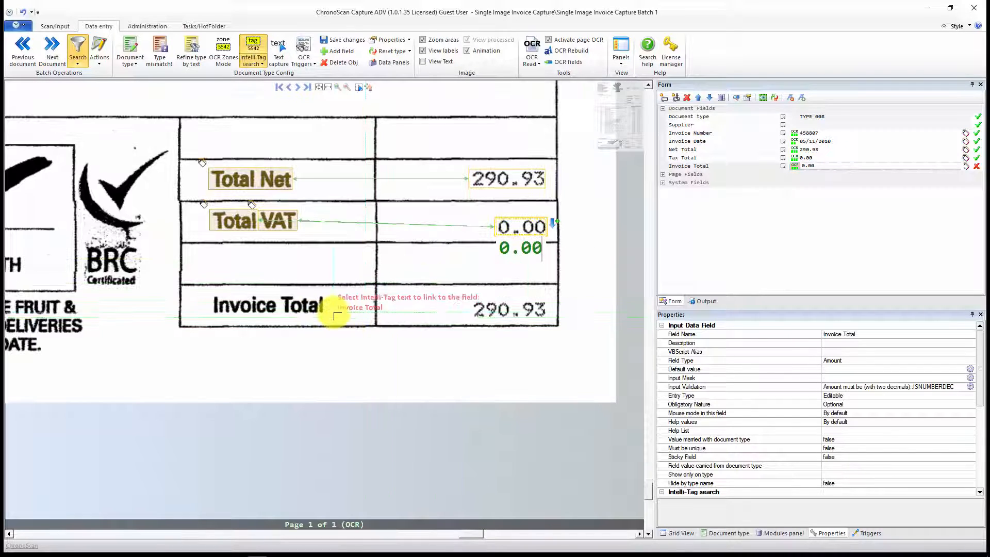
Step: Add the "Invoice Total" label as an Intelli-Tag for Invoice Total, with fuzzy level 0 and nearest valid amount at the right
left_click(820, 166)
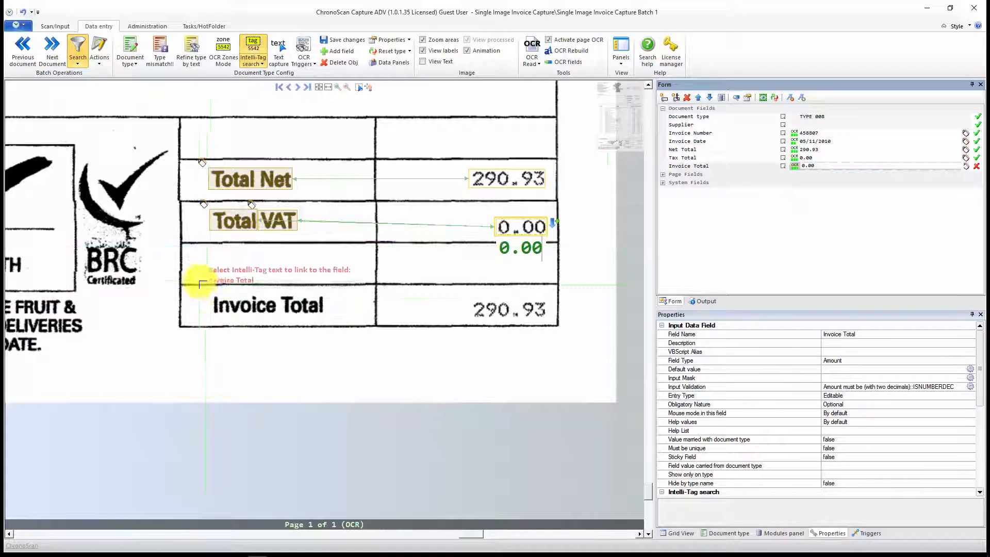
left_click_drag(209, 292, 332, 316)
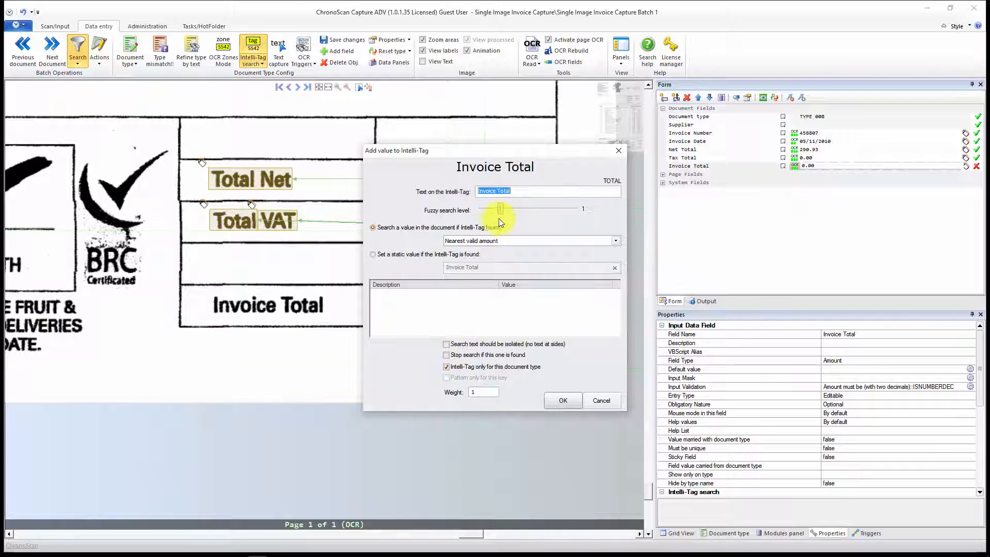
left_click(494, 239)
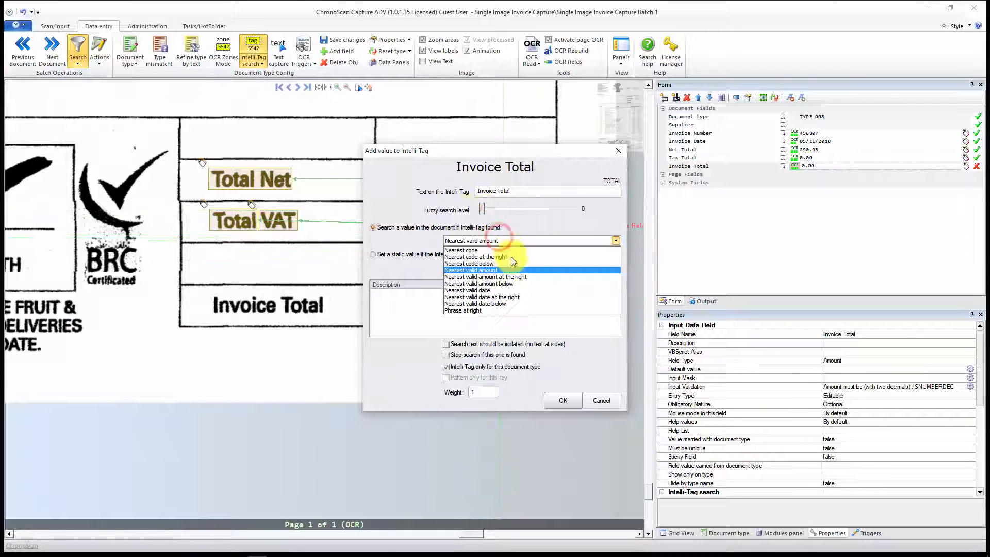
left_click(501, 274)
left_click(552, 400)
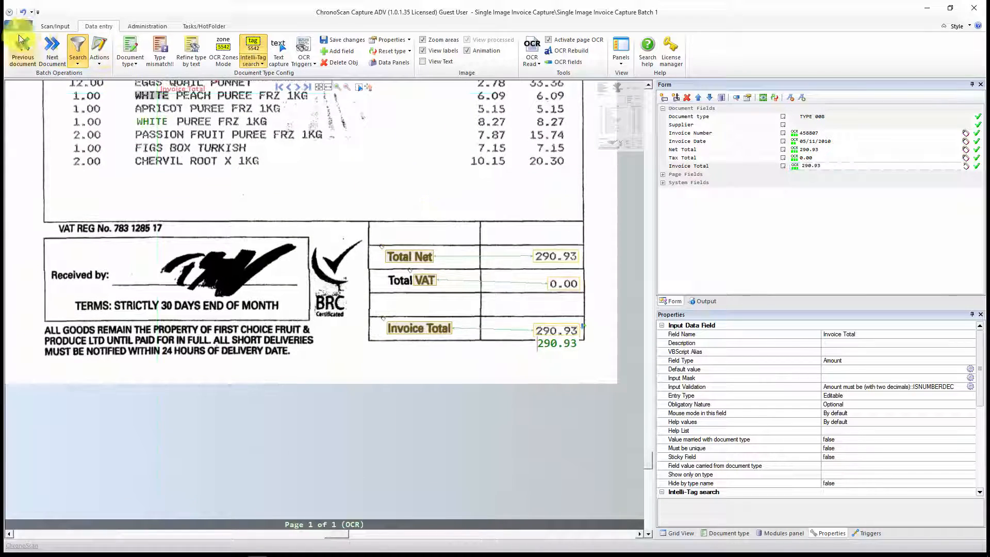
Step: Go to the next document with errors and check its captured totals and Invoice Number against the totals and header boxes
left_click(51, 50)
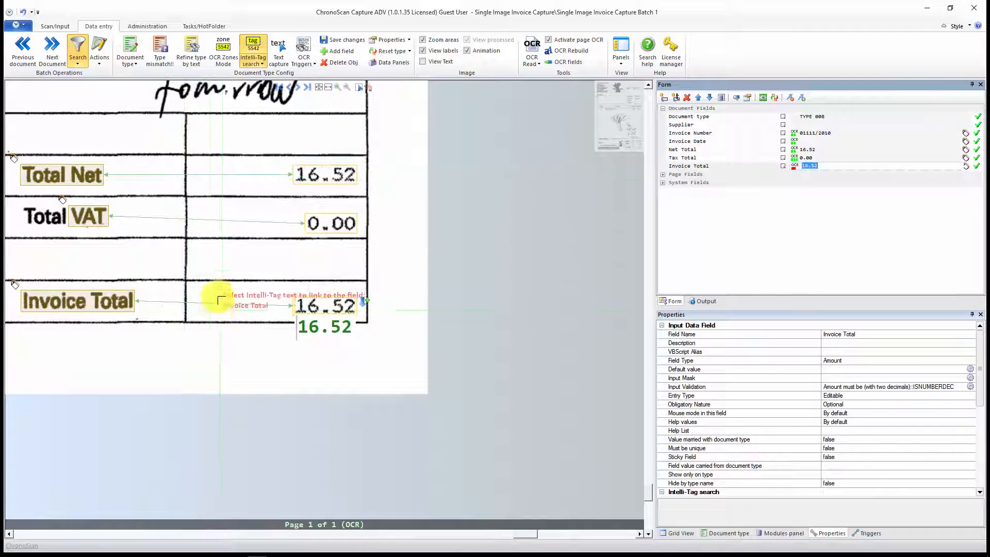
left_click_drag(227, 270, 328, 303)
mouse_move(322, 198)
left_mouse_down()
mouse_move(403, 290)
mouse_move(407, 311)
mouse_move(326, 228)
mouse_move(359, 360)
left_mouse_up()
scroll(406, 311, "down", 3)
left_click_drag(371, 212, 403, 406)
left_click_drag(409, 265, 414, 423)
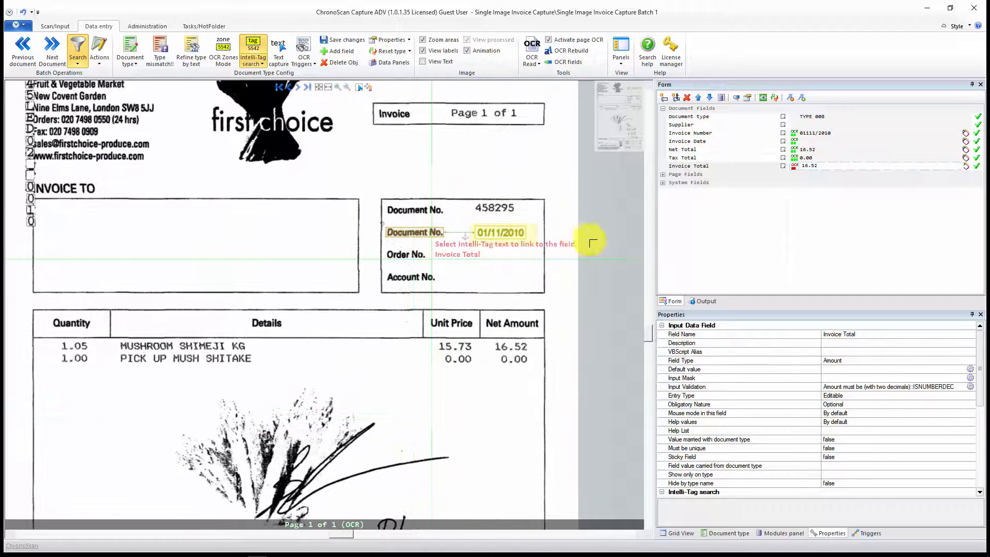
left_click(827, 135)
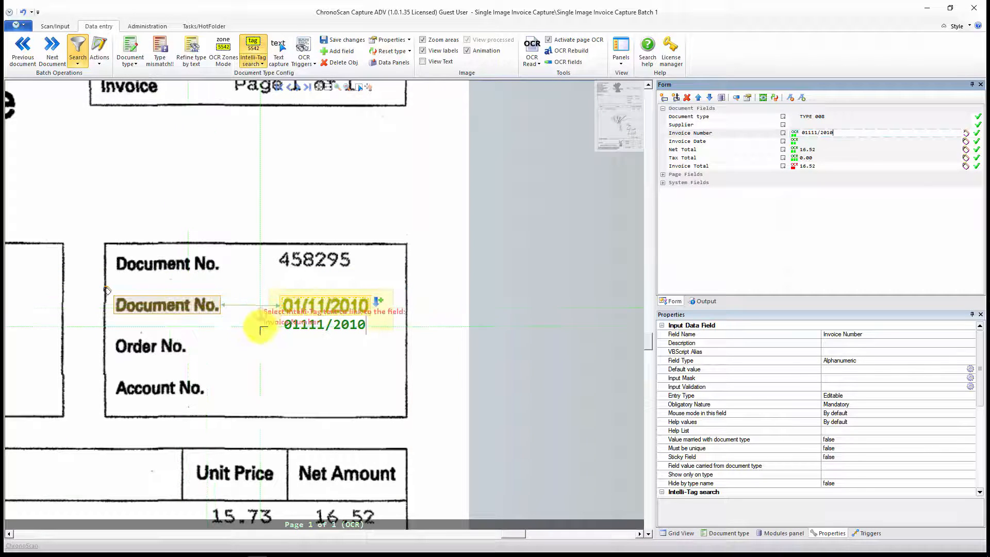
left_click_drag(264, 331, 273, 327)
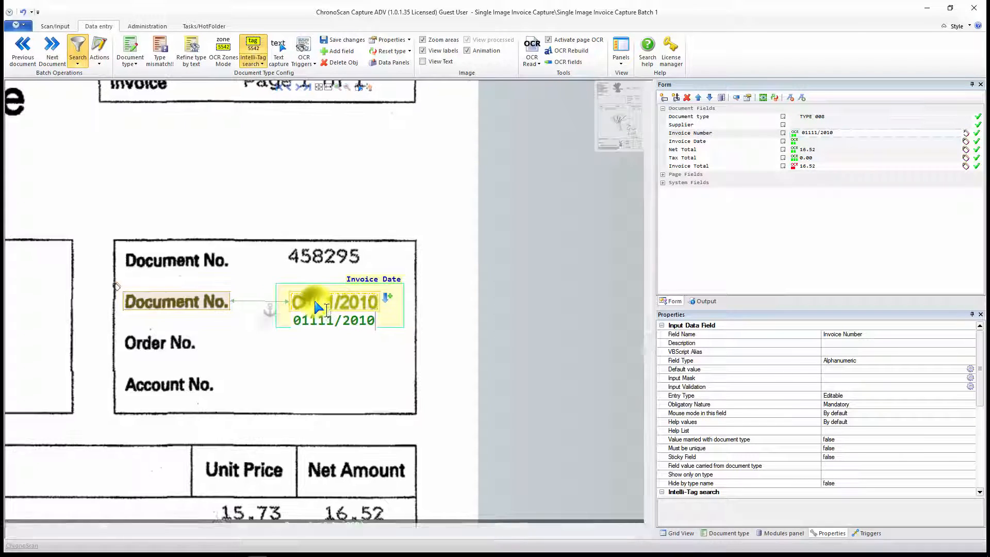
Step: Delete the "Document No." Intelli-Tag from the INVOICE NO list and draw an Invoice Number OCR zone over the first document number
left_click(966, 135)
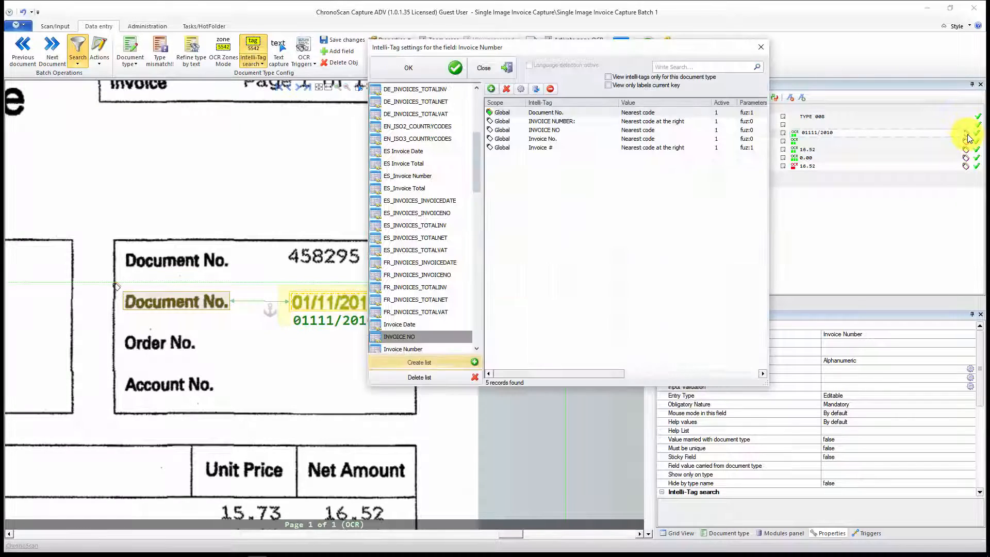
left_click(551, 112)
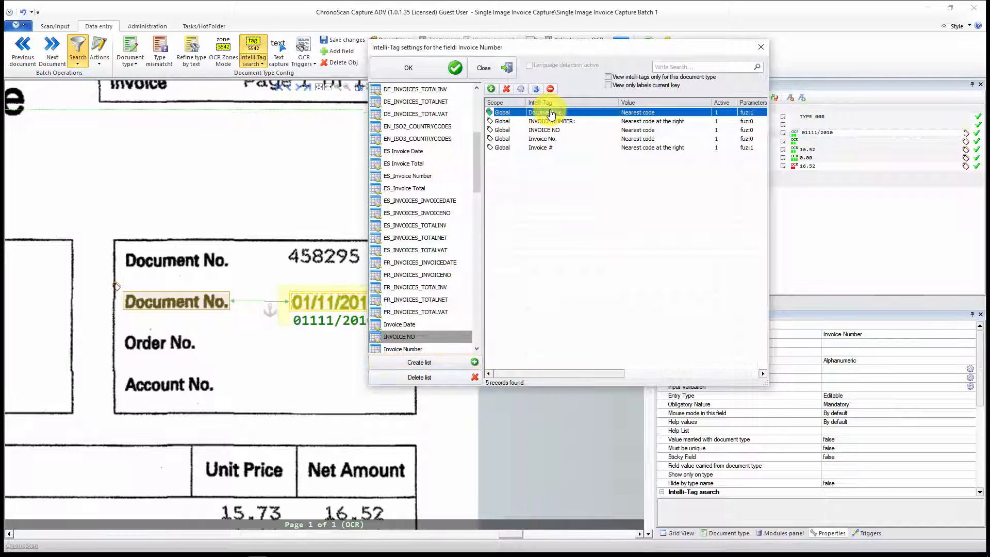
left_click(510, 90)
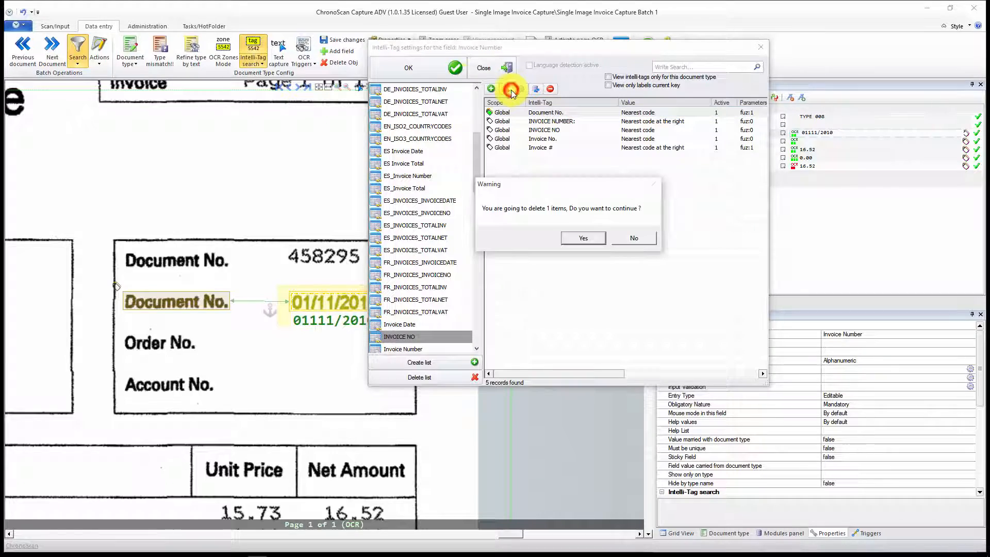
left_click(583, 237)
left_click(407, 72)
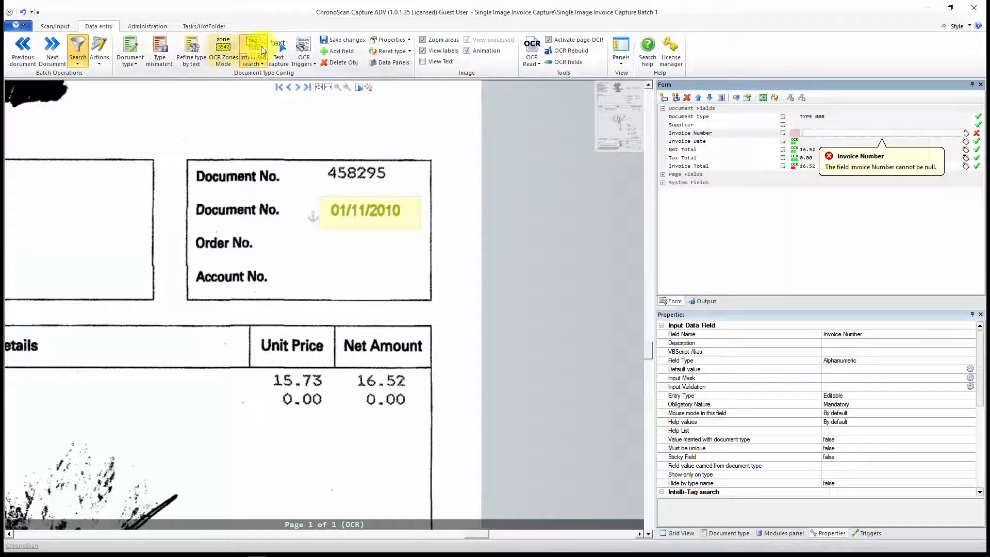
left_click_drag(314, 186, 426, 165)
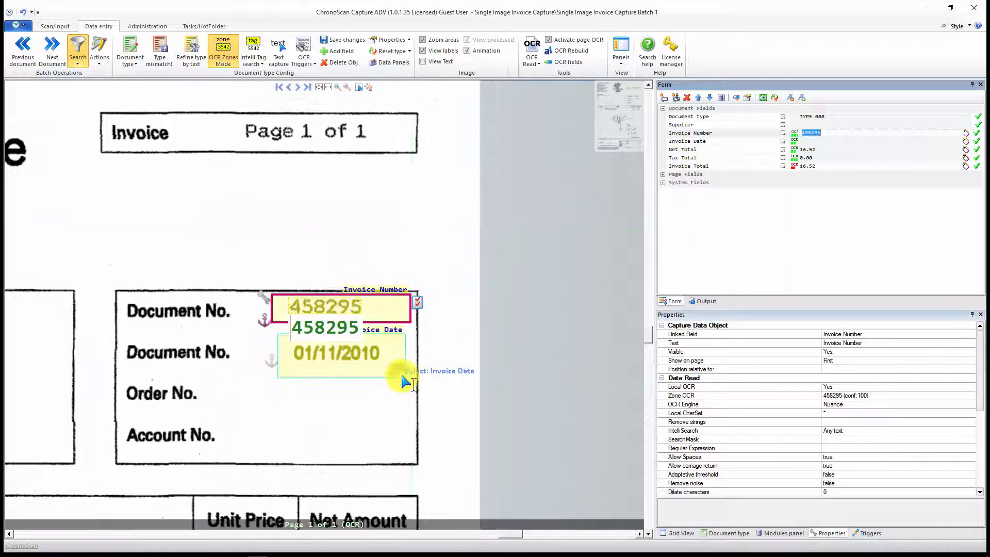
Step: Set Dilate to 1 in the read settings of the Invoice Date OCR zone and apply the settings
left_click(808, 143)
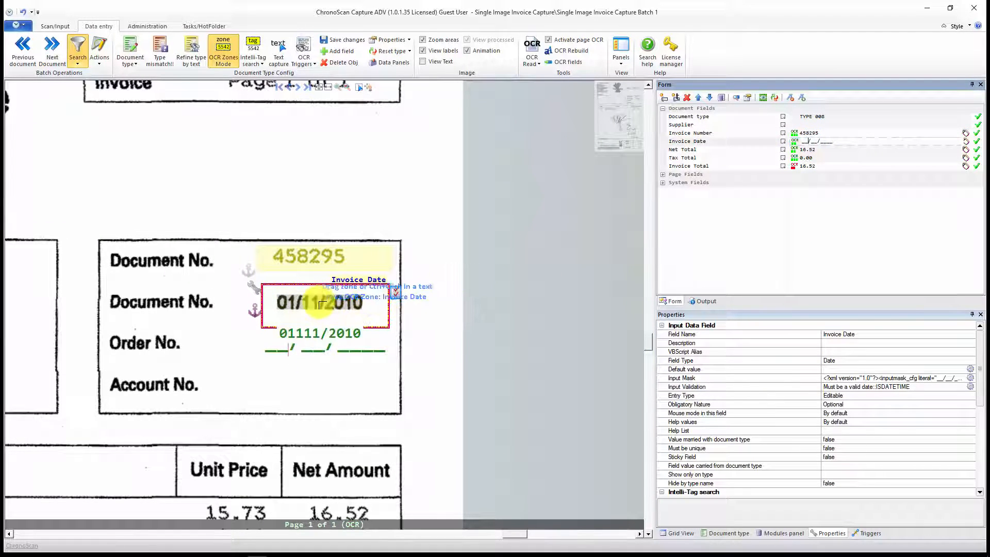
left_click(394, 292)
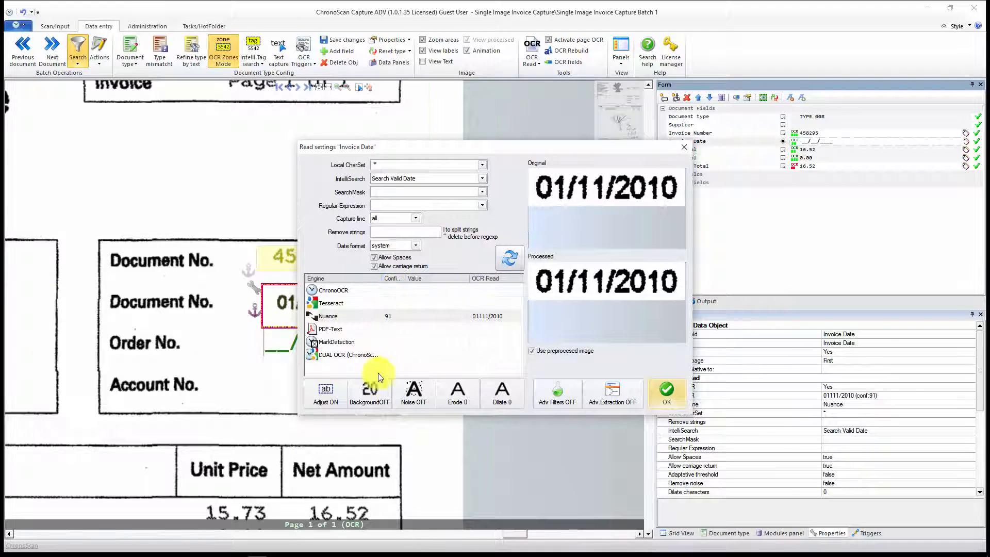
left_click(659, 393)
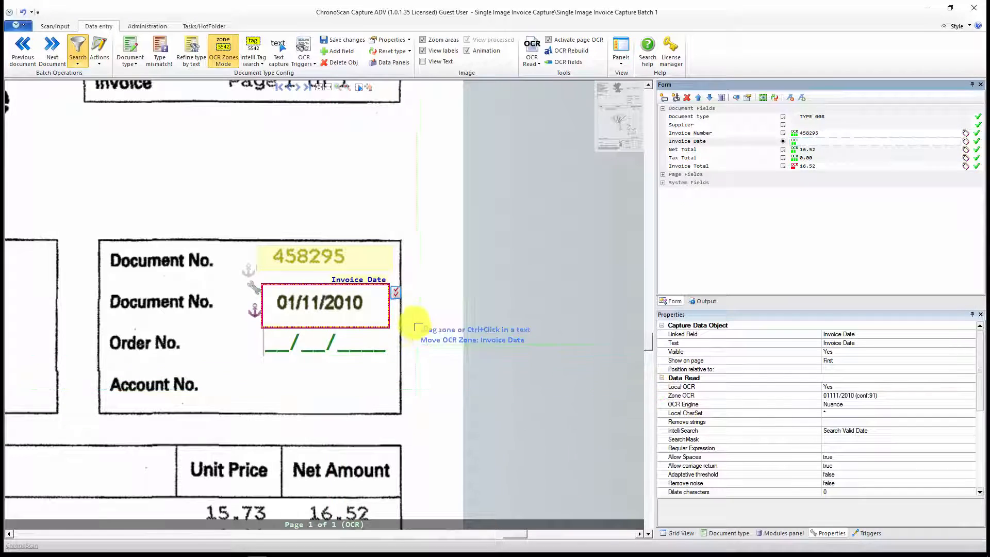
left_click(395, 295)
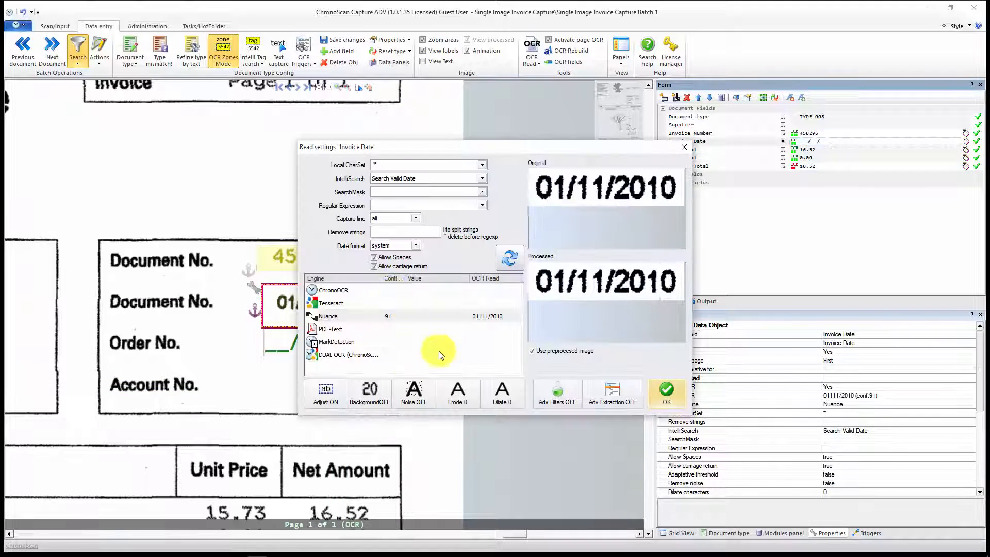
left_click(310, 393)
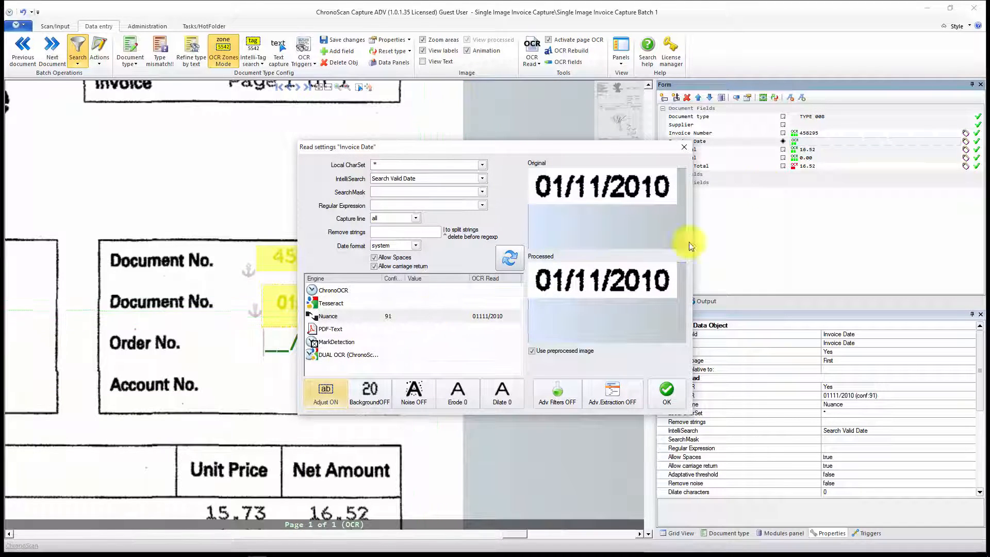
left_click(495, 397)
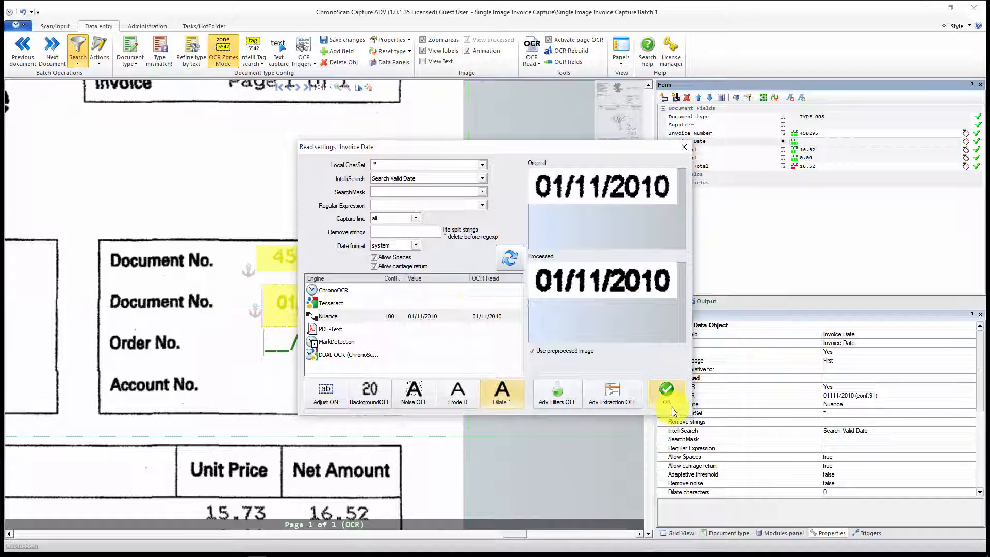
left_click(667, 393)
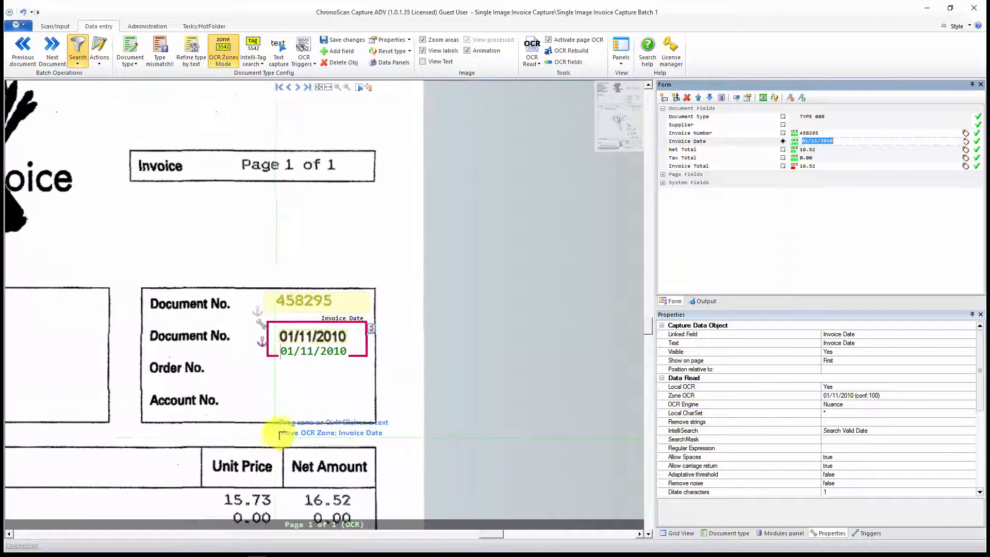
Step: Go to the next document and set Dilate to 2 in the read settings of its Invoice Date OCR zone
left_click(56, 48)
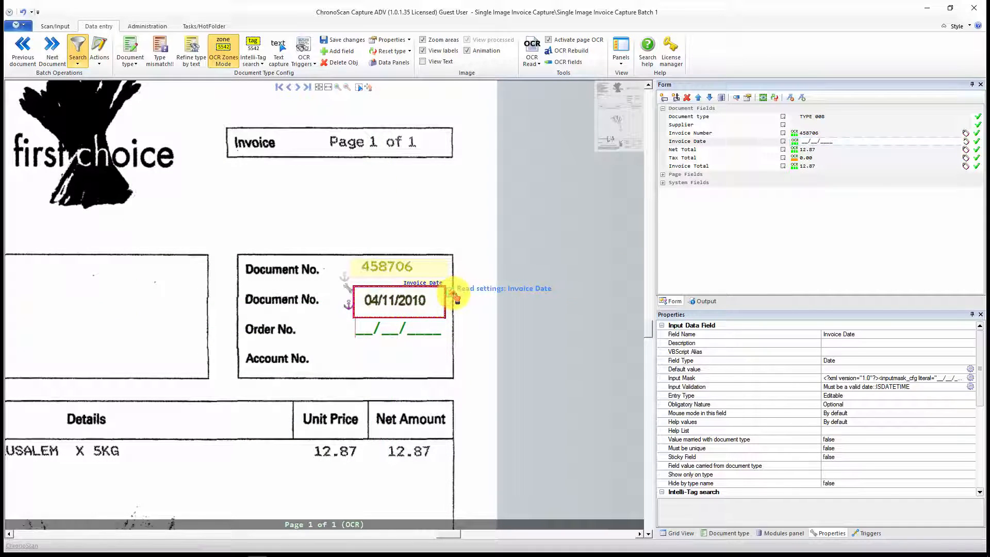
left_click(456, 296)
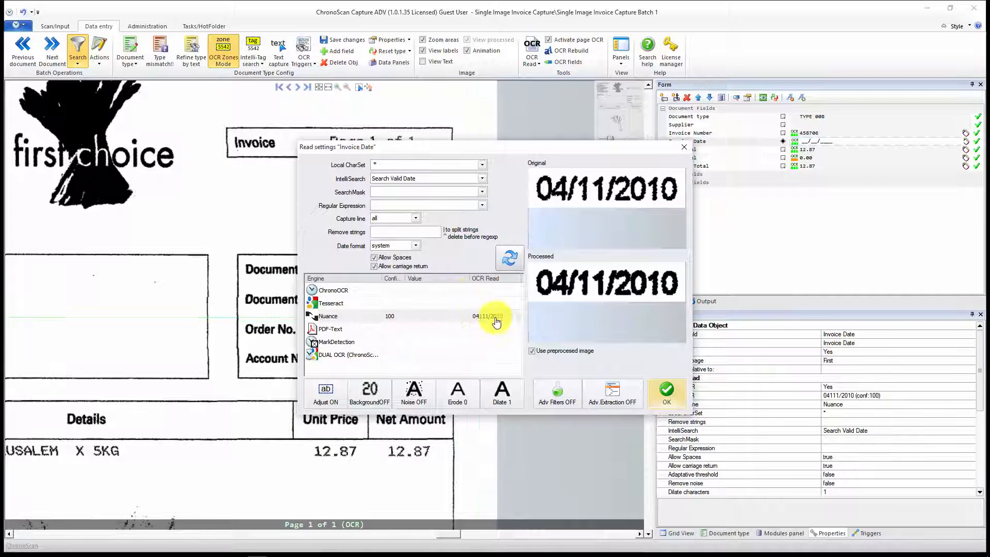
left_click(506, 400)
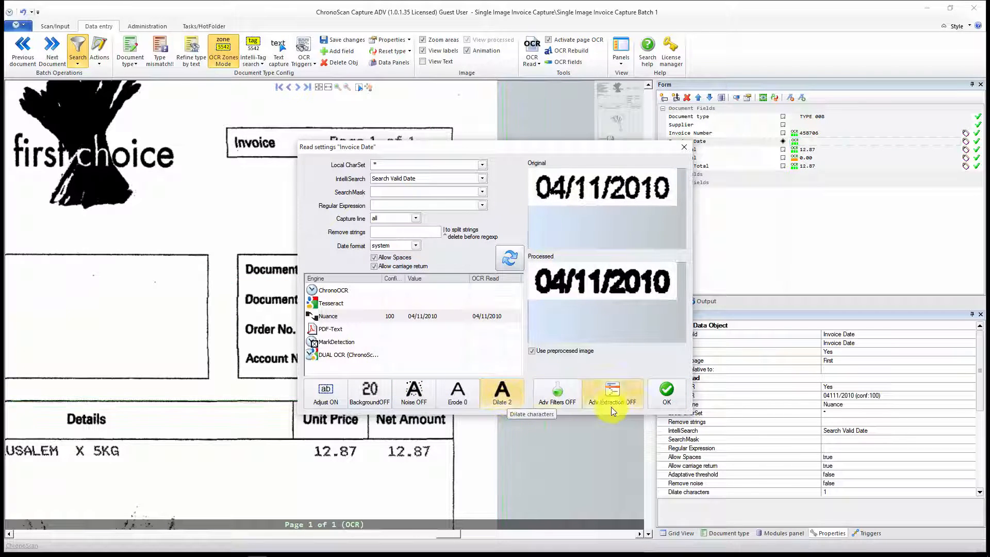
left_click(667, 395)
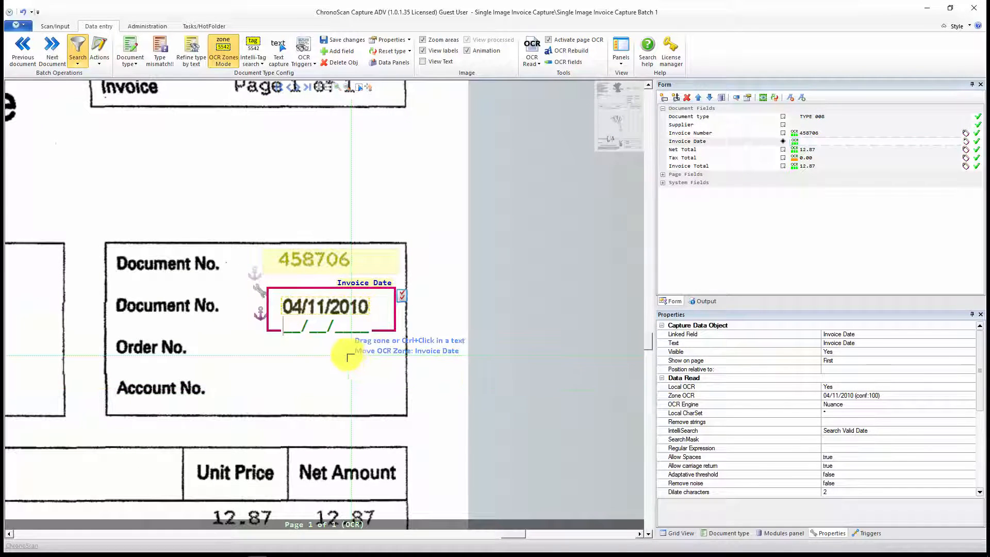
Step: Return to the previous document to recheck its Invoice Date, and advance through the batch to document 20
left_click(25, 47)
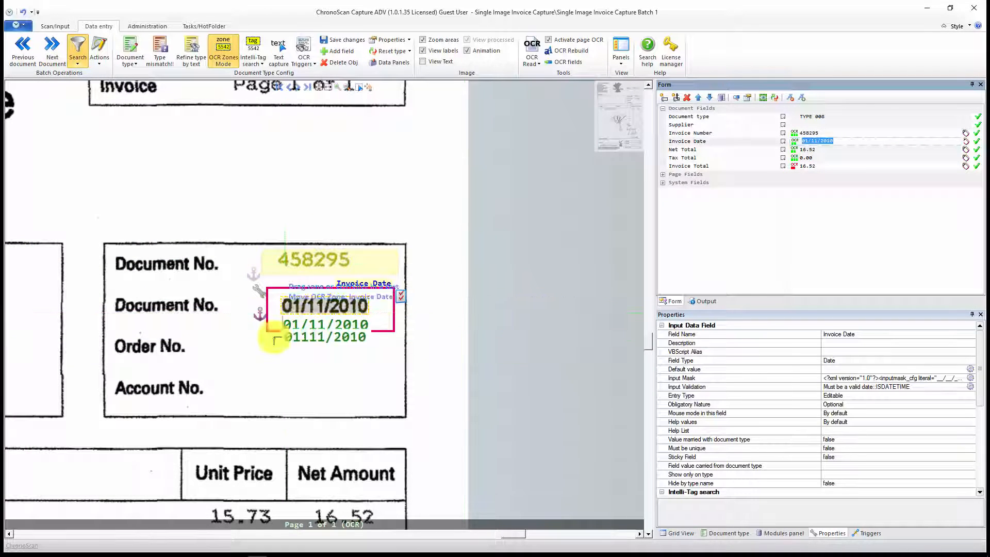
left_click(62, 49)
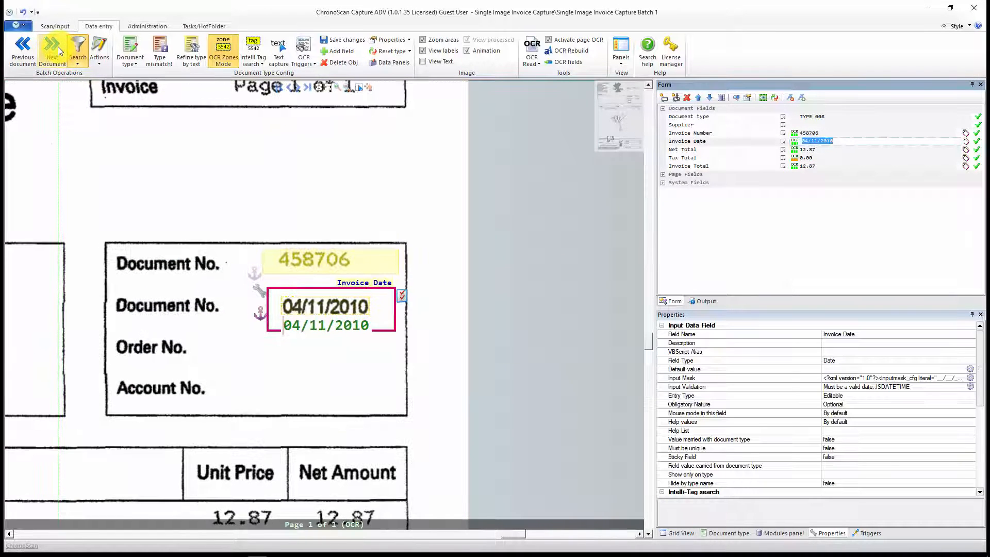
left_click(58, 46)
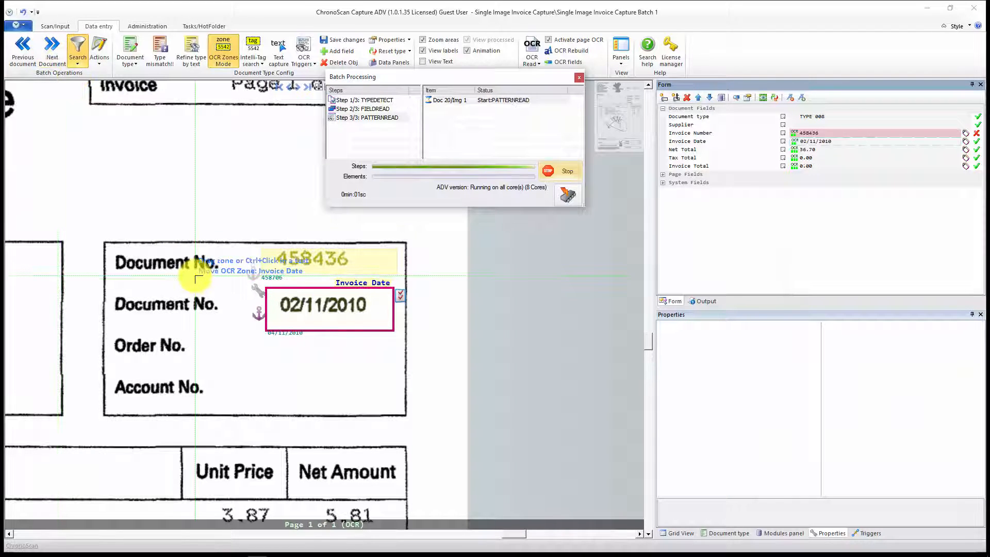
Step: Return to the batch's document thumbnails and open document 21, the Google AdWords invoice, for data entry
left_click(55, 26)
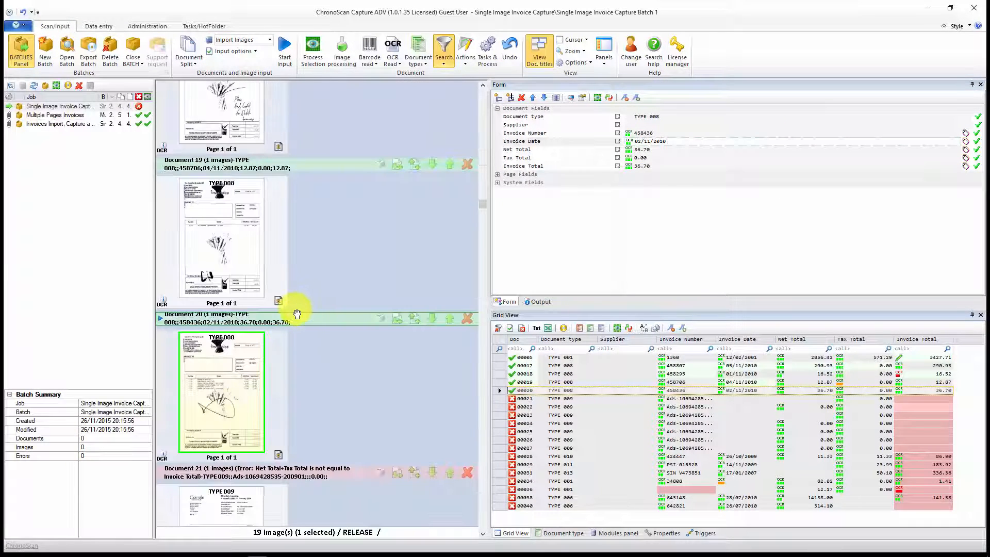
scroll(298, 310, "down", 3)
scroll(289, 305, "up", 3)
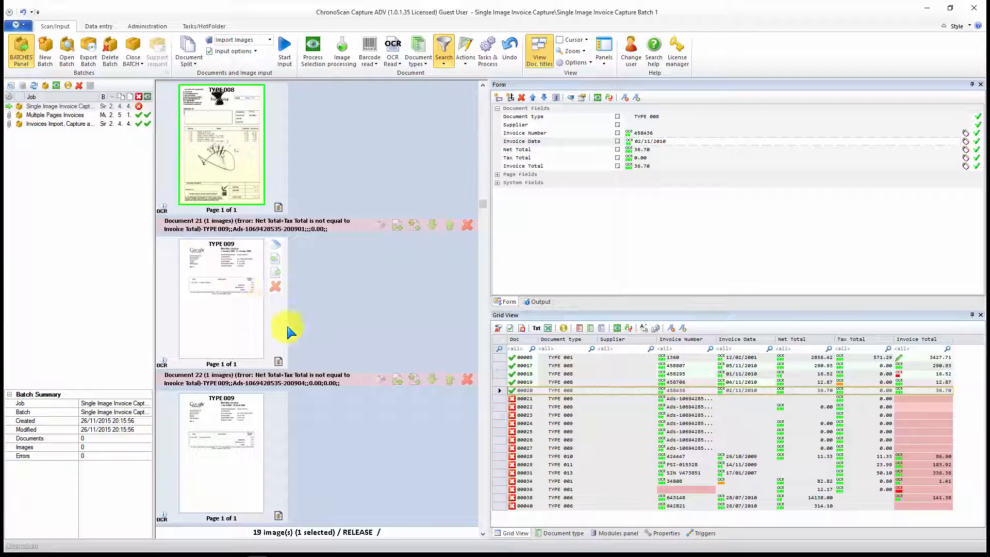
double_click(228, 278)
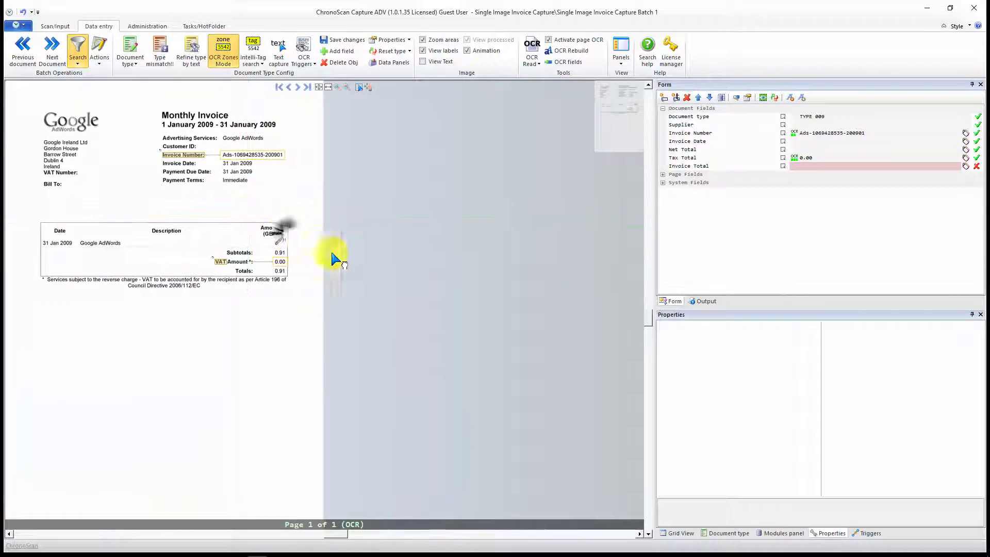
Step: Add the "Invoice Date:" label as an Intelli-Tag for Invoice Date, with fuzzy level 0 and nearest valid date
left_click_drag(333, 254, 361, 277)
scroll(246, 216, "up", 4)
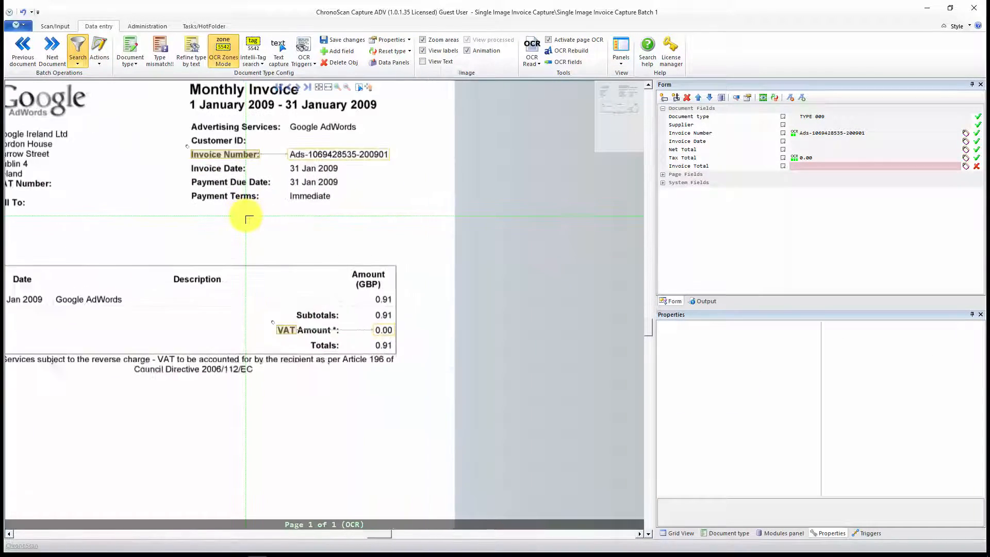
left_click(810, 142)
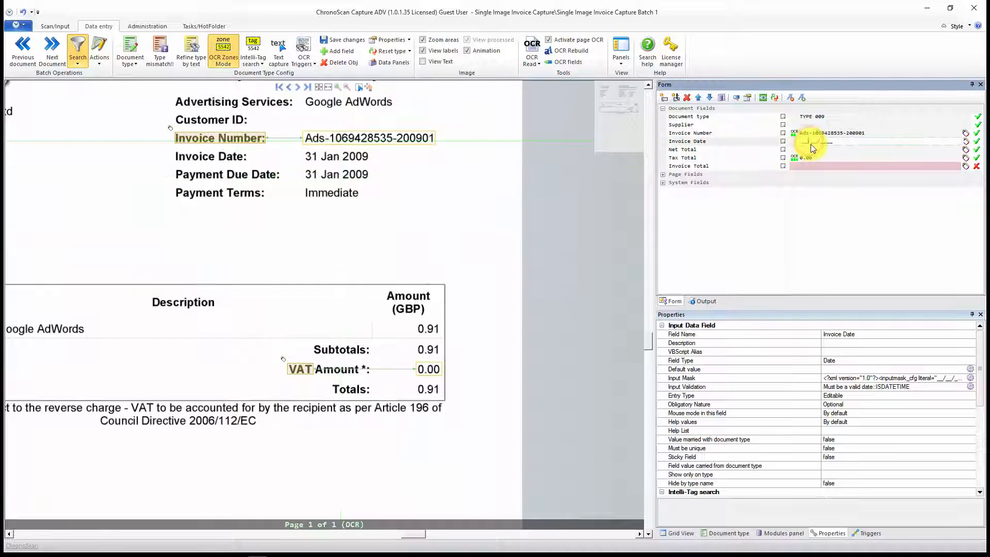
left_click(254, 49)
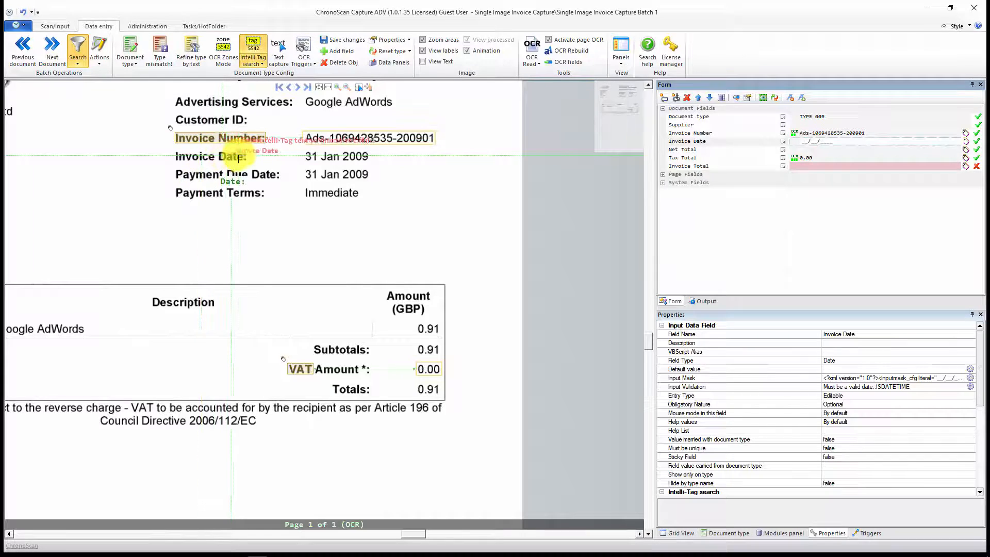
left_click_drag(173, 148, 247, 164)
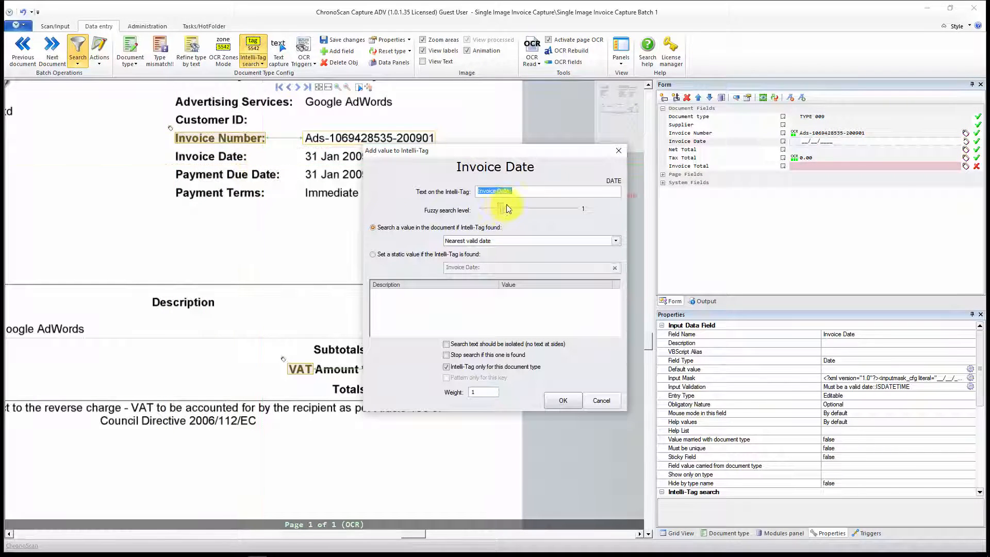
left_click_drag(499, 208, 485, 210)
left_click(615, 242)
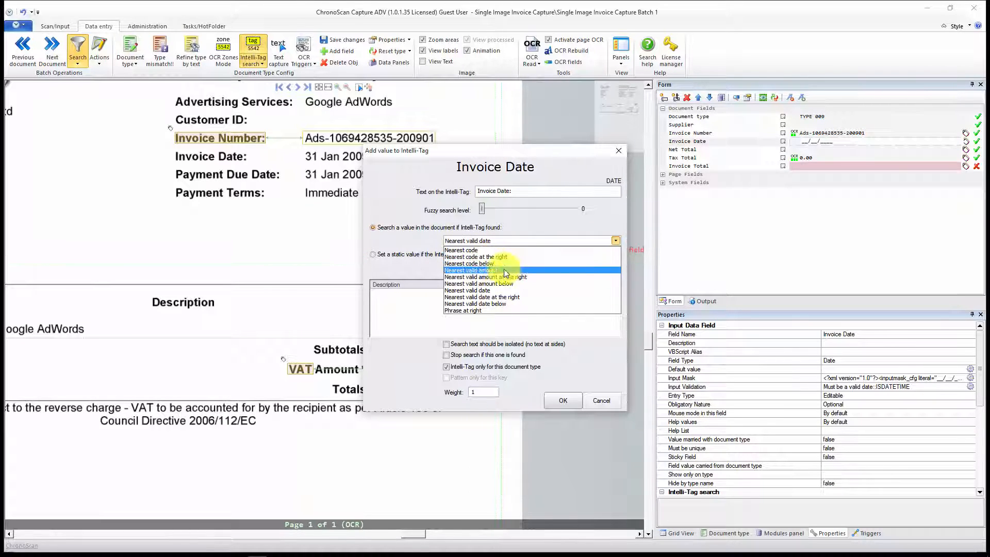
left_click(502, 291)
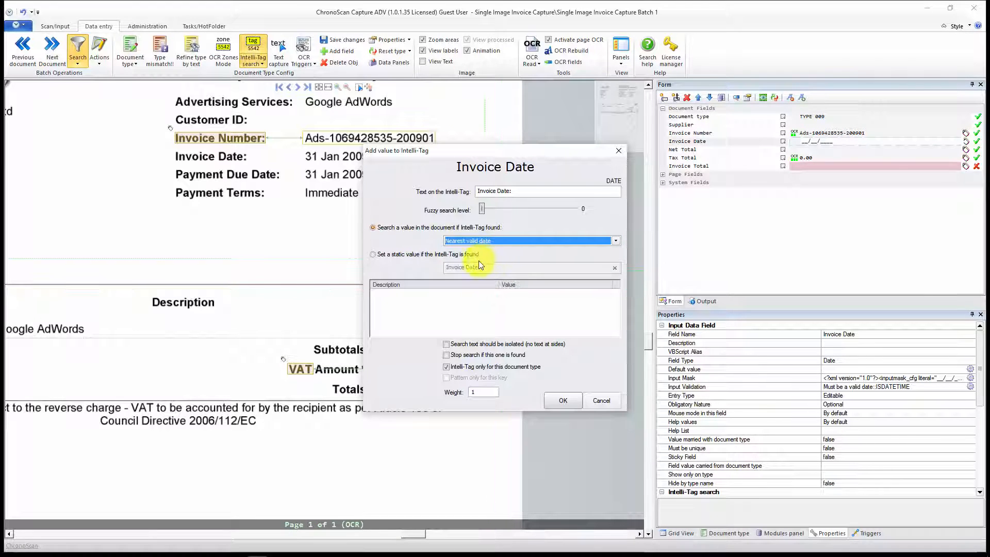
left_click(561, 401)
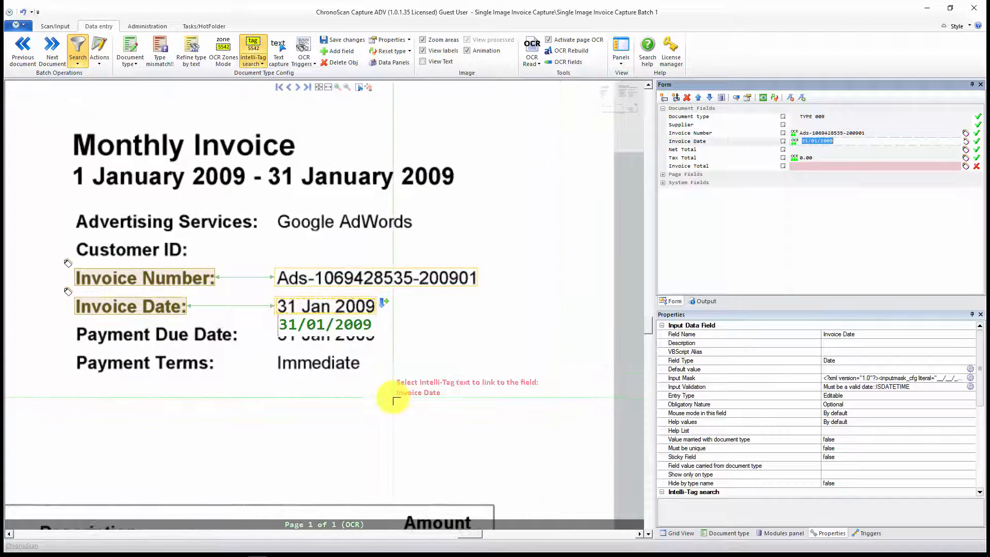
Step: Add the "Totals:" label as an Intelli-Tag for Invoice Total with nearest valid amount, clearing the restriction to this document type
scroll(397, 398, "down", 2)
left_click_drag(418, 414, 419, 205)
left_click_drag(394, 453, 452, 391)
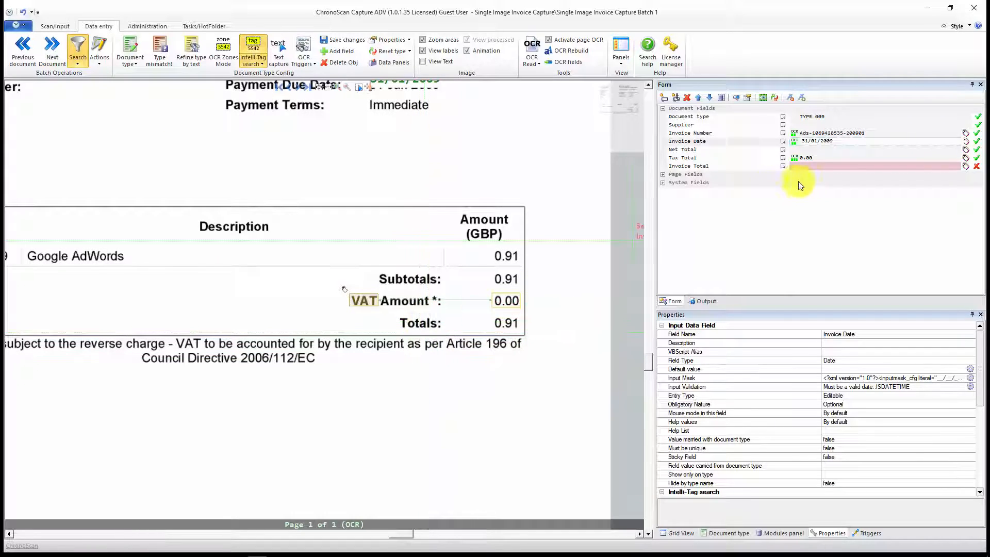
left_click(819, 170)
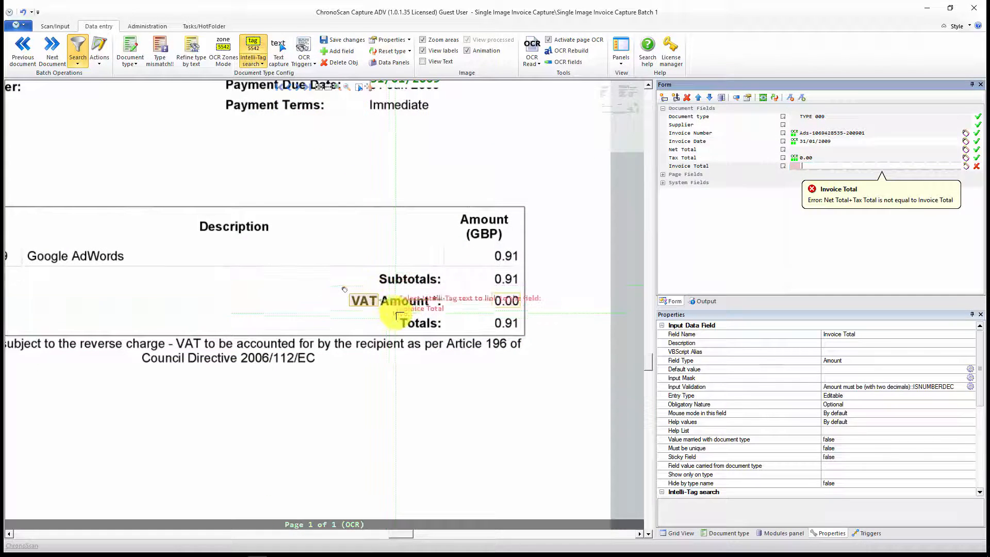
left_click(421, 323)
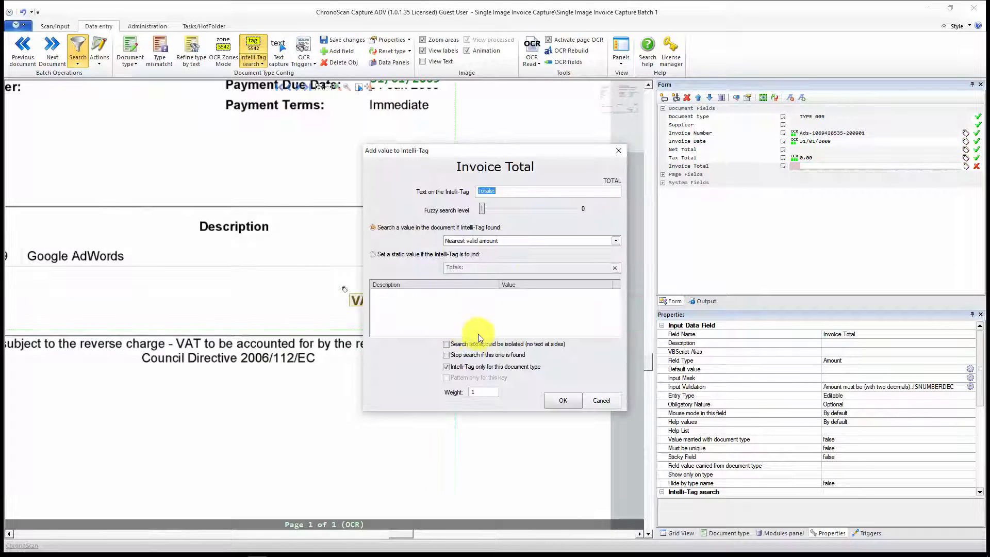
left_click(456, 370)
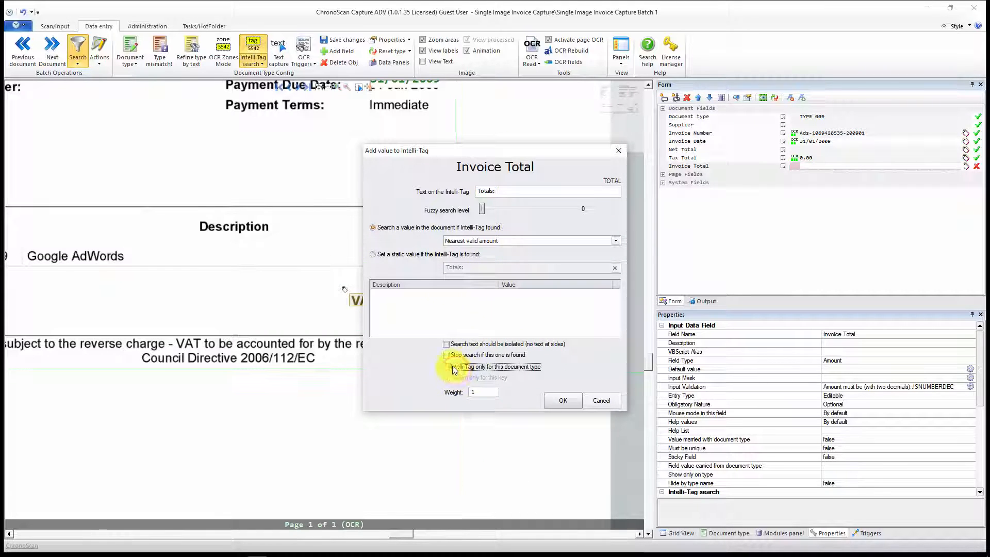
left_click(561, 399)
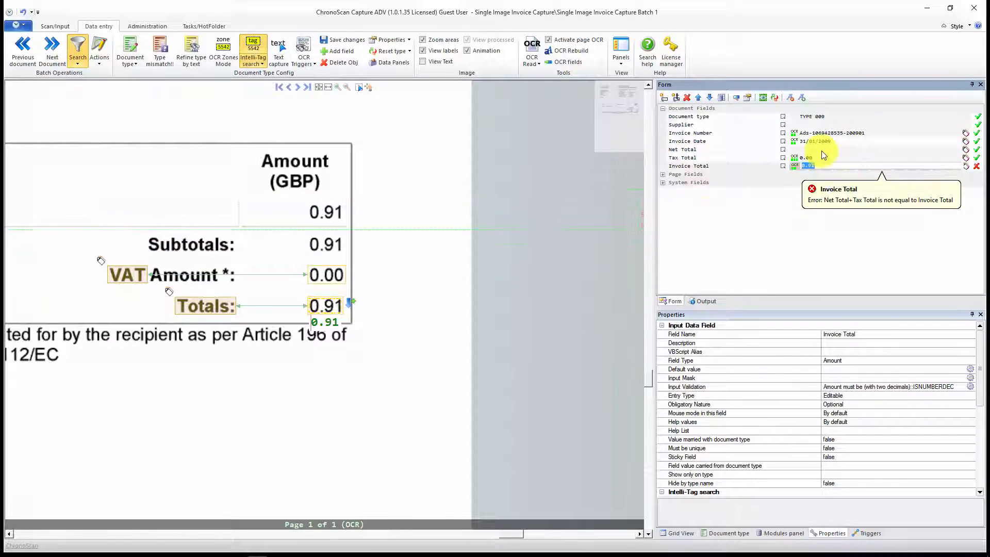
Step: Add "Subtotals:" as a Net Total Intelli-Tag with fuzzy level 0 and nearest valid amount at the right, clearing the restriction to this document type
left_click(798, 150)
left_click_drag(139, 228, 240, 246)
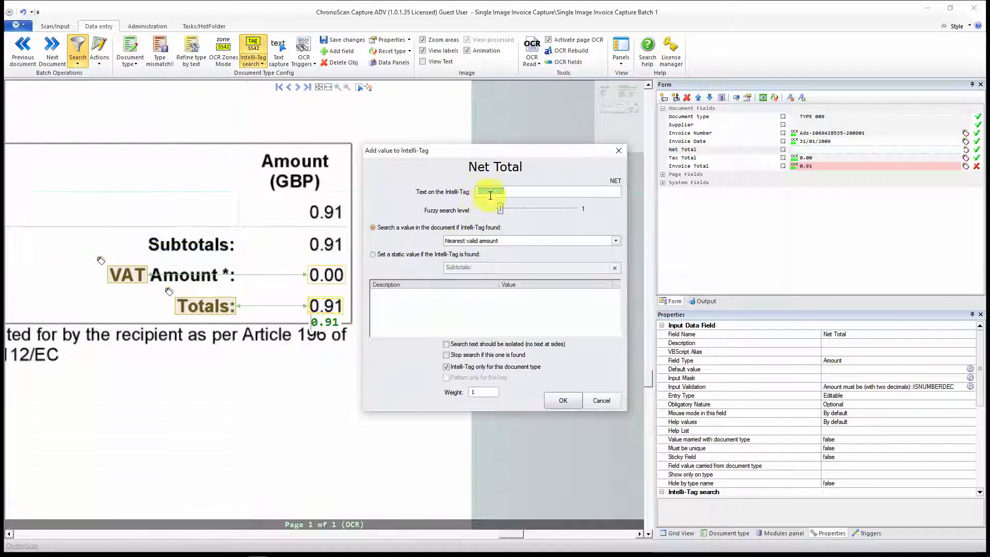
left_click_drag(499, 208, 483, 209)
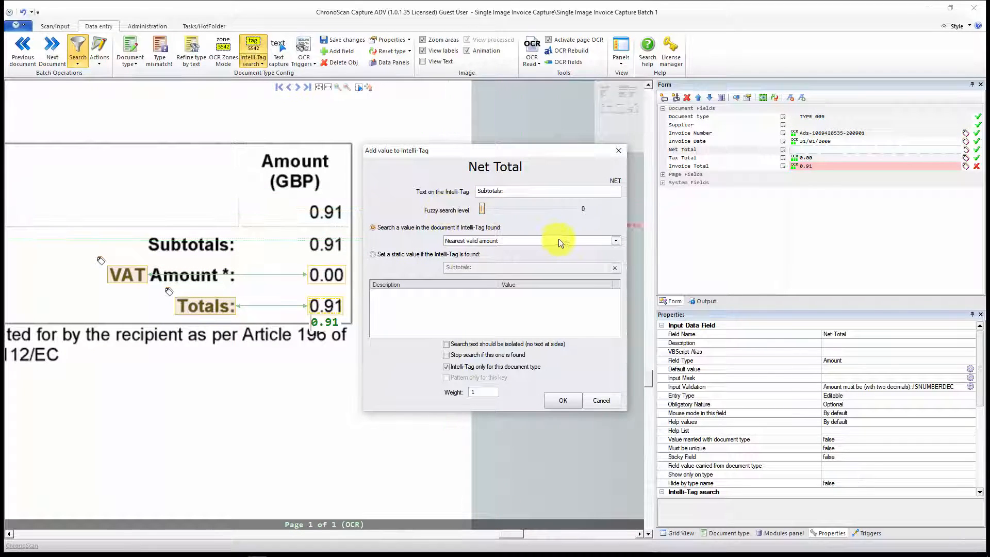
left_click(564, 241)
left_click(519, 277)
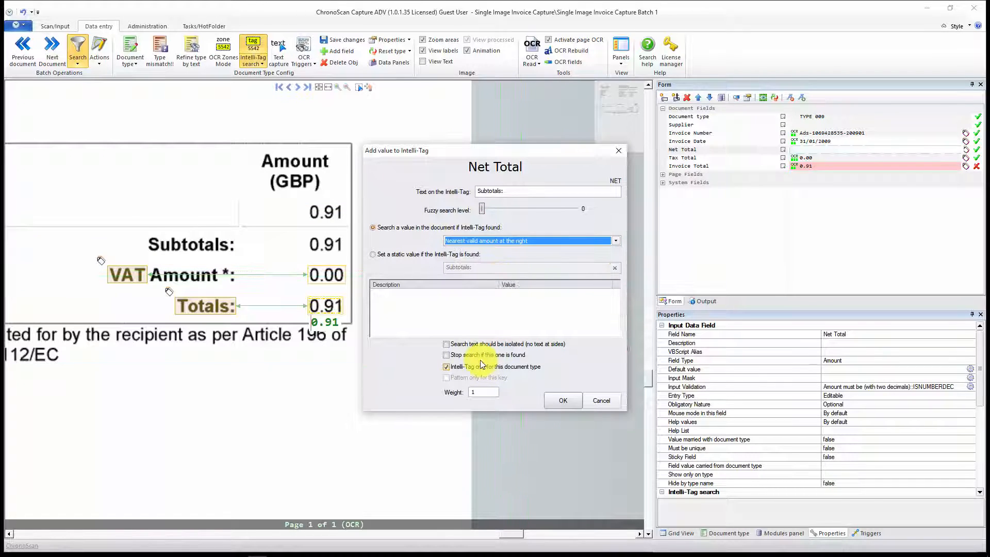
left_click(462, 366)
left_click(568, 398)
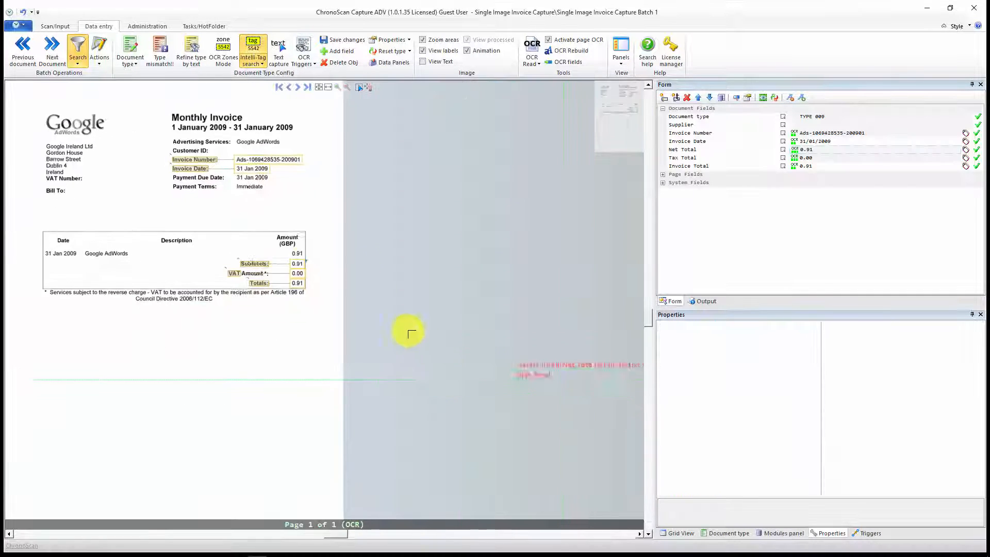
Step: Return to the document thumbnails and open document 28, the Slingsby invoice of TYPE 010, for data entry
left_click(63, 26)
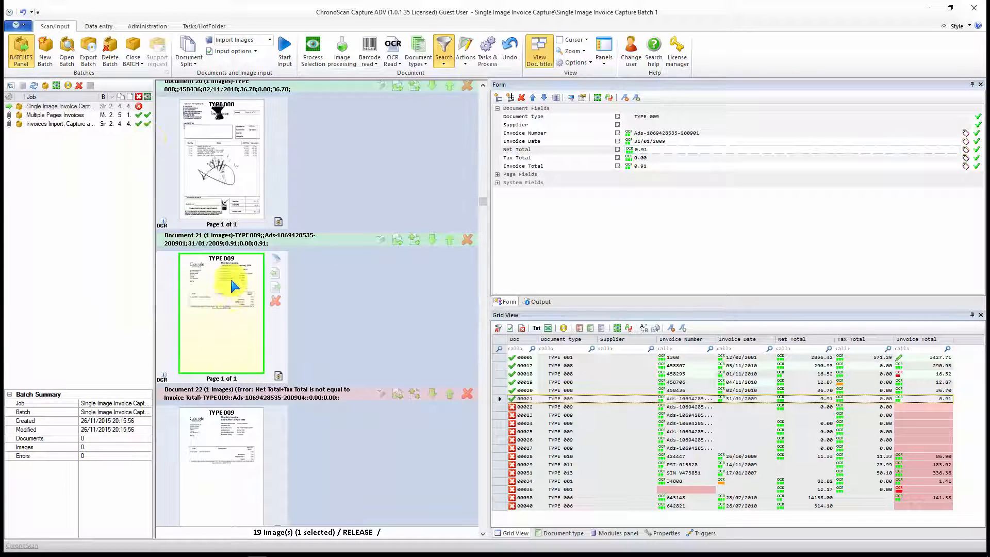
scroll(215, 276, "down", 3)
scroll(219, 312, "down", 3)
scroll(219, 312, "down", 3)
scroll(220, 312, "down", 3)
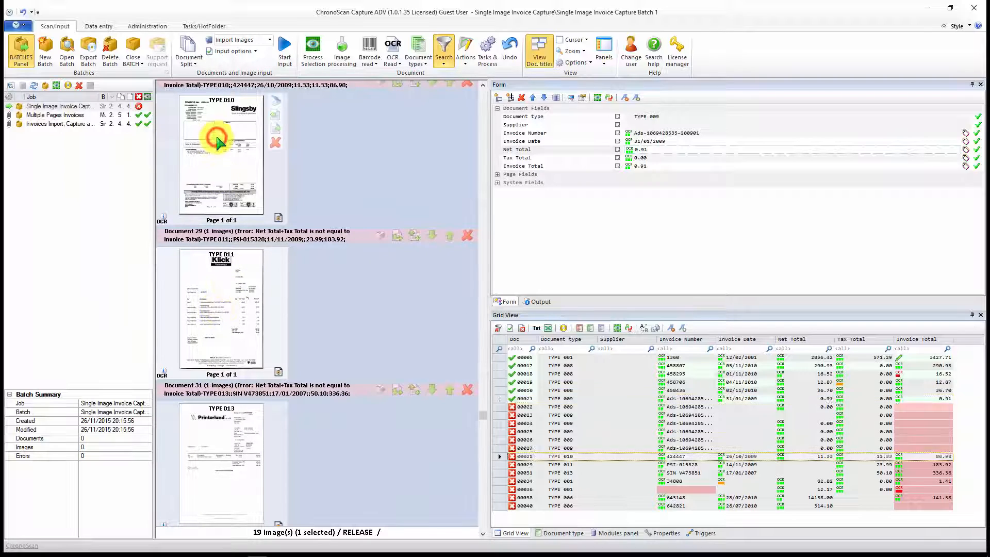
double_click(217, 138)
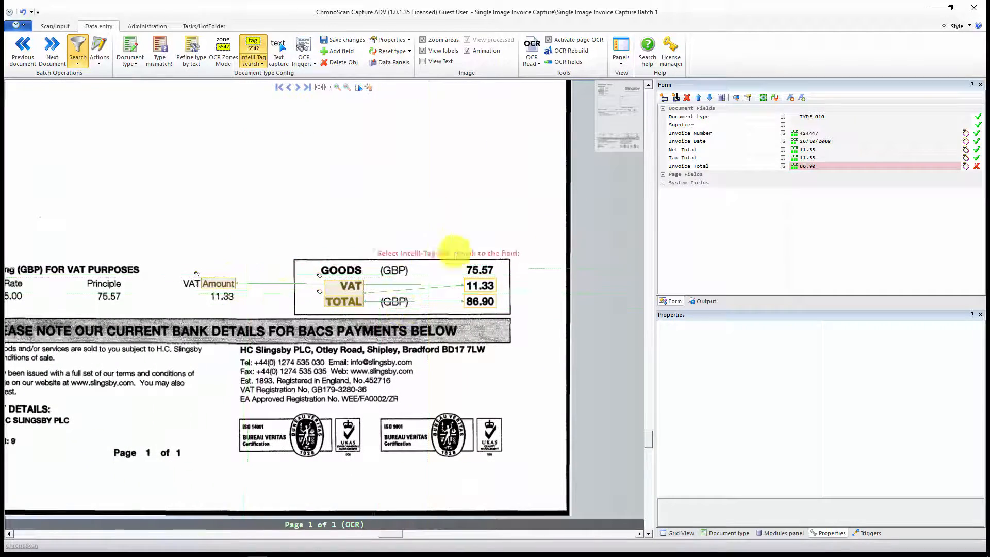
Step: Draw a Net Total OCR zone over the GOODS amount in the invoice's totals box
left_click(828, 149)
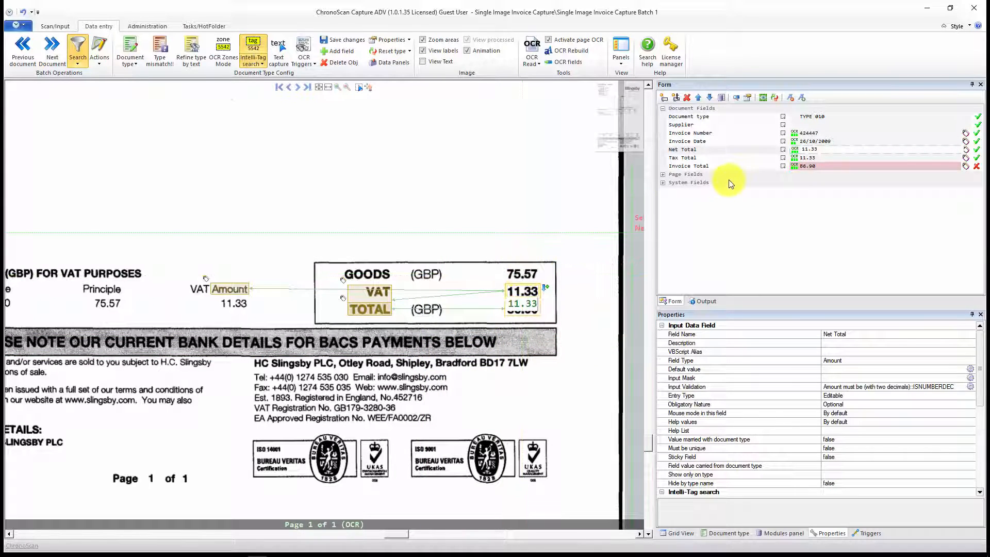
left_click(830, 149)
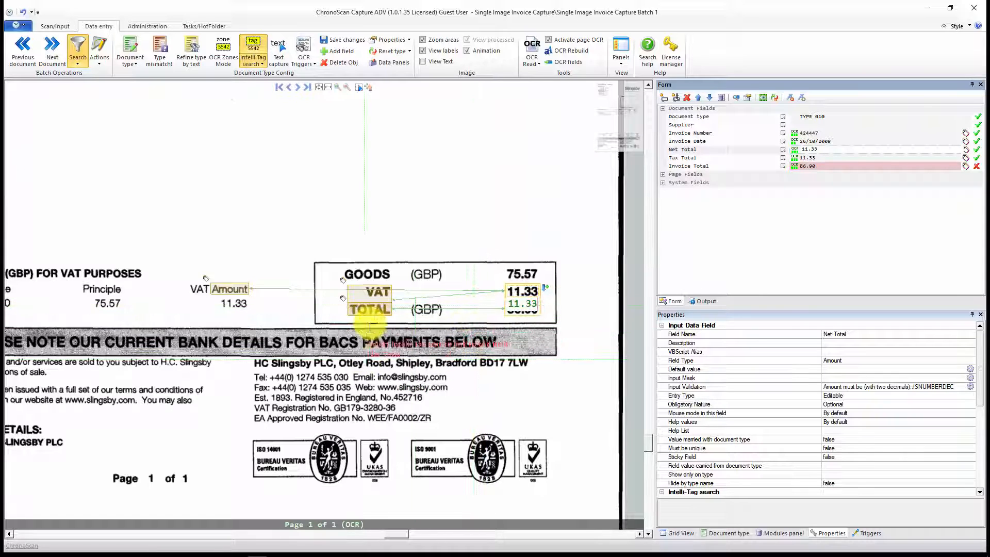
left_click(367, 316)
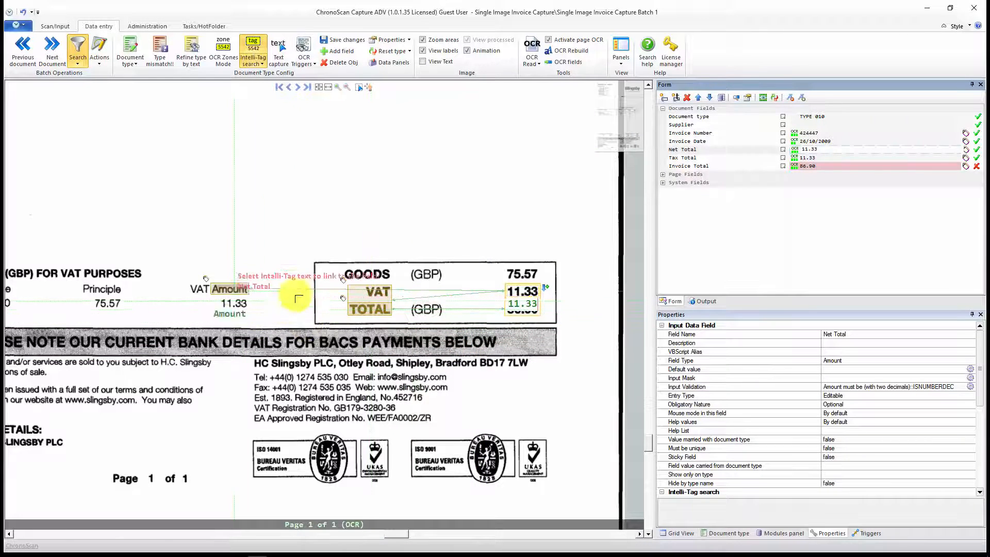
left_click(836, 152)
left_click(223, 60)
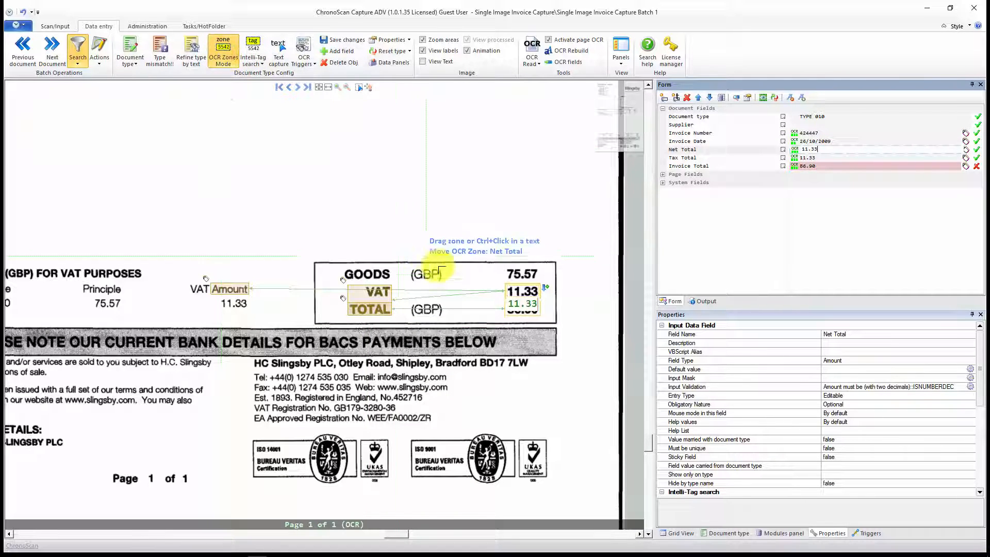
left_click(361, 274)
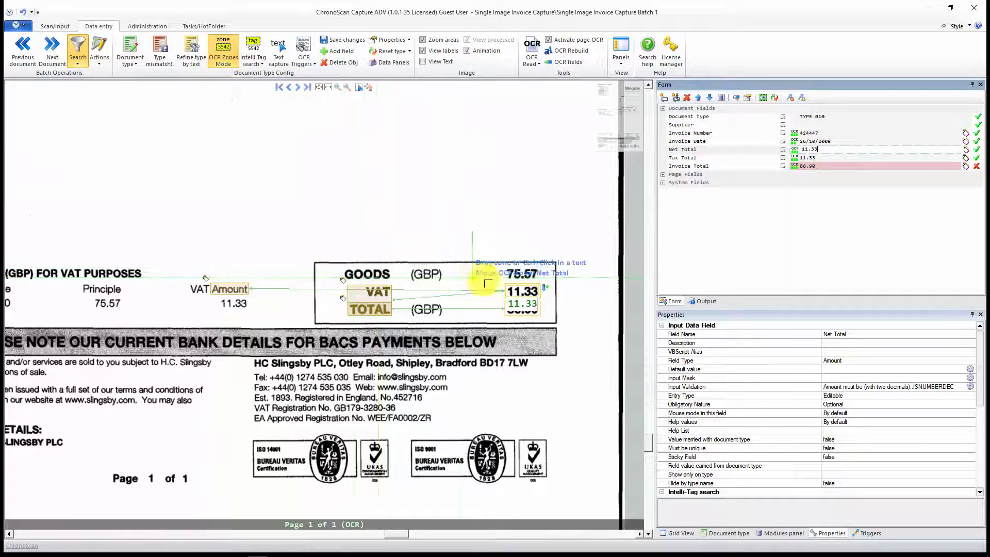
left_click_drag(498, 282, 550, 268)
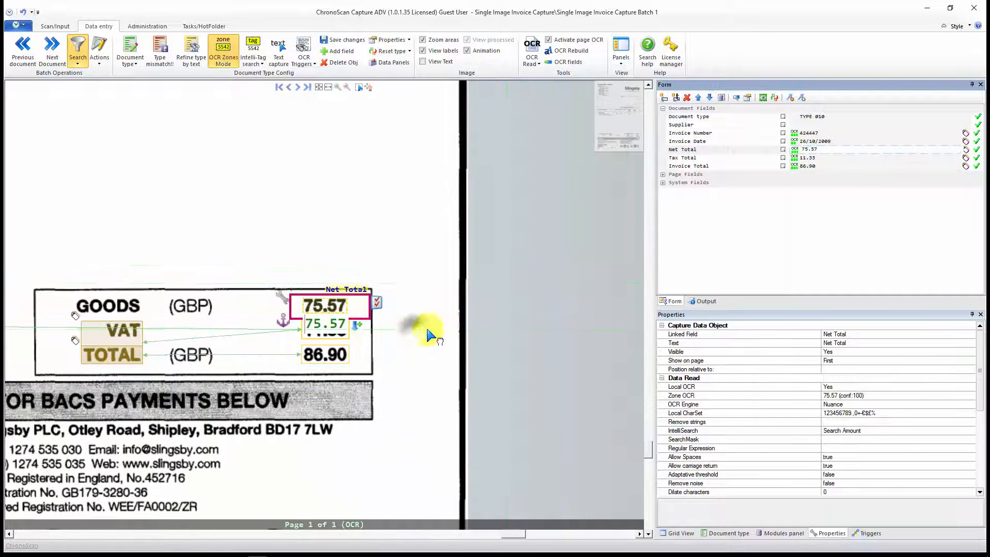
Step: Check the Tax Total capture on the Slingsby invoice, switching the view labels off and back on
left_click(827, 159)
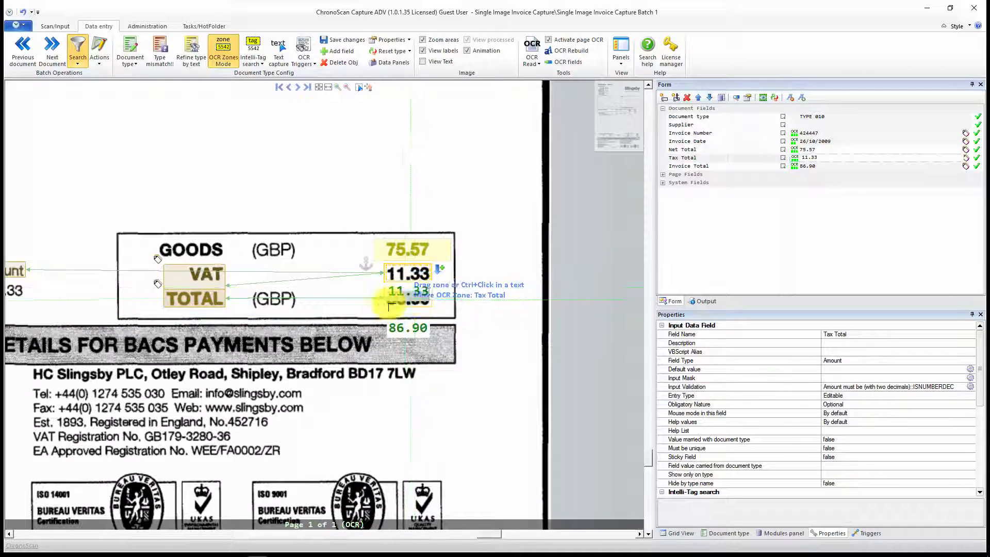
left_click(452, 51)
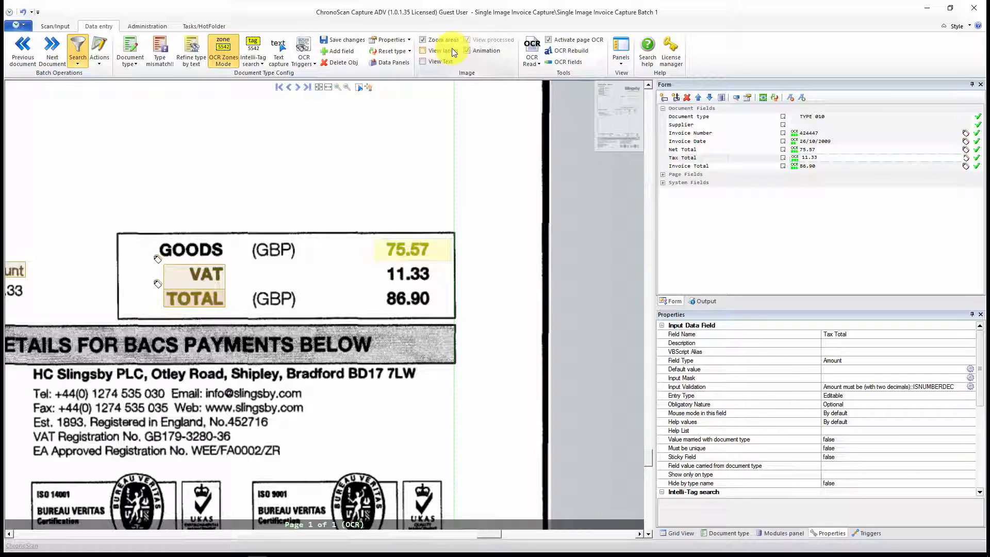
left_click(452, 50)
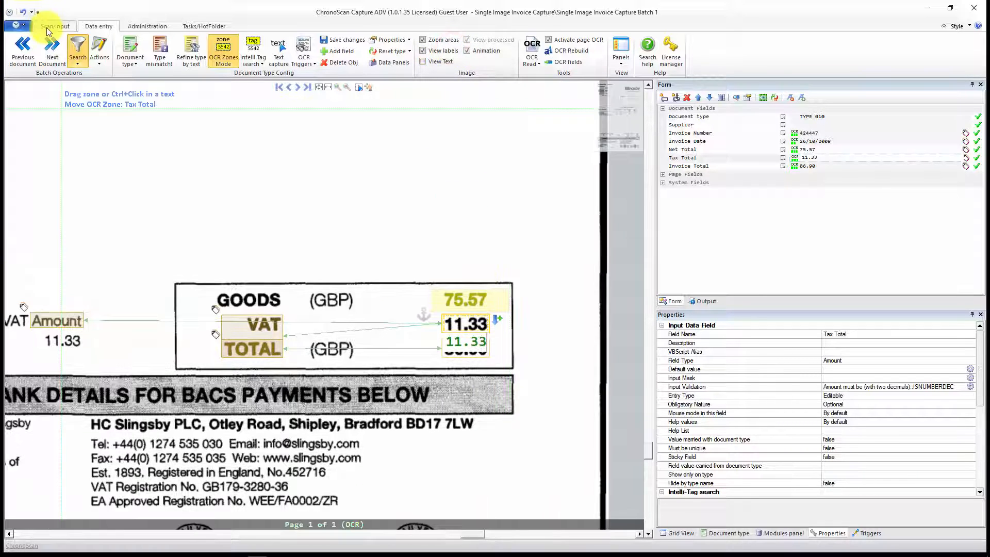
Step: Return to the document thumbnails and open document 29, the Klick invoice of TYPE 011, for data entry
left_click(47, 30)
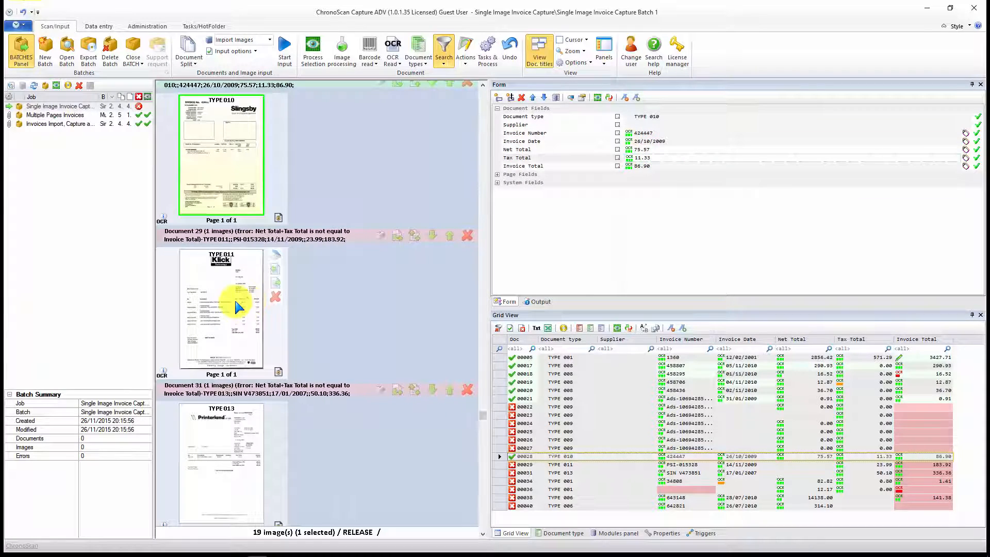
left_click(236, 304)
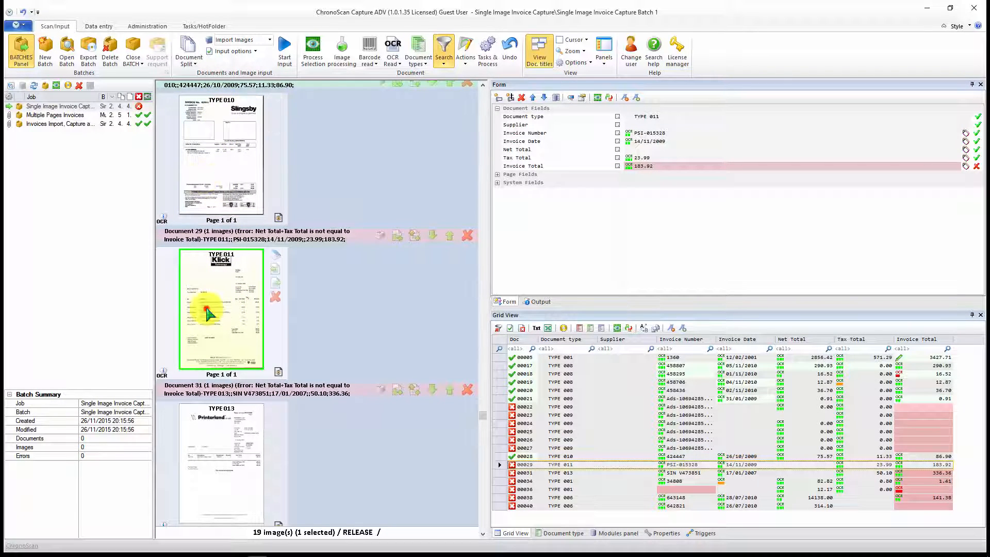
scroll(207, 310, "down", 10)
scroll(207, 312, "up", 3)
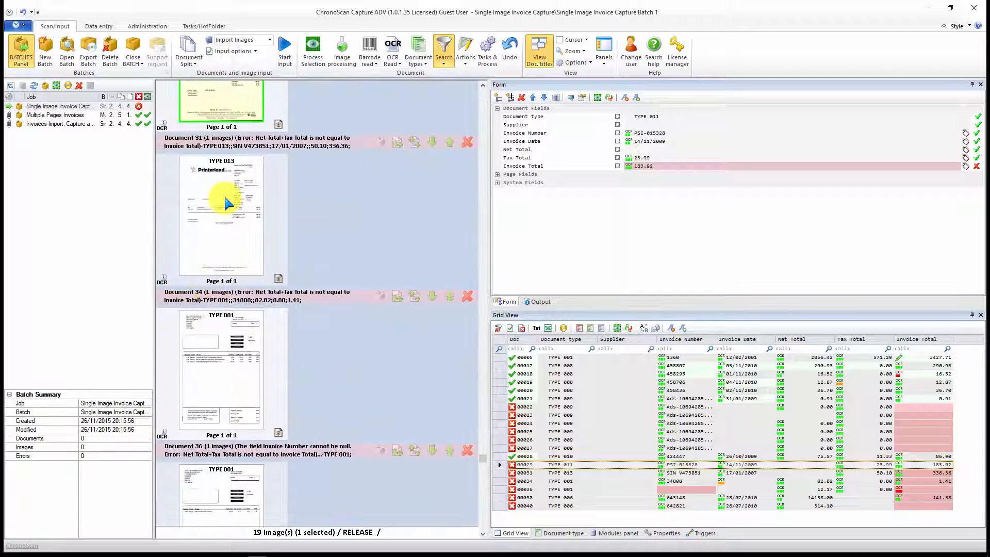
scroll(221, 201, "up", 3)
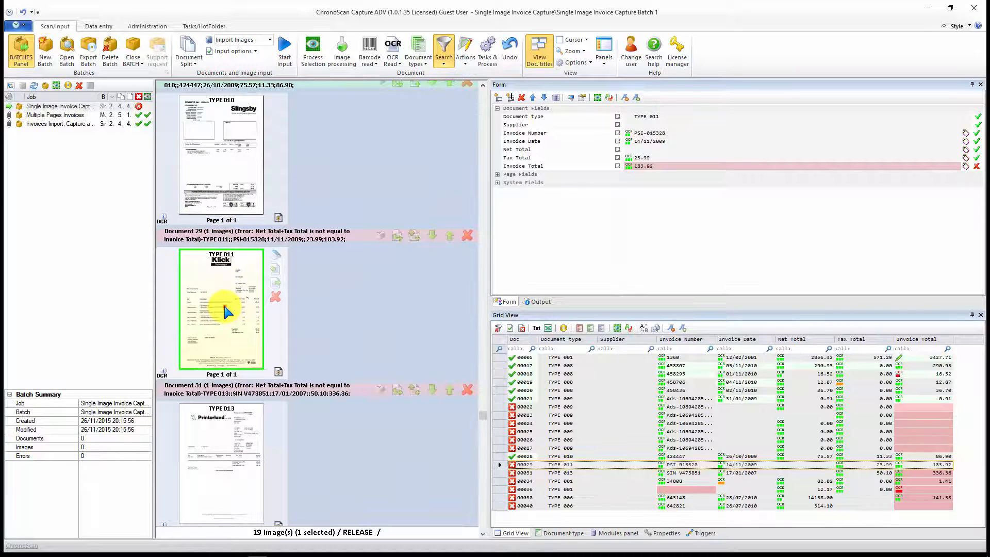
double_click(227, 311)
scroll(282, 281, "down", 5)
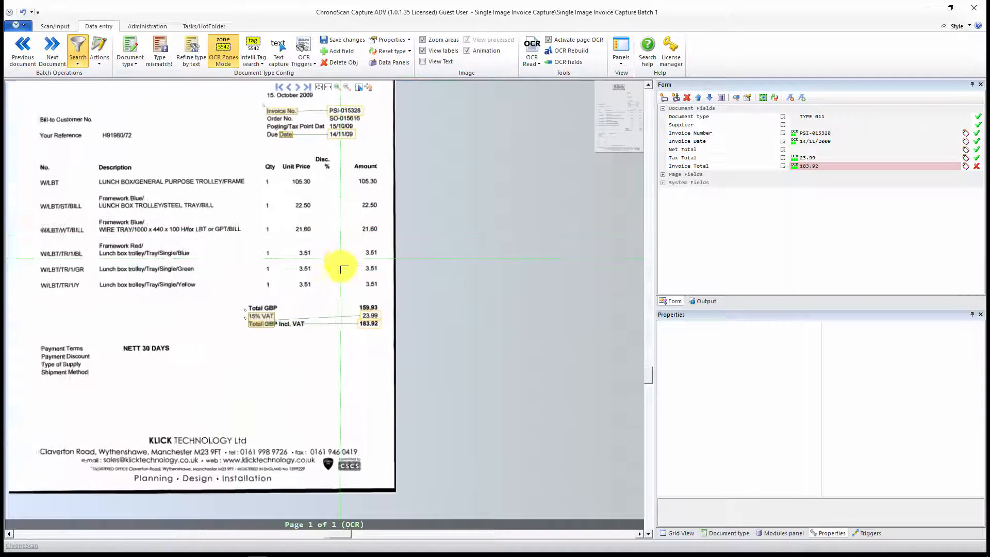
scroll(344, 266, "up", 5)
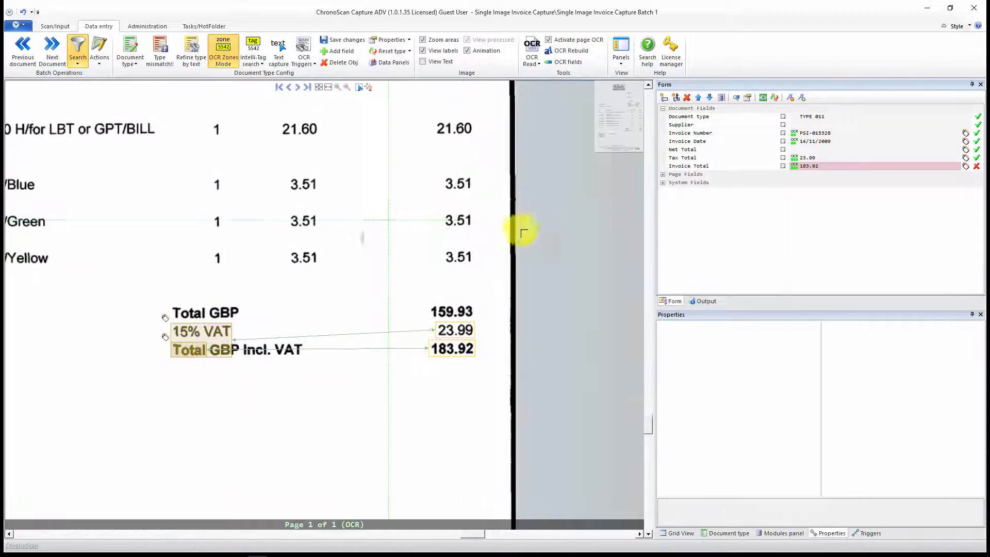
Step: Add "Total GBP Incl. VAT" as an Invoice Total Intelli-Tag with nearest valid amount at the right
left_click(802, 149)
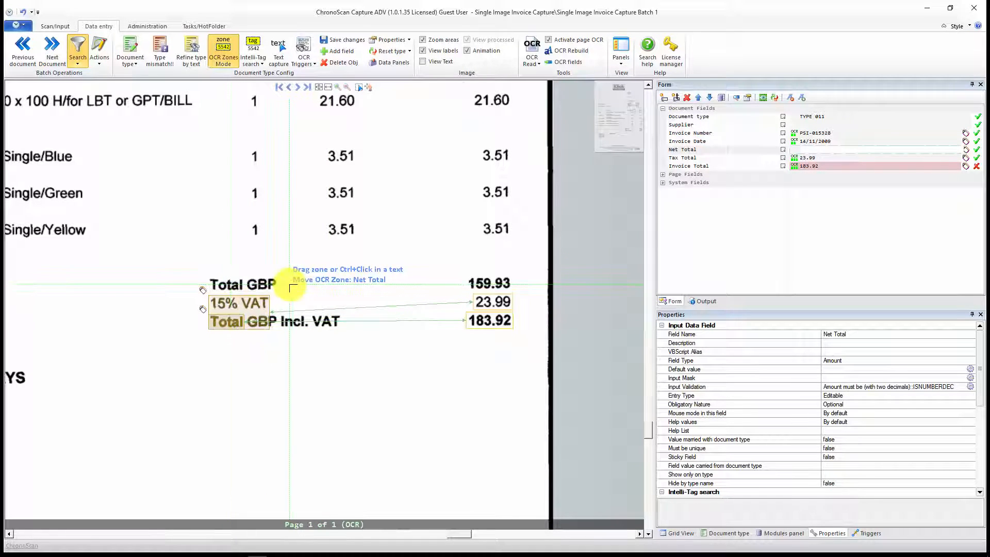
left_click(800, 149)
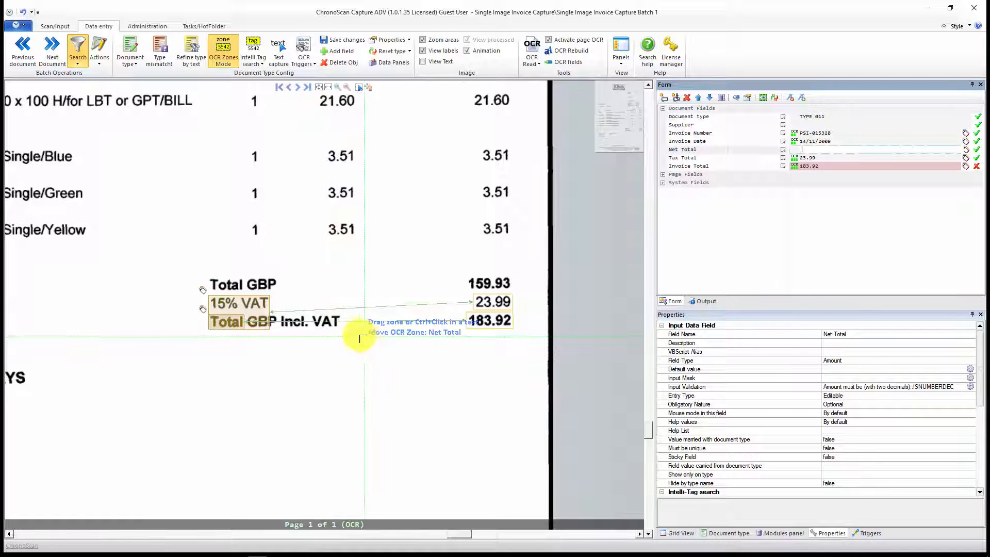
left_click(851, 166)
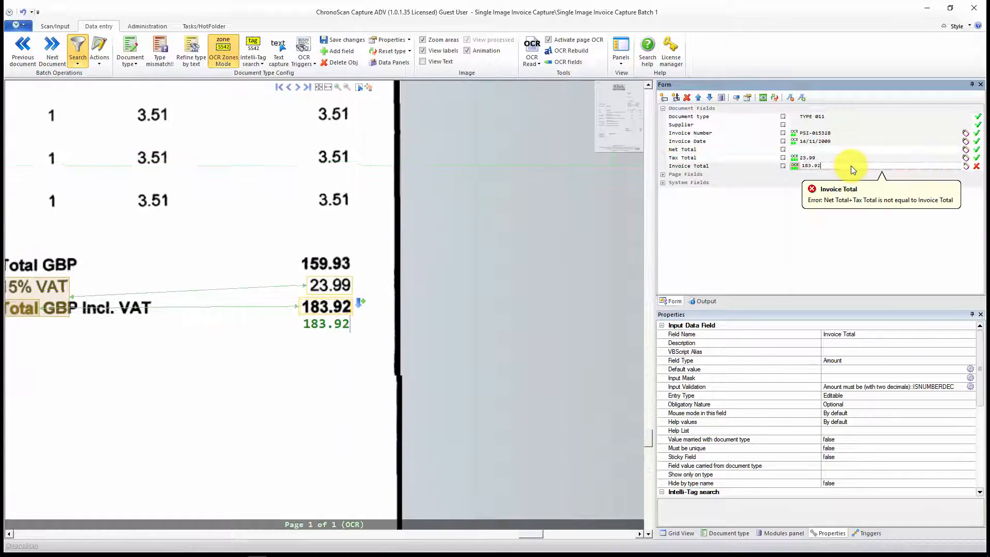
left_click(260, 50)
left_click_drag(132, 295, 291, 264)
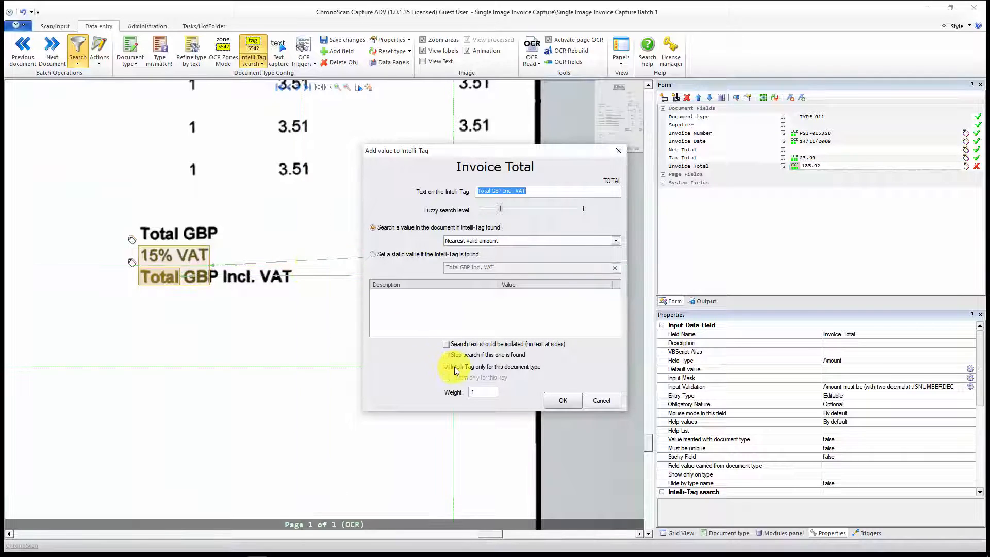
left_click(499, 242)
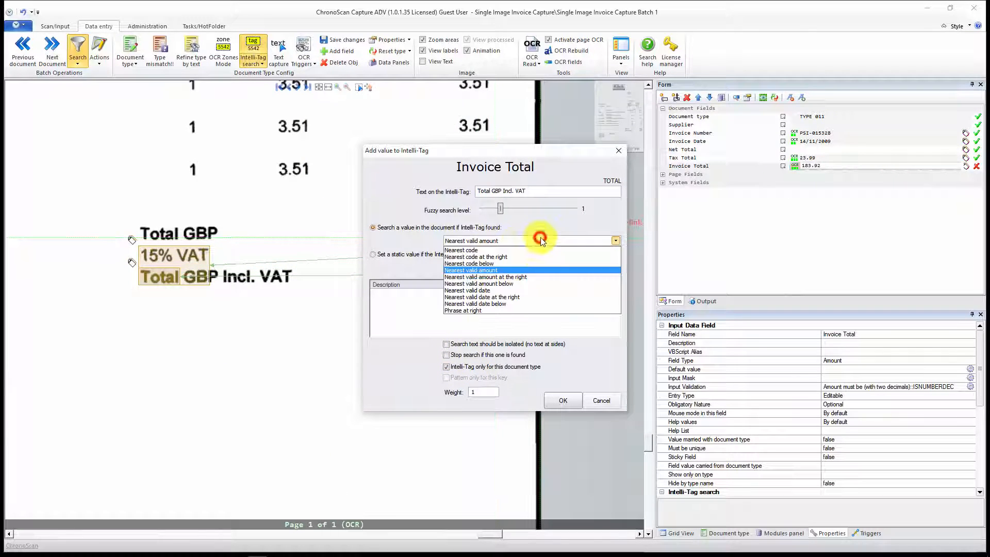
left_click(520, 275)
left_click(558, 393)
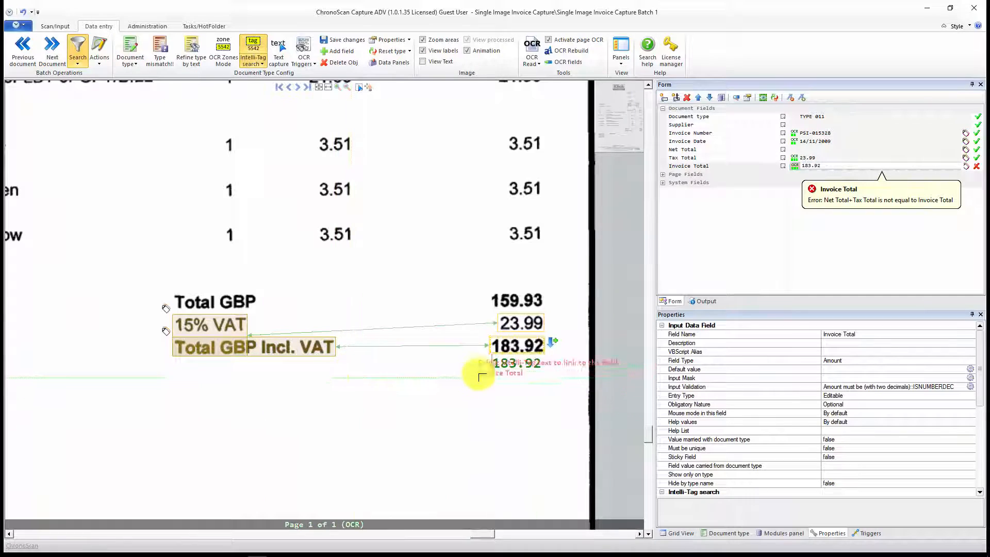
Step: Add "Total GBP" as a Net Total Intelli-Tag with nearest valid amount at the right, clearing the restriction to this document type
left_click(809, 156)
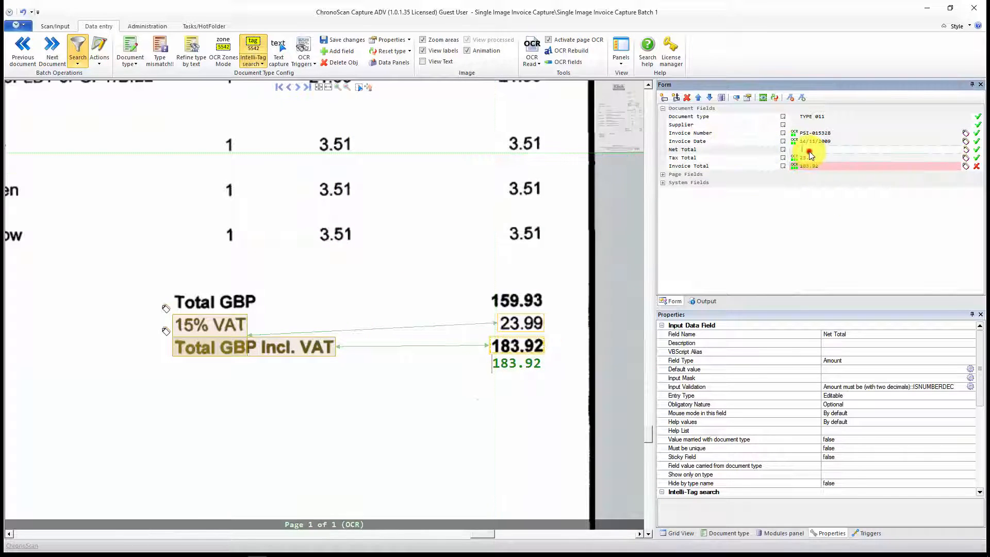
left_click(262, 46)
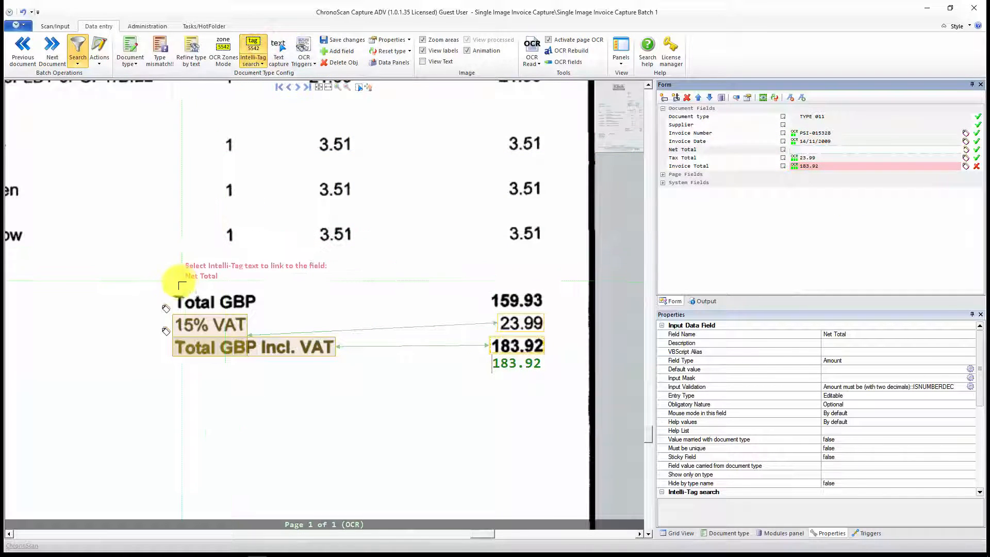
left_click_drag(173, 281, 273, 313)
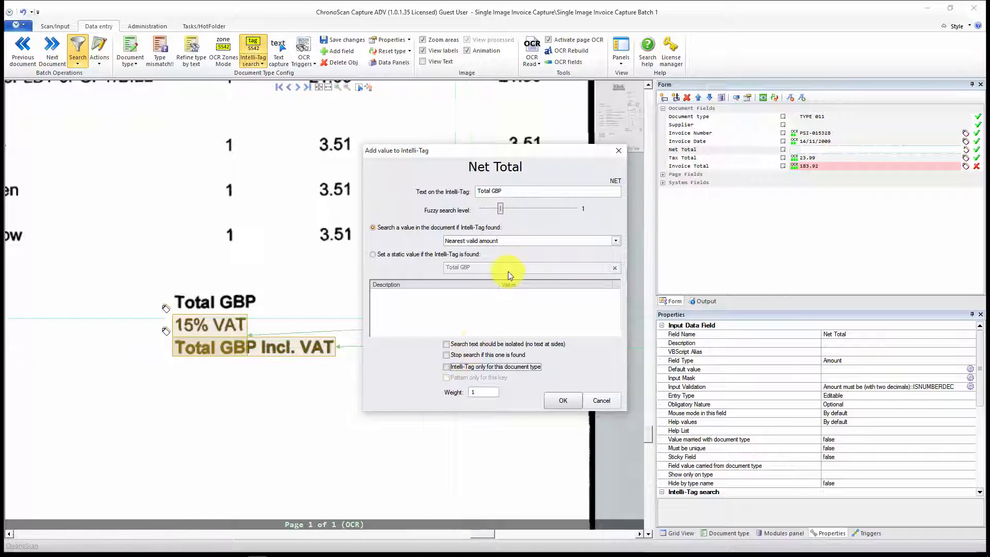
left_click(518, 244)
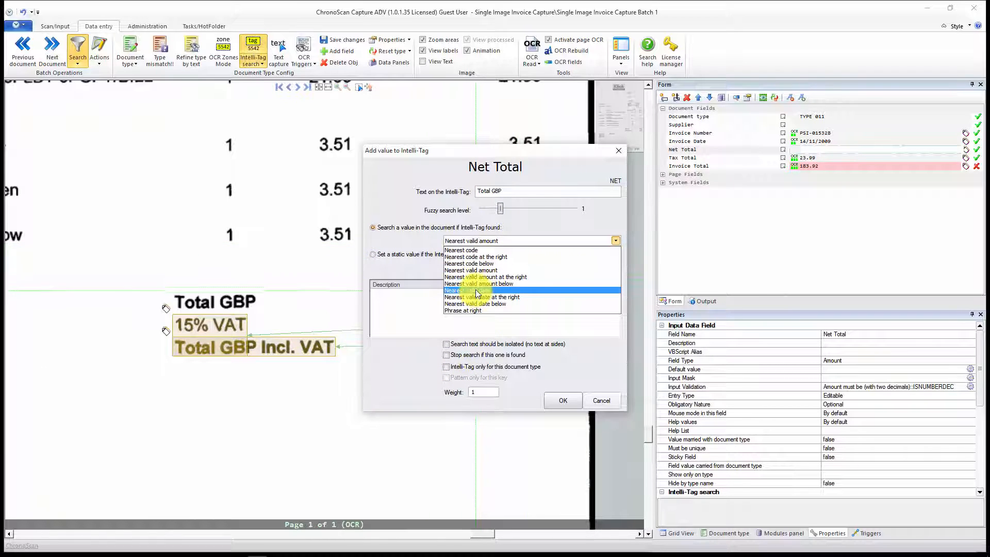
left_click(496, 277)
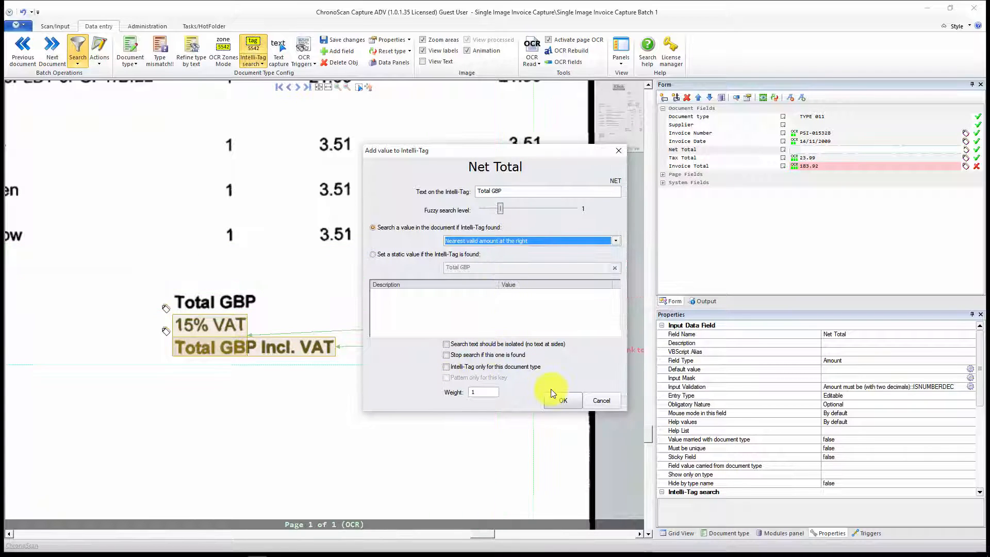
left_click(560, 400)
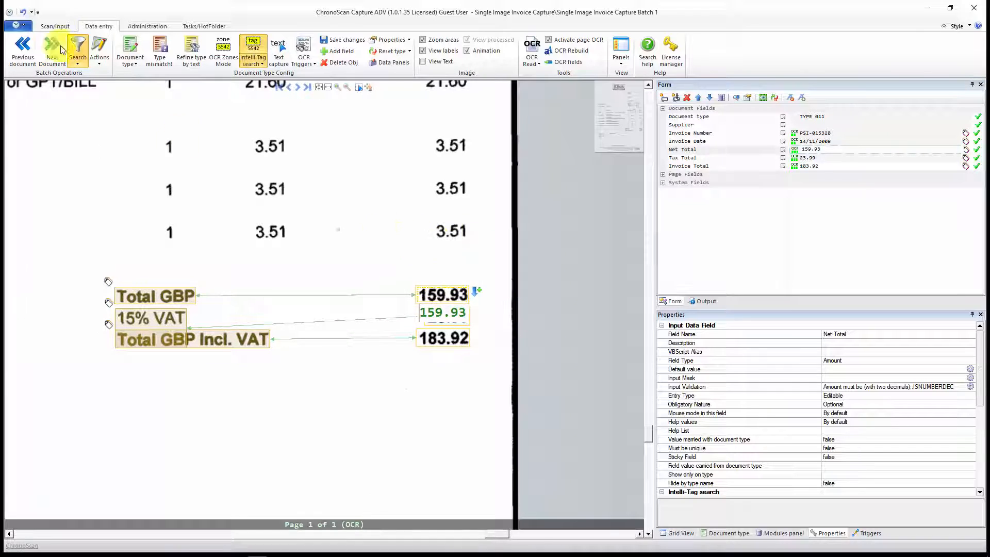
Step: Return to the document thumbnails and open document 38, the Southbank Fresh Fish invoice of TYPE 006, for data entry
left_click(57, 28)
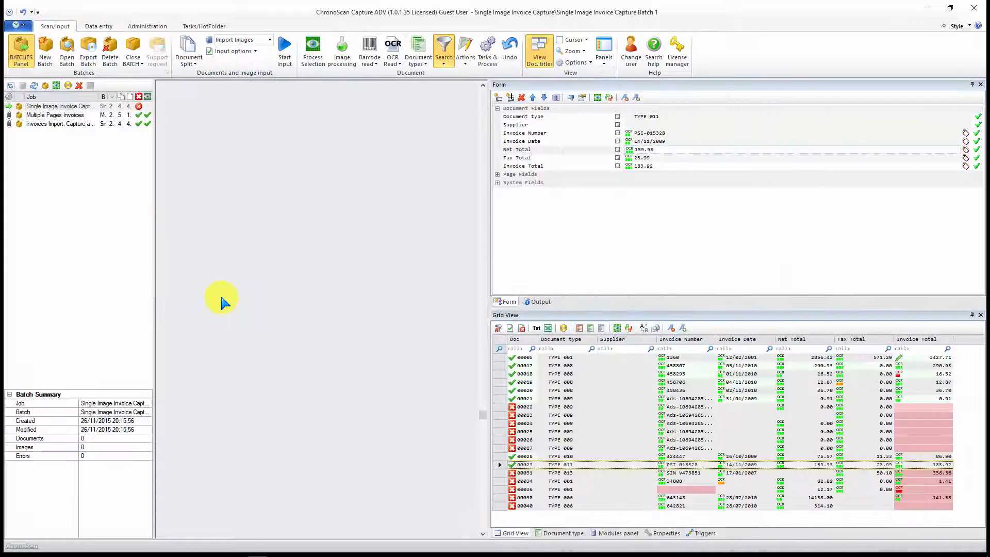
scroll(278, 298, "down", 6)
left_click(235, 289)
double_click(237, 268)
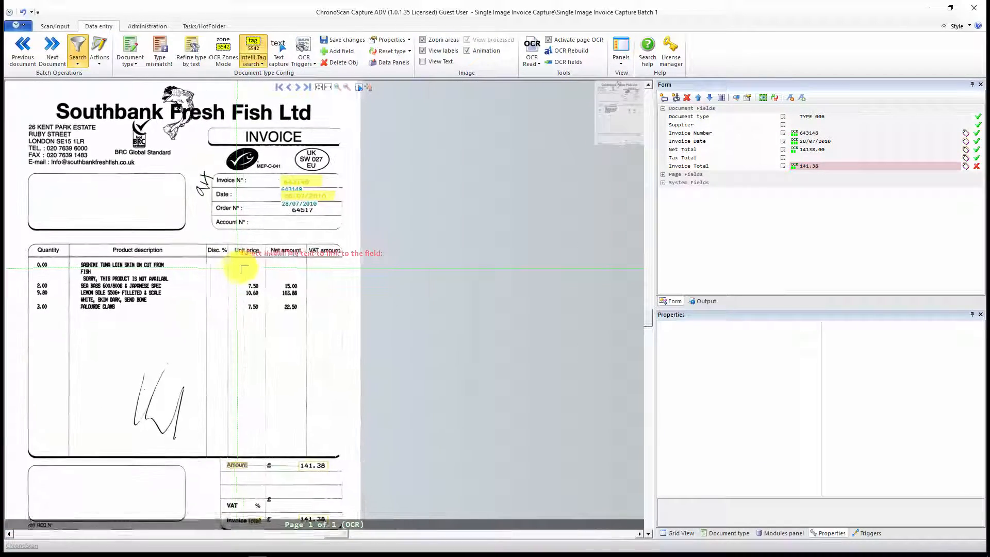
Step: Draw a Net Total OCR zone over the value on the Amount line of the invoice's totals box
scroll(299, 309, "up", 3)
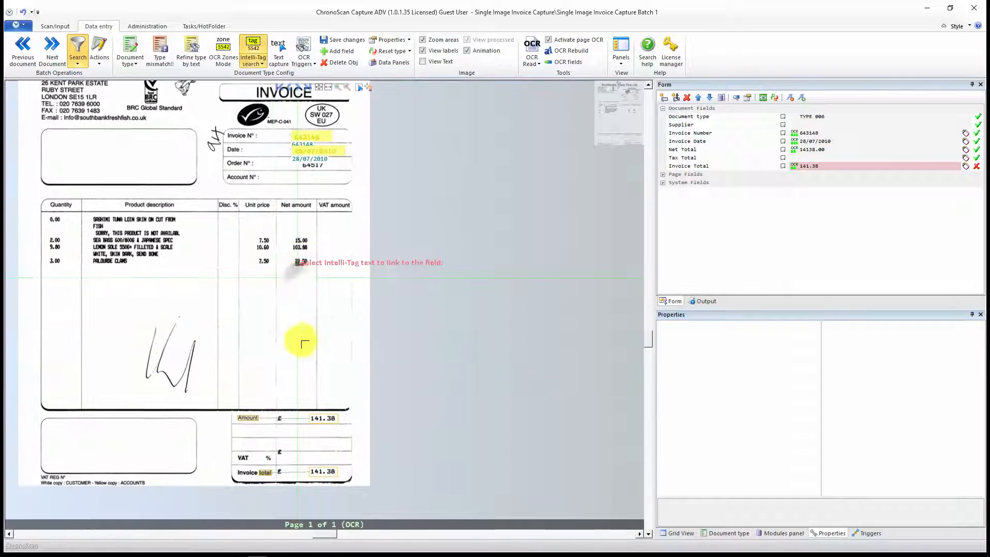
scroll(301, 343, "up", 1)
left_click_drag(325, 338, 378, 172)
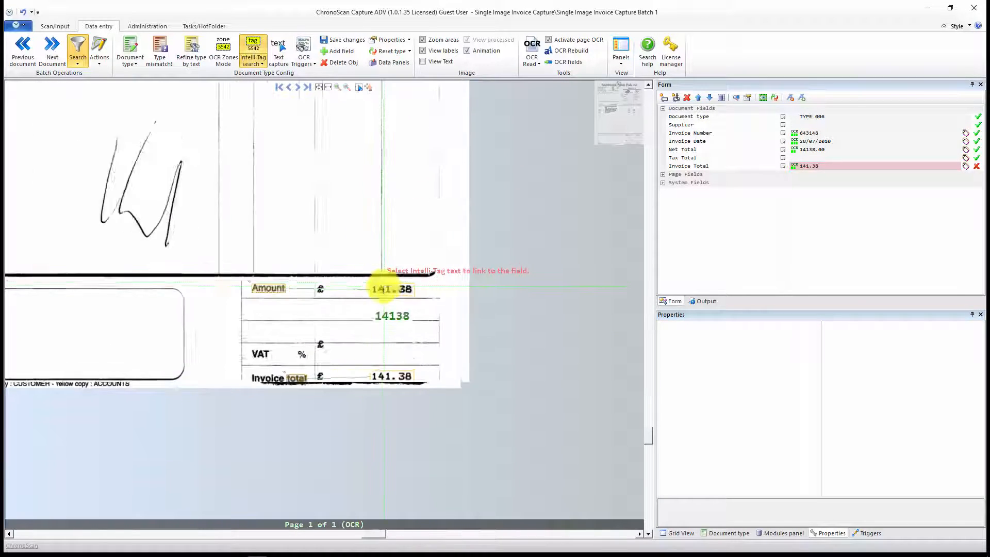
scroll(384, 287, "up", 4)
scroll(384, 286, "up", 2)
left_click_drag(329, 360, 339, 287)
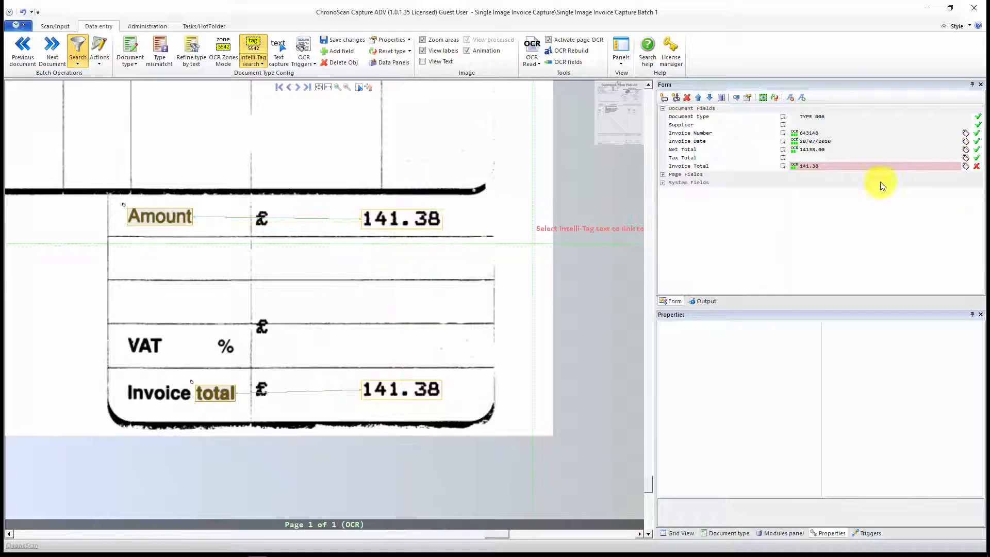
left_click(836, 149)
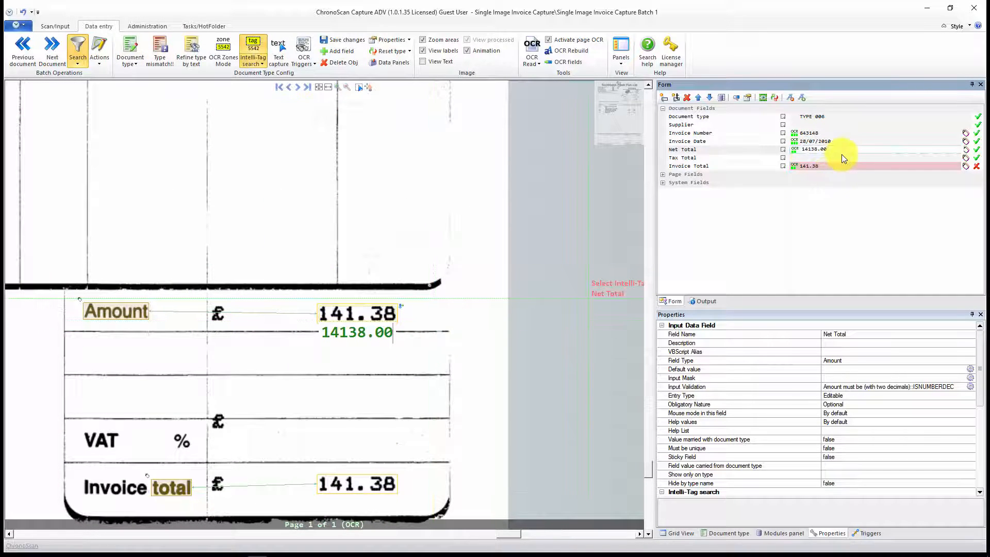
left_click(224, 52)
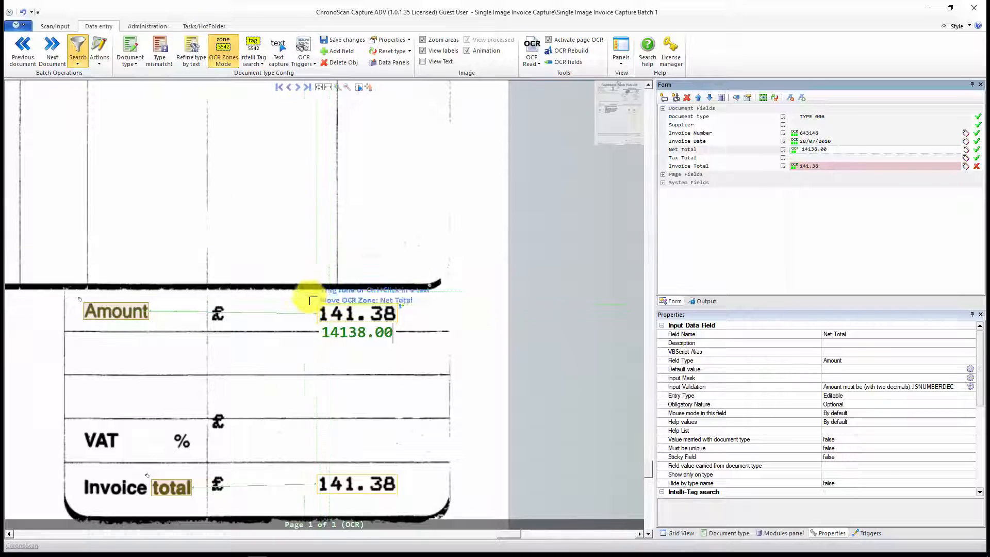
left_click_drag(305, 291, 424, 325)
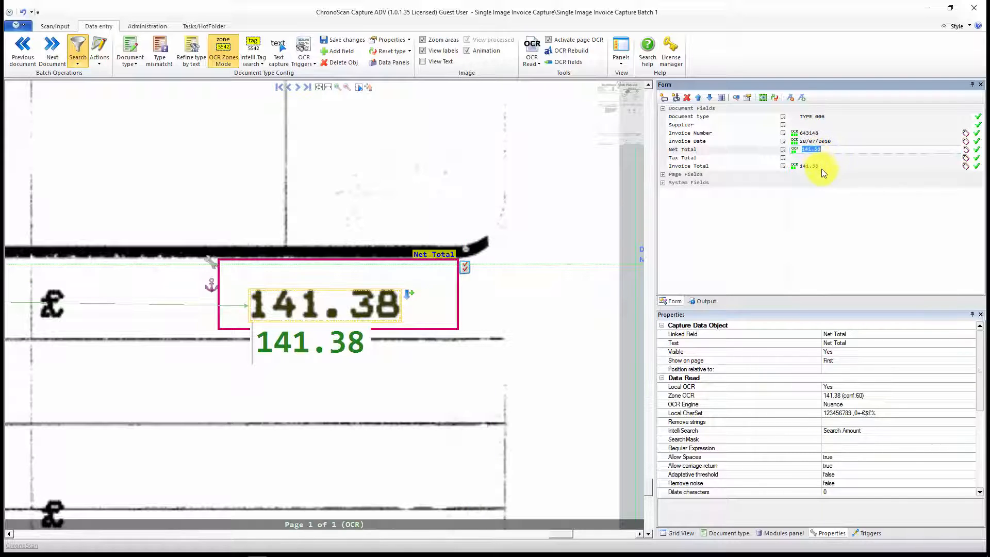
scroll(398, 371, "down", 3)
left_click_drag(417, 419, 446, 259)
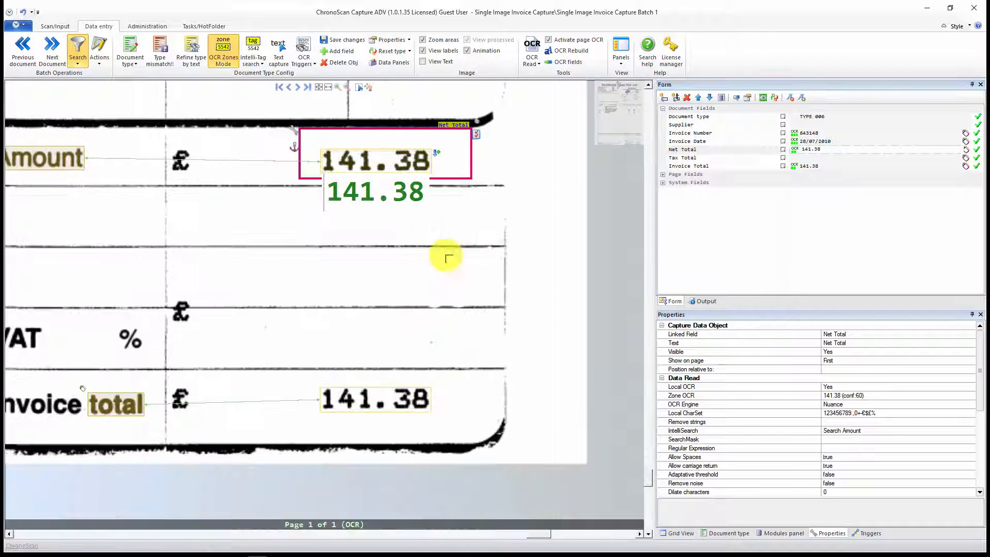
Step: Return to the batch overview, select all documents in the grid and reprocess them with the existing process settings
left_click(52, 31)
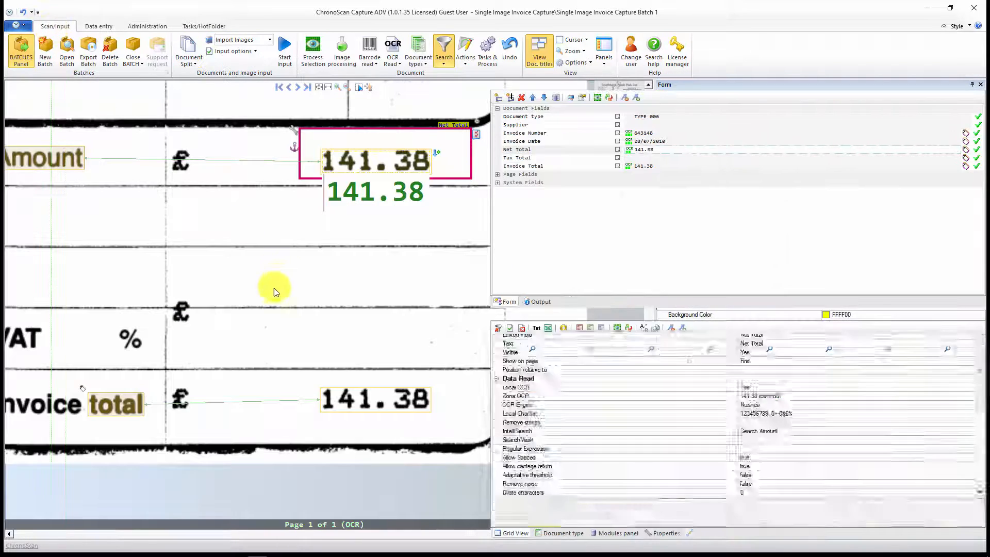
left_click(258, 436)
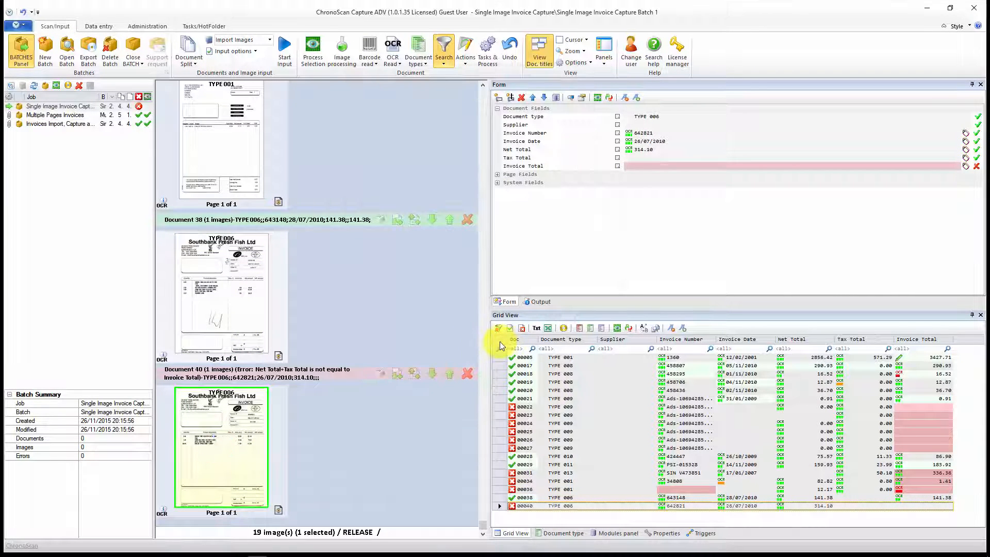
left_click(500, 340)
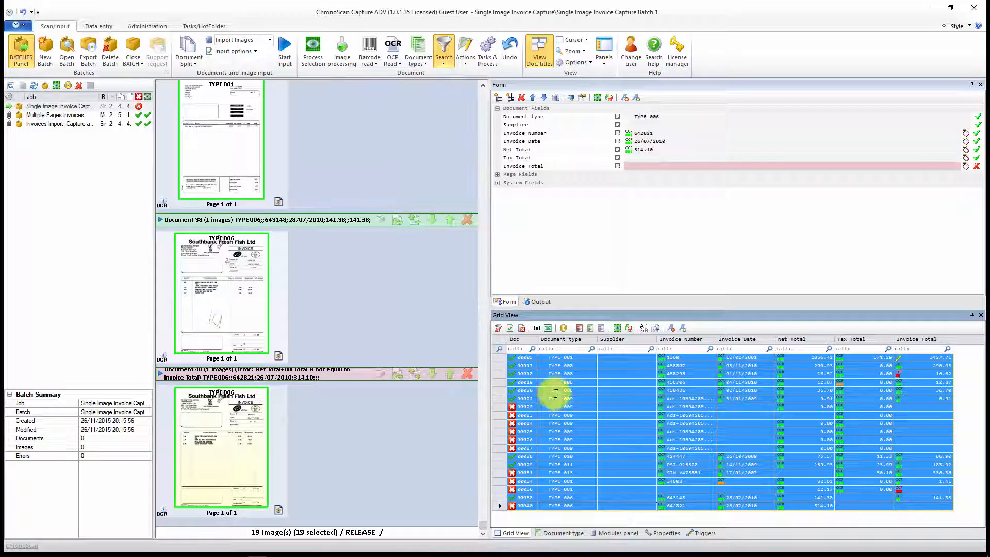
left_click(616, 328)
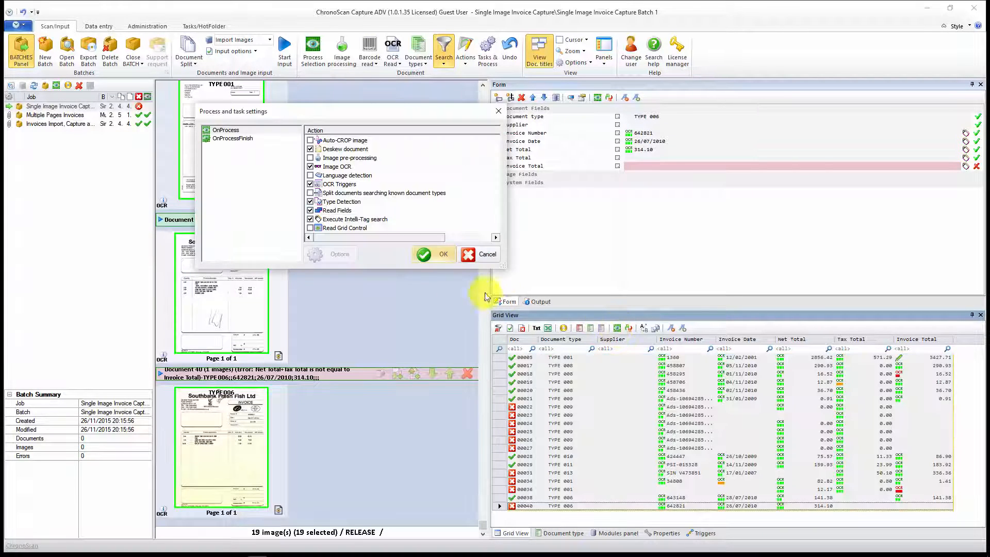
left_click(438, 259)
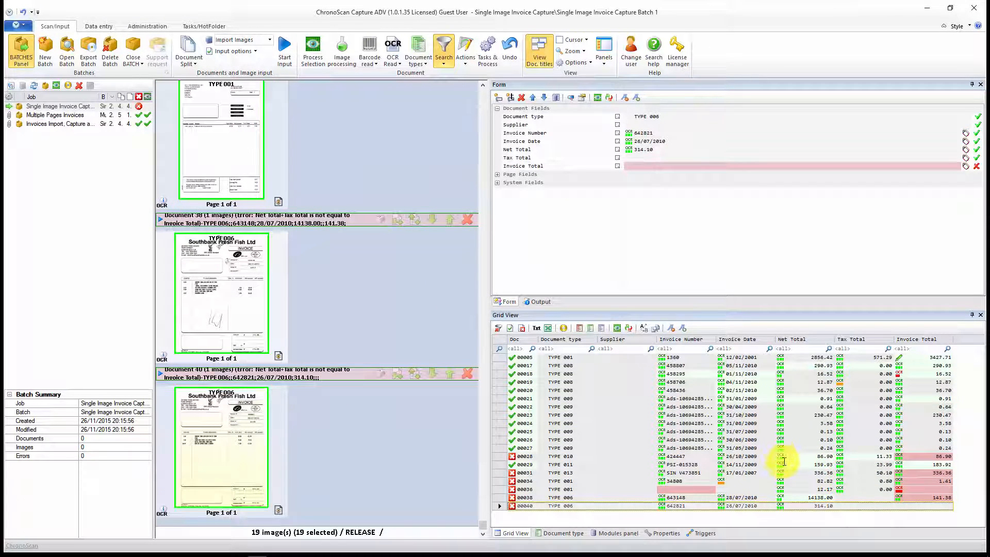
Step: Clear the errors-only filter so that all documents in the batch are listed
left_click(869, 416)
left_click(838, 438)
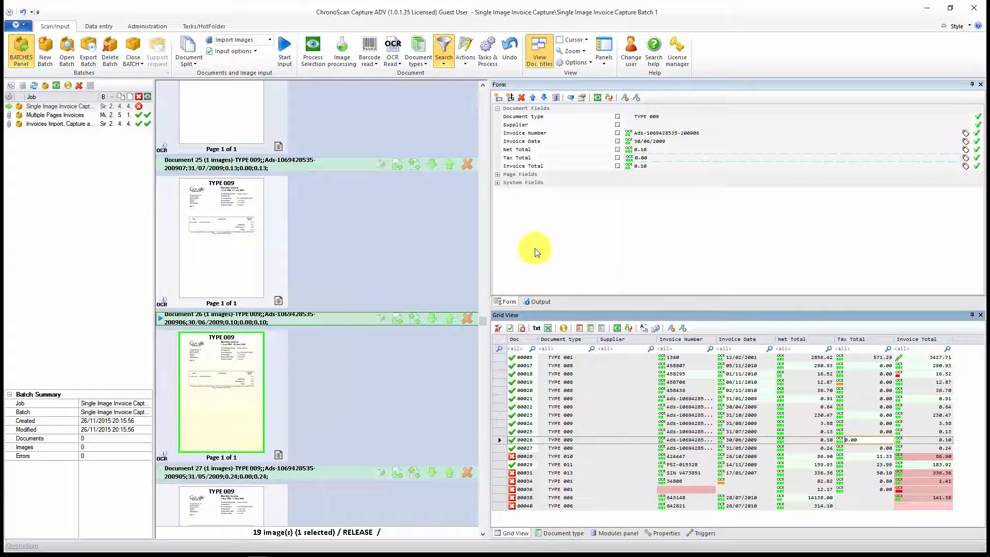
left_click(441, 55)
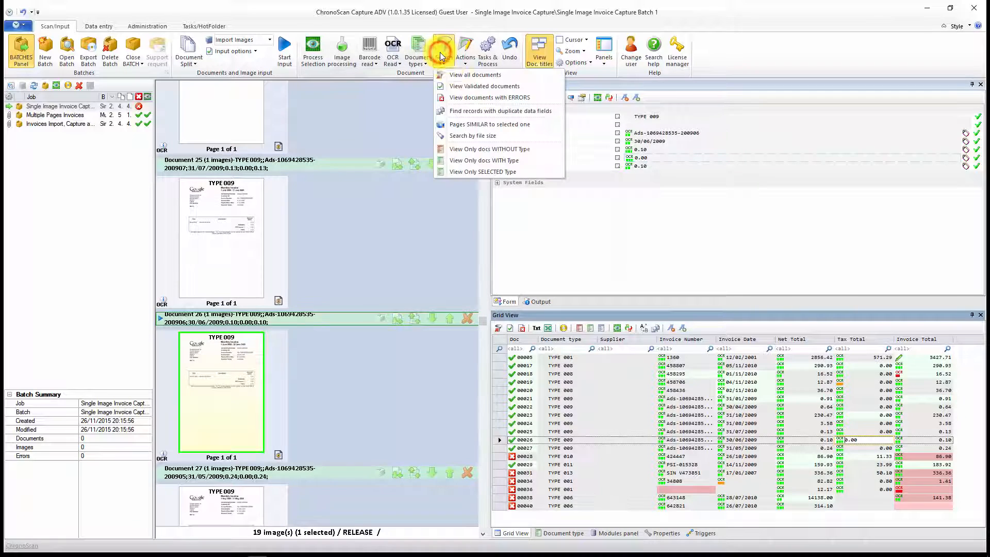
left_click(464, 74)
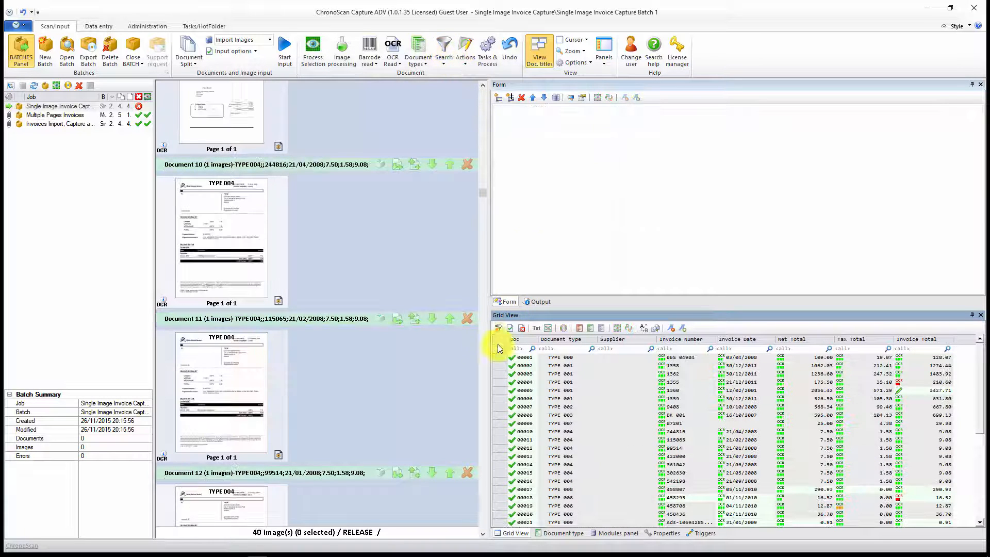
Step: Select every document in the unfiltered grid and reprocess them with the existing process settings
left_click(499, 349)
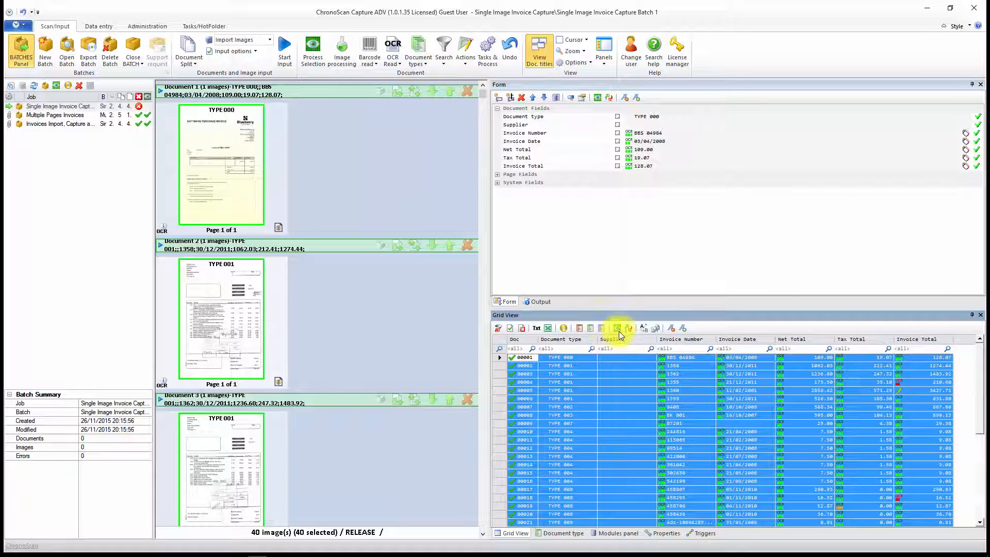
left_click(618, 328)
left_click(444, 255)
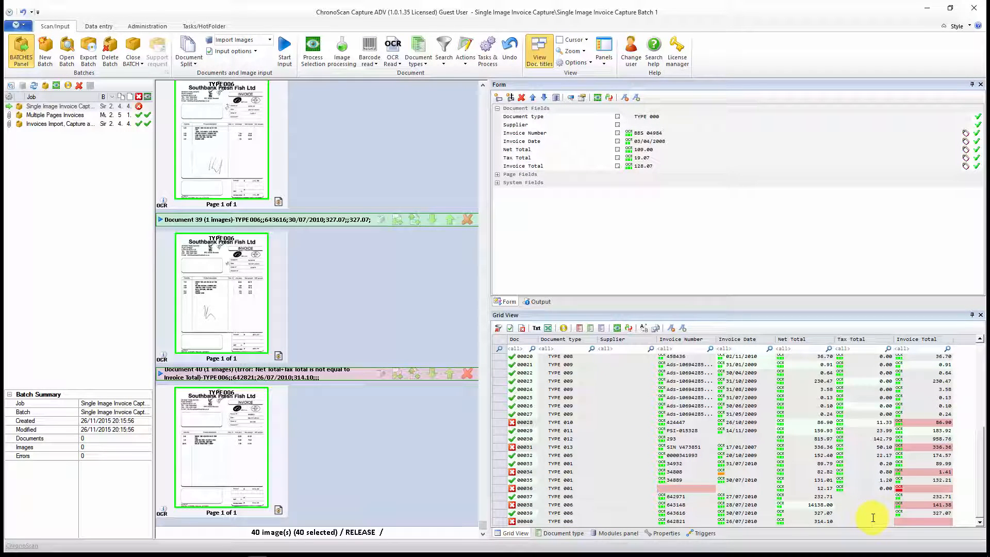
Step: Open document 1, the Blueberry Software invoice of TYPE 000, for data entry
scroll(829, 488, "up", 7)
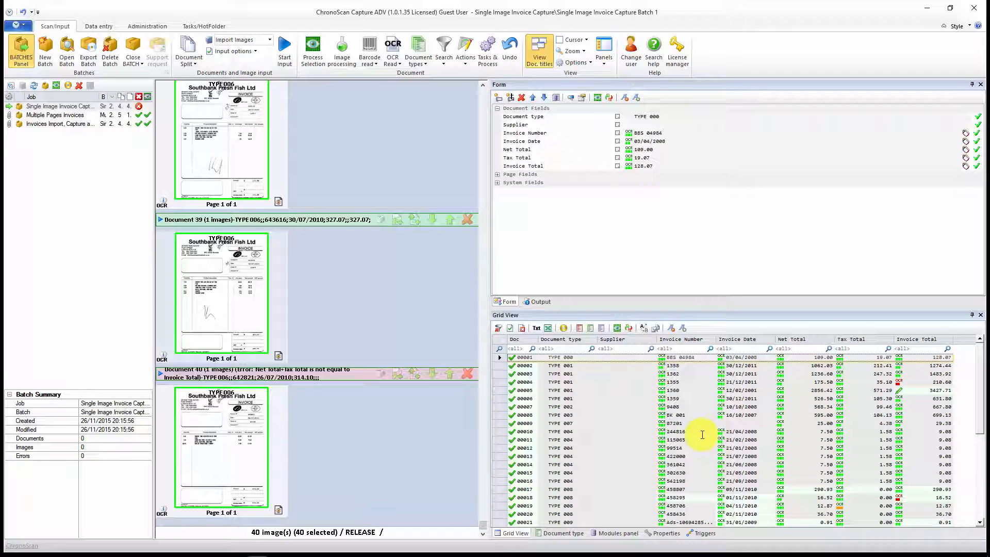
scroll(211, 309, "up", 20)
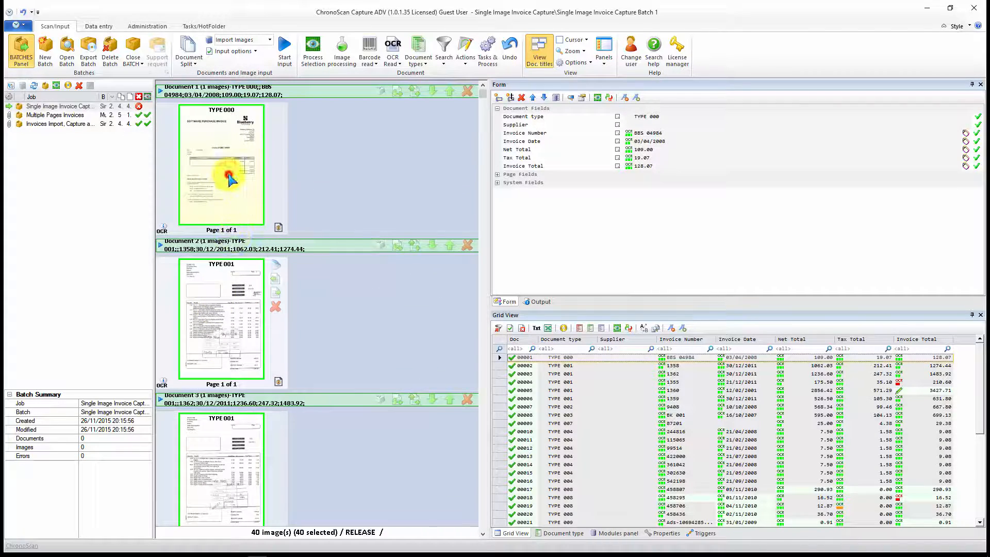
left_click(228, 179)
double_click(229, 150)
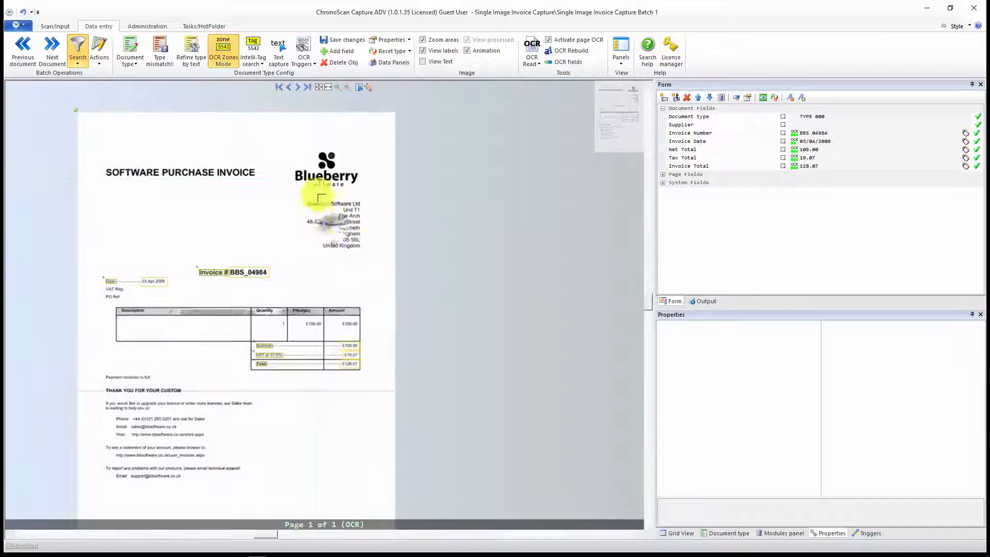
Step: Link the unit and street lines of the supplier's address to the Supplier field as an Intelli-Tag, creating a new list named "Suppliers"
scroll(321, 220, "up", 5)
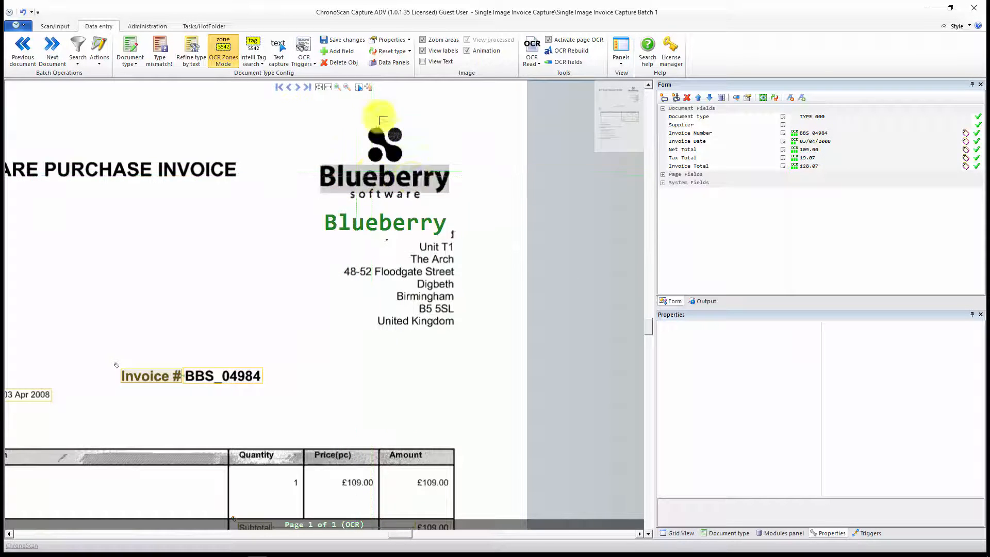
scroll(357, 311, "down", 3)
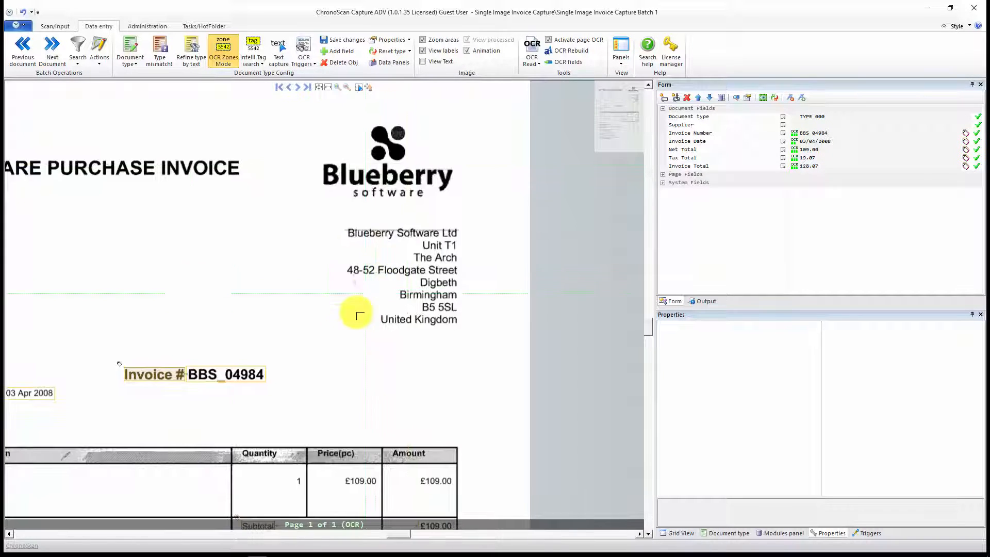
left_click_drag(355, 368, 468, 162)
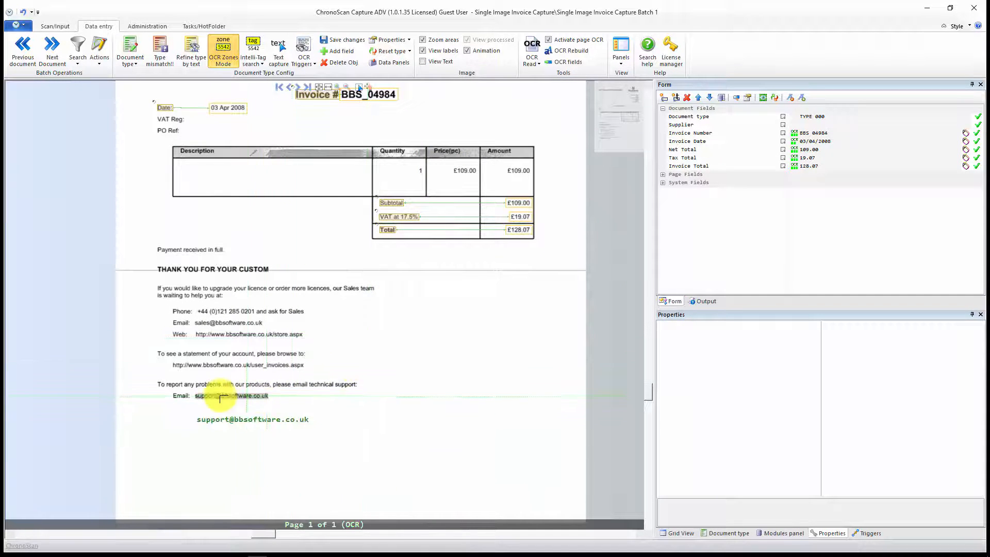
left_click_drag(398, 311, 316, 436)
left_click_drag(396, 191, 410, 304)
scroll(406, 241, "up", 2)
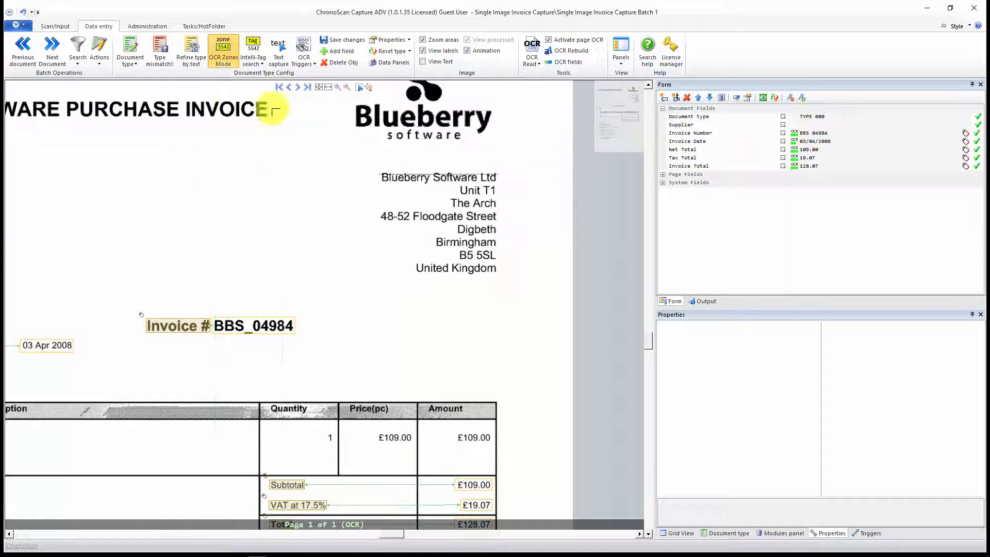
left_click(254, 47)
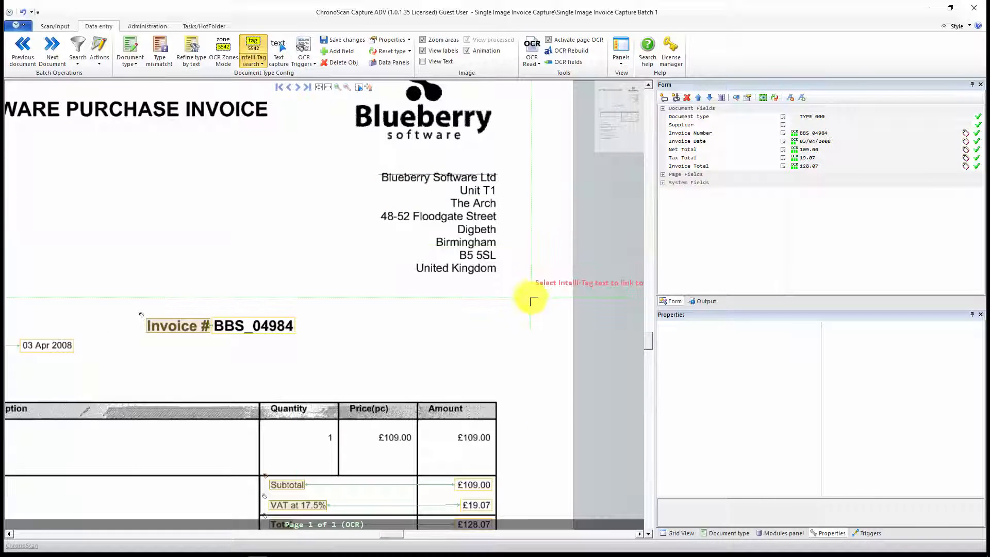
left_click(808, 127)
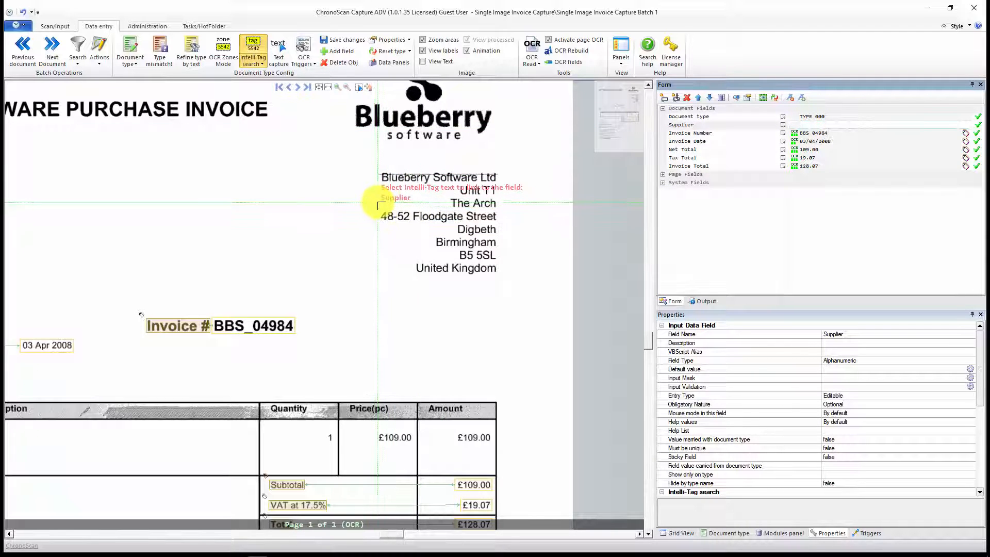
left_click_drag(376, 194, 520, 218)
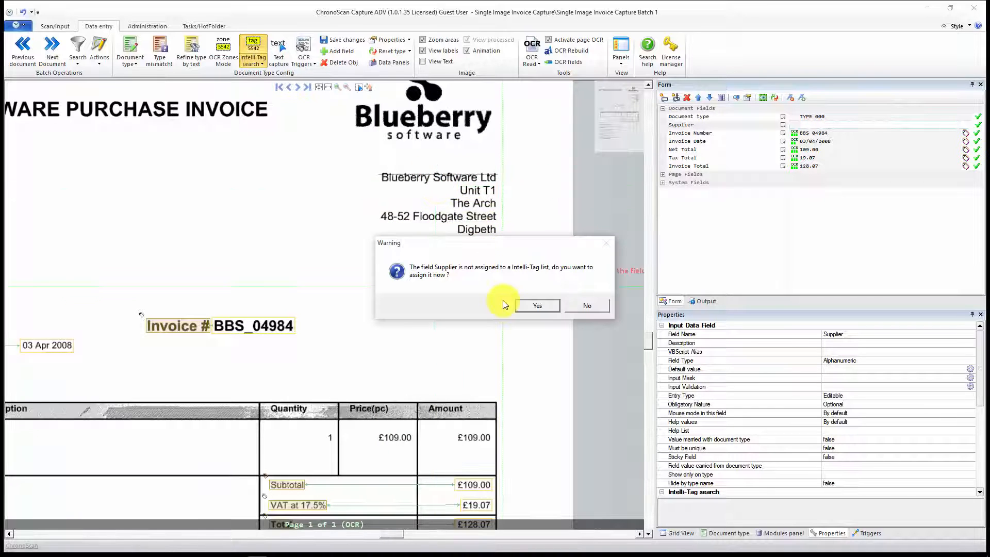
left_click(532, 305)
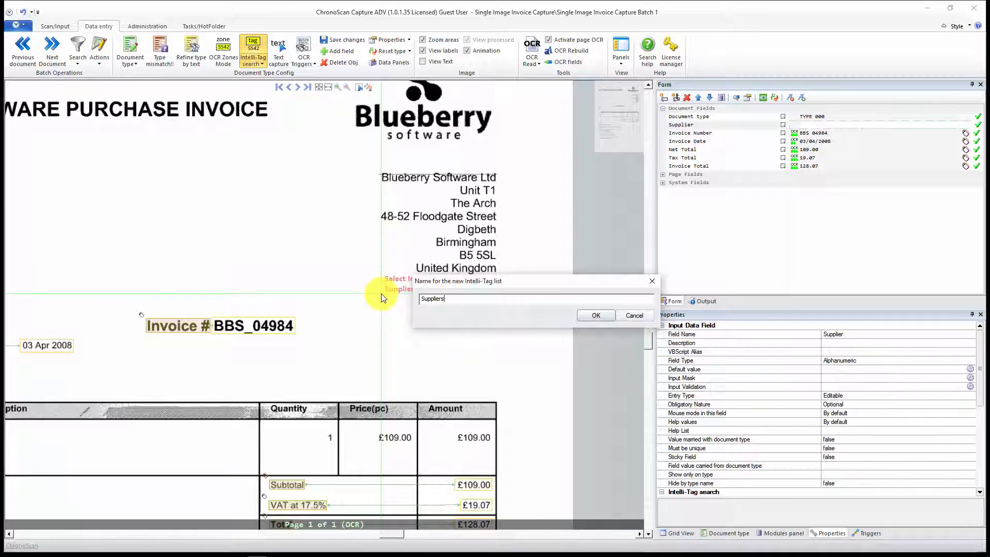
left_click(590, 317)
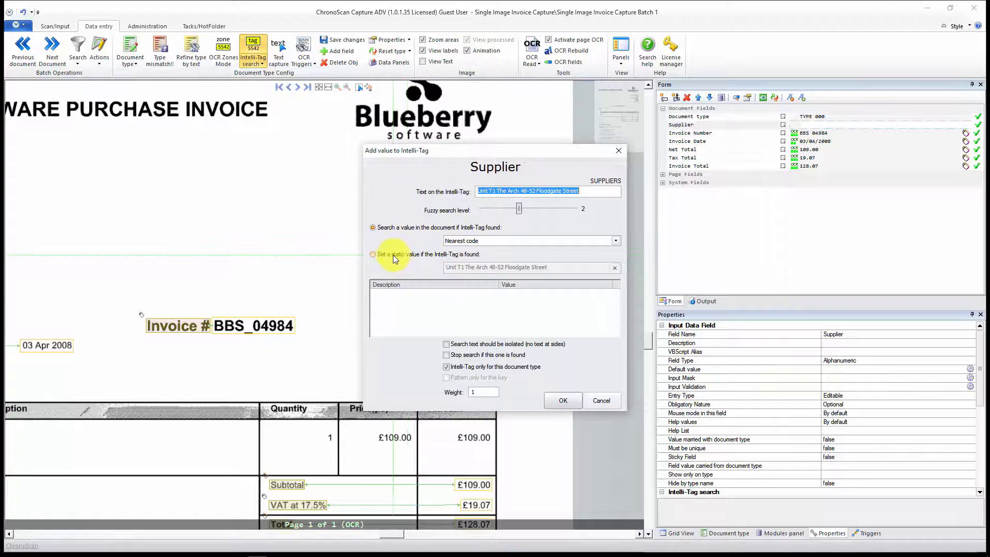
Step: Make the Supplier Intelli-Tag return the static value "Blueberry Software", keeping it restricted to this document type
left_click(374, 255)
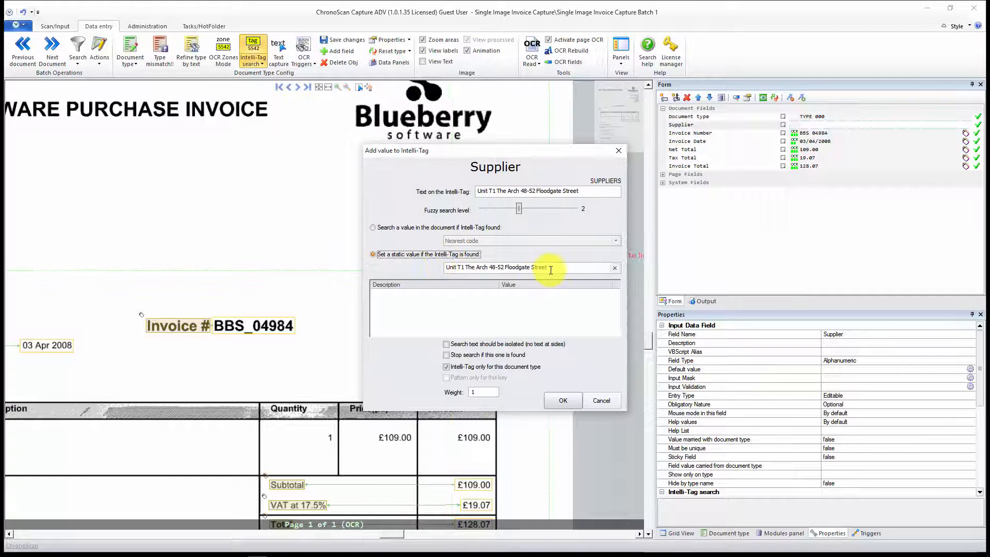
left_click_drag(552, 268, 377, 262)
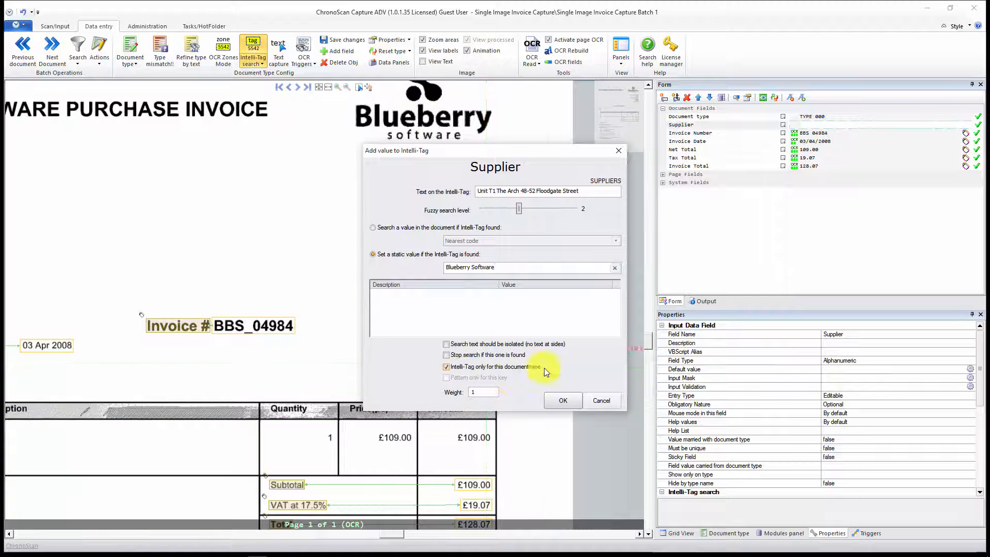
left_click(565, 401)
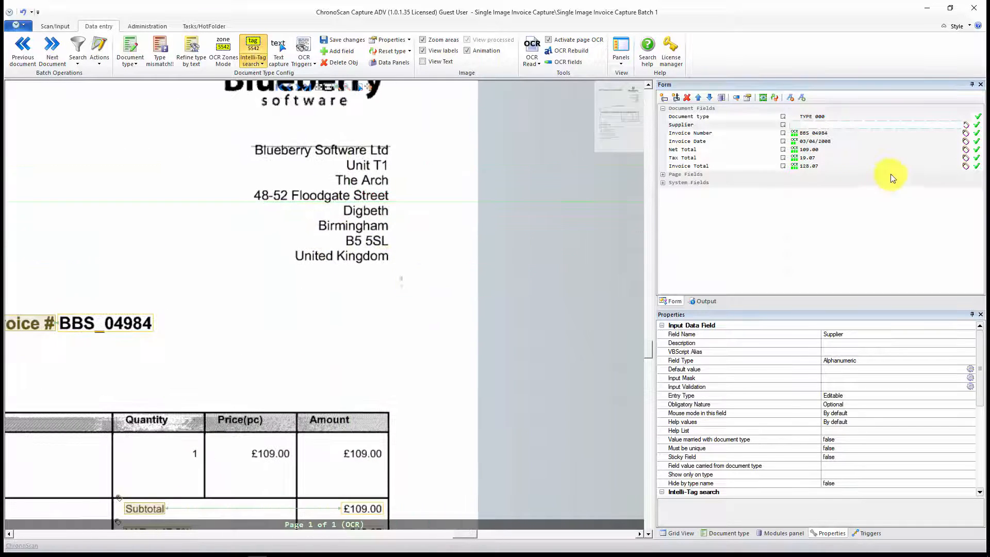
Step: Edit the Blueberry Software entry in the Suppliers Intelli-Tag list so its search text is only the building number and street name
left_click(967, 126)
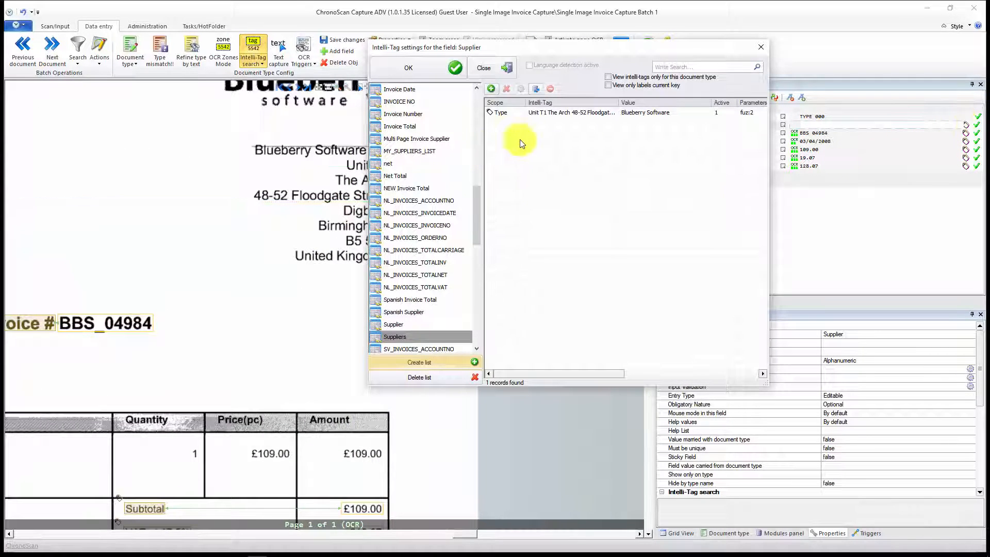
left_click(532, 112)
left_click_drag(524, 47, 614, 90)
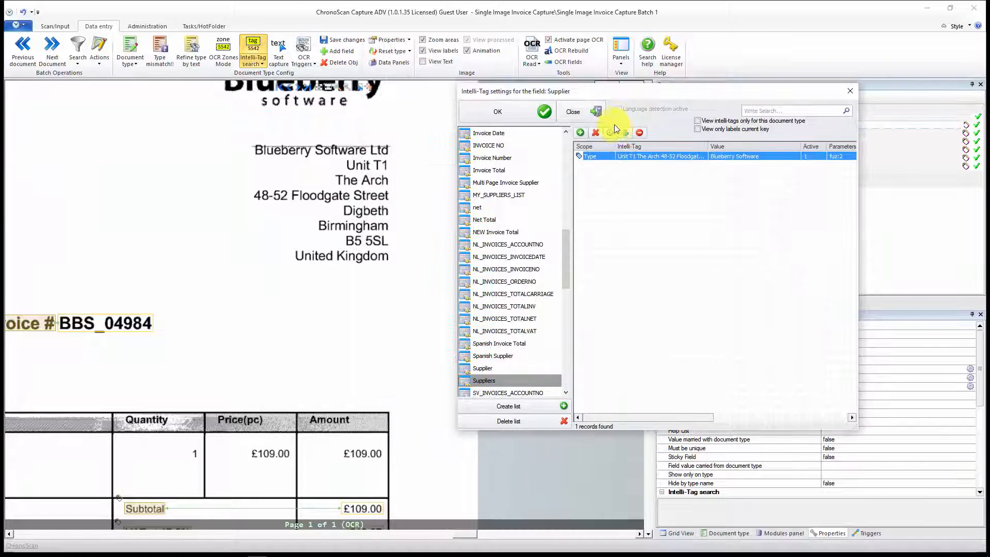
left_click(611, 133)
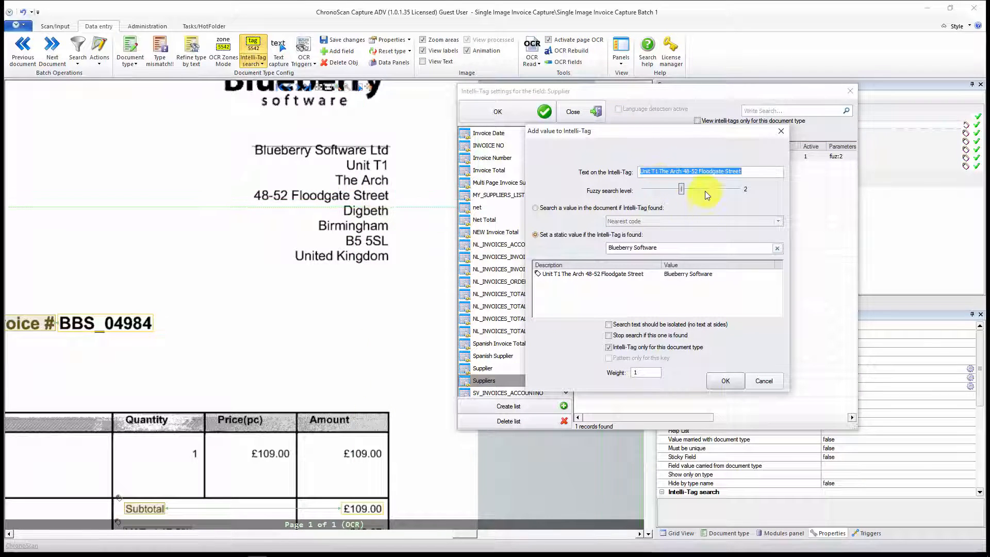
left_click_drag(683, 171, 591, 163)
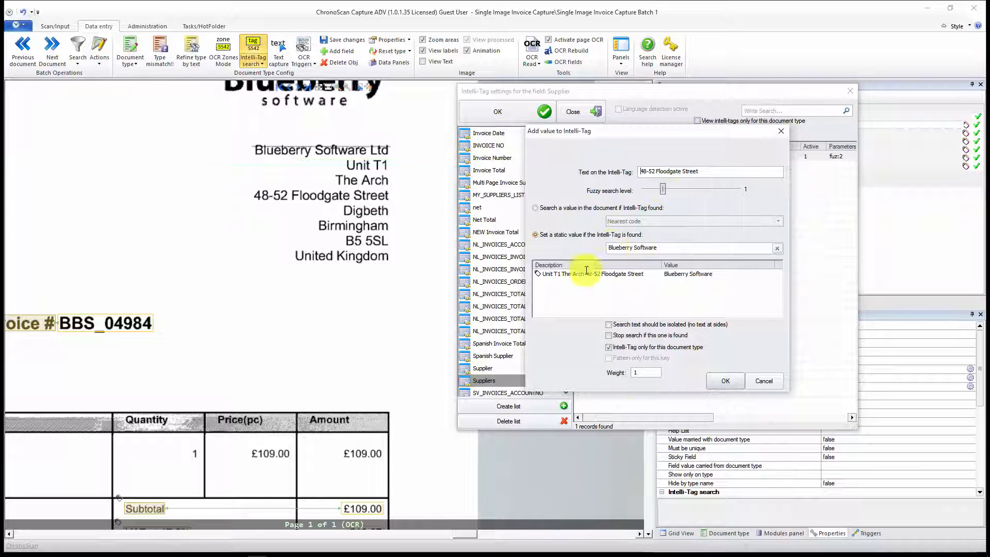
left_click(729, 382)
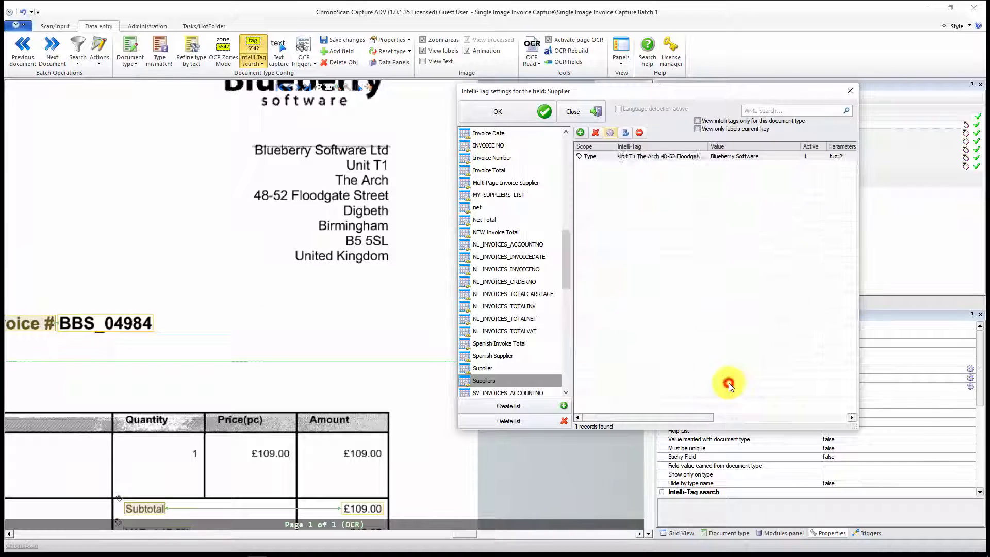
left_click(501, 110)
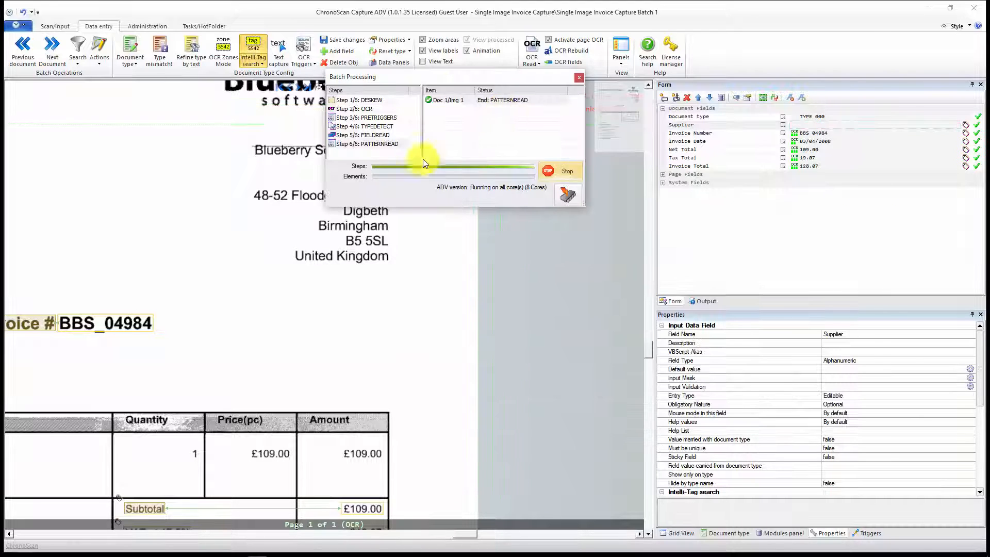
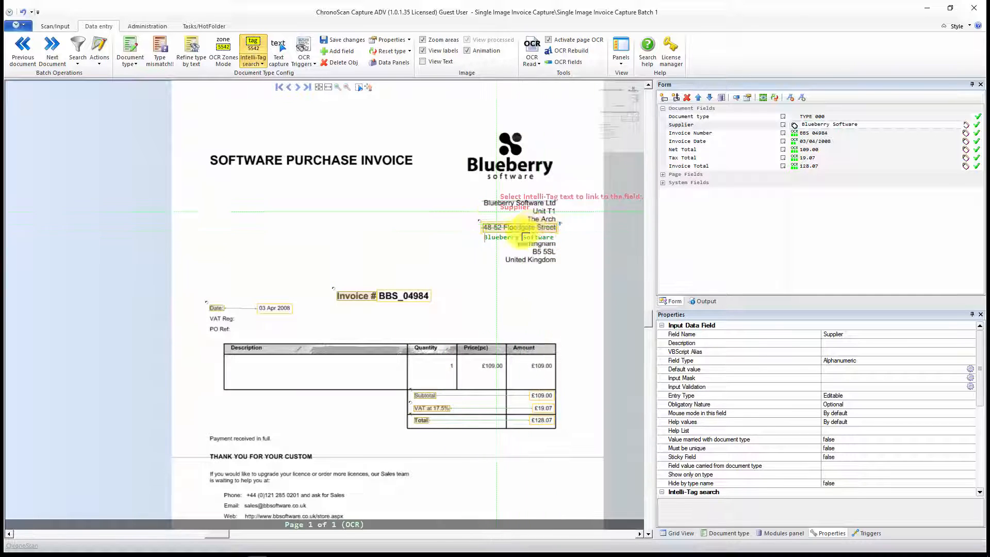
Step: Check the Supplier Intelli-Tag on the Blueberry Software invoice and review its entry in the Suppliers list
scroll(548, 261, "up", 1)
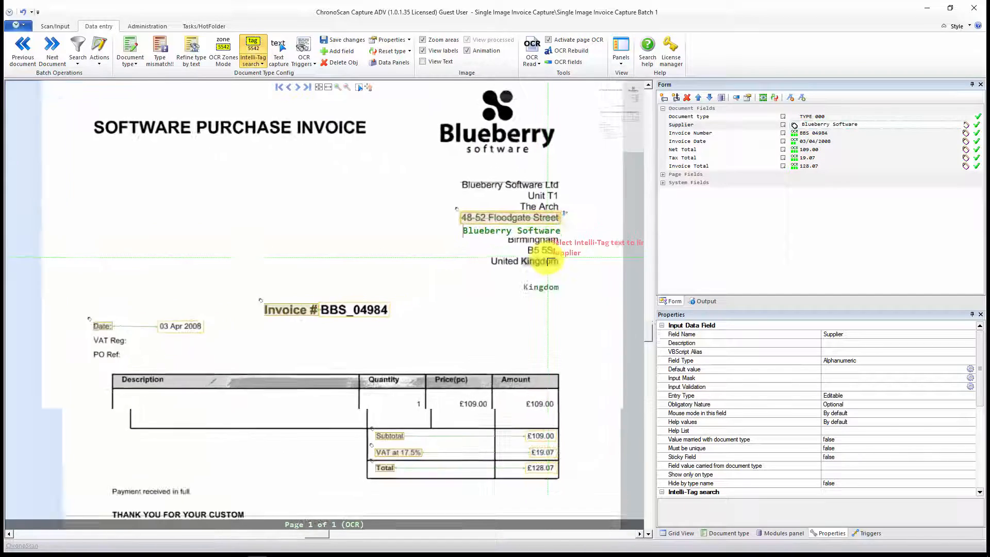
left_click_drag(535, 273, 536, 317)
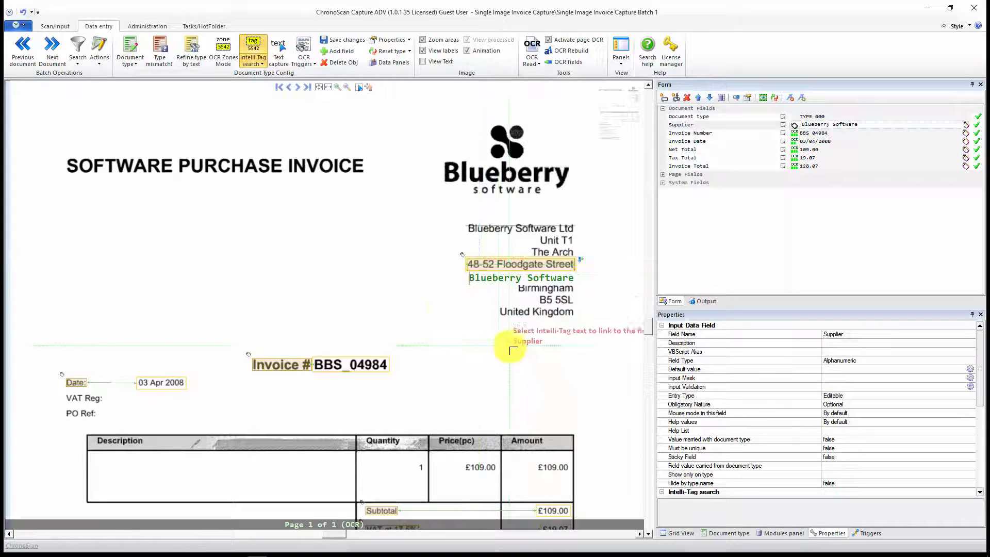
left_click(851, 128)
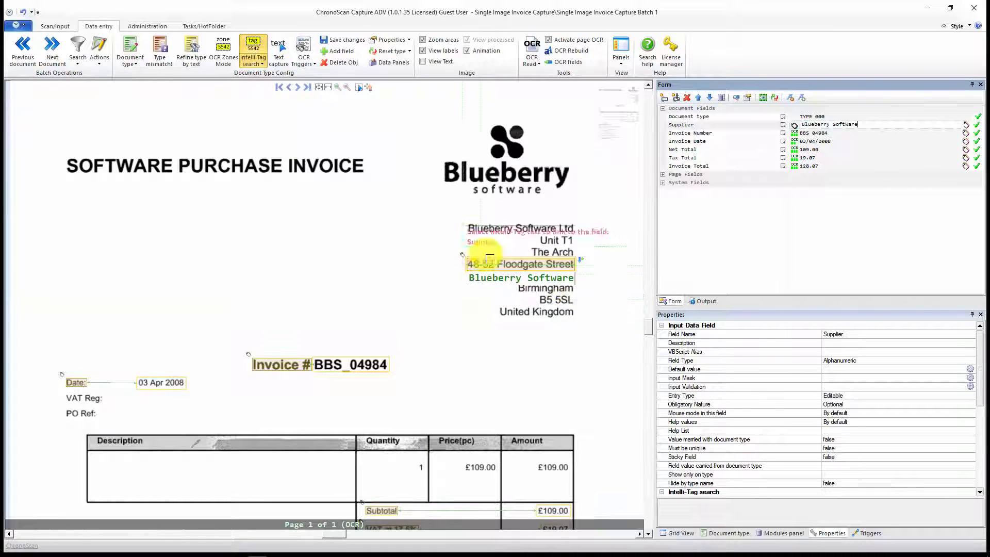
scroll(439, 279, "down", 2)
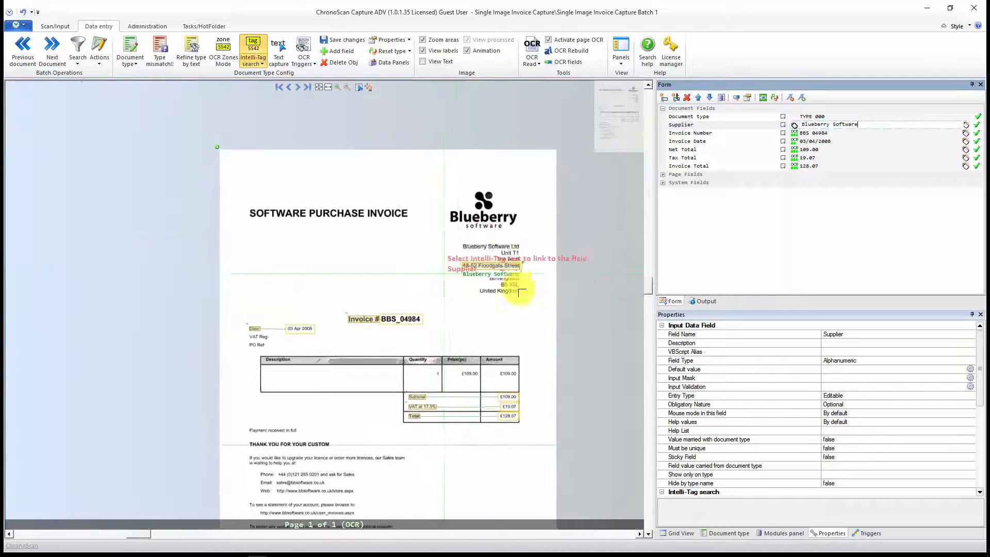
left_click_drag(419, 335, 471, 294)
left_click(964, 126)
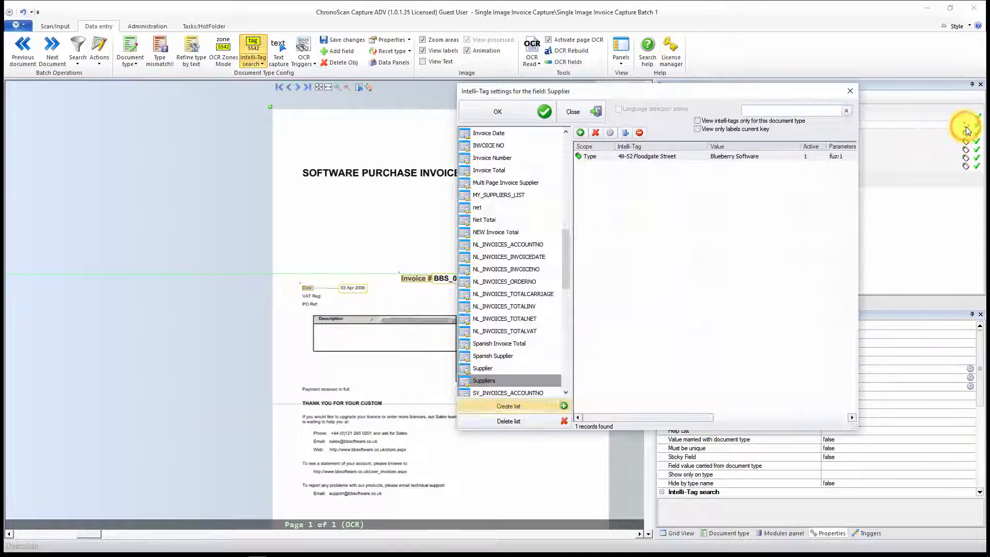
left_click(649, 158)
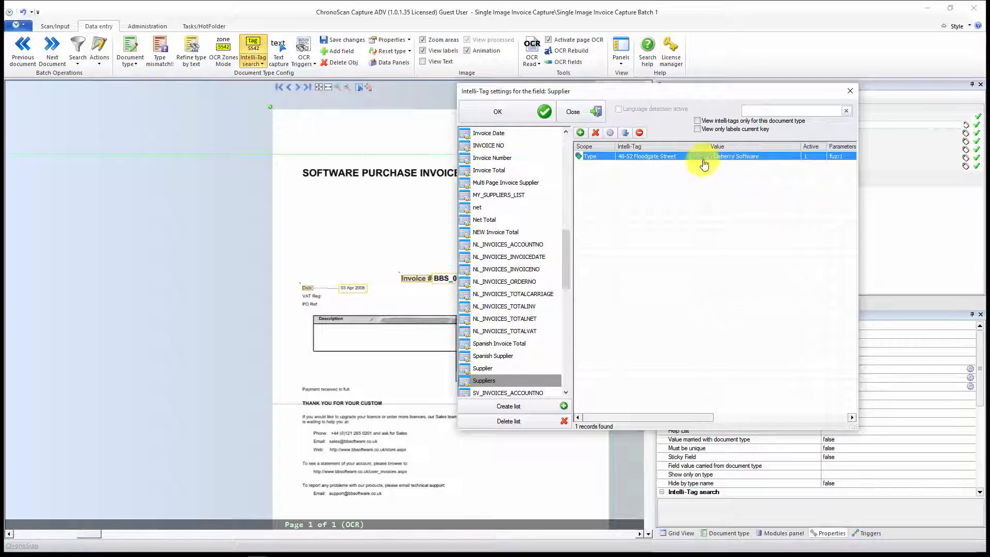
left_click(519, 107)
Step: Open the next document, the BTECH LTD invoice of TYPE 001, and examine its supplier address and layout
left_click(51, 47)
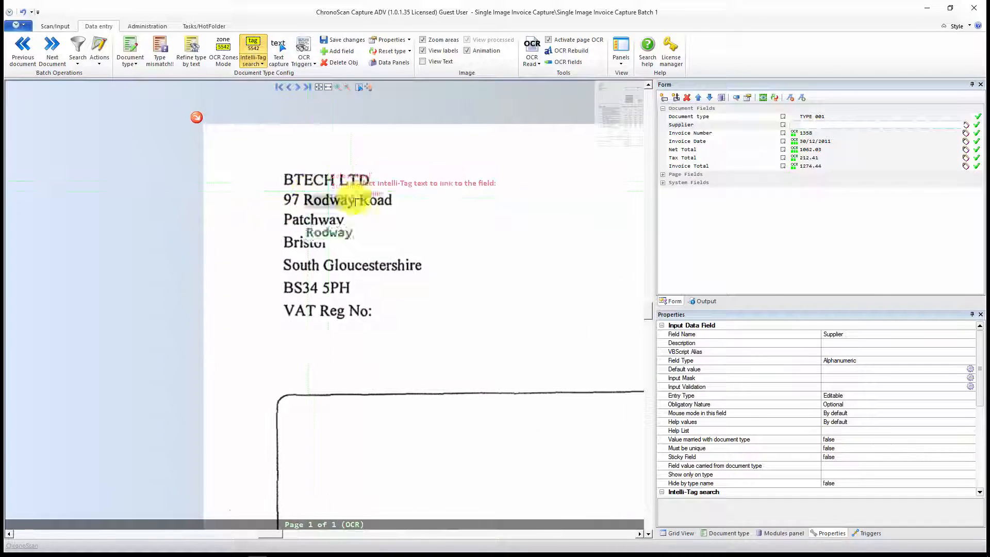
scroll(397, 239, "down", 2)
left_click_drag(472, 330, 400, 161)
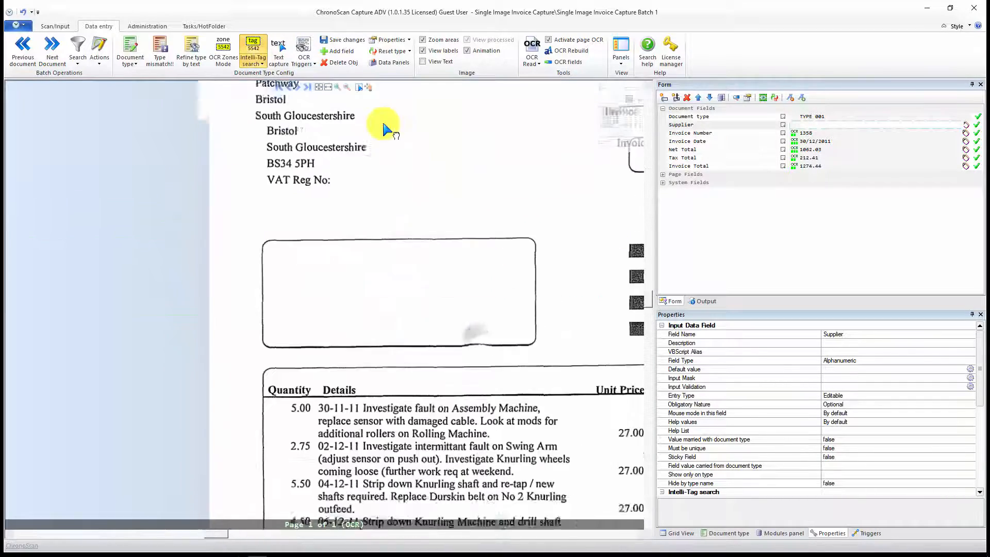
scroll(413, 316, "down", 2)
left_click_drag(330, 183, 344, 234)
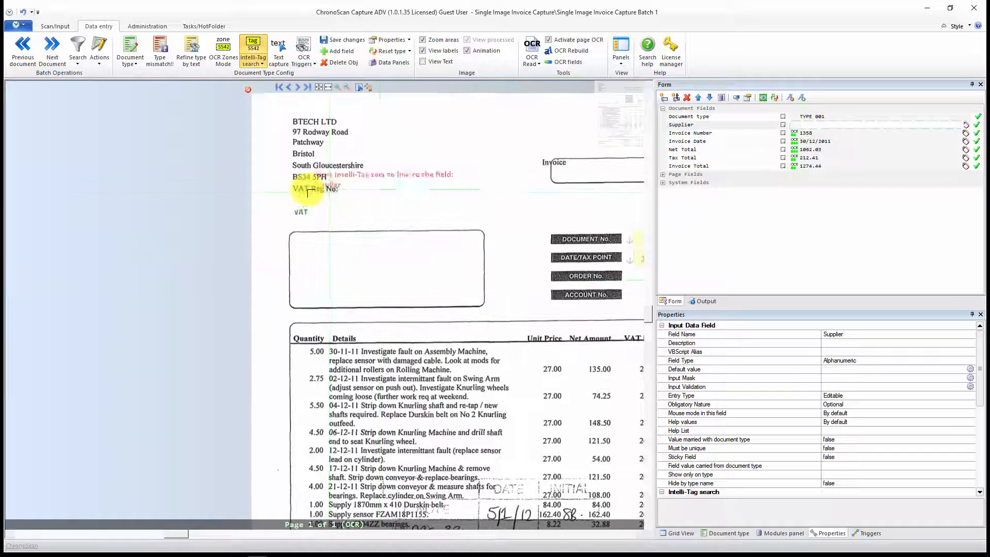
left_click_drag(407, 265, 394, 62)
left_click_drag(413, 365, 381, 182)
mouse_move(565, 337)
left_mouse_down()
mouse_move(522, 412)
mouse_move(554, 486)
left_mouse_up()
left_click_drag(401, 231, 442, 451)
left_click_drag(411, 209, 421, 310)
scroll(409, 279, "up", 3)
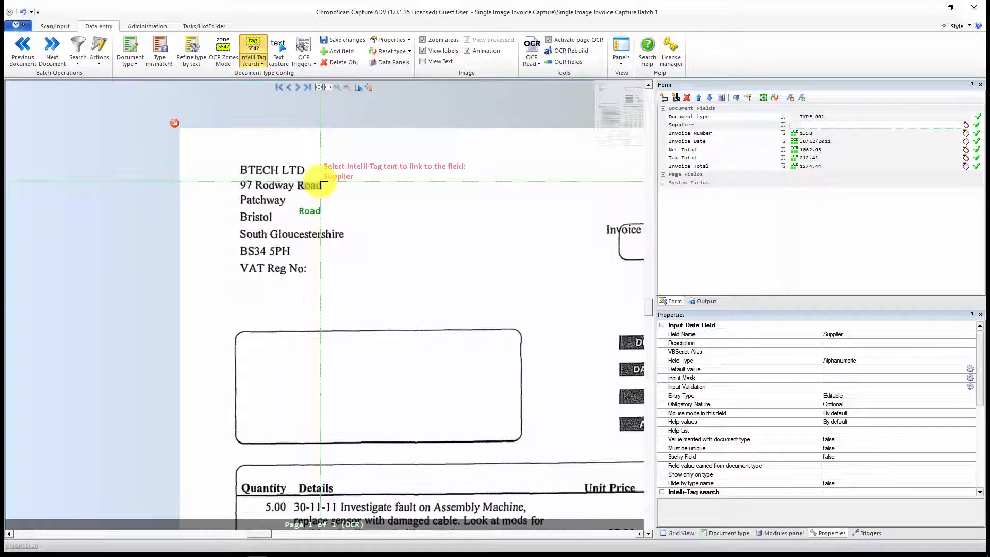
Step: Link the street line of the BTECH LTD address to Supplier as an Intelli-Tag returning the static value "Btech LTD", only for this document type
left_click(256, 53)
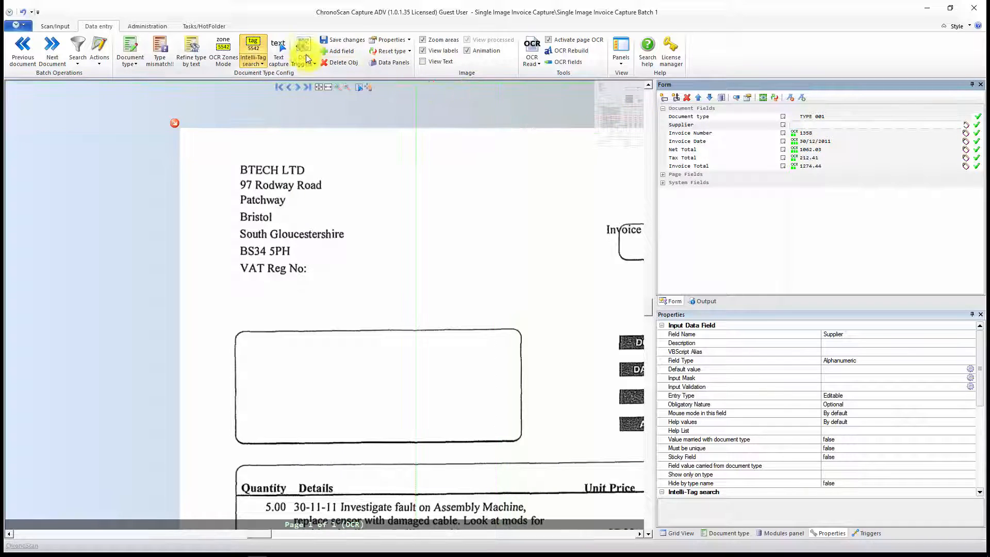
left_click_drag(236, 178, 338, 191)
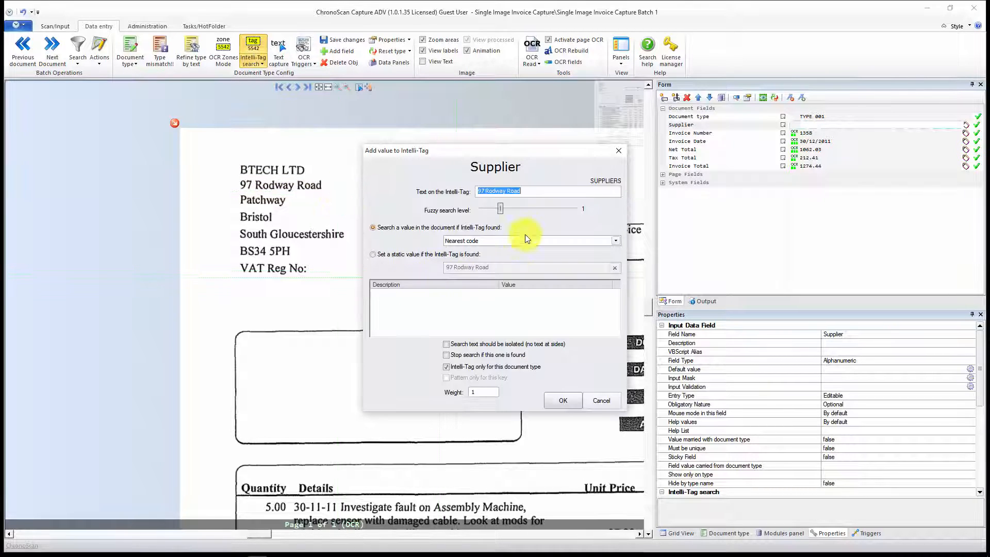
left_click(386, 255)
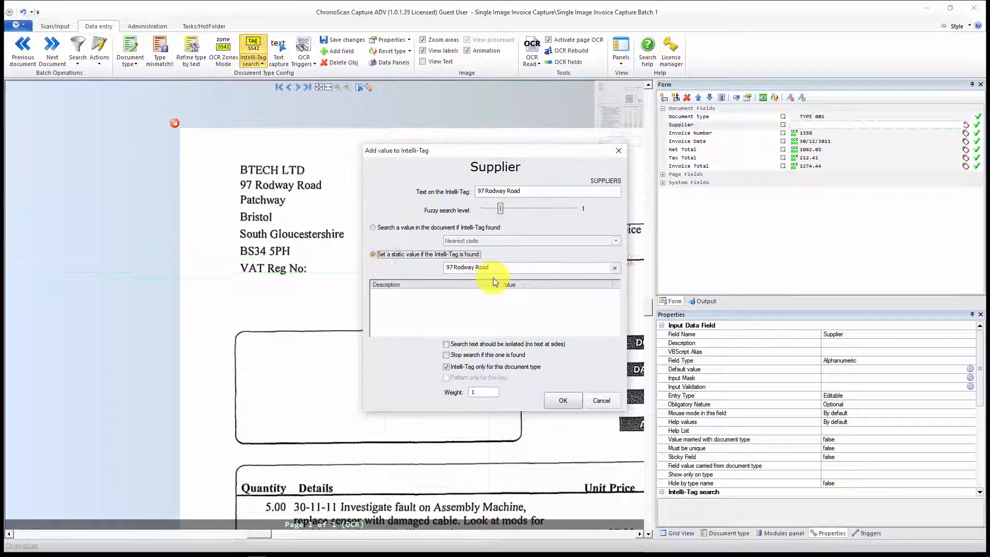
left_click_drag(490, 269, 354, 254)
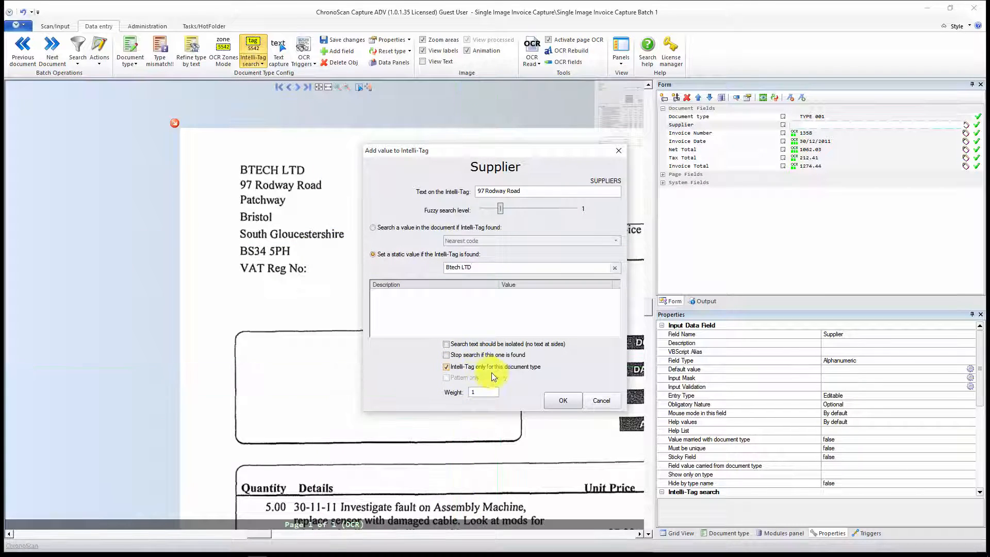
left_click(556, 399)
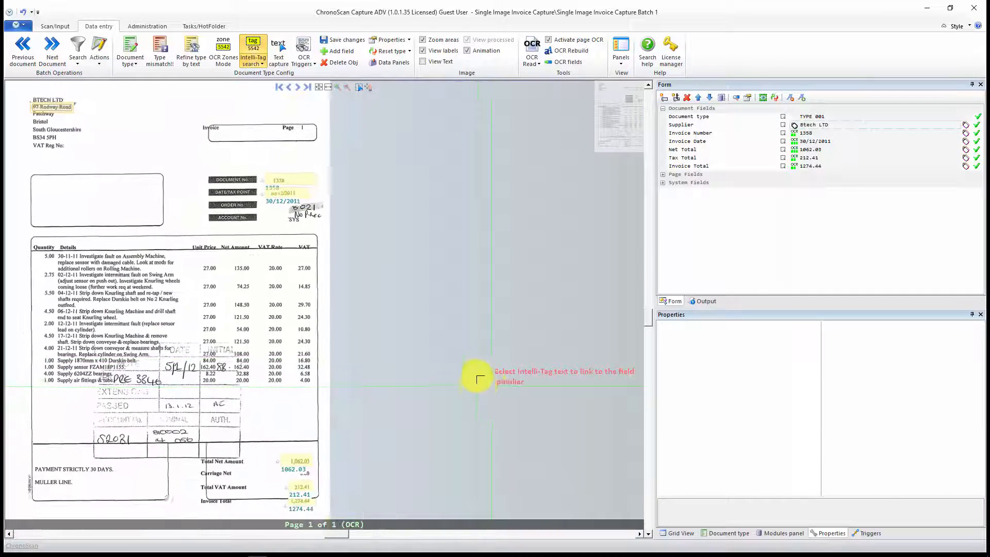
Step: Select the Supplier field and check its tagged position on the BTECH LTD invoice
left_click(782, 124)
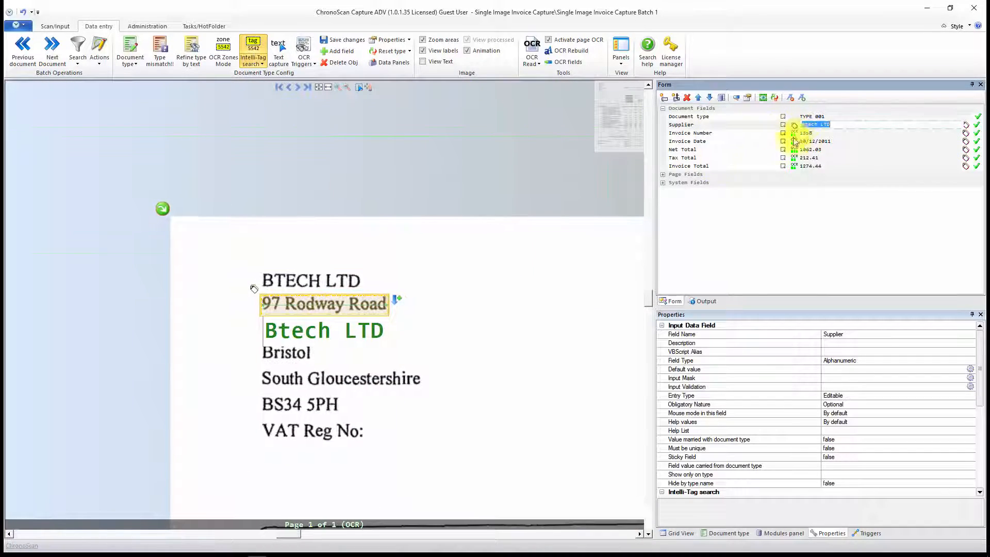
scroll(590, 317, "down", 2)
left_click_drag(528, 407, 336, 241)
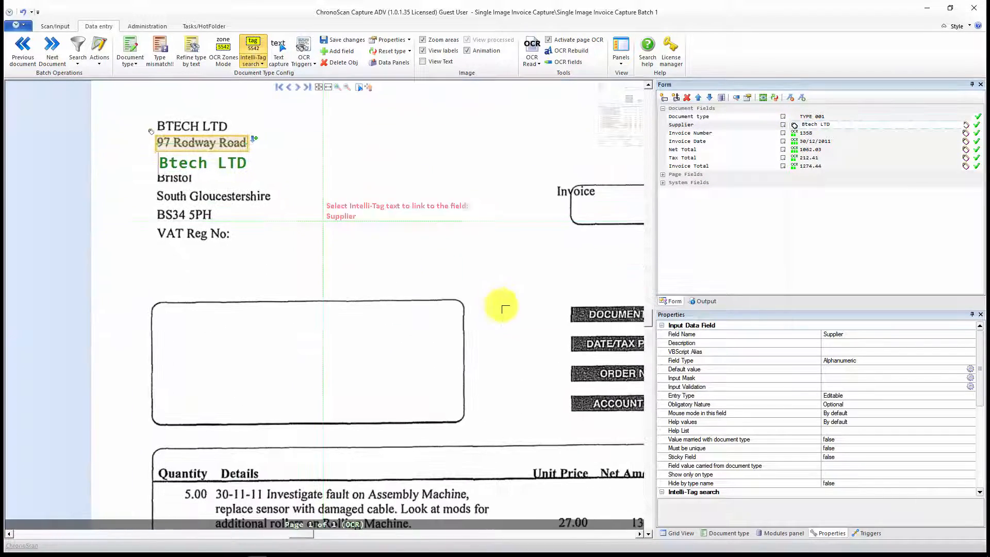
left_click_drag(501, 361, 410, 338)
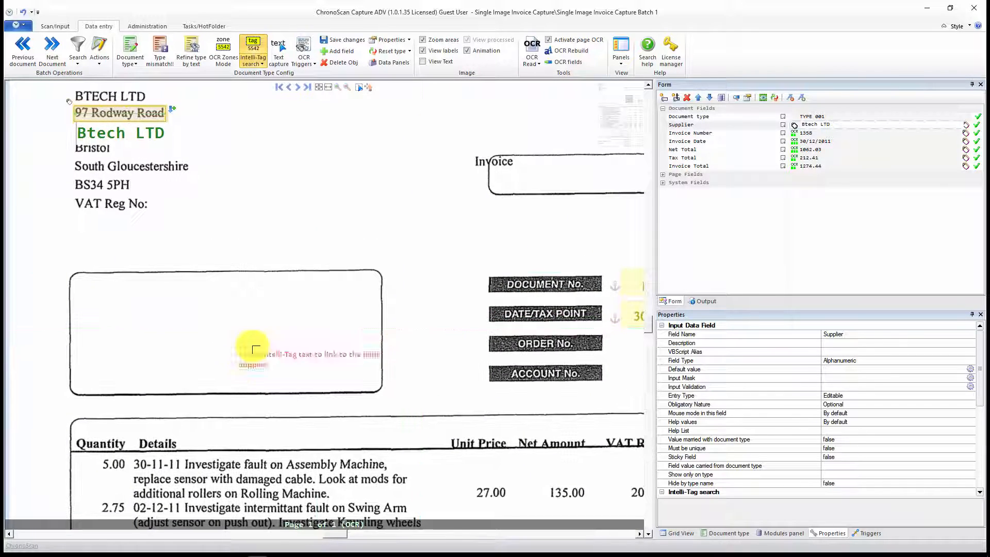
left_click_drag(342, 297, 414, 390)
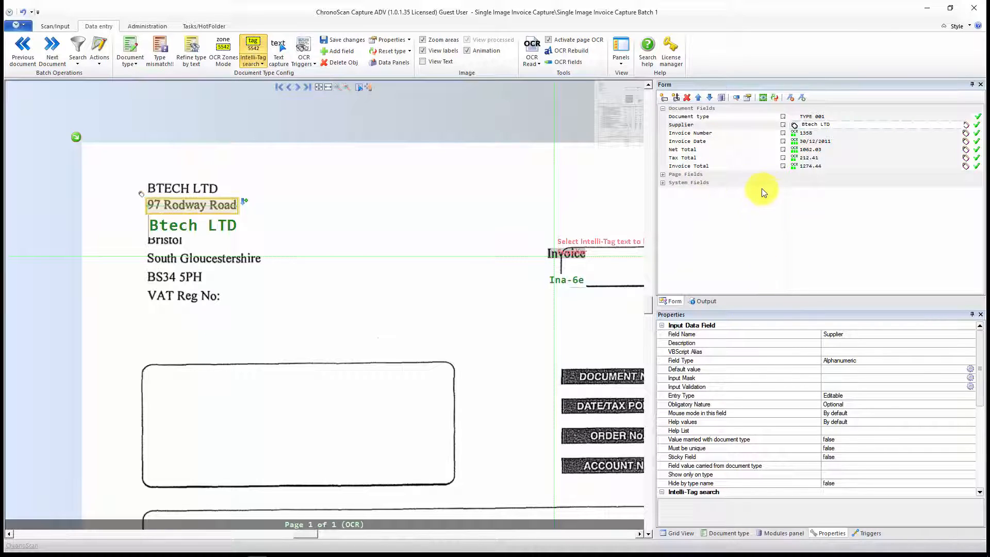
Step: Open the Invoice Total field's properties and review the available Intelli-Tag lists and the Read only setting without changing them
right_click(782, 166)
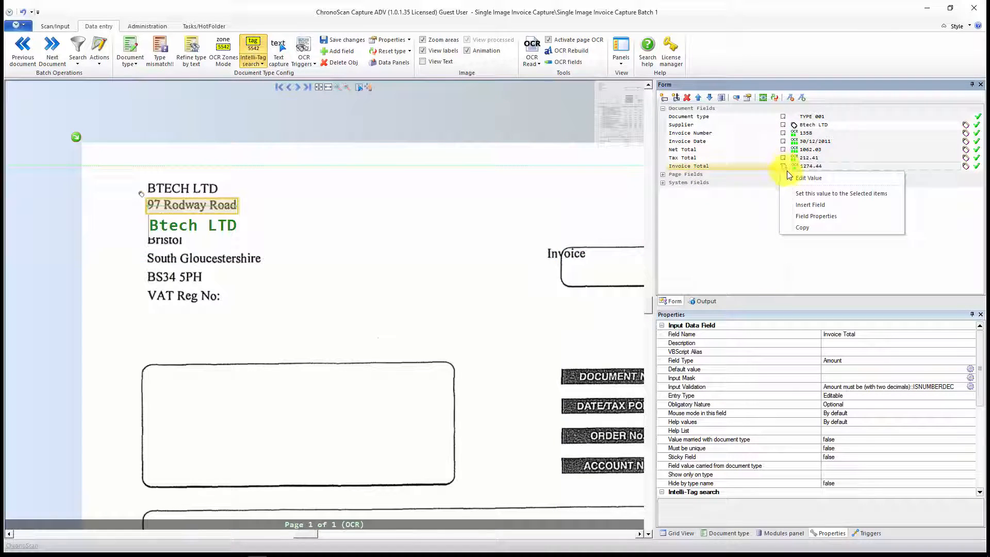
left_click(802, 214)
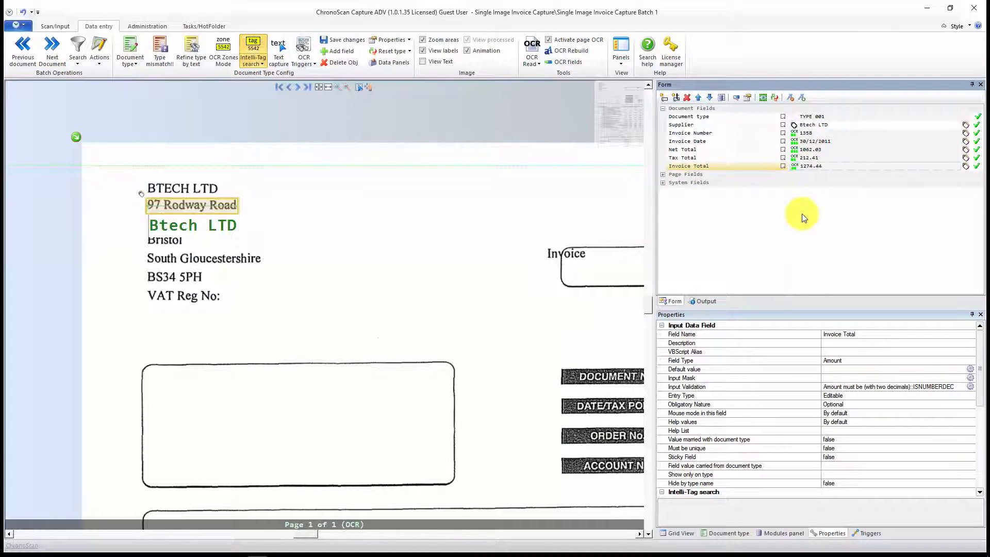
scroll(836, 377, "down", 4)
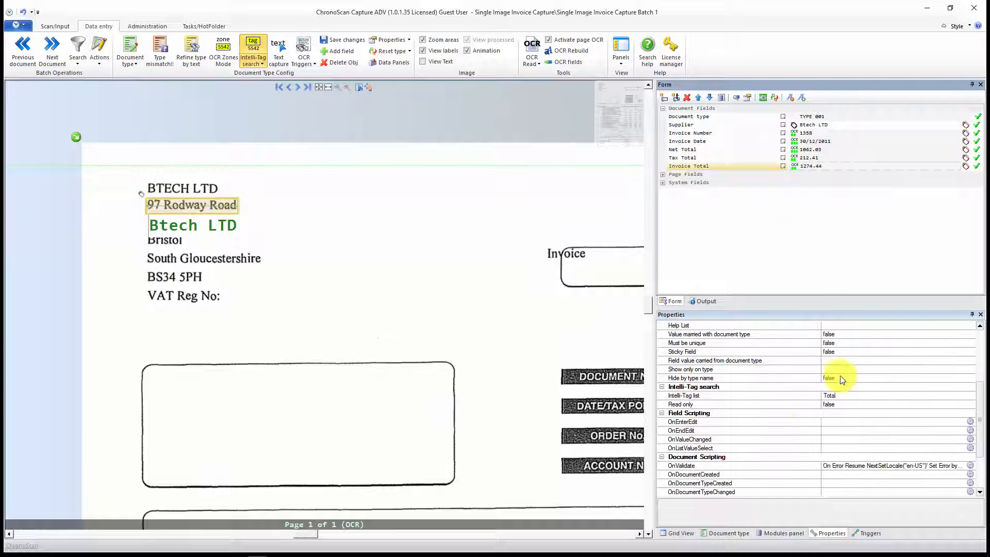
left_click(877, 395)
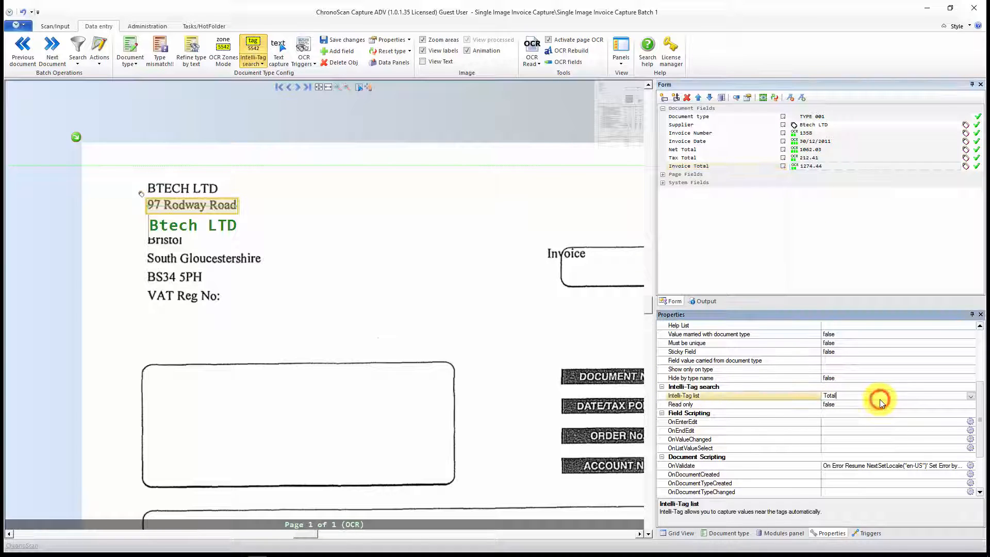
left_click(972, 396)
scroll(926, 345, "down", 1)
scroll(926, 344, "up", 10)
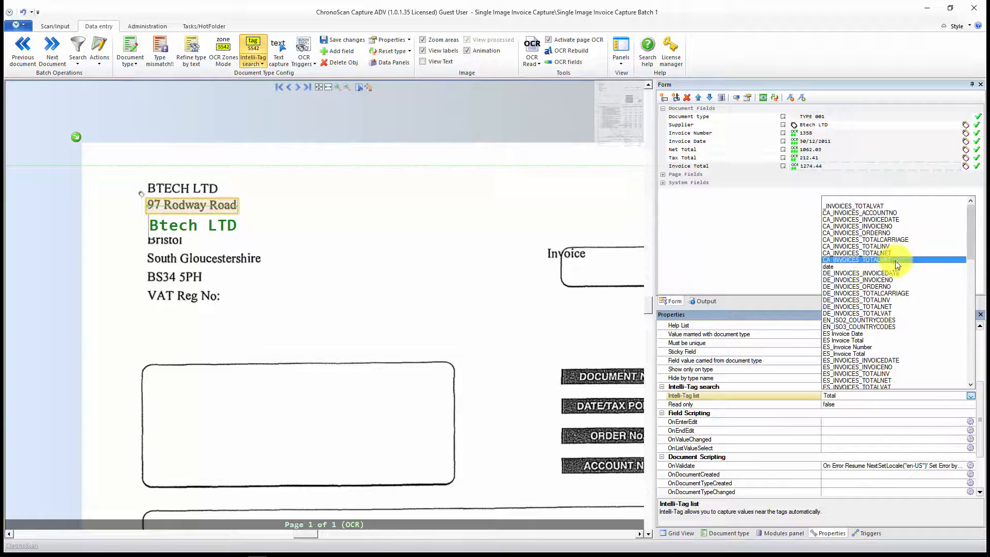
scroll(891, 279, "down", 10)
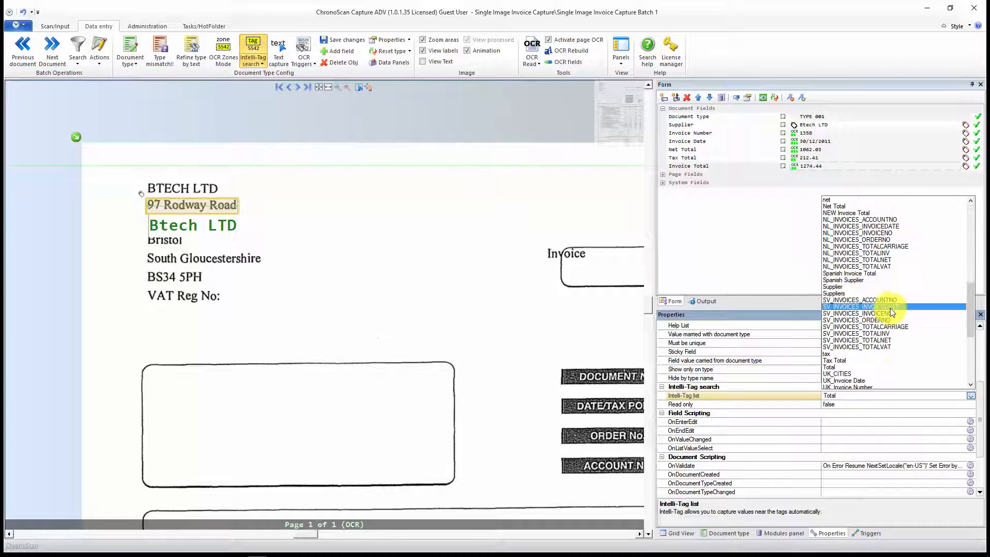
left_click(777, 405)
left_click(858, 405)
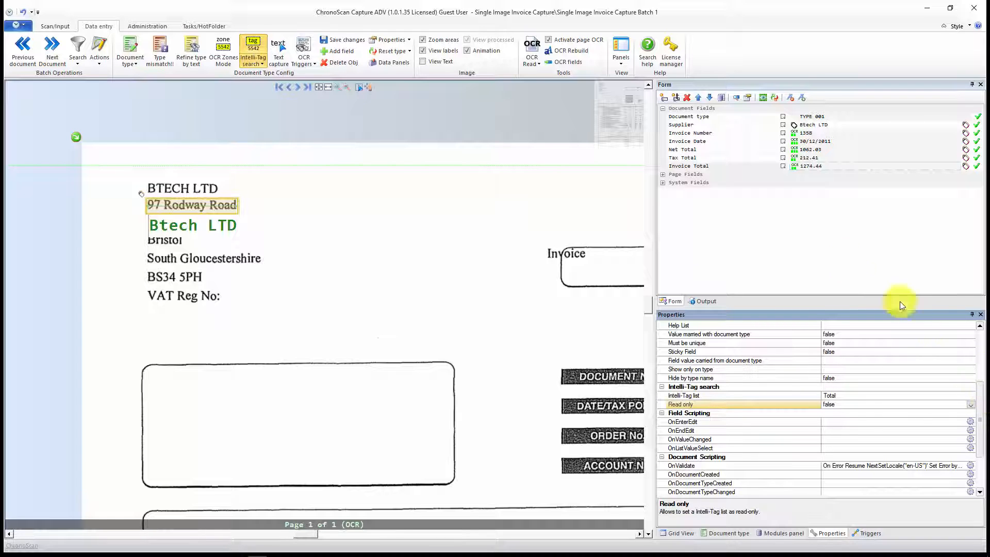
Step: Return to the batch overview and select document 1, the Blueberry Software invoice
scroll(521, 361, "down", 3)
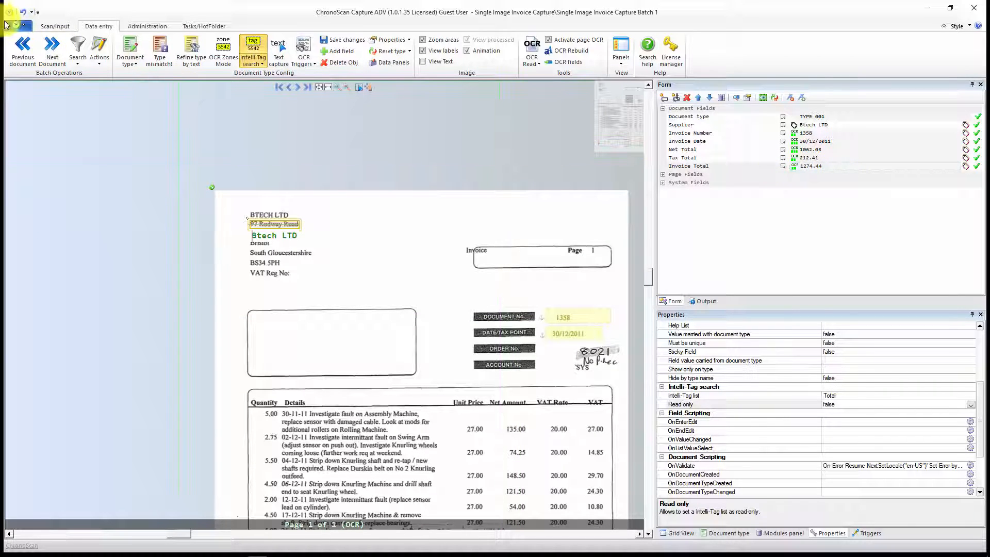
left_click(59, 25)
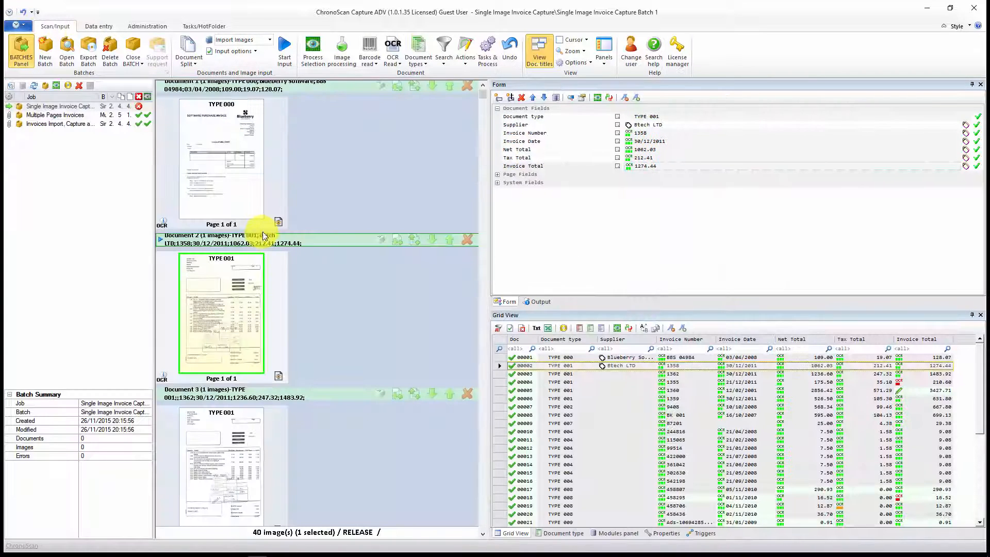
left_click(219, 204)
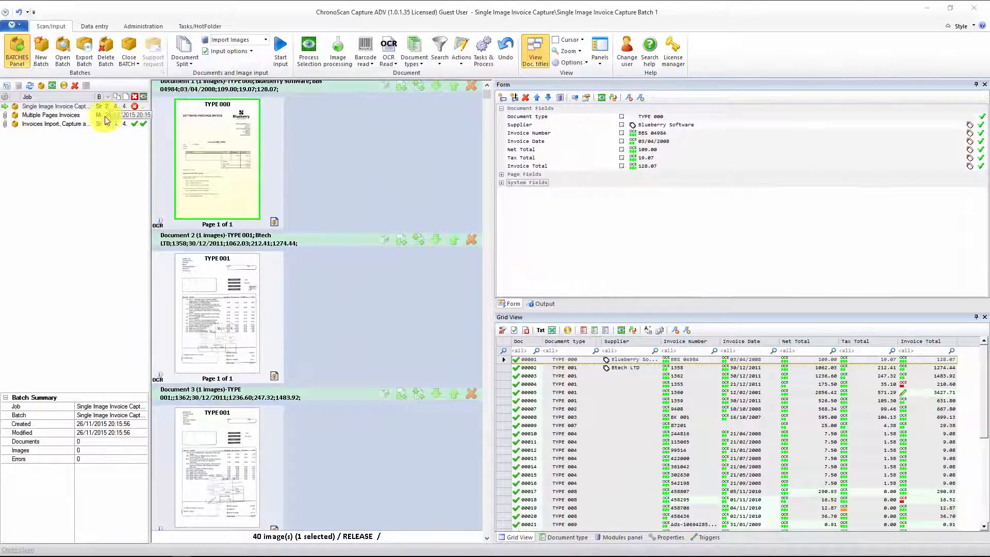
Step: Start a new batch with a new job type named "Multiple Page Invoice Capture" and continue to its scanning options
left_click(41, 52)
left_click(211, 318)
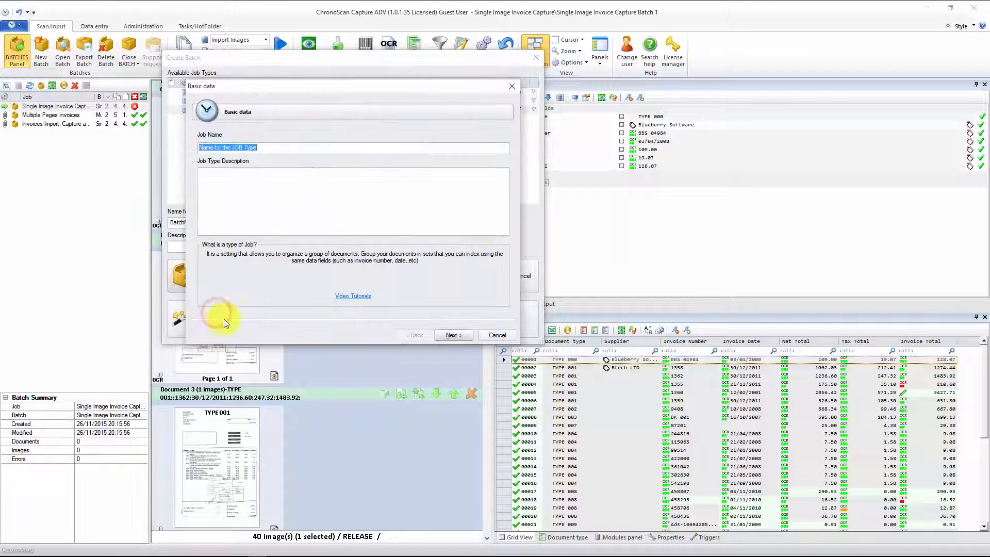
left_click_drag(272, 148, 158, 152)
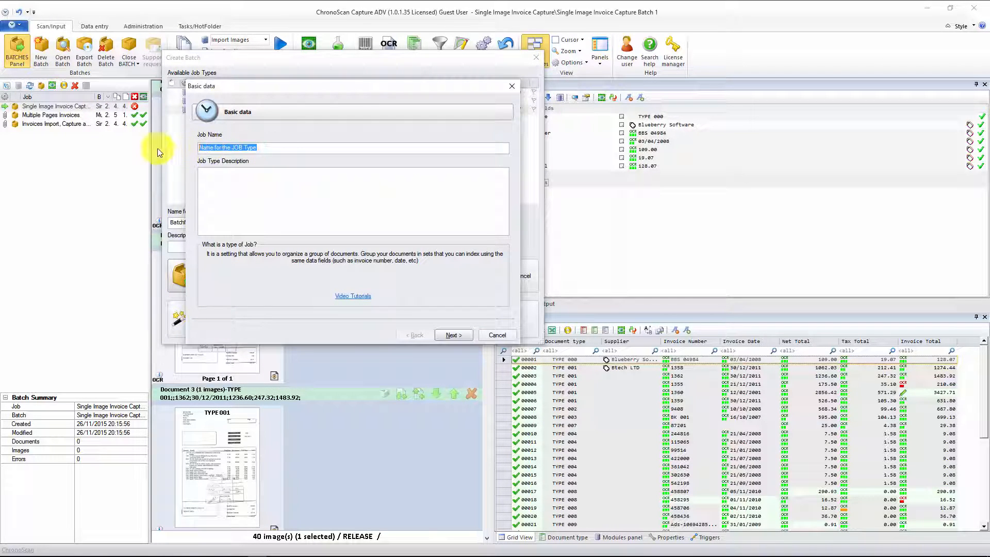
type("Multiple")
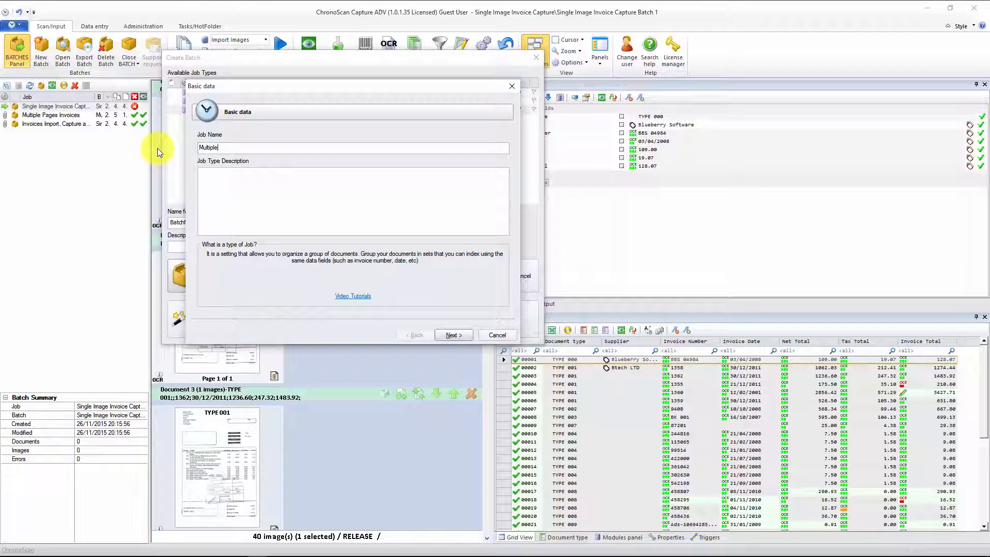
type(" Page Invoice Capture")
left_click(446, 333)
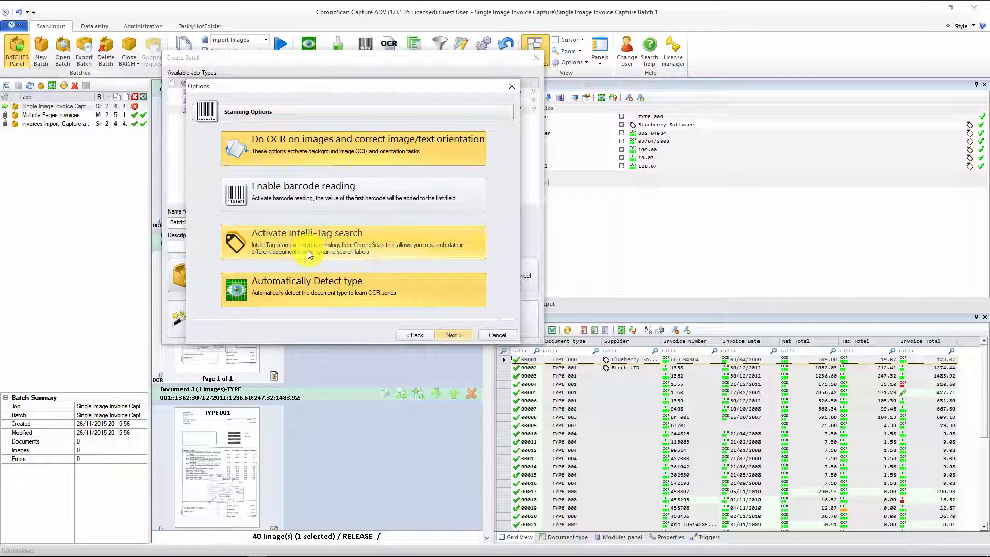
Step: Activate Intelli-Tag search for the new job and set its document split to Multi-Image Documents
left_click(307, 249)
left_click(442, 335)
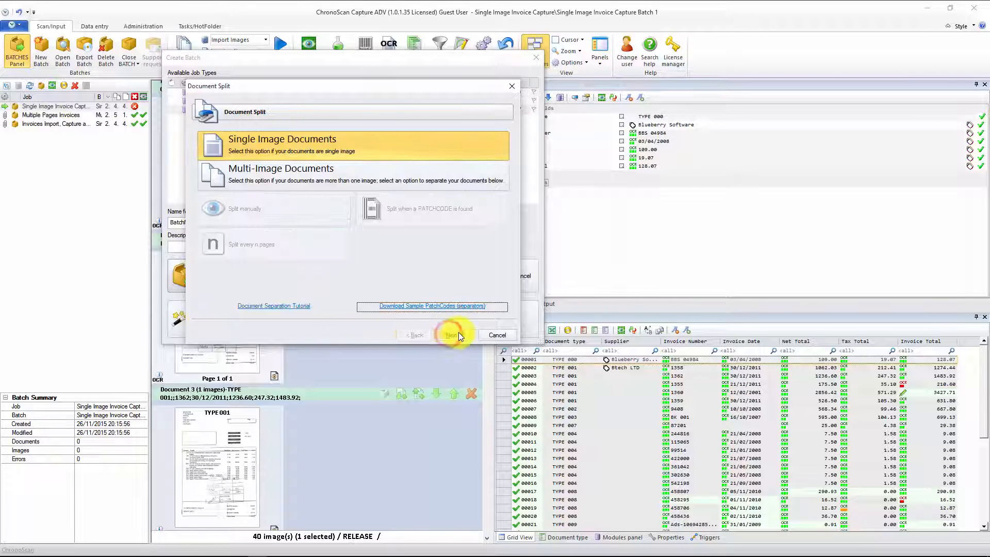
left_click(282, 173)
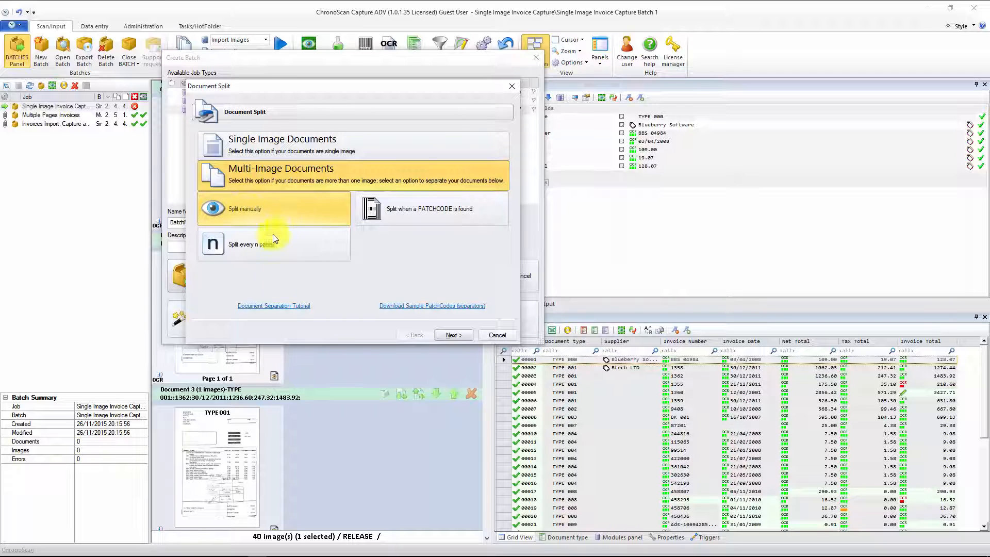
Step: Proceed with manual splitting, remove every data field except Supplier and Invoice Total, and turn off line capture
left_click(458, 337)
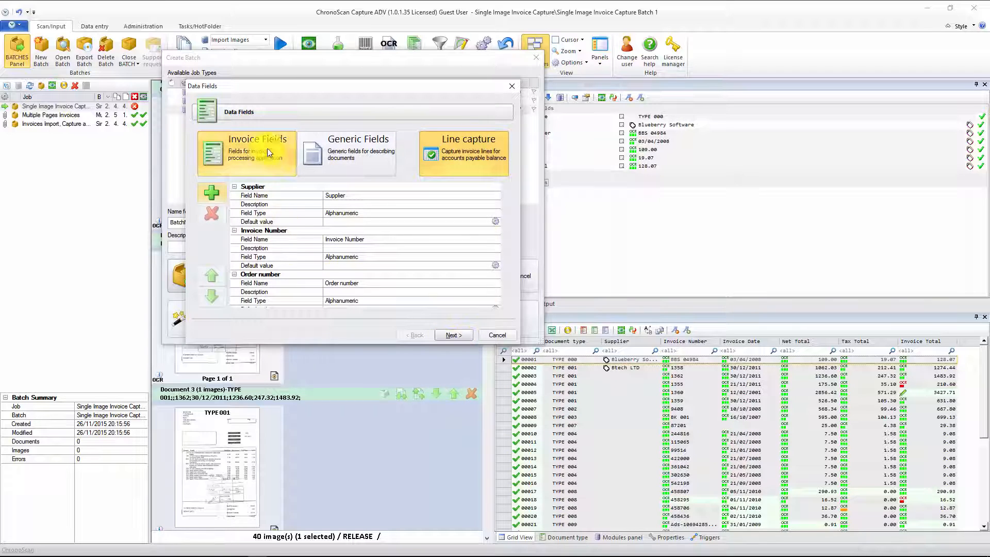
left_click(261, 231)
left_click(211, 213)
left_click(211, 213)
left_click(258, 230)
left_click(212, 213)
left_click(255, 231)
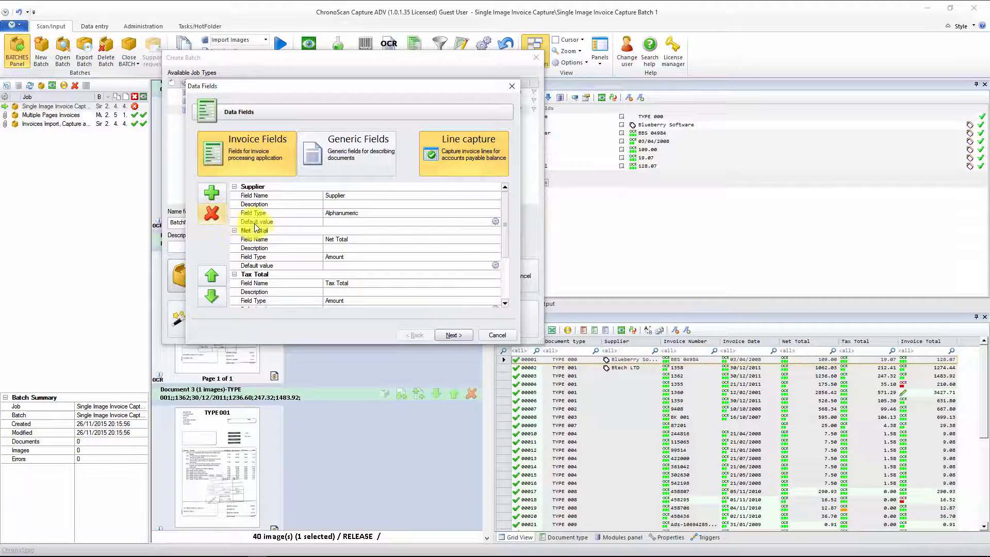
left_click(211, 213)
left_click(255, 230)
left_click(211, 213)
left_click(267, 232)
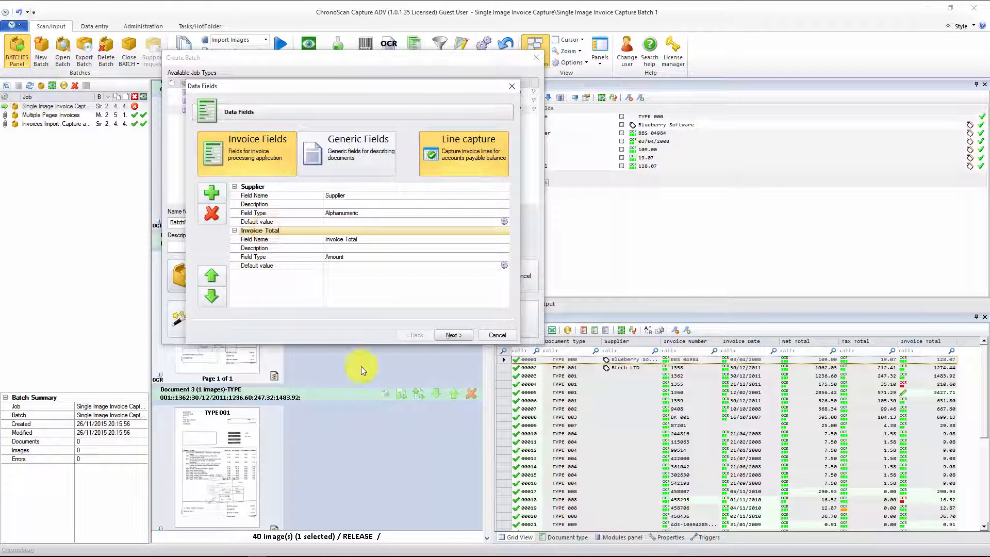
left_click(422, 156)
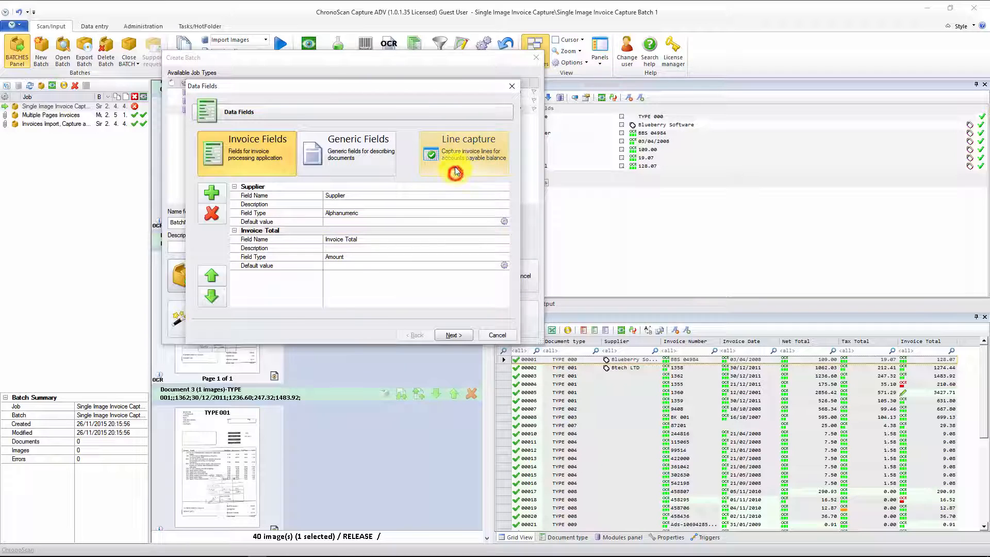
Step: Finish the job with PDF output to disk and create the batch "Multiple Pages Invoice Capture Batch 1"
left_click(453, 336)
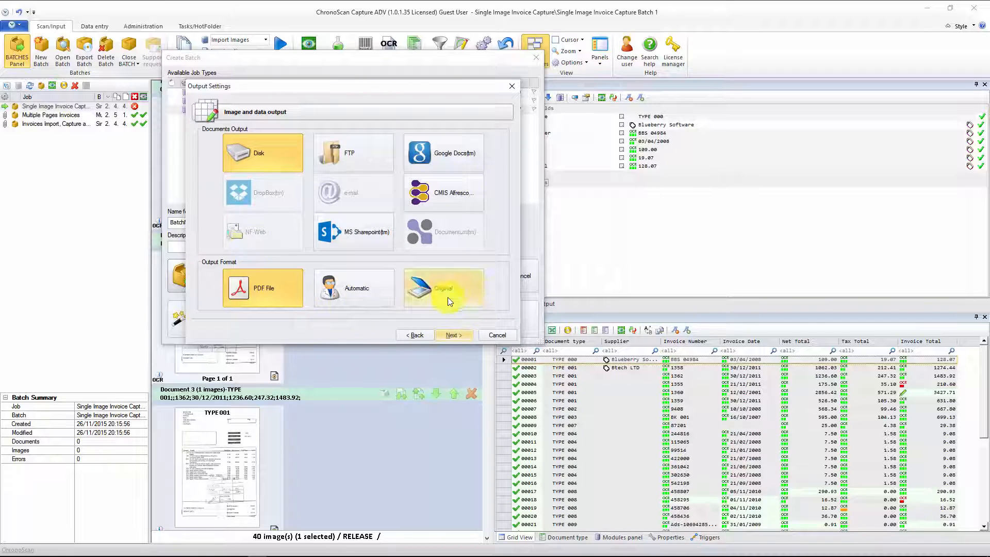
left_click(450, 336)
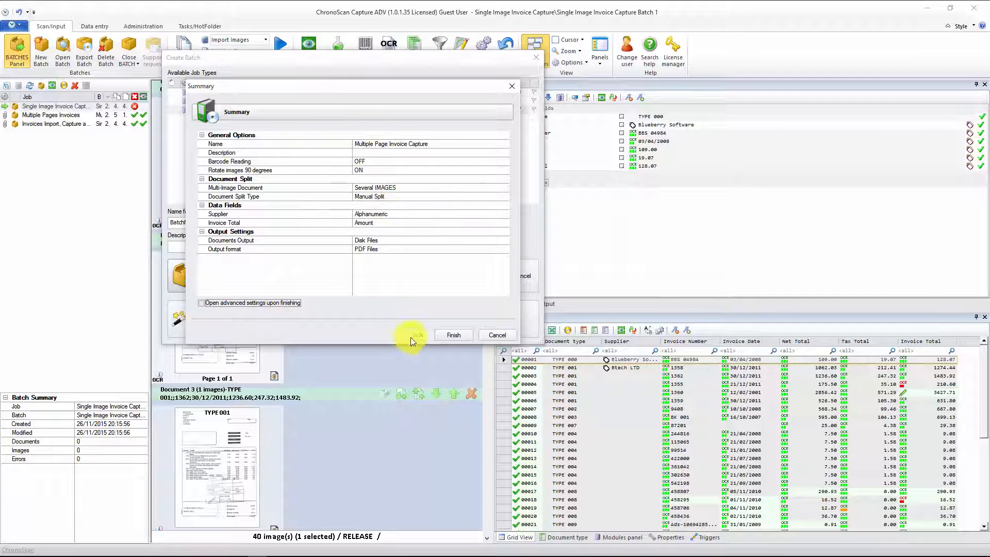
left_click(451, 336)
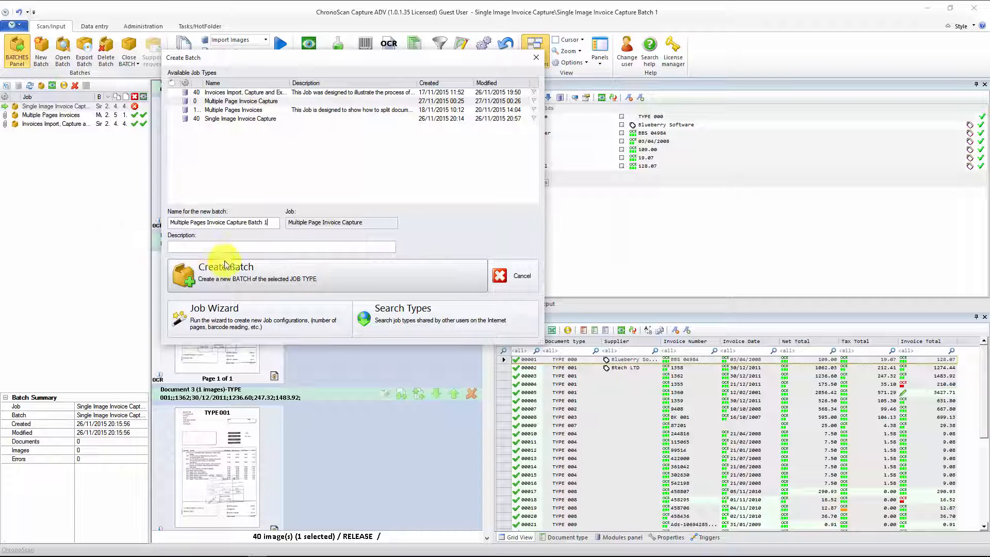
left_click(231, 267)
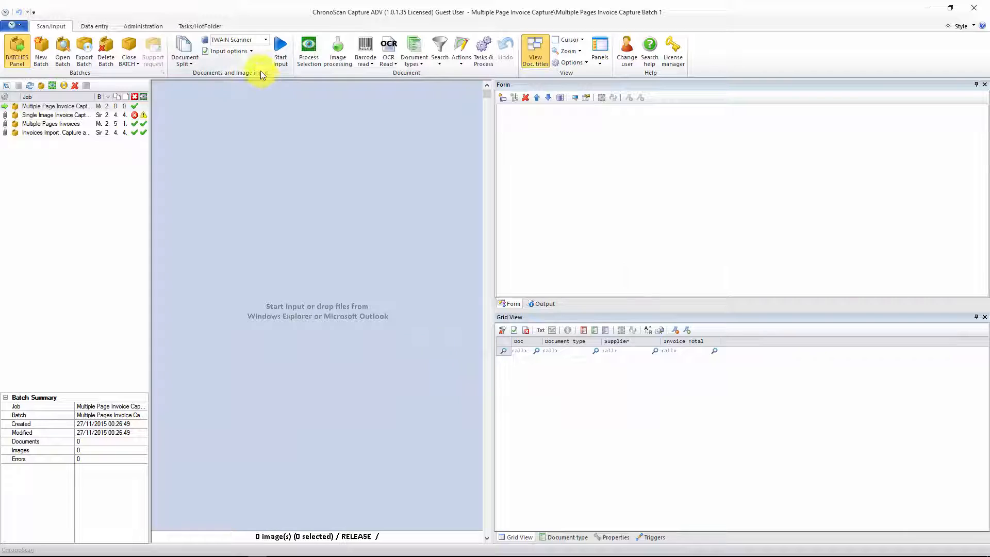
Step: Import the images from the desktop folder "Multi Page Documents" into the batch using the tiff image import configuration
left_click(265, 40)
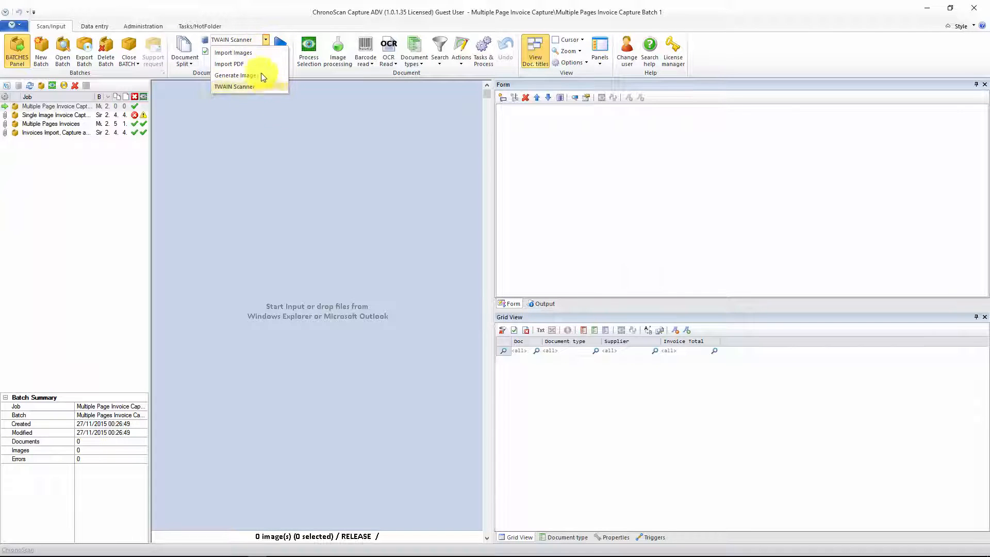
left_click(253, 51)
left_click(278, 52)
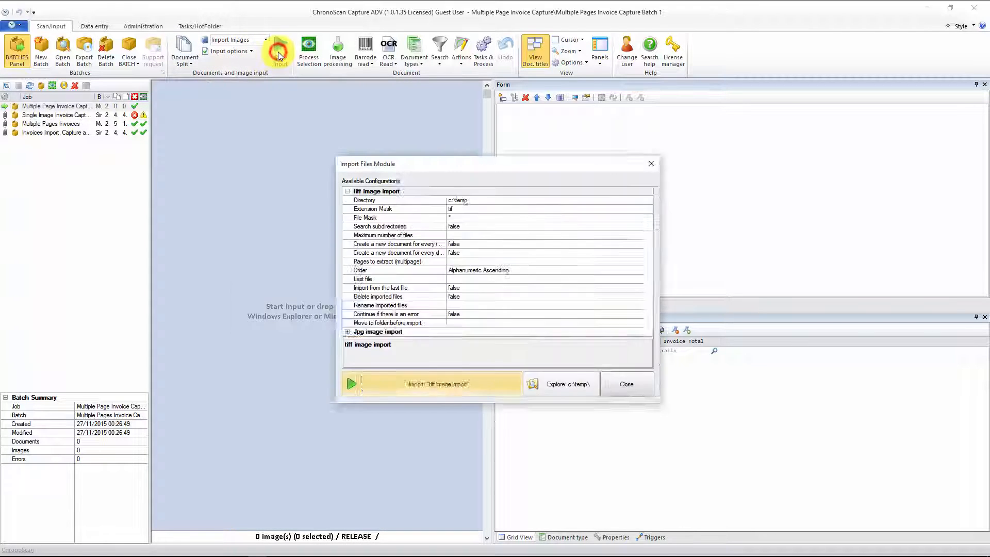
left_click(465, 134)
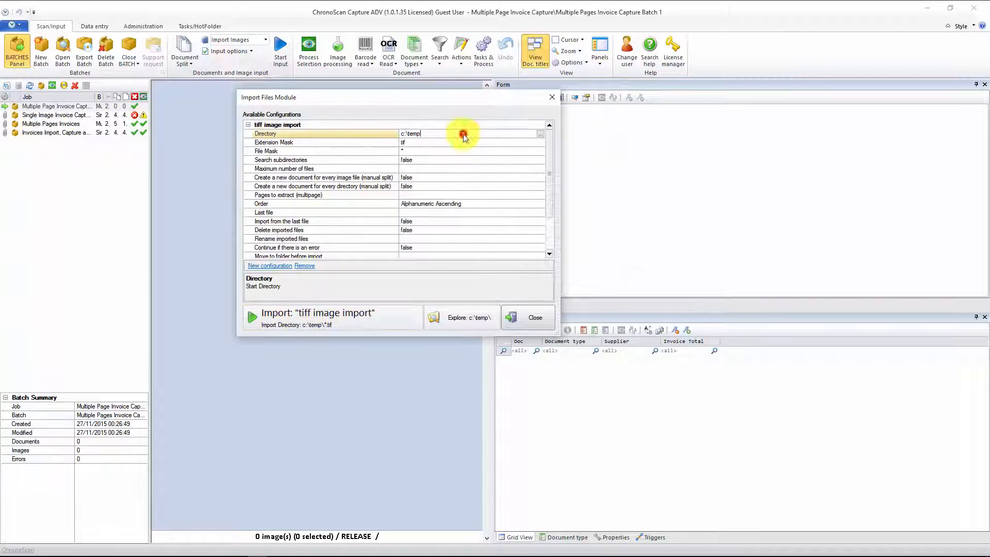
left_click(540, 134)
scroll(482, 254, "up", 5)
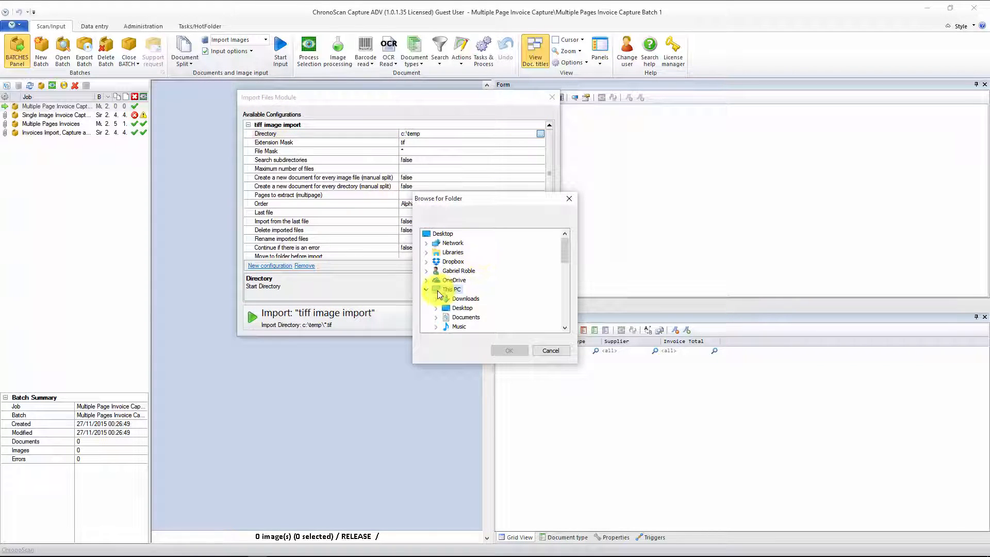
left_click(426, 291)
left_click(459, 310)
left_click(462, 312)
left_click(507, 351)
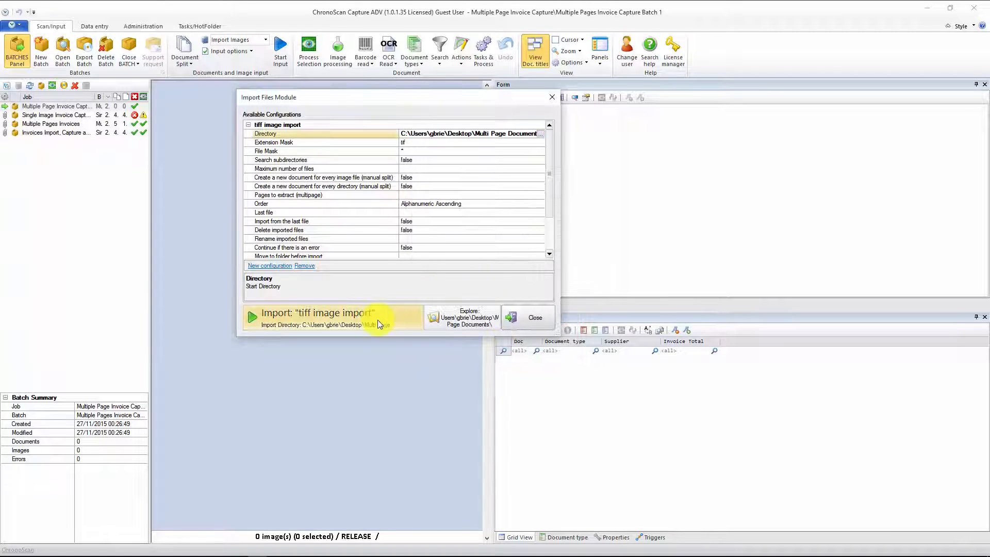
left_click(319, 320)
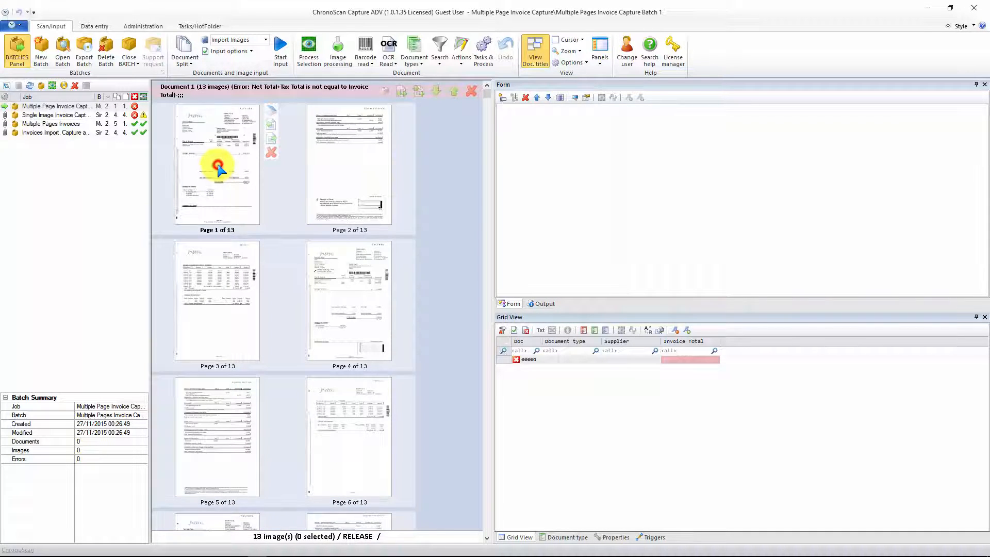
Step: Examine the Jazztel invoice on page 1 and the ONO invoice on page 10 up close, including the barcode area, and return to the batch overview
double_click(218, 165)
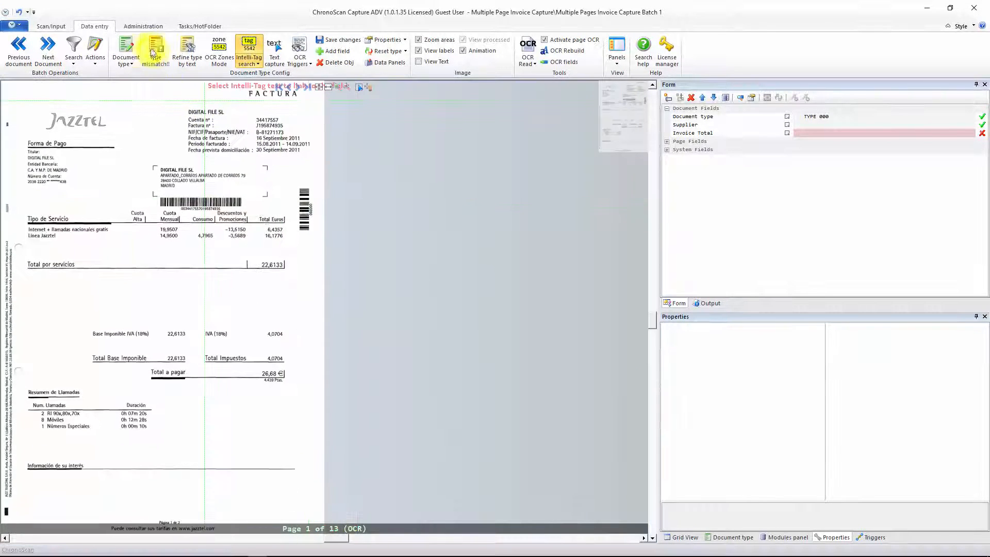
left_click(58, 26)
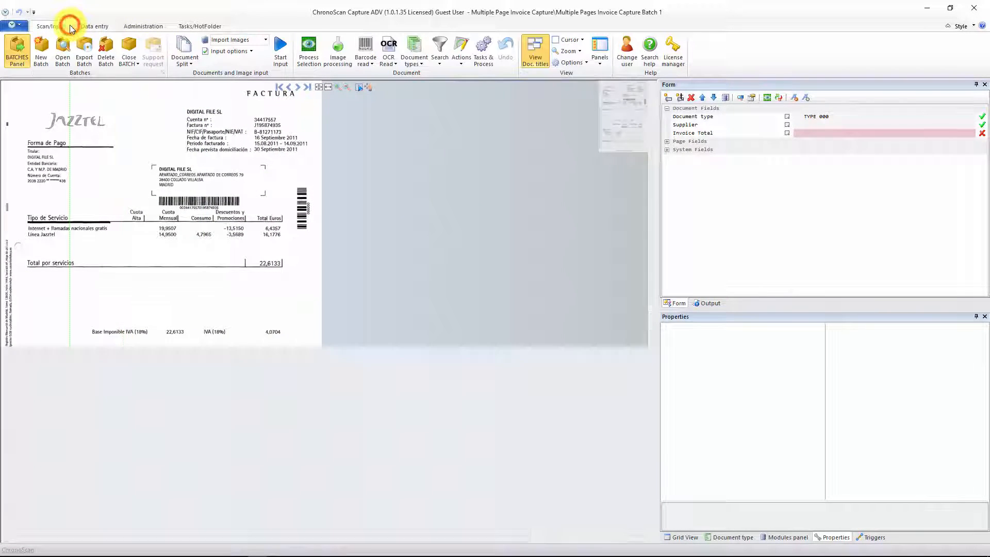
scroll(223, 251, "up", 2)
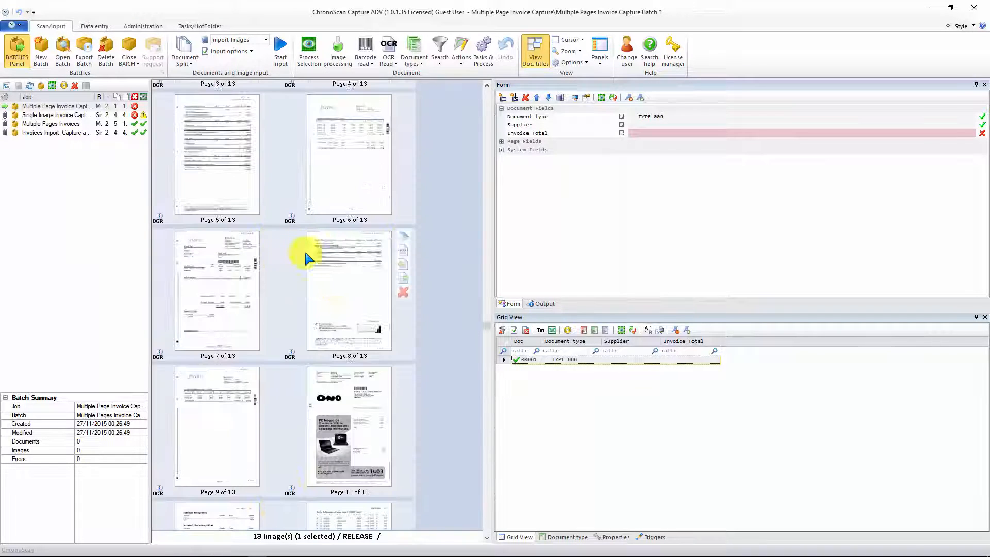
left_click(353, 415)
double_click(353, 415)
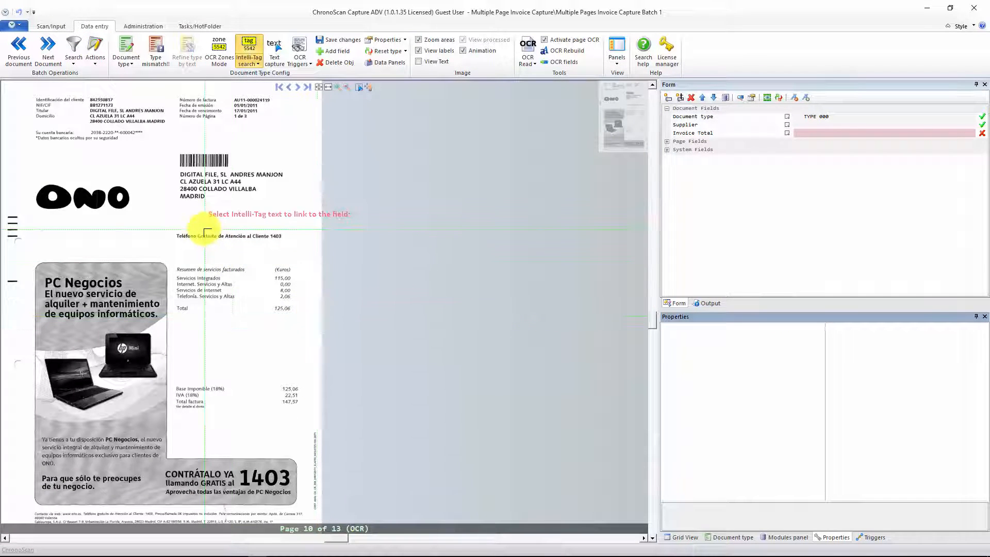
left_click_drag(153, 223, 245, 267)
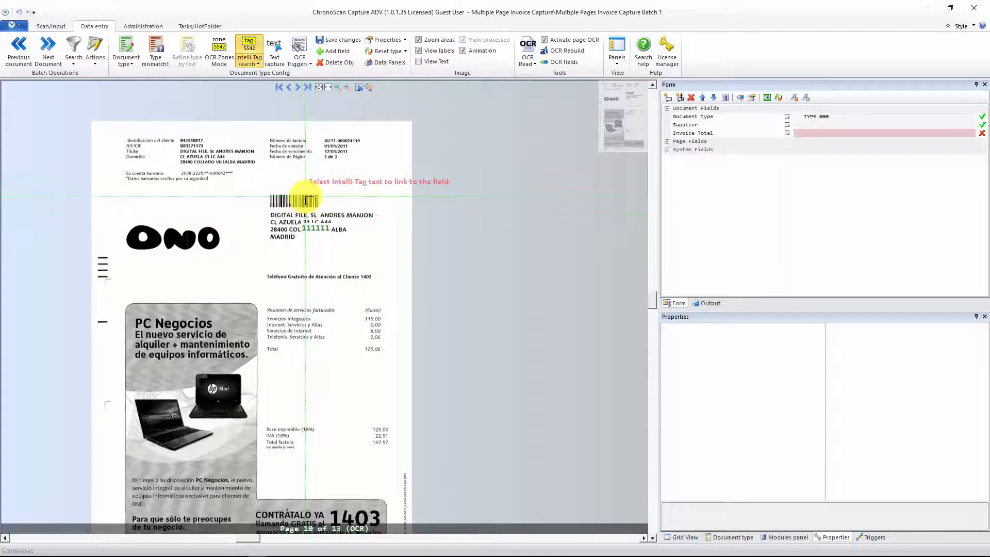
left_click_drag(277, 224, 320, 135)
left_click_drag(318, 277, 284, 338)
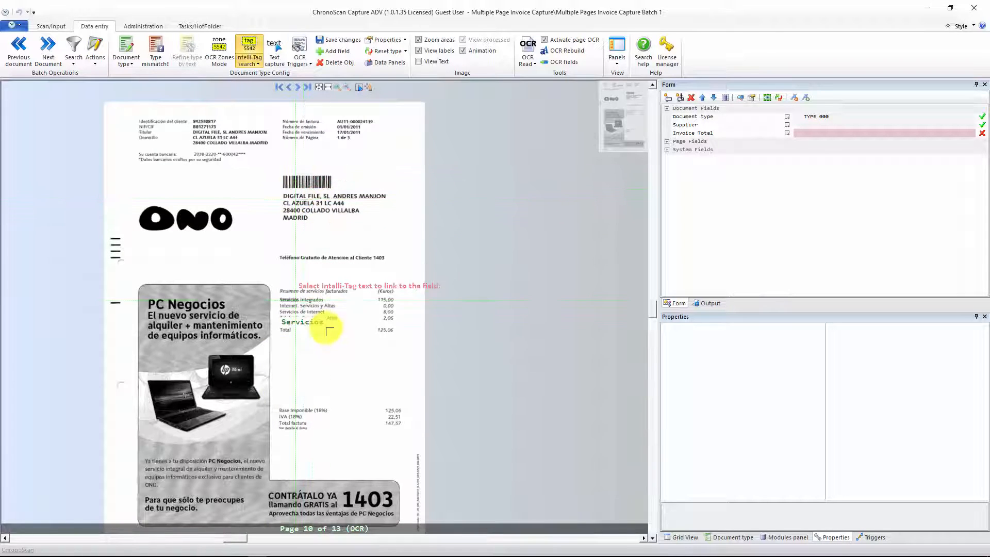
left_click_drag(329, 355, 355, 213)
left_click_drag(351, 365, 372, 517)
left_click_drag(344, 244, 361, 309)
scroll(376, 254, "up", 3)
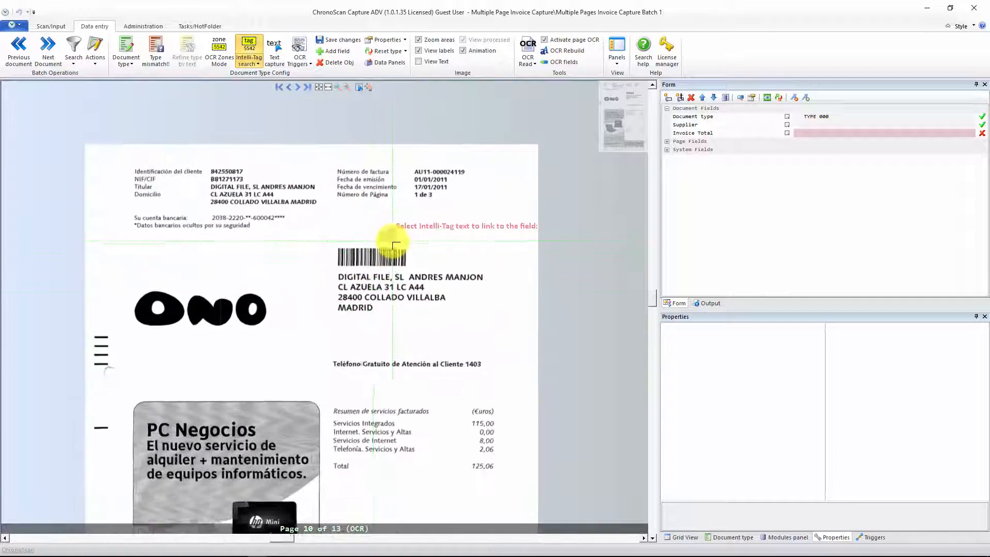
scroll(387, 274, "up", 2)
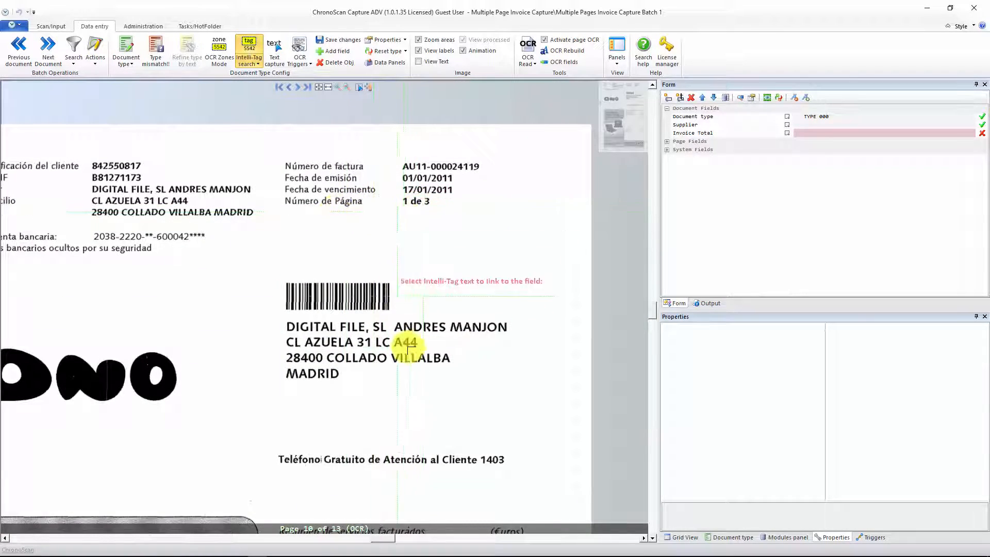
scroll(394, 361, "down", 3)
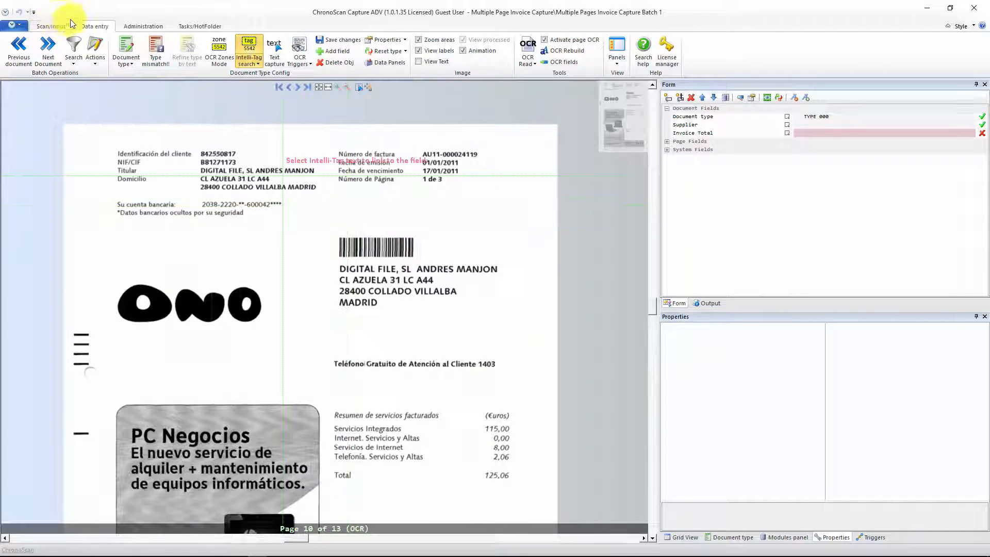
left_click(71, 24)
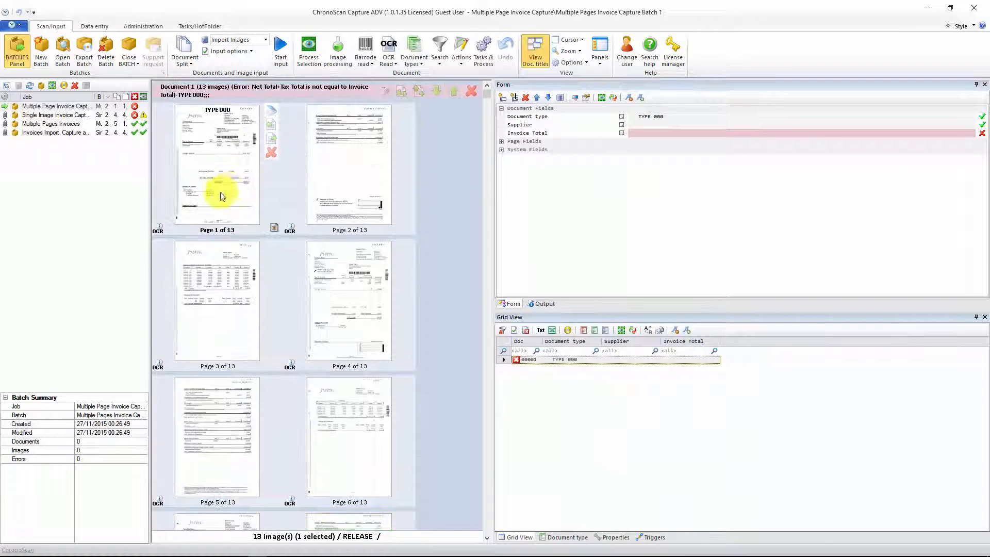
Step: Activate barcode reading using page 1 as the sample, restrict the scan direction to Left to Right, and test-read the barcodes
left_click(222, 173)
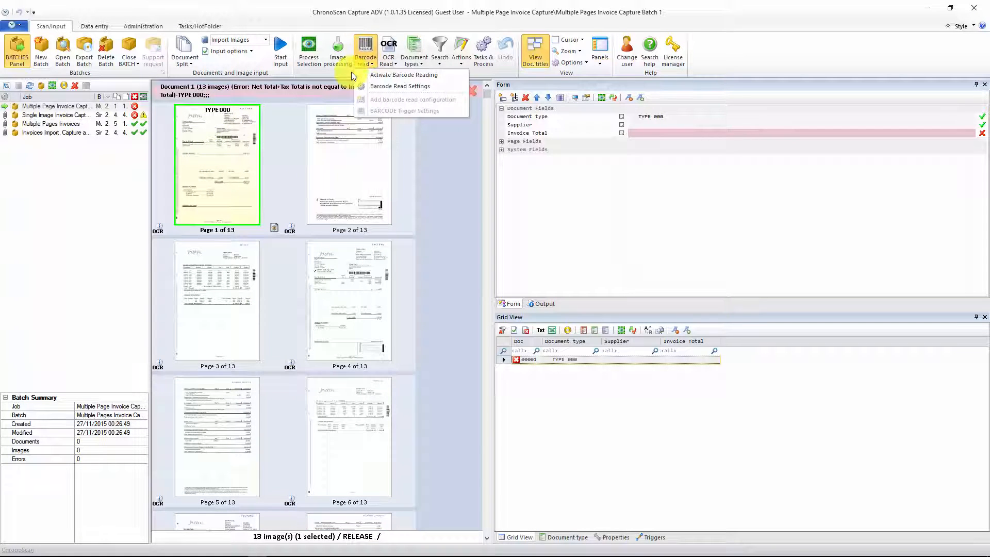
left_click(382, 78)
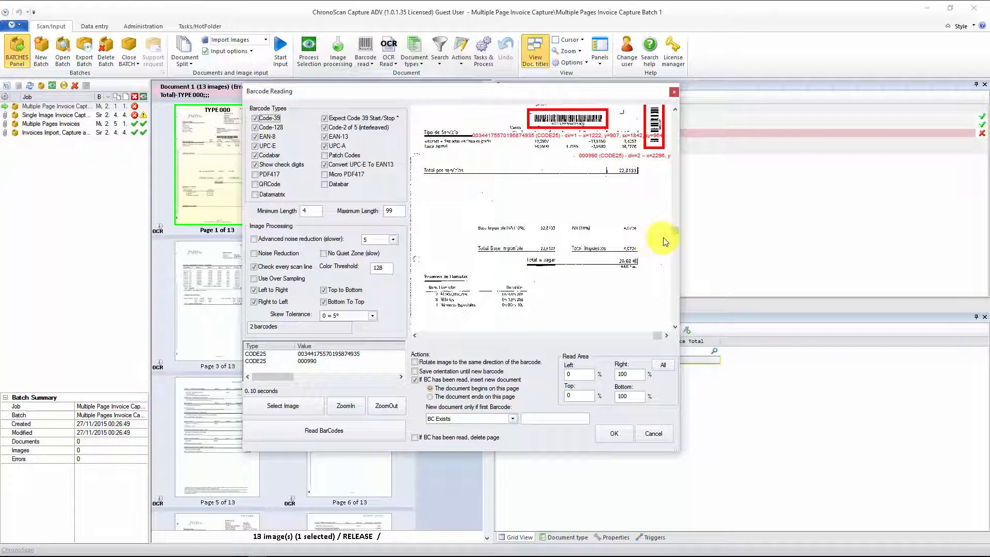
scroll(673, 230, "up", 3)
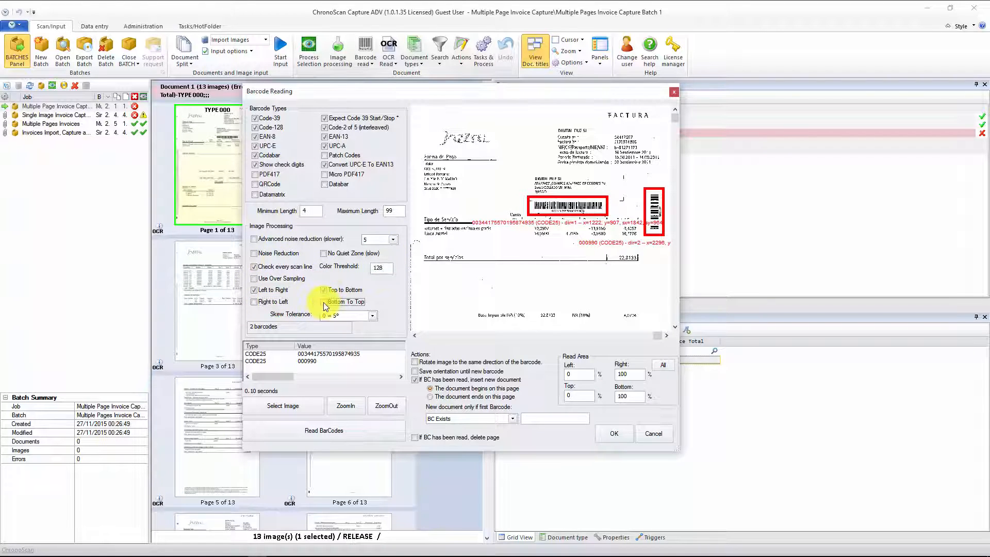
left_click(343, 431)
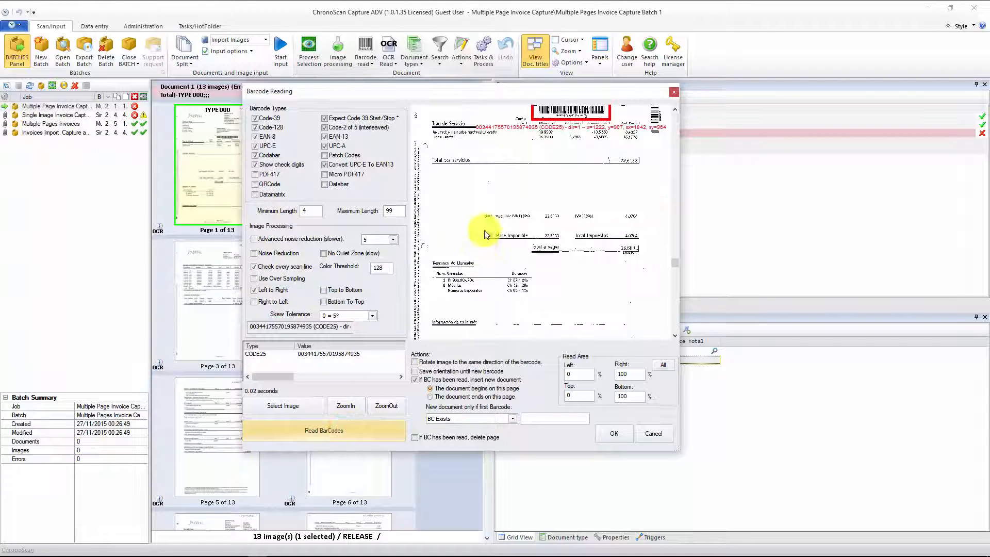
Step: Set the barcode read area's bottom limit to 50% and test-read the sample page's barcodes again
left_click_drag(676, 264, 674, 119)
left_click(631, 395)
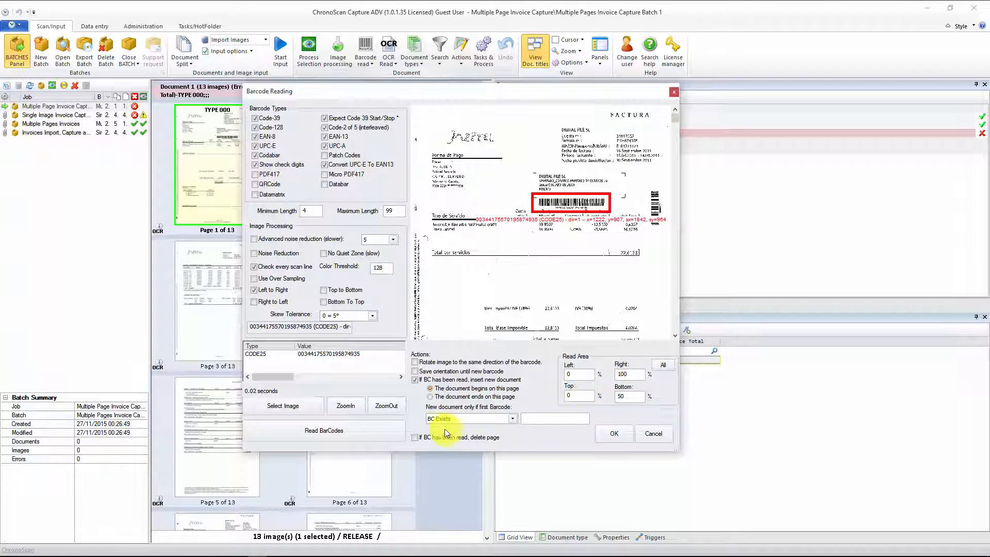
left_click(389, 432)
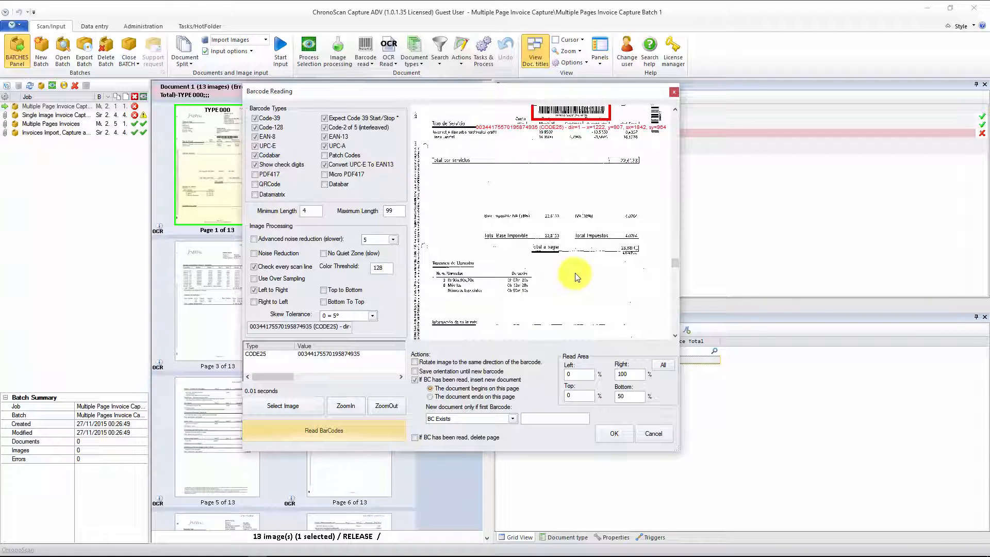
left_click(678, 256)
left_click(679, 197)
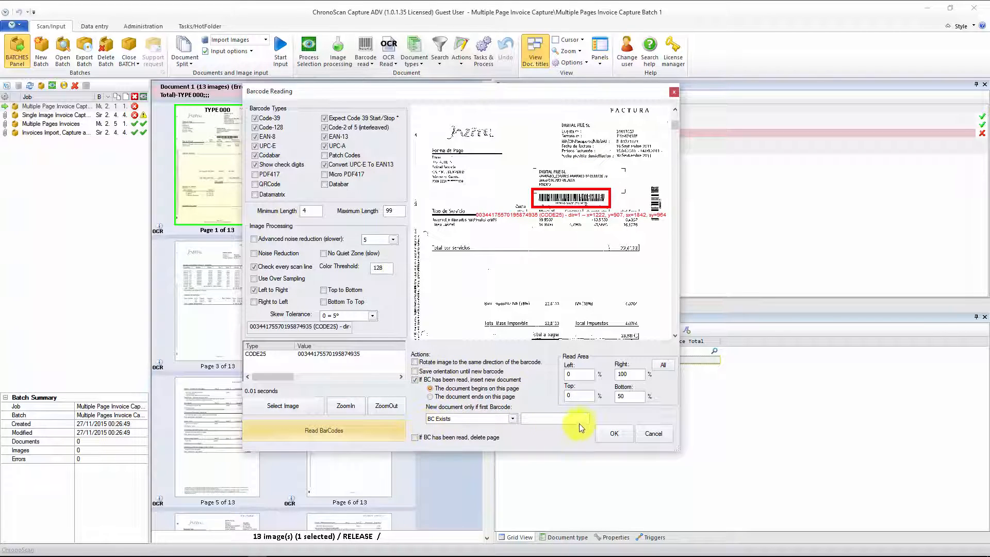
Step: Accept the barcode settings, declining both a new field for the barcode result and reprocessing of all documents
left_click(612, 432)
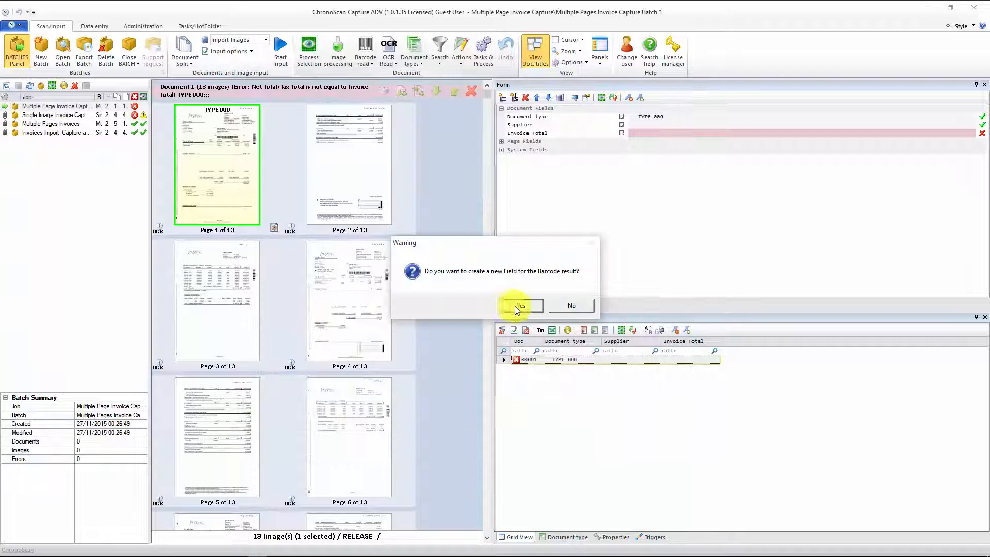
left_click(572, 306)
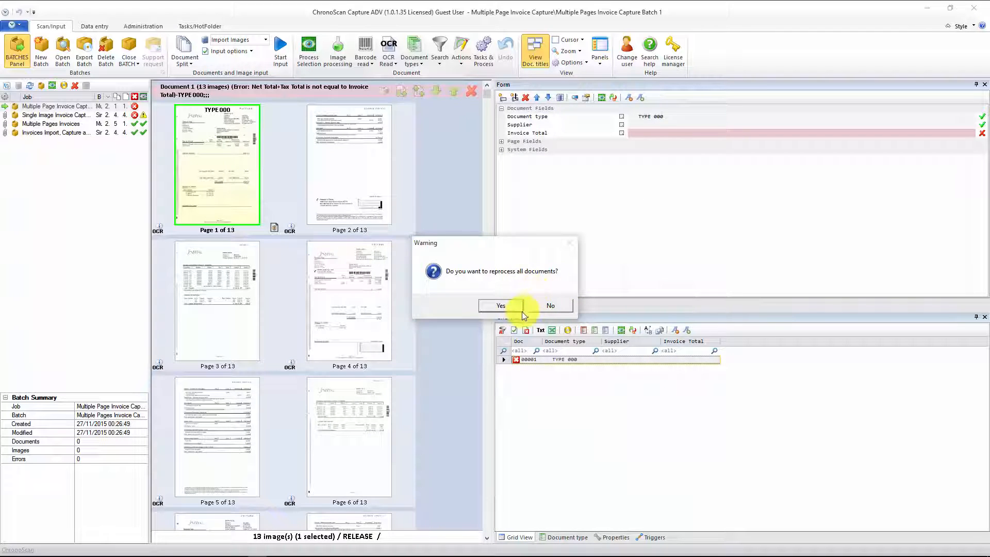
left_click(548, 306)
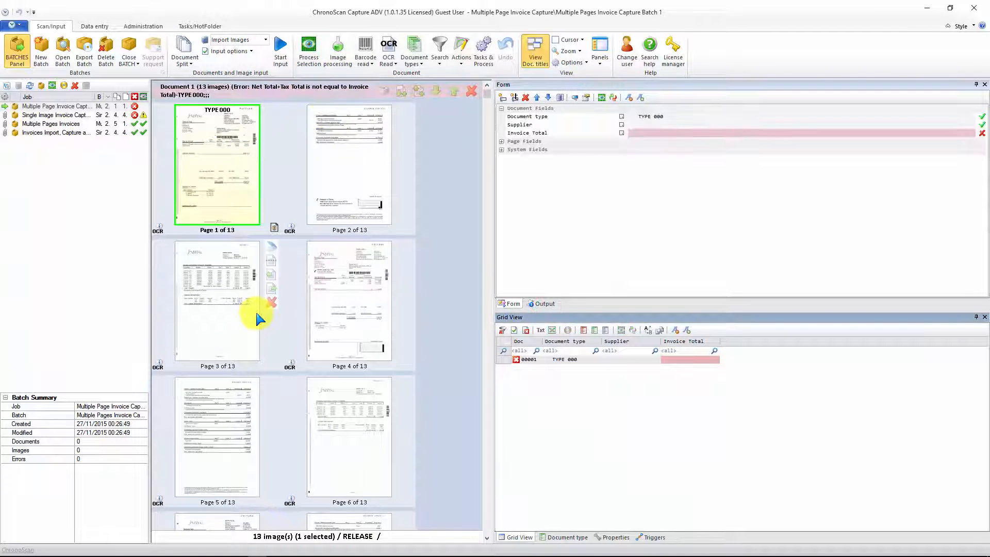
scroll(257, 318, "down", 5)
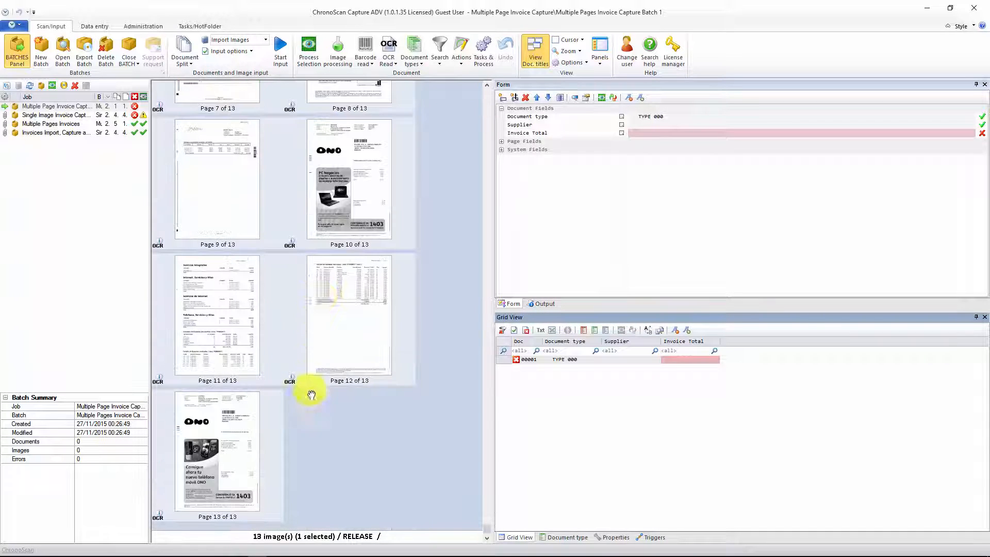
Step: Check barcode detection on page 10's ONO invoice and accept the barcode reading settings without creating a field for the result
left_click(369, 165)
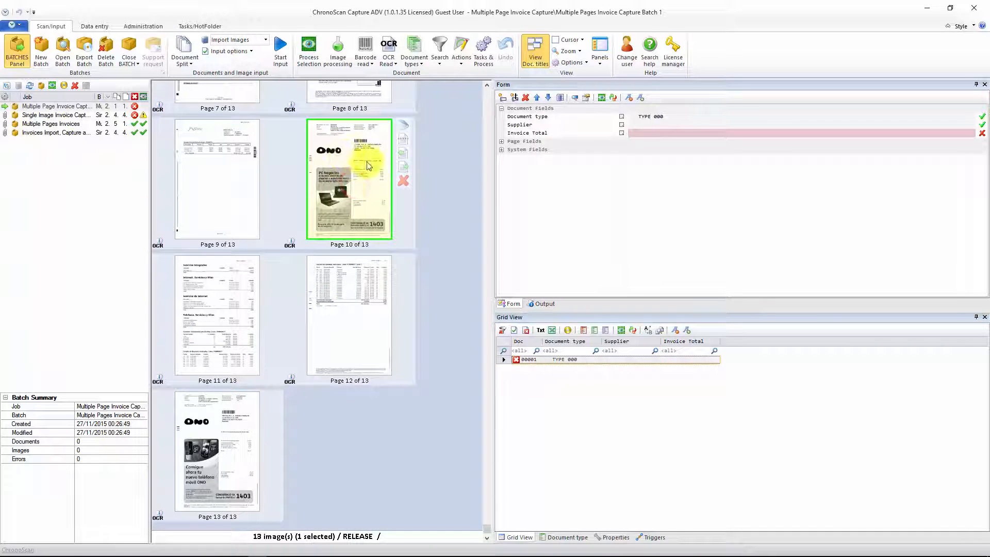
left_click(364, 60)
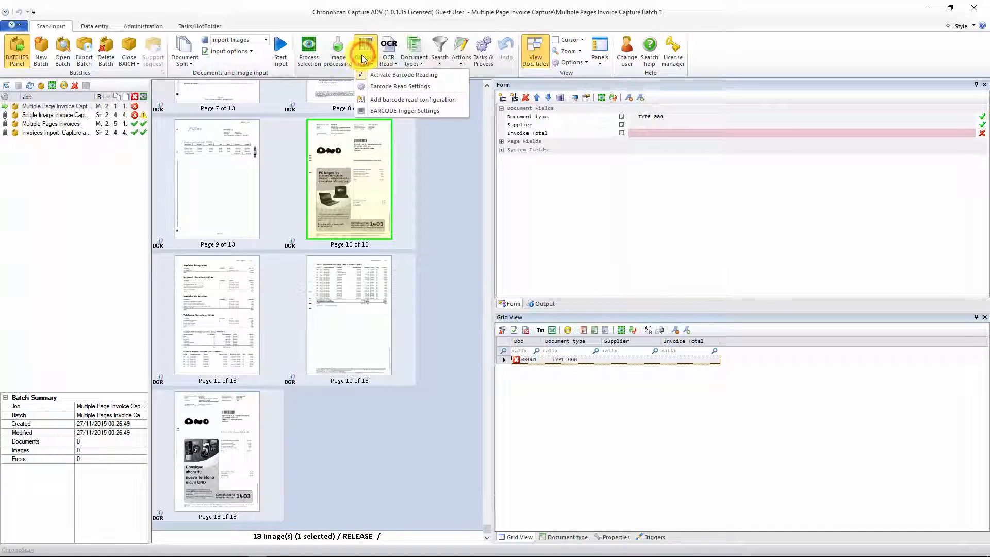
left_click(382, 86)
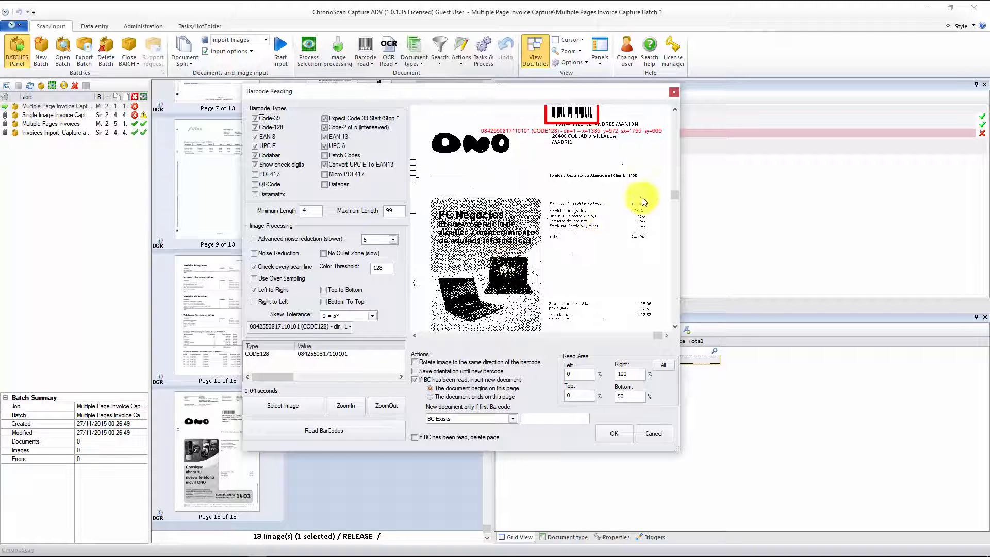
left_click_drag(674, 173, 674, 131)
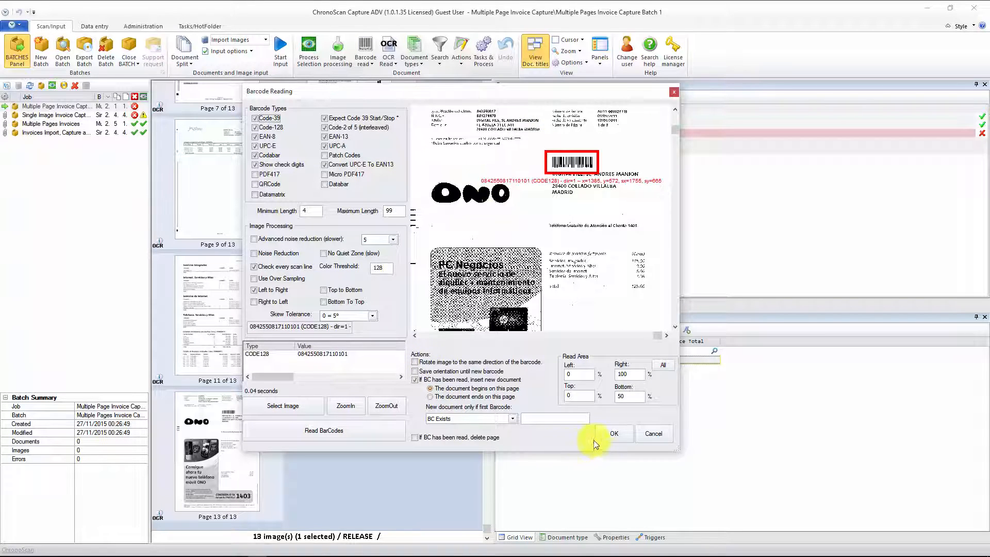
left_click(611, 435)
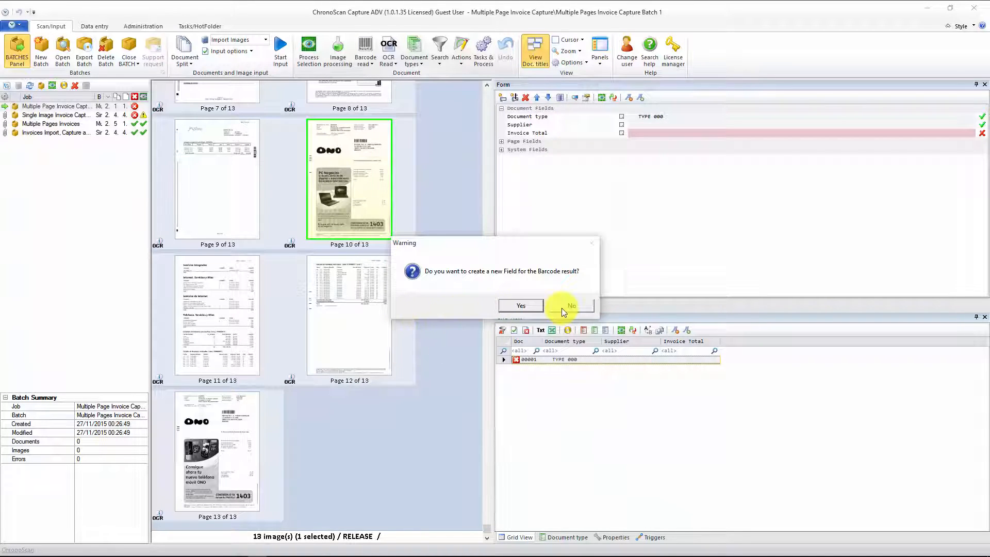
left_click(513, 309)
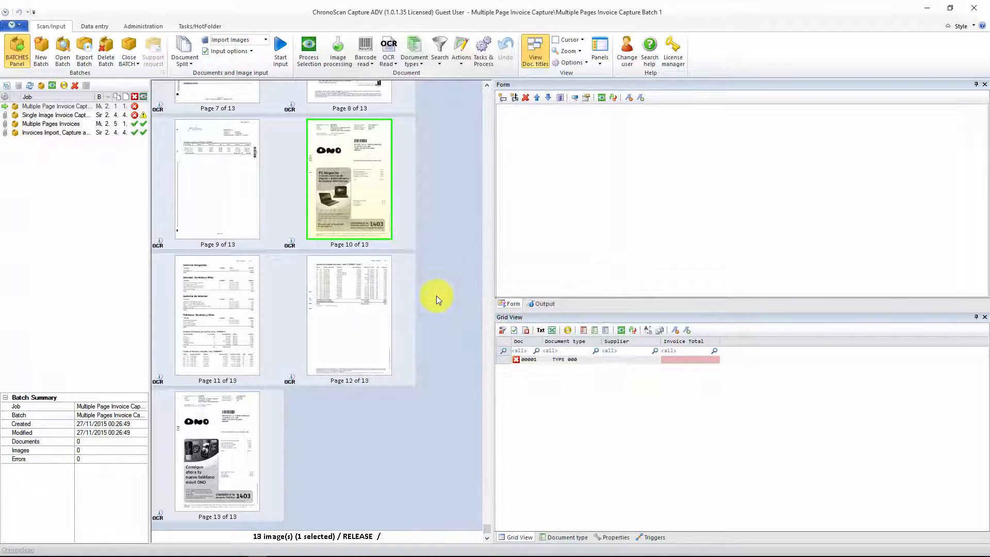
Step: Delete all pages from the batch and re-import the images with the "tiff image import" configuration
right_click(255, 175)
left_click(268, 185)
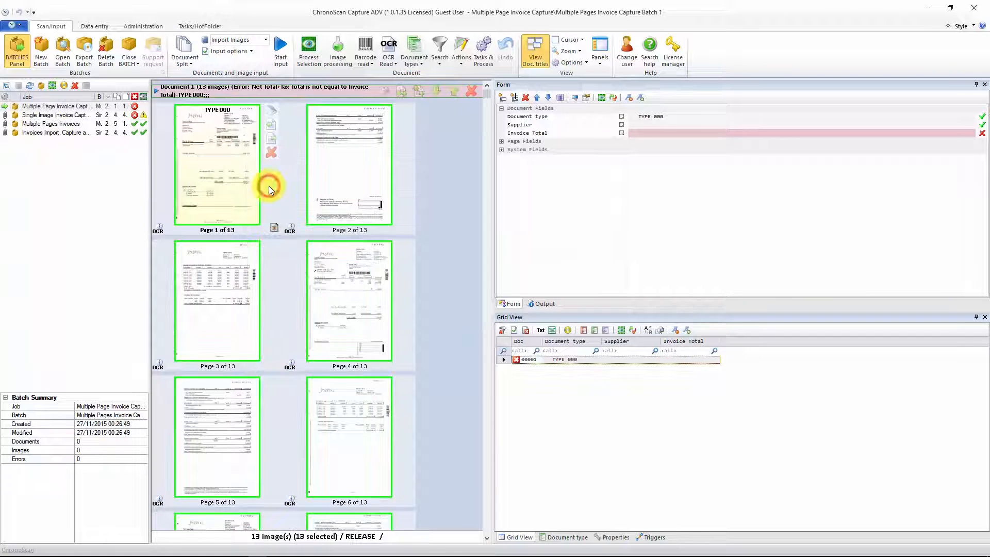
key("Delete")
key("Return")
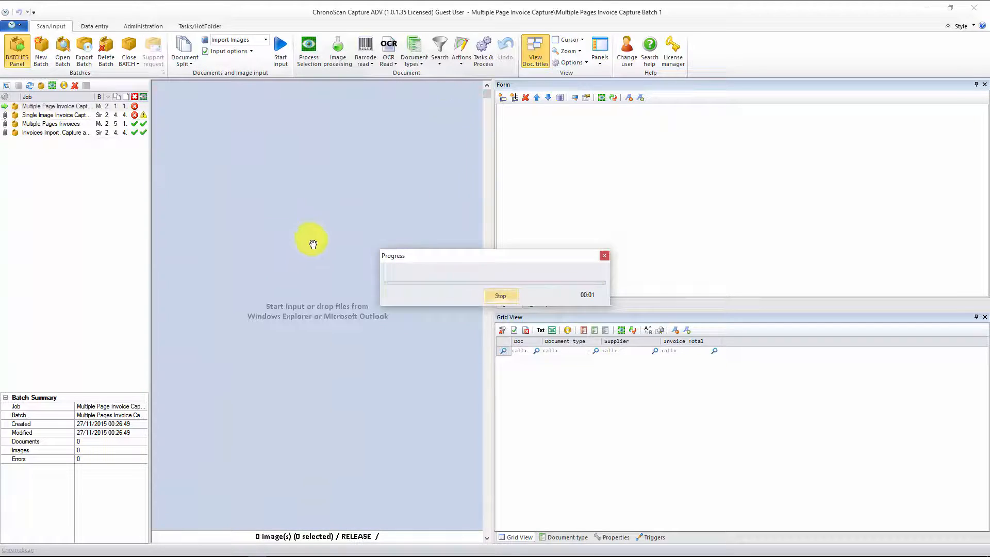
left_click(279, 52)
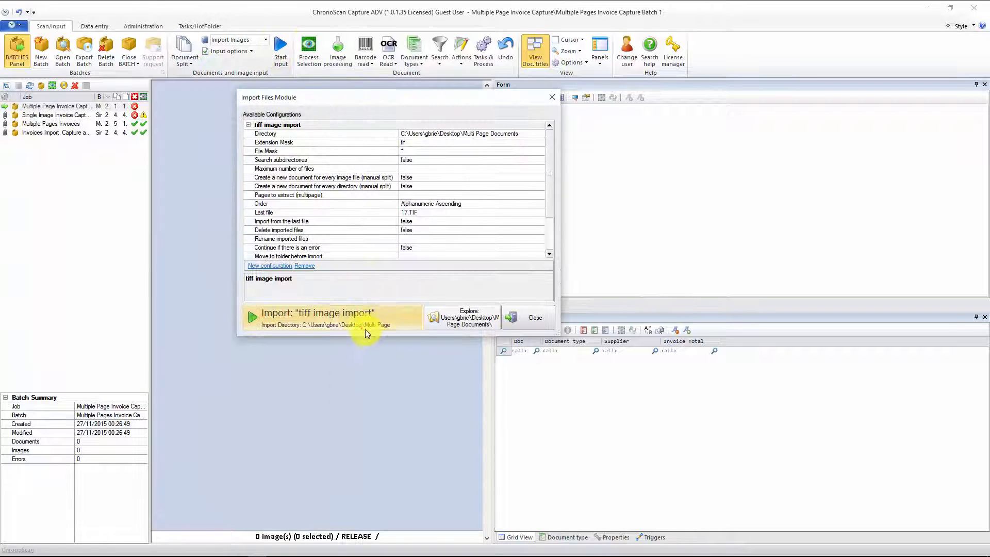
left_click(369, 333)
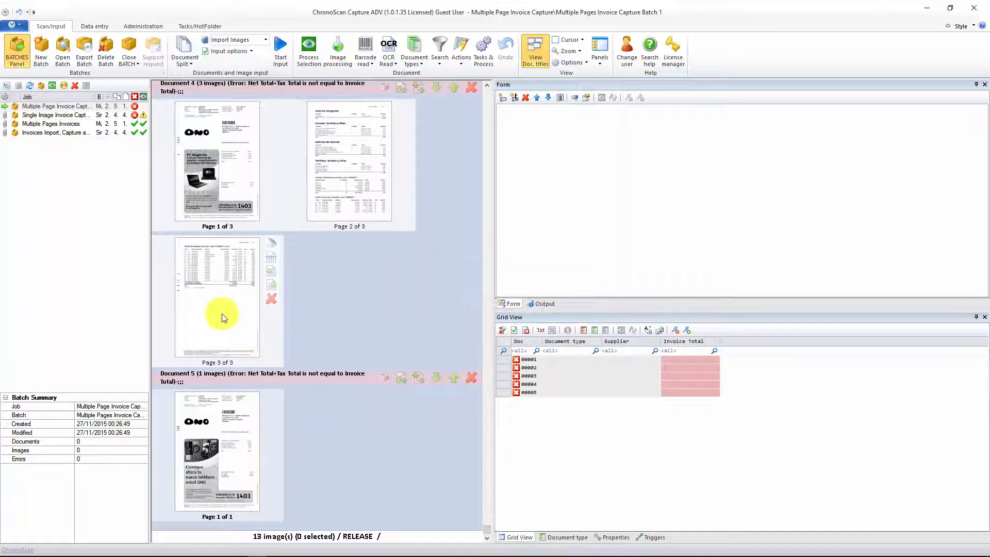
Step: Open the first separated Jazztel document and check all its pages, returning to page 1
left_click(221, 315)
left_click(230, 175)
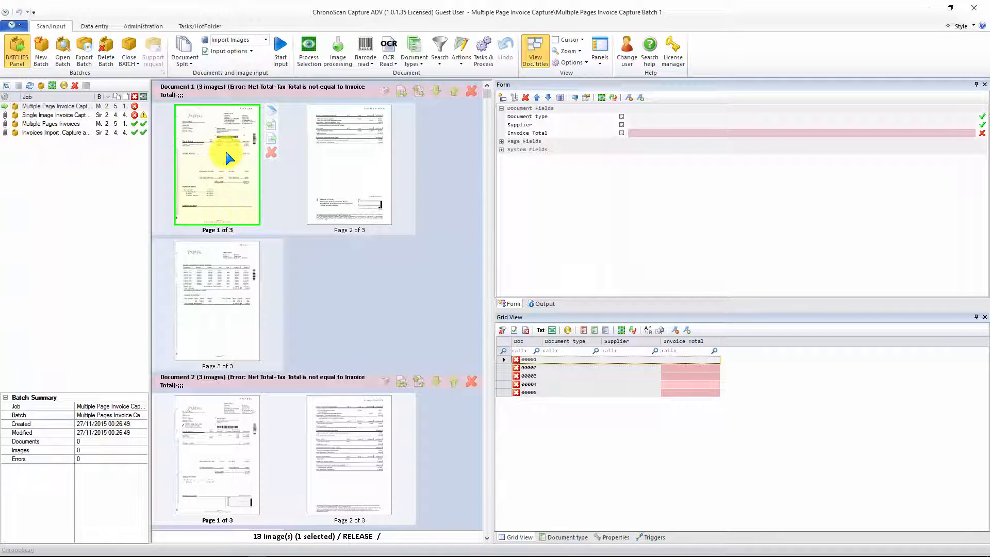
double_click(226, 156)
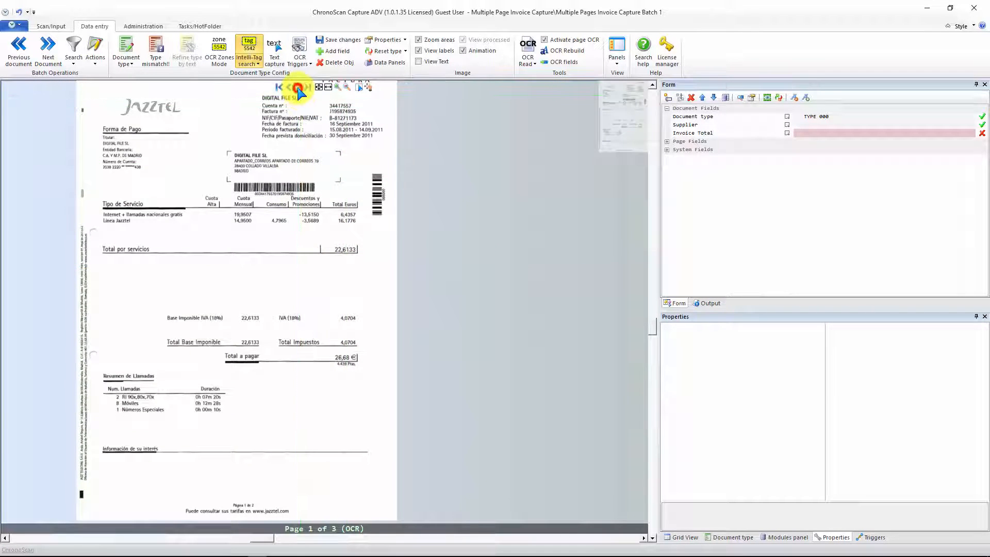
left_click(298, 87)
left_click(299, 88)
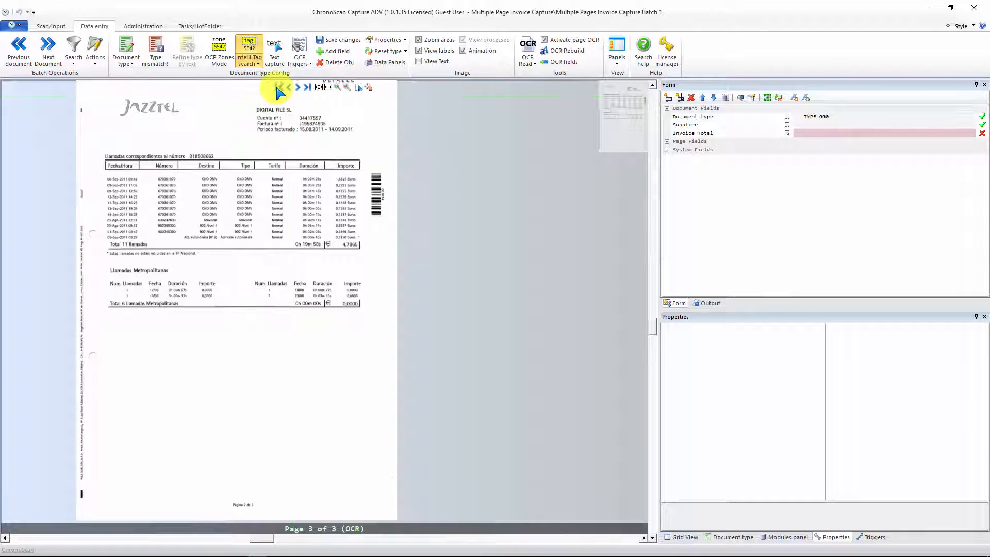
left_click(279, 87)
Step: Link the Invoice Total field to the "Total a pagar" label, assigning it to a new Intelli-Tag list named TOTAL INVOICE
left_click_drag(351, 239, 362, 227)
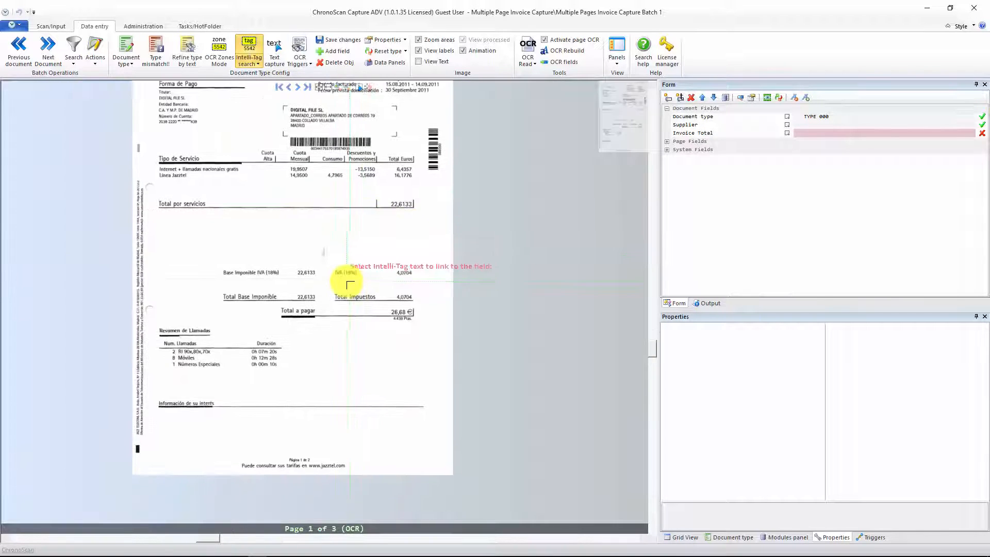
scroll(347, 284, "up", 5)
left_click_drag(319, 315, 374, 242)
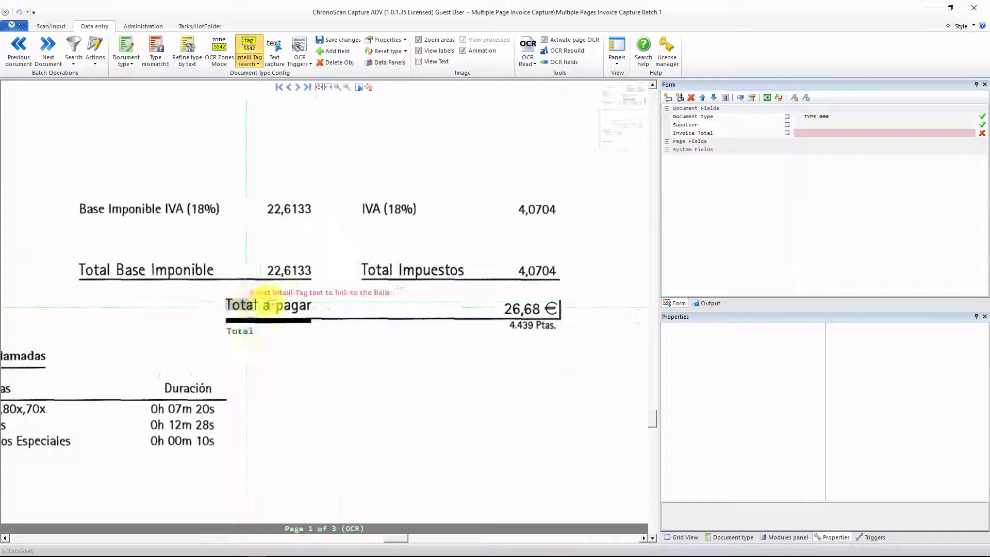
left_click(815, 136)
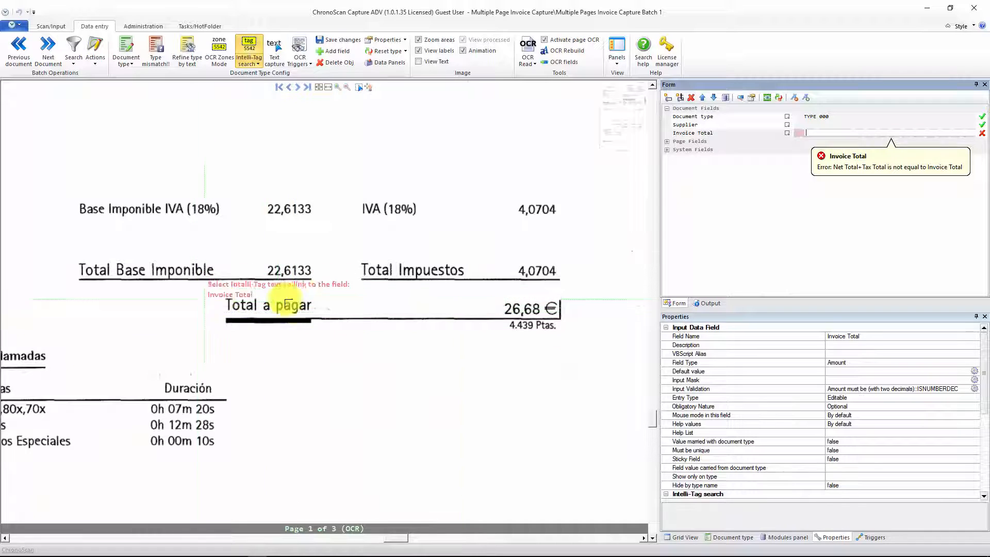
left_click(822, 133)
left_click(256, 46)
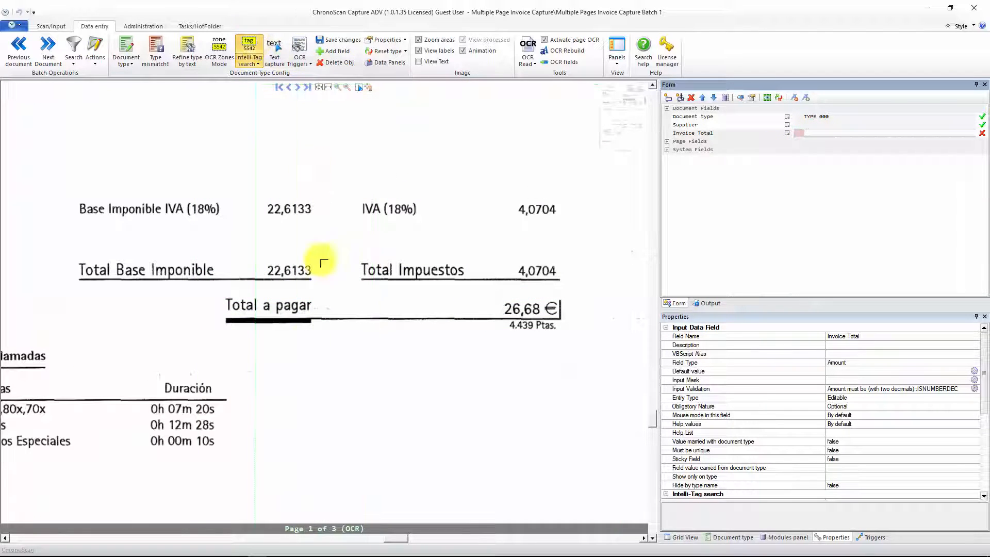
left_click_drag(216, 294, 325, 311)
left_click(534, 309)
left_click(537, 309)
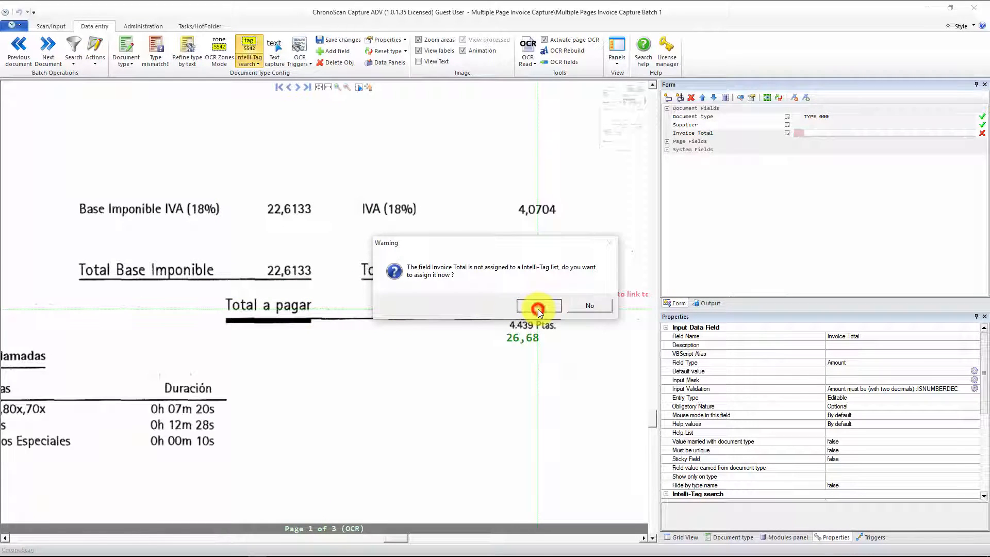
left_click(486, 307)
left_click_drag(487, 307, 409, 309)
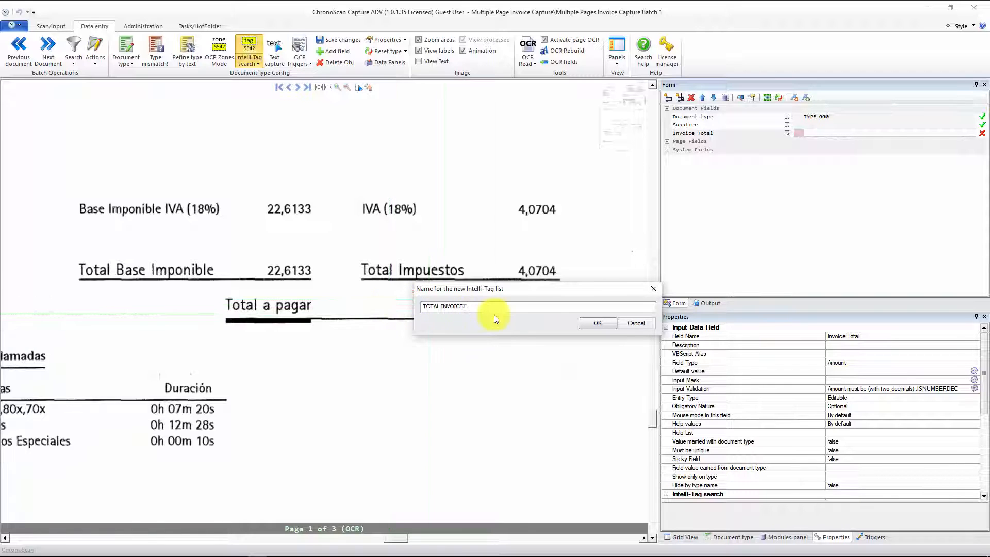
left_click(592, 324)
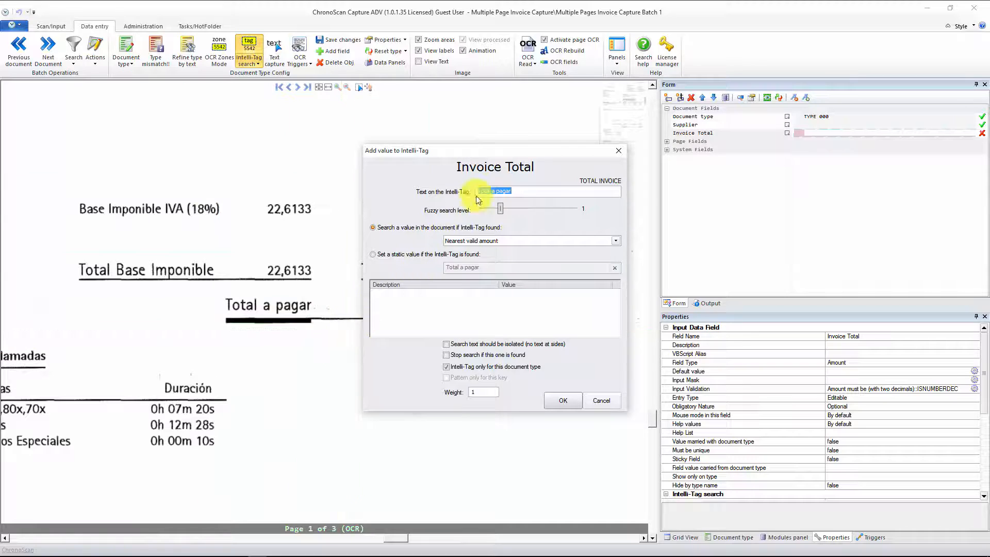
Step: Make the "Total a pagar" tag search for the nearest valid amount at the right for every document type, and activate Intelli-Tag search execution
left_click(483, 241)
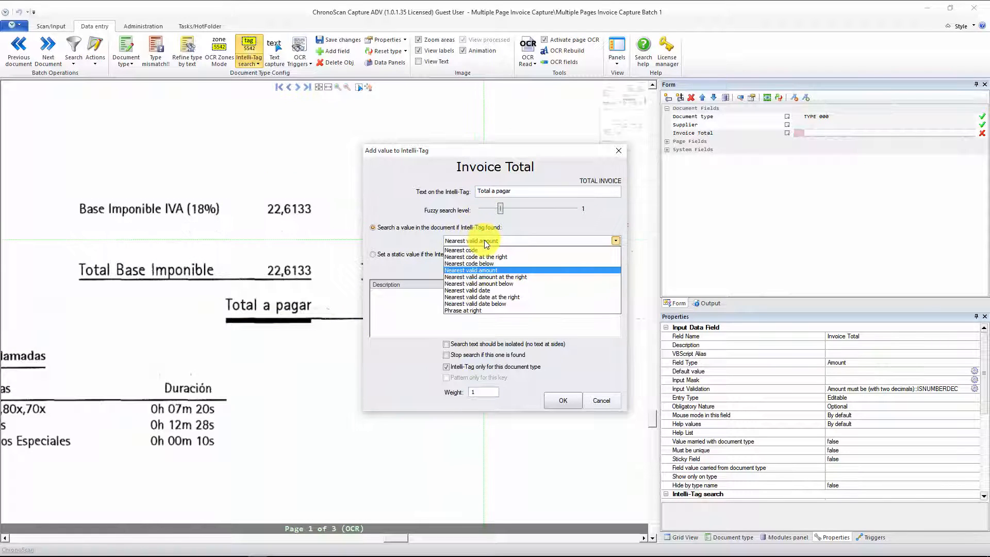
left_click(455, 278)
left_click(462, 367)
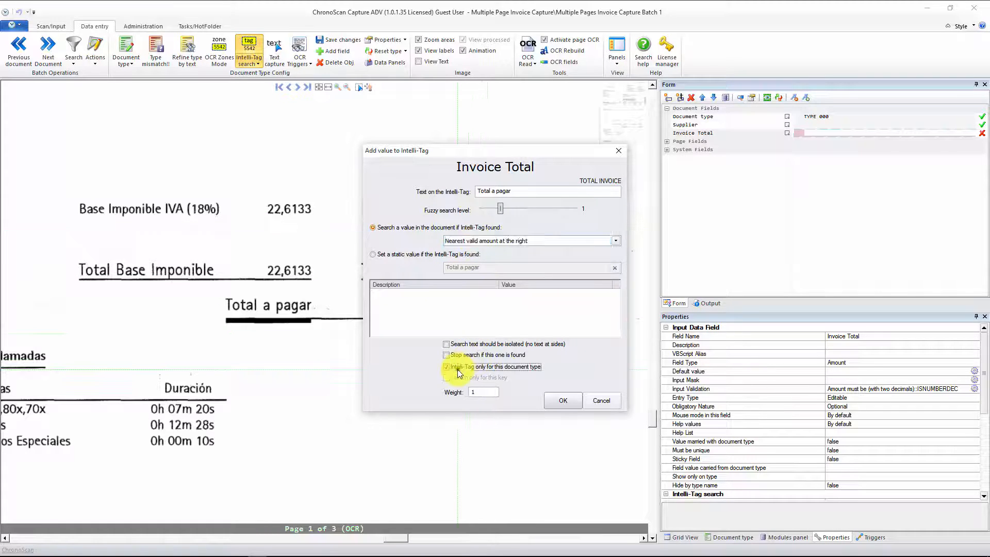
left_click(545, 403)
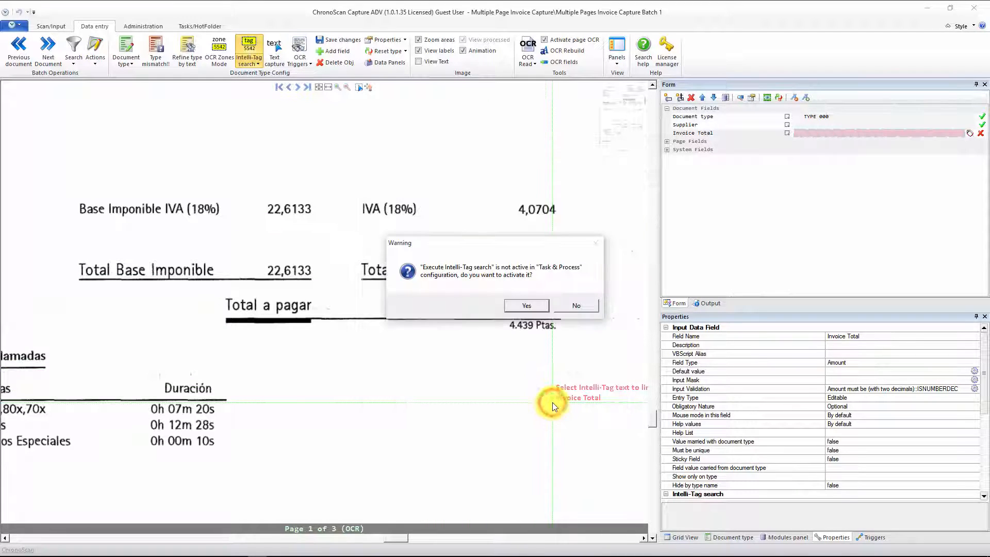
left_click(534, 304)
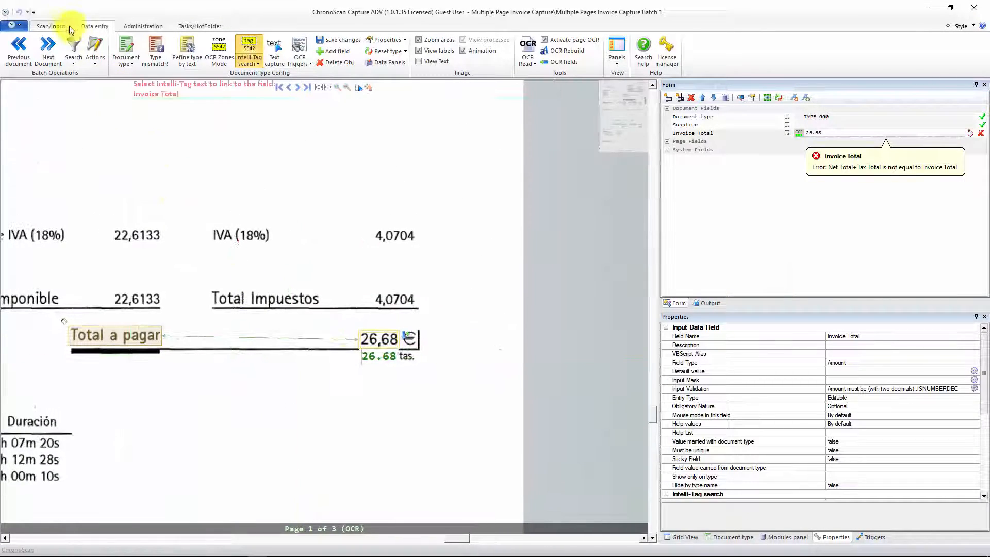
Step: Return to the batch overview and open page 1 of the three-page ONO invoice at its totals
left_click(51, 26)
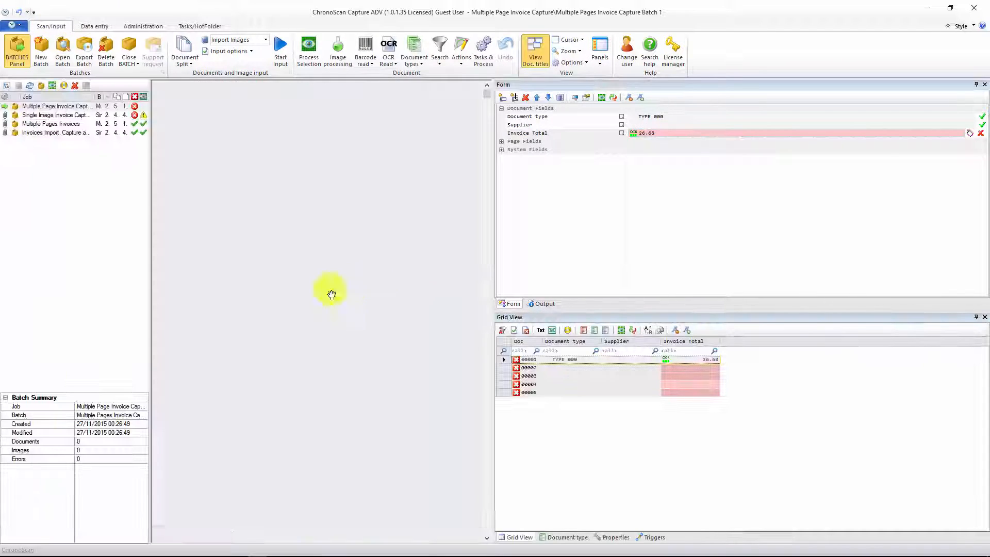
double_click(238, 155)
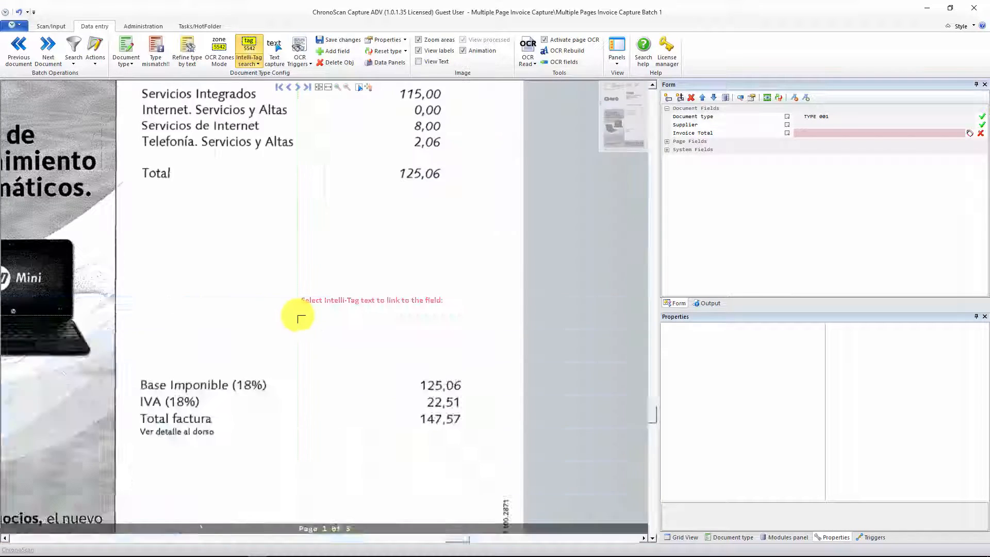
scroll(282, 299, "up", 2)
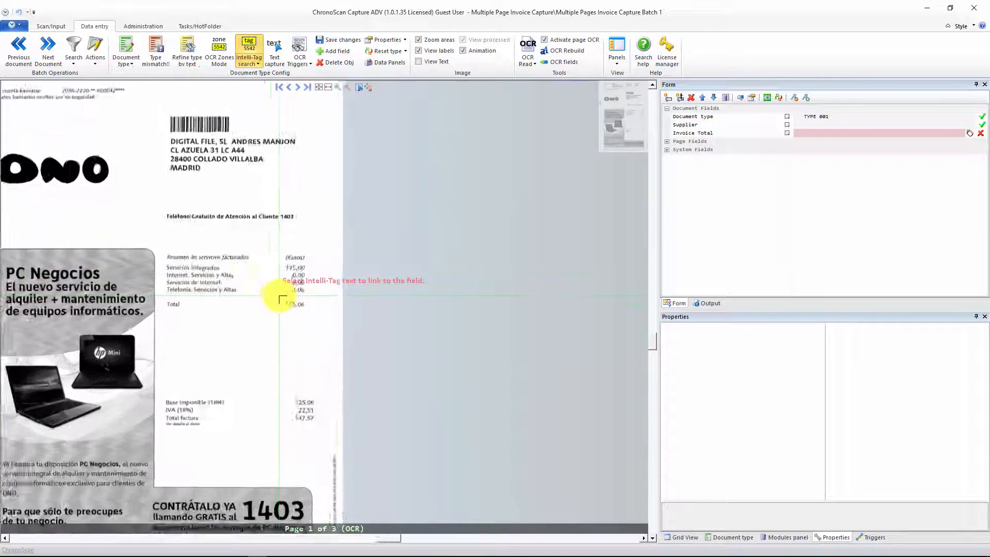
scroll(284, 320, "up", 3)
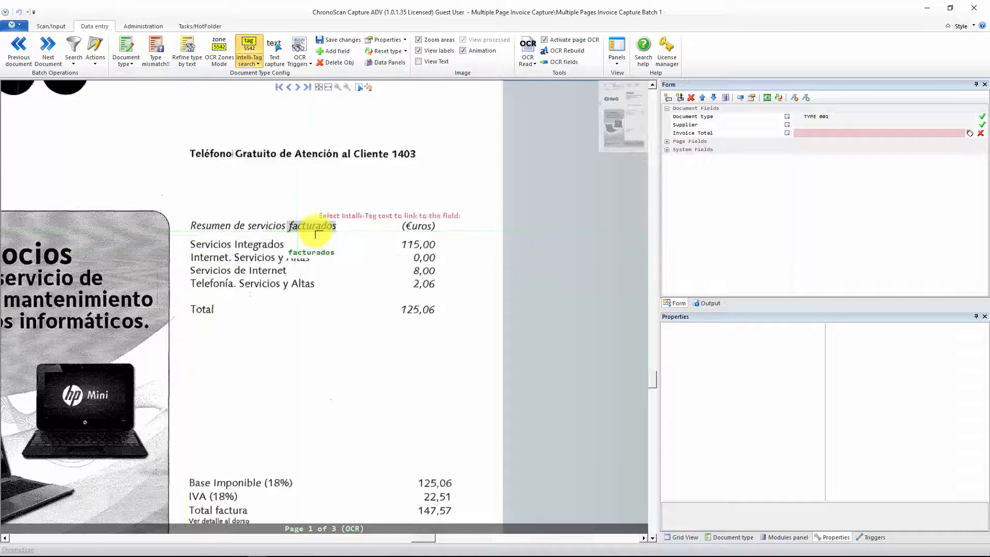
Step: Add a new "Total" tag to the Invoice Total field's TOTAL INVOICE list, searching for the nearest valid amount at the right
left_click(973, 136)
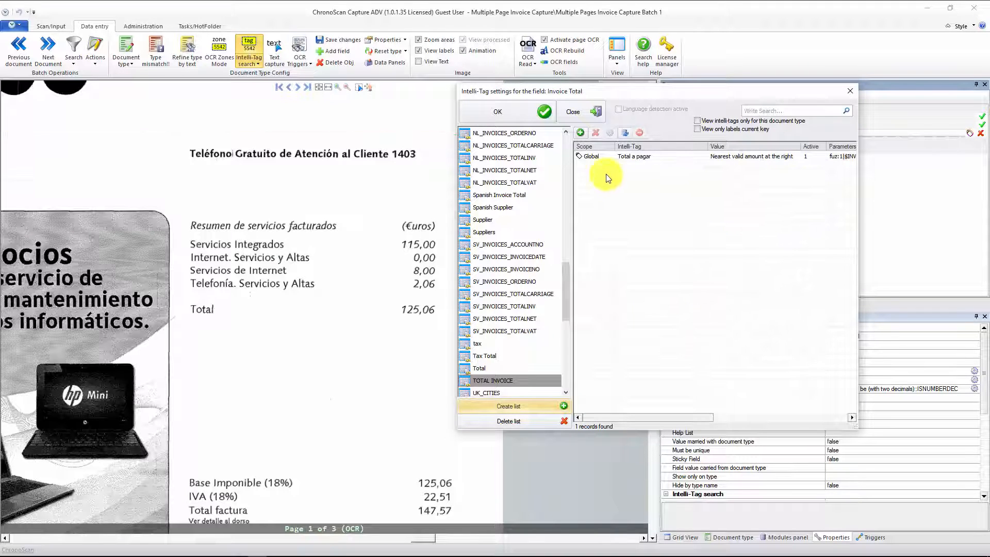
left_click(581, 133)
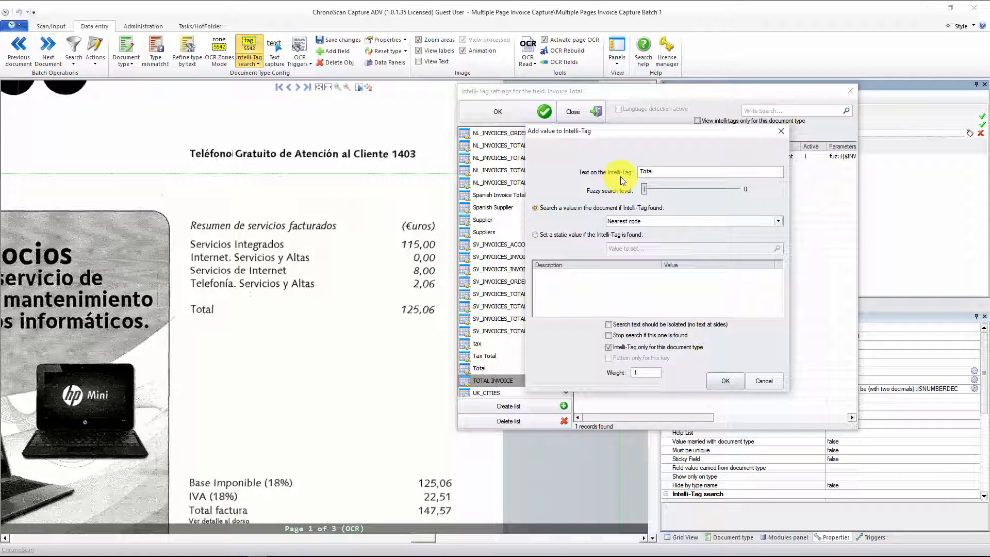
left_click(707, 222)
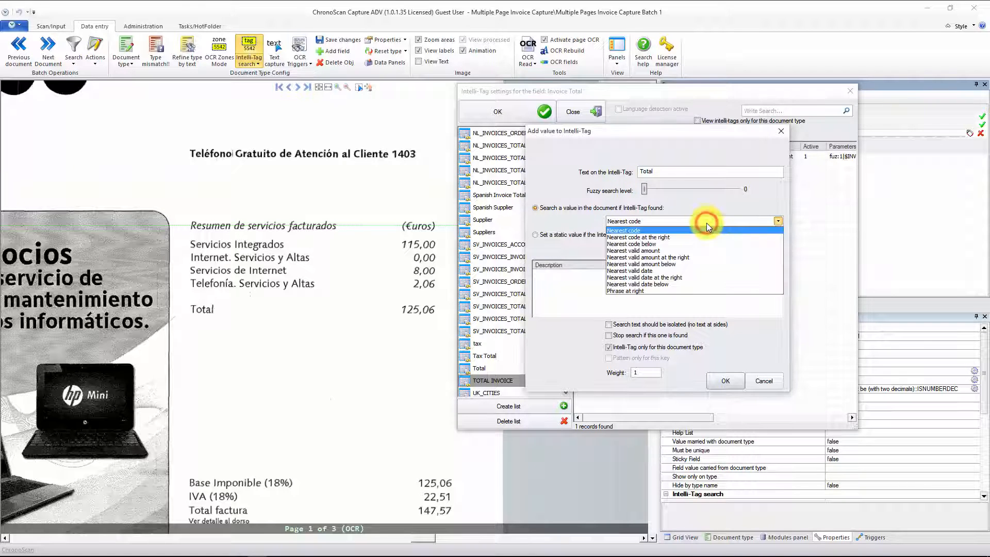
left_click(654, 258)
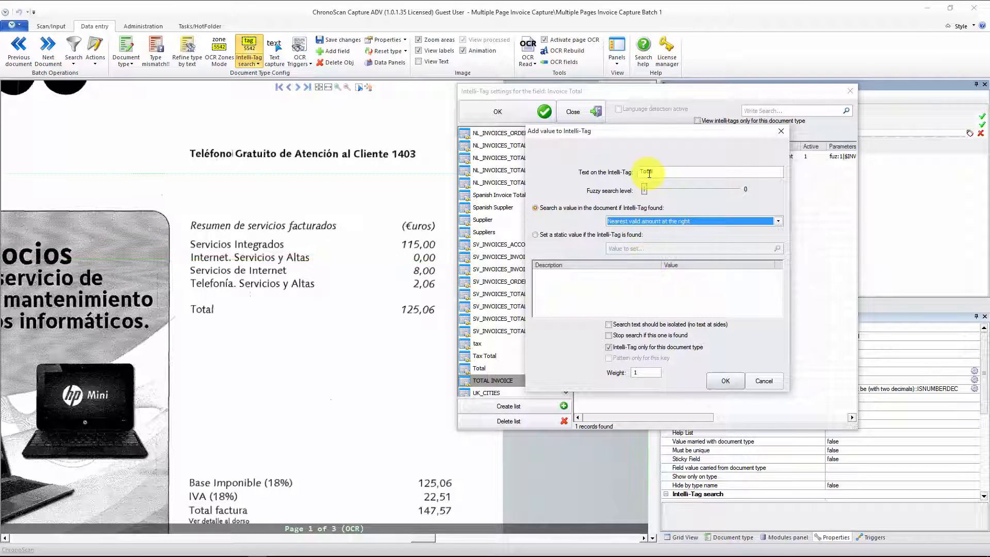
left_click(645, 189)
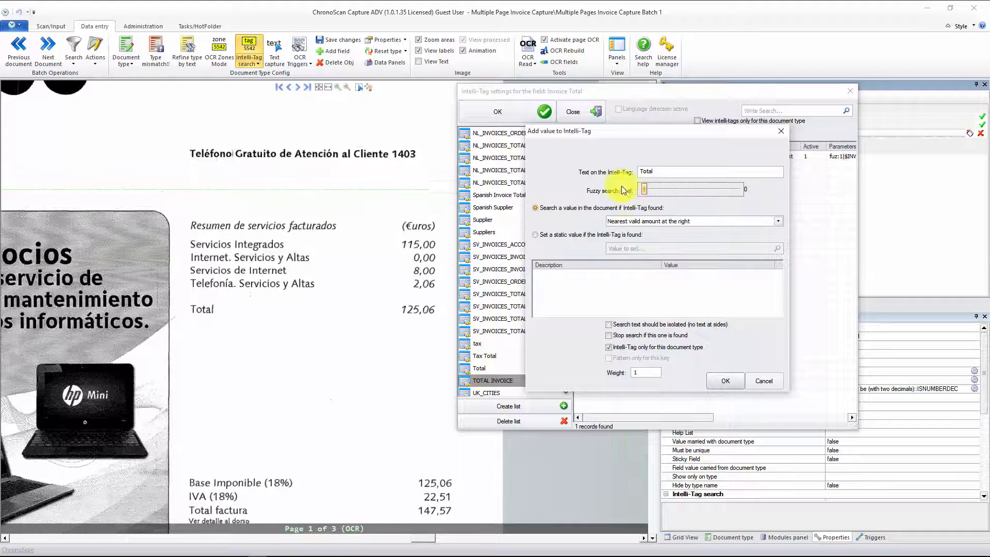
left_click(719, 221)
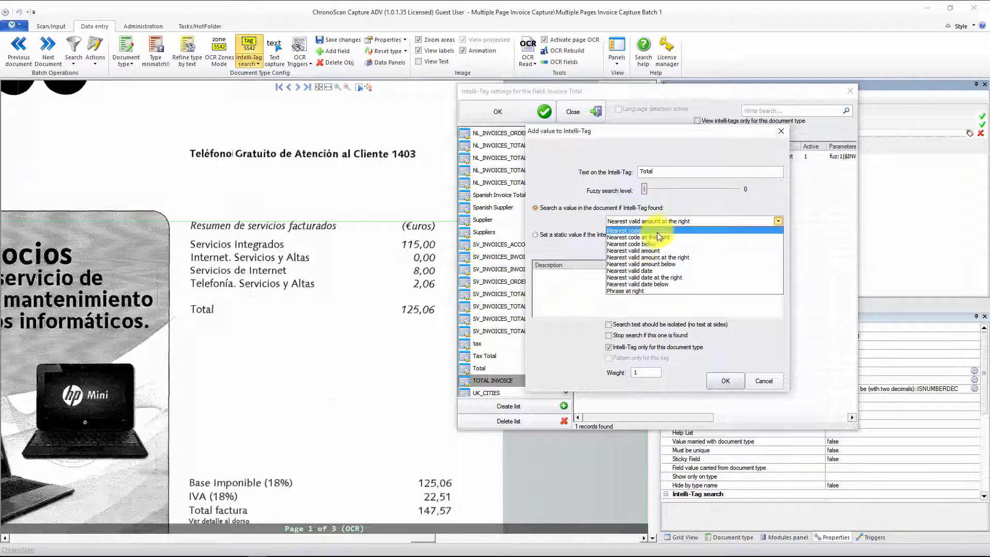
left_click(634, 258)
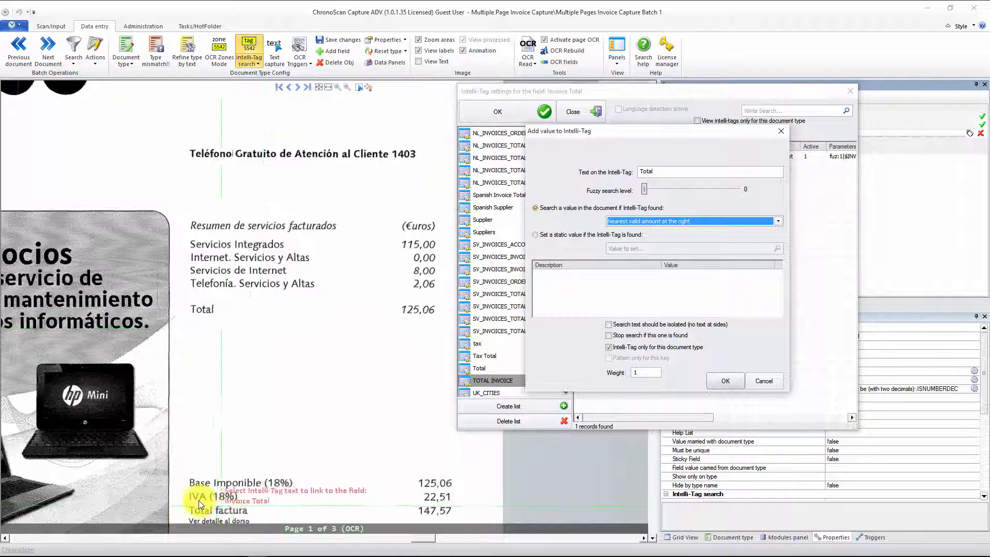
Step: Change the new tag's text to "Total factura" with fuzzy search level 1, apply it to every document type, and accept the Intelli-Tag settings
left_click(662, 172)
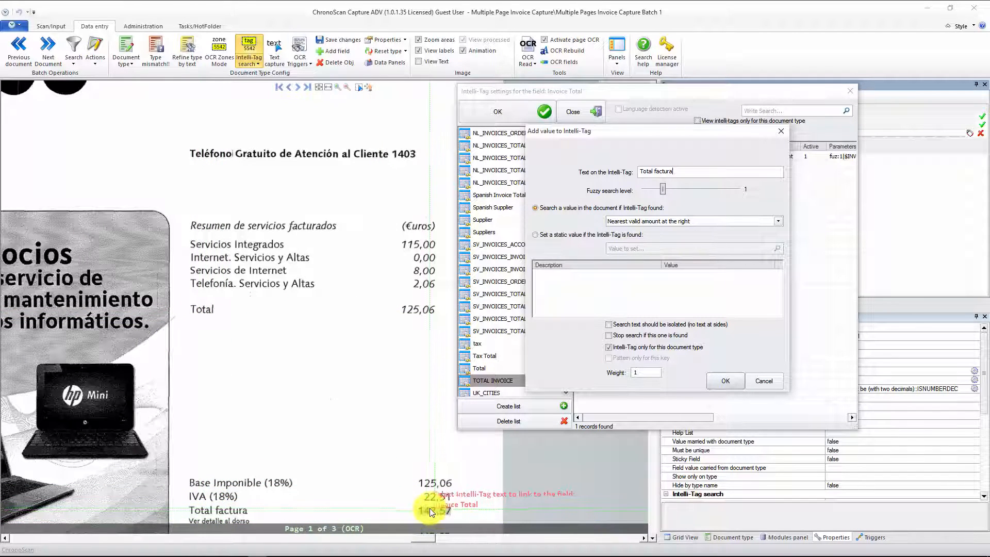
left_click(634, 350)
left_click(714, 380)
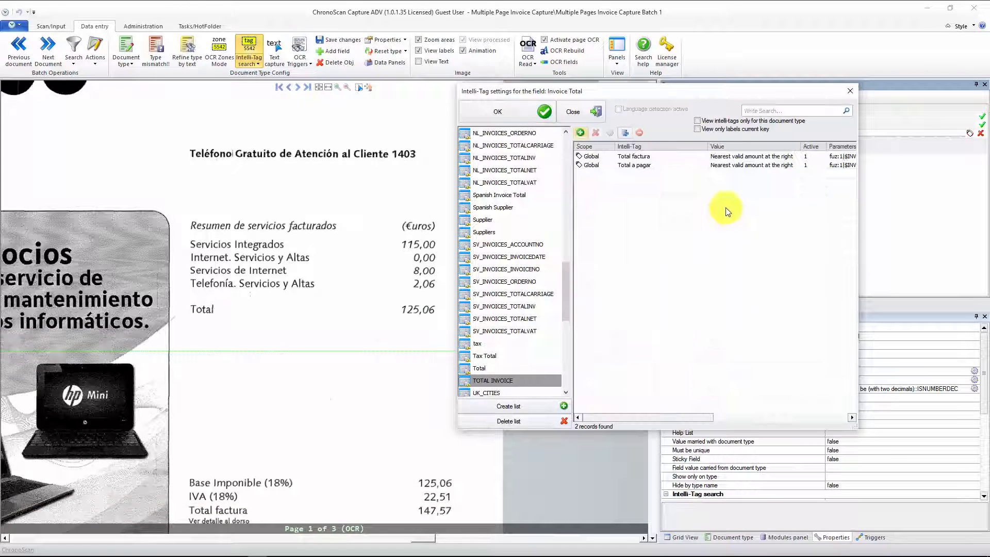
left_click(515, 110)
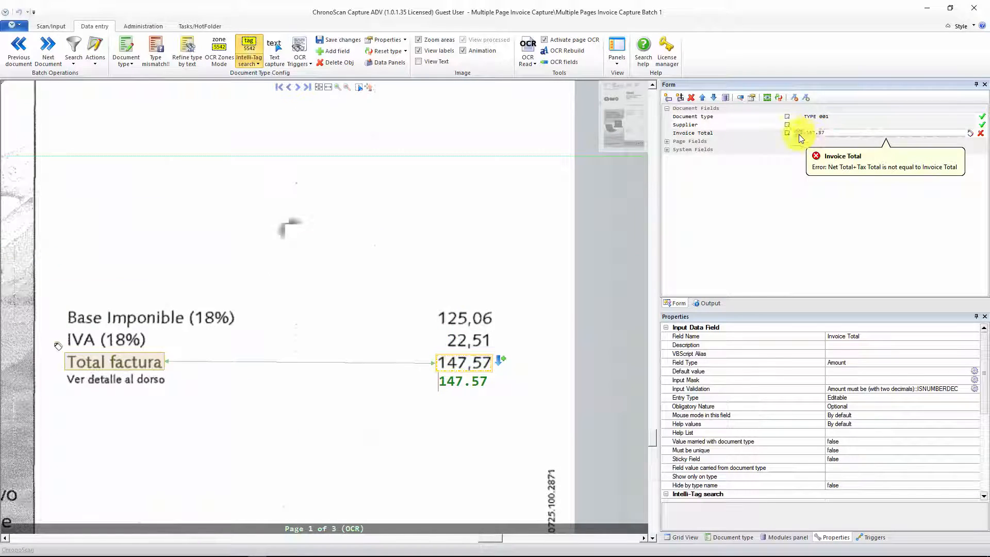
Step: Empty the OnValidate script in the Invoice Total field's properties, save it, and reselect the field
scroll(861, 410, "down", 6)
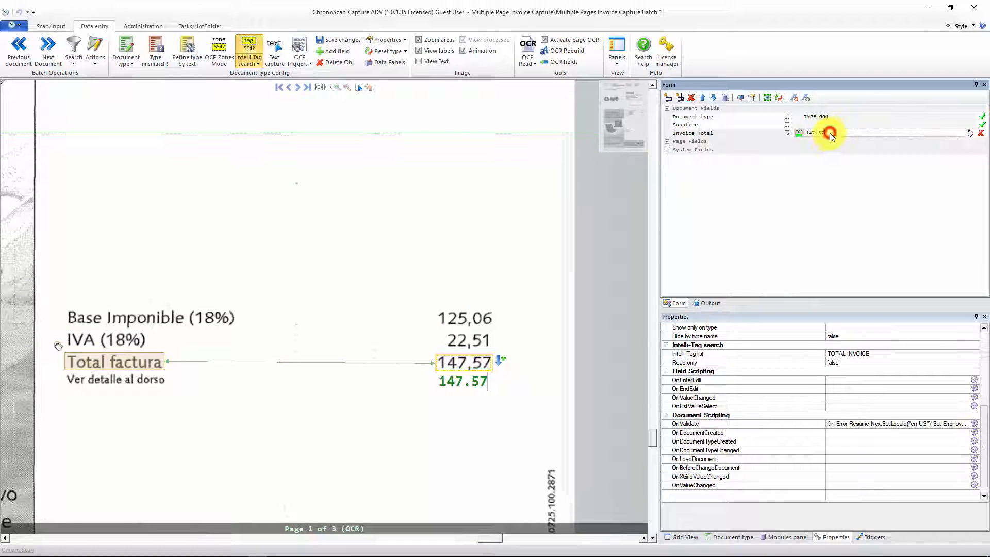
left_click(788, 134)
left_click(810, 182)
scroll(856, 411, "down", 2)
scroll(856, 409, "down", 5)
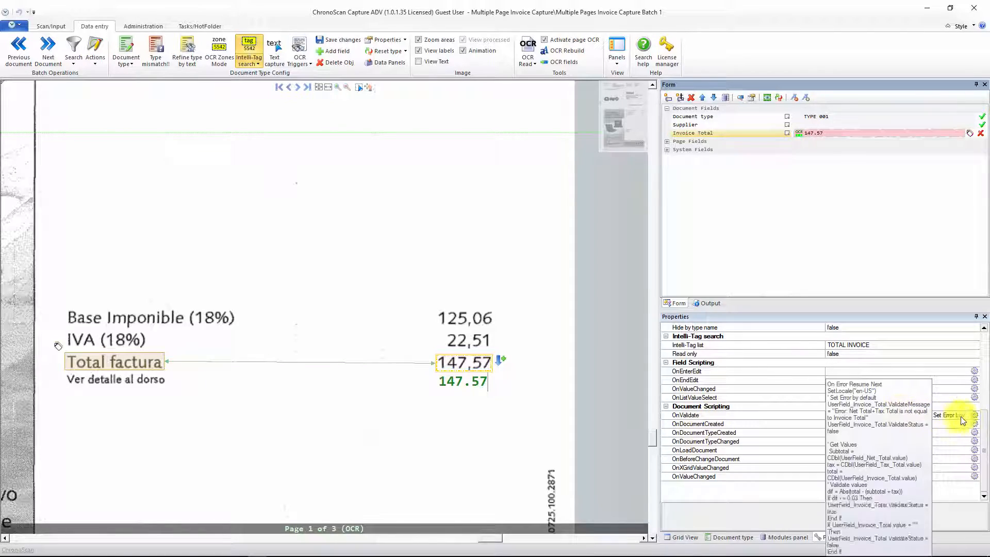
left_click(974, 415)
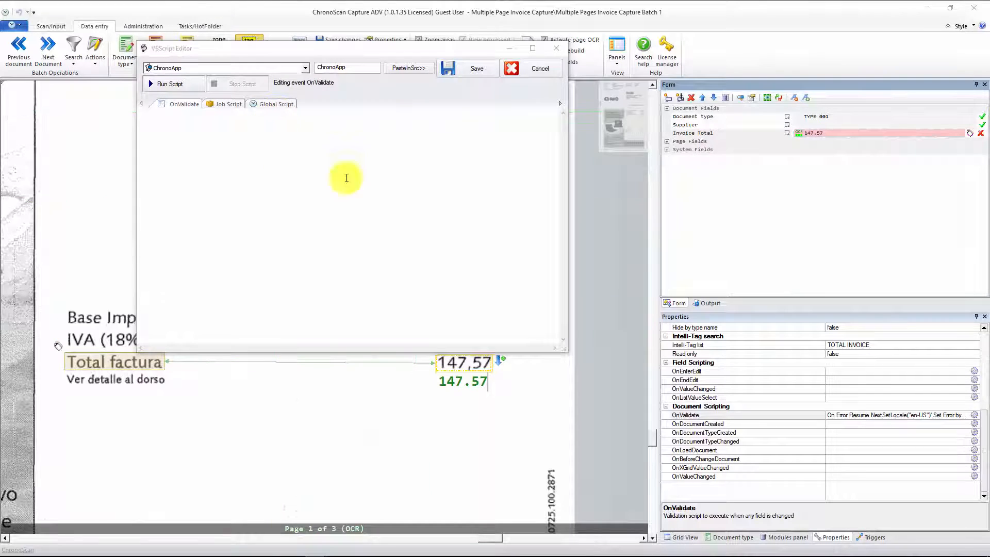
left_click(462, 67)
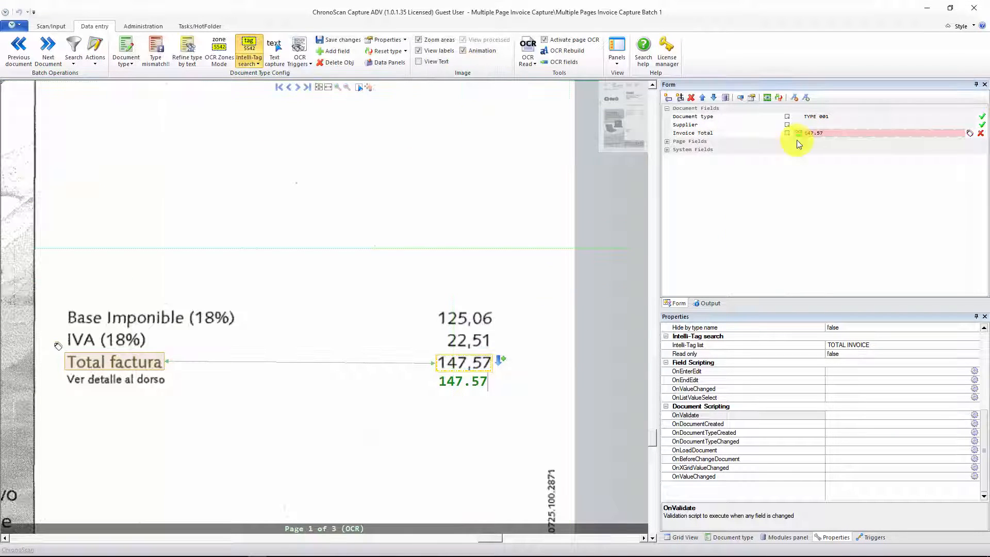
left_click(827, 132)
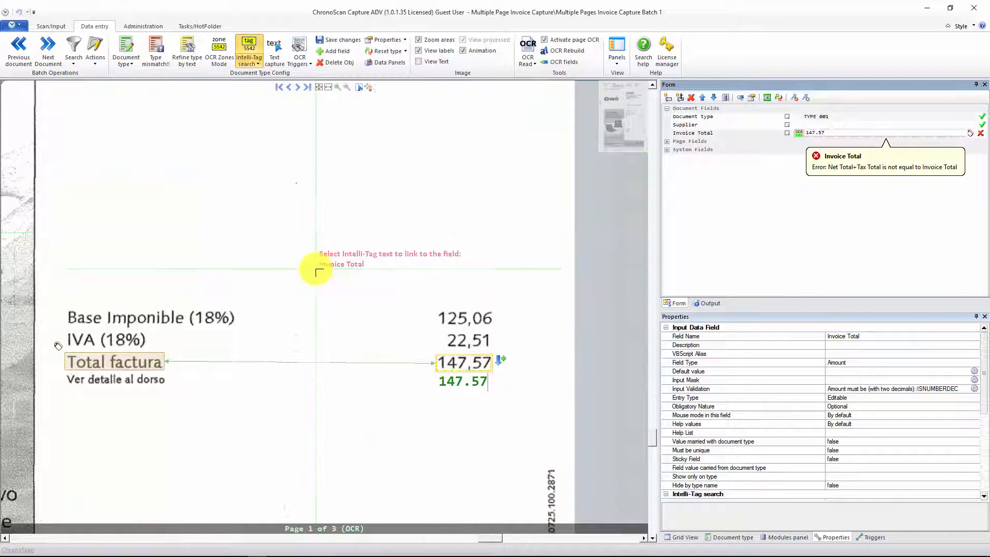
Step: Examine page 1 of the ONO invoice, from the header to the footer, for text that identifies the supplier
scroll(310, 271, "up", 3)
scroll(309, 271, "down", 5)
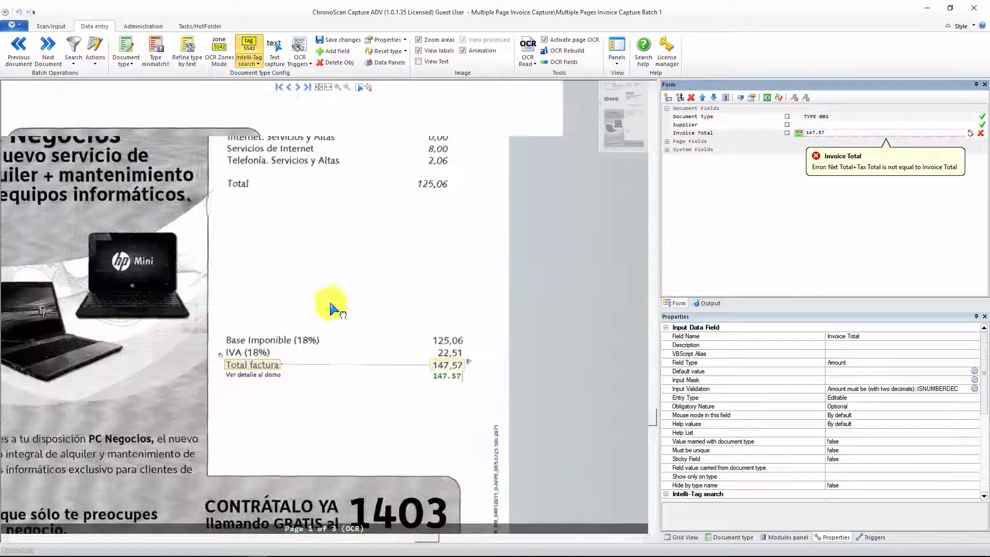
left_click_drag(330, 304, 379, 386)
left_click_drag(325, 267, 399, 415)
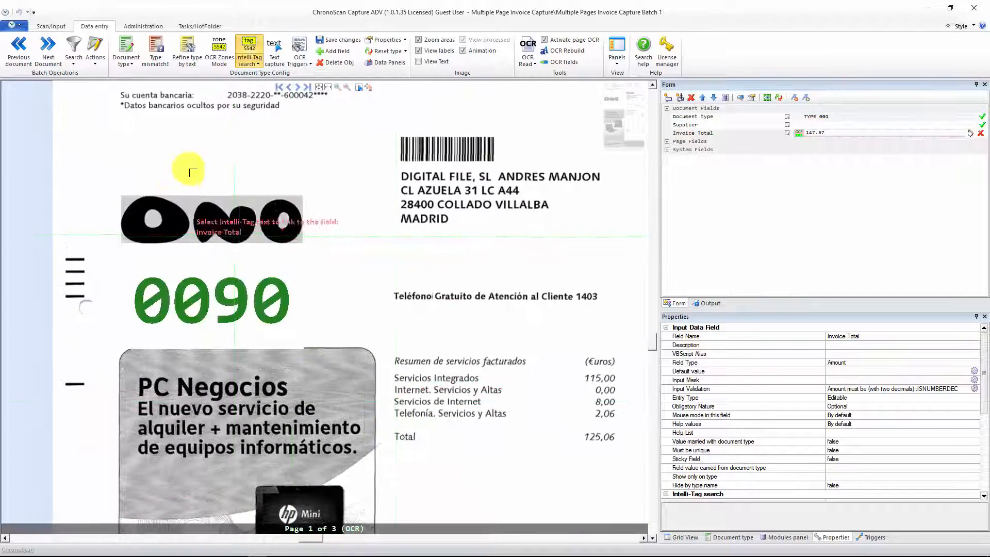
left_click_drag(367, 328, 371, 337)
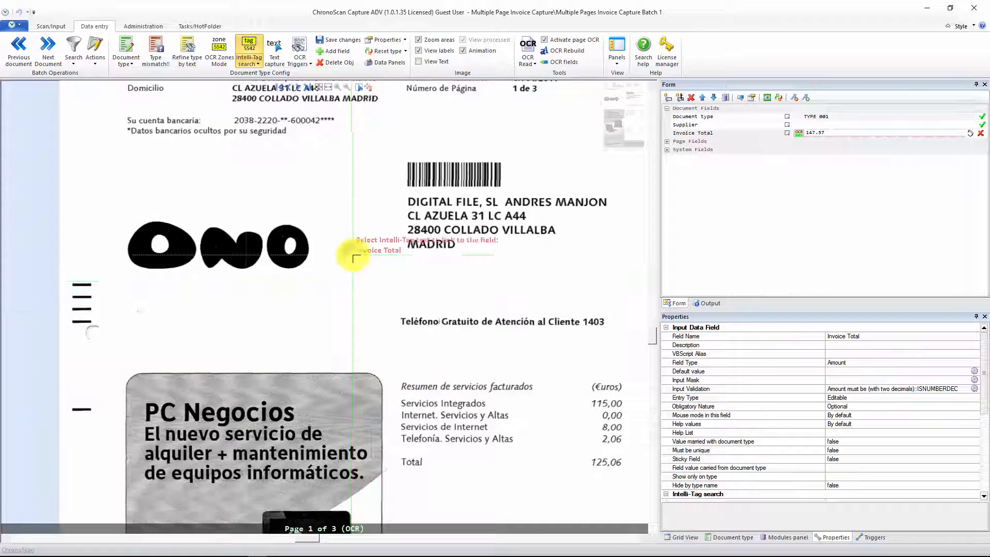
left_click_drag(354, 247, 351, 342)
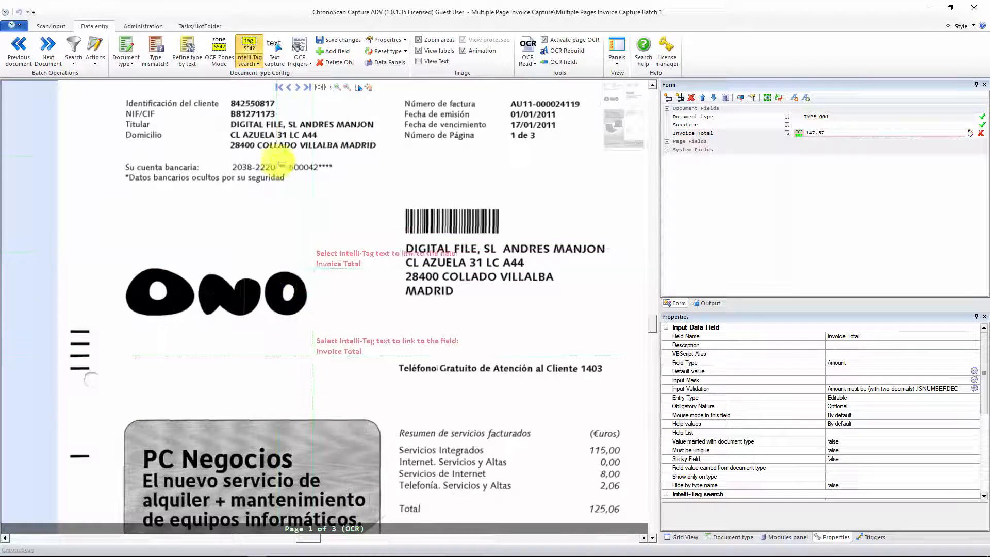
left_click_drag(295, 315, 292, 132)
scroll(394, 365, "down", 7)
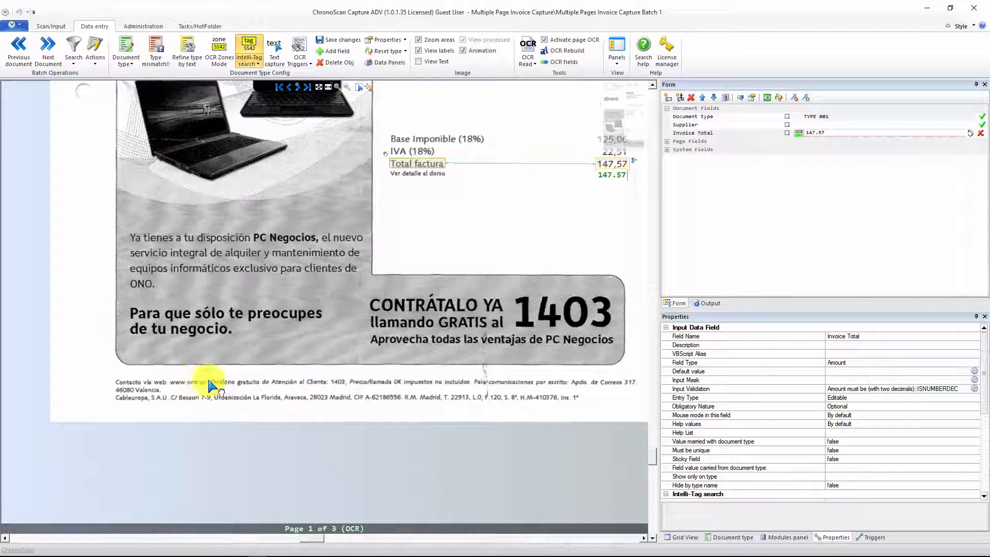
left_click(814, 124)
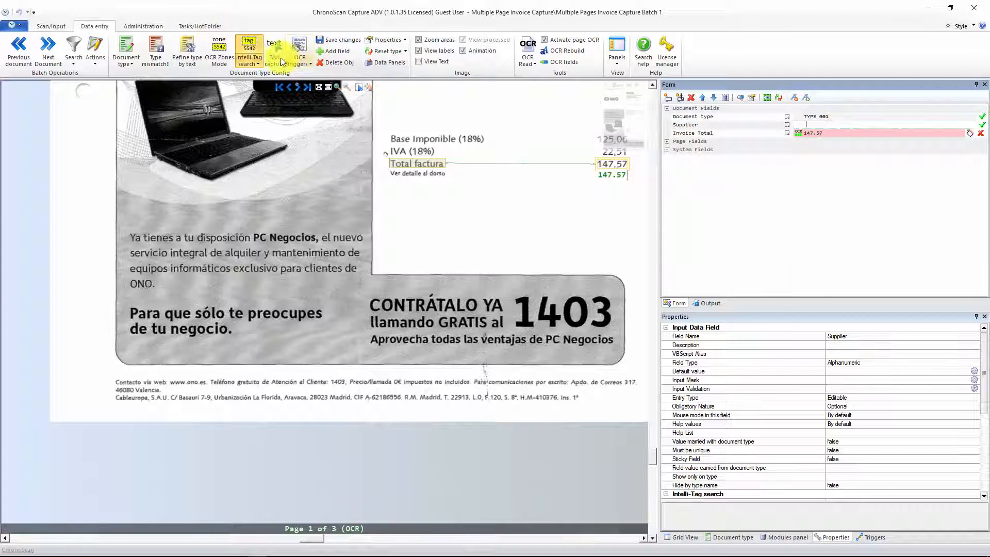
left_click(251, 48)
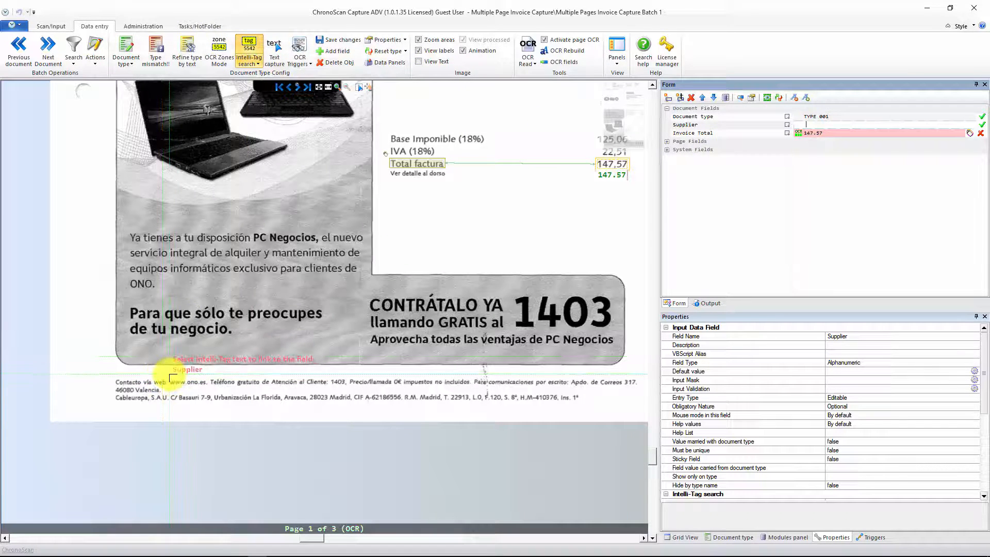
left_click_drag(170, 373, 195, 388)
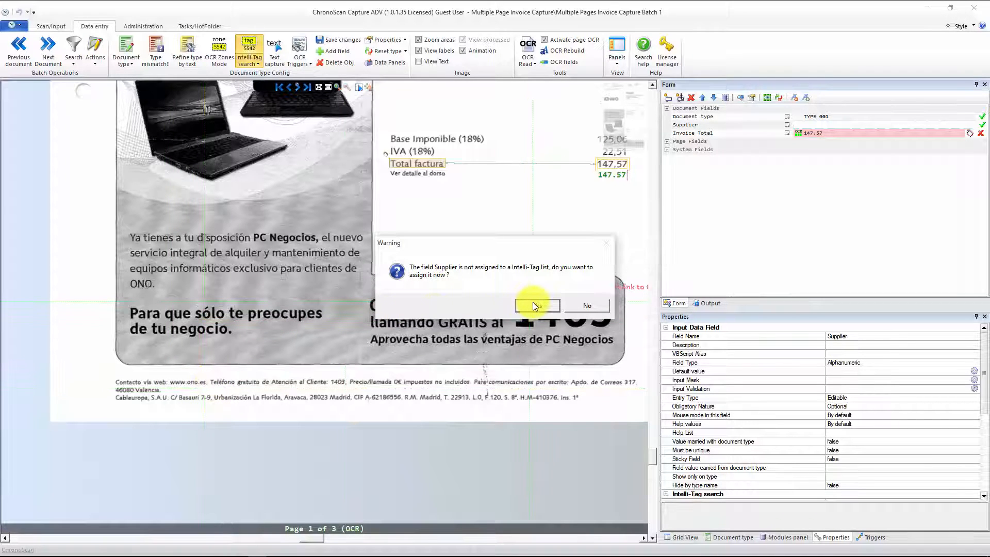
left_click(534, 304)
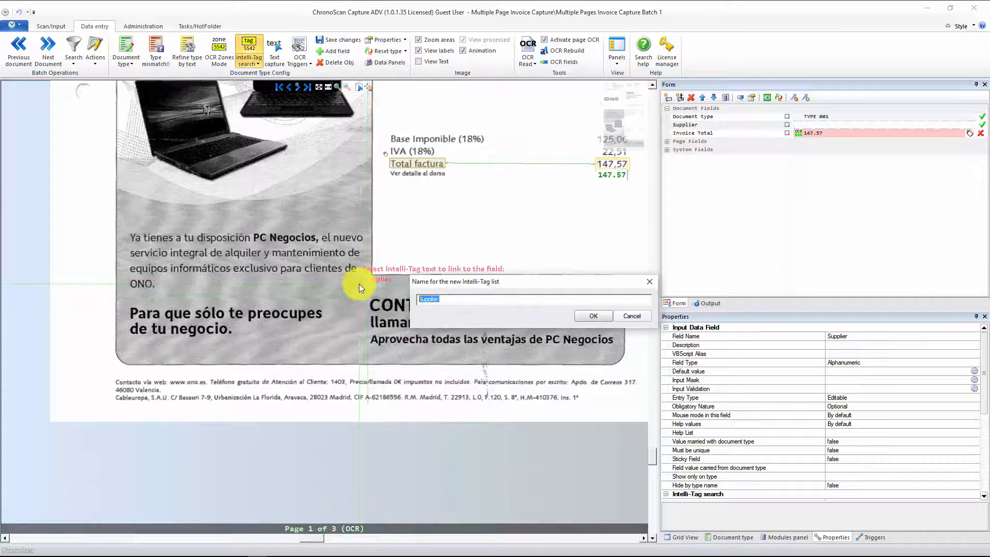
type("multipage suppliers")
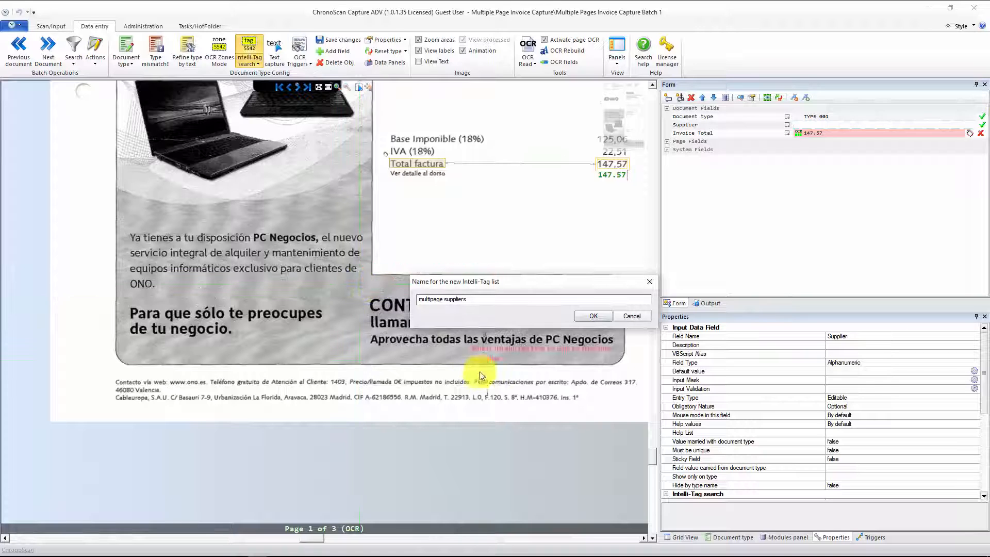
left_click(586, 318)
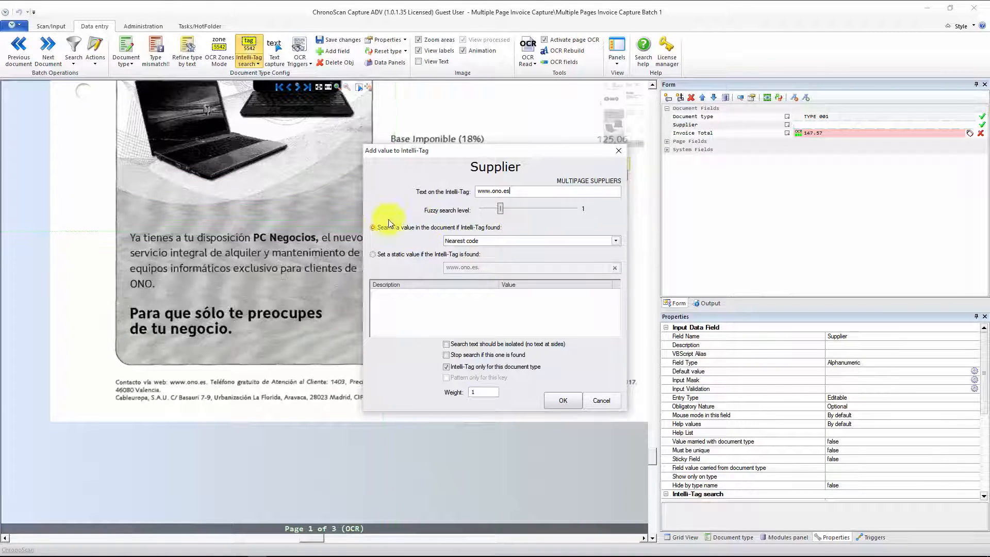
left_click(412, 255)
left_click(482, 268)
type("ONO")
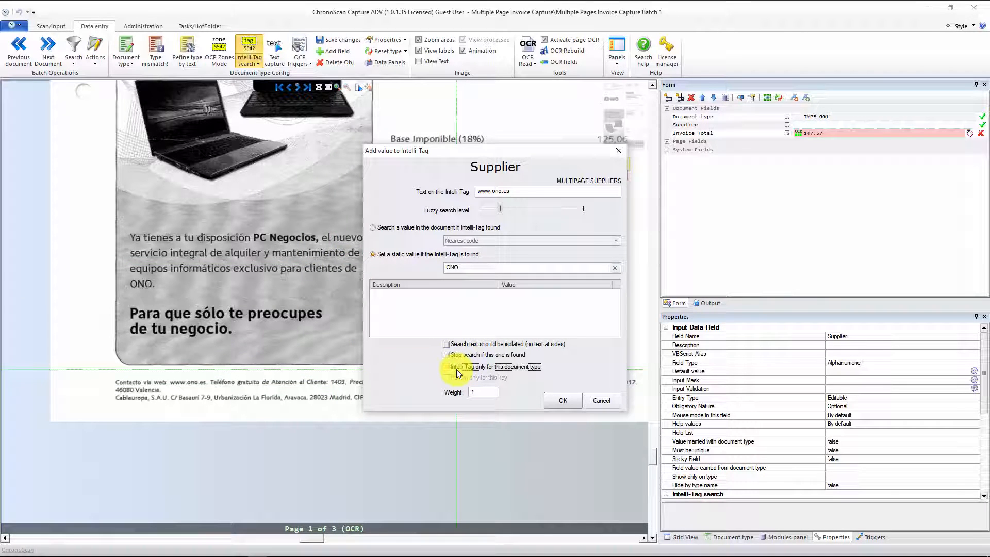
left_click(558, 400)
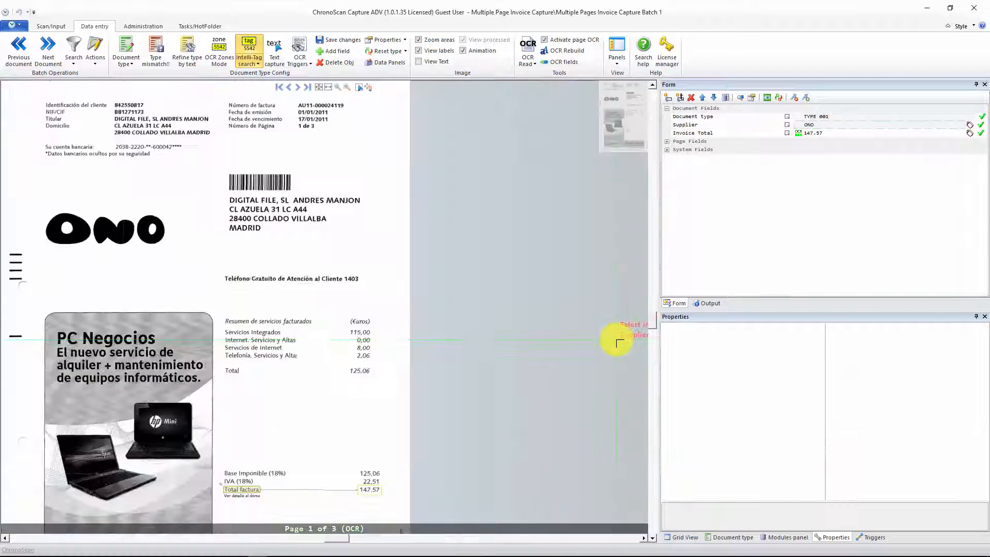
left_click(810, 125)
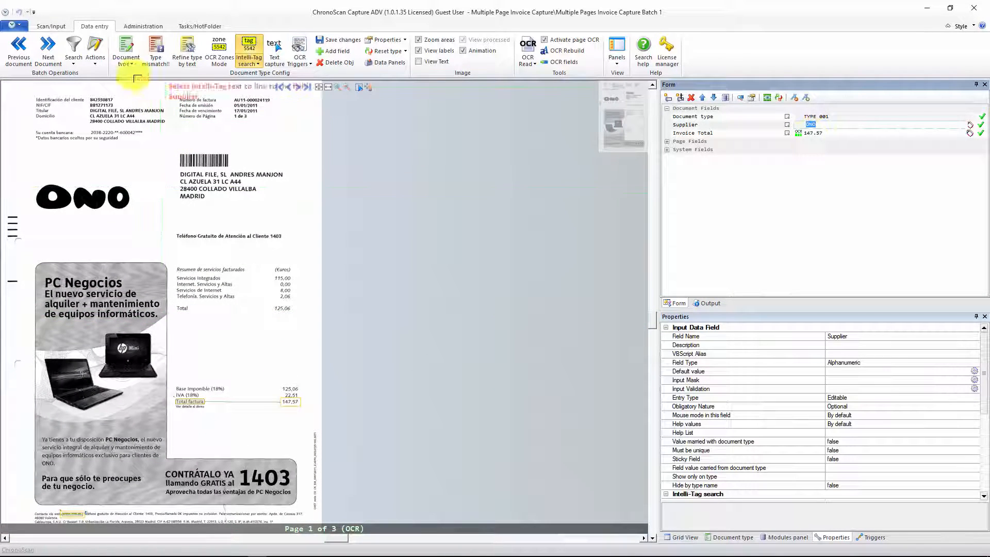
Step: Go back to the Jazztel invoice, locate the website address in its footer, and bring up the Supplier field's Intelli-Tag settings
left_click(17, 56)
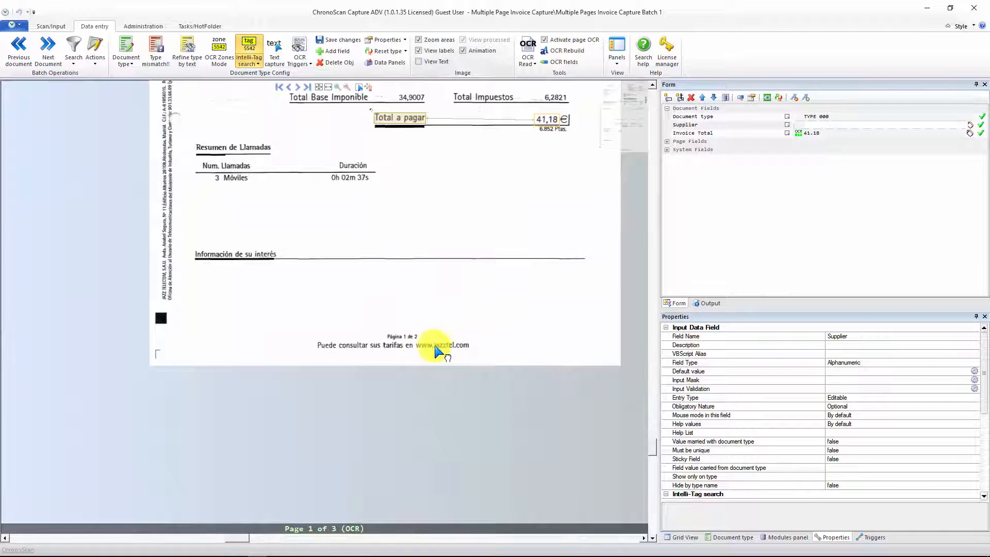
scroll(504, 349, "up", 2)
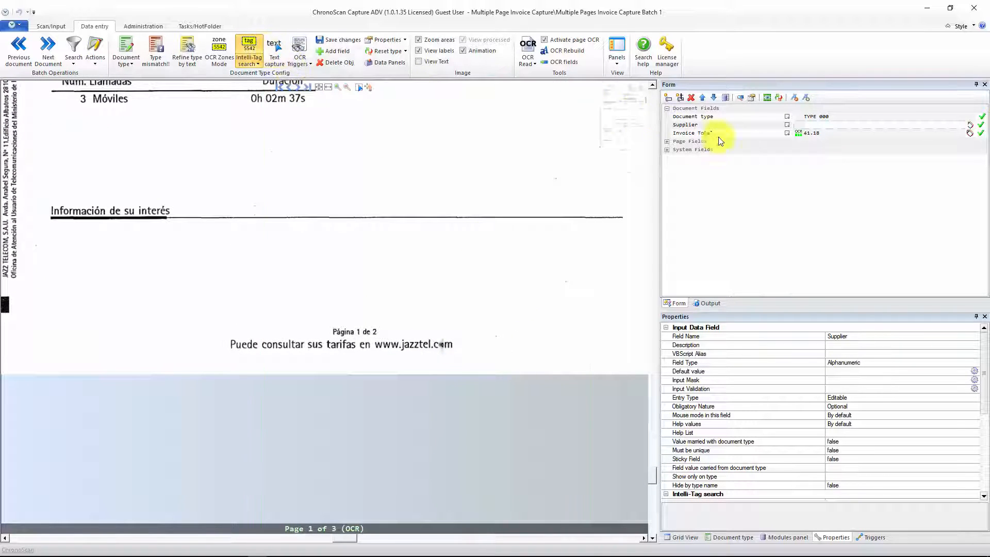
left_click(809, 126)
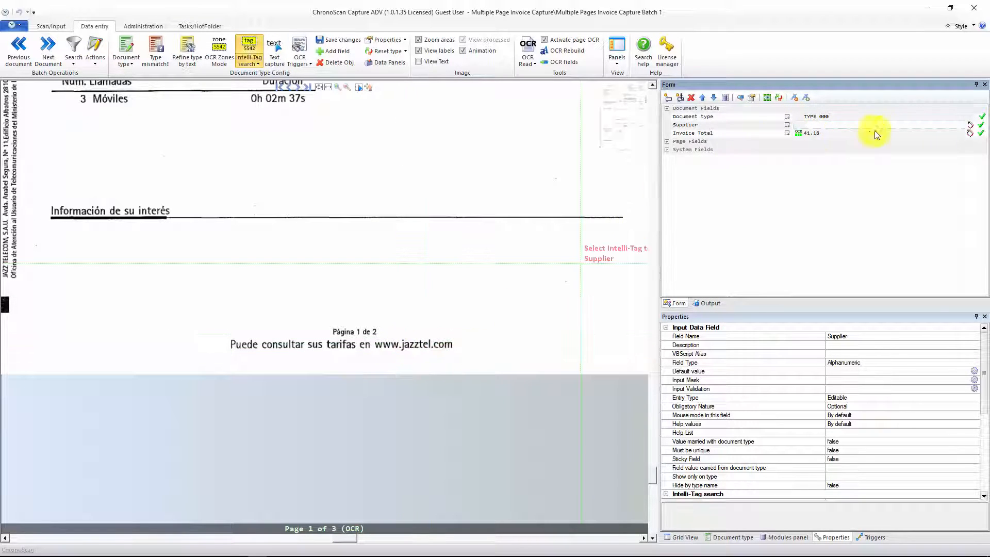
left_click(970, 125)
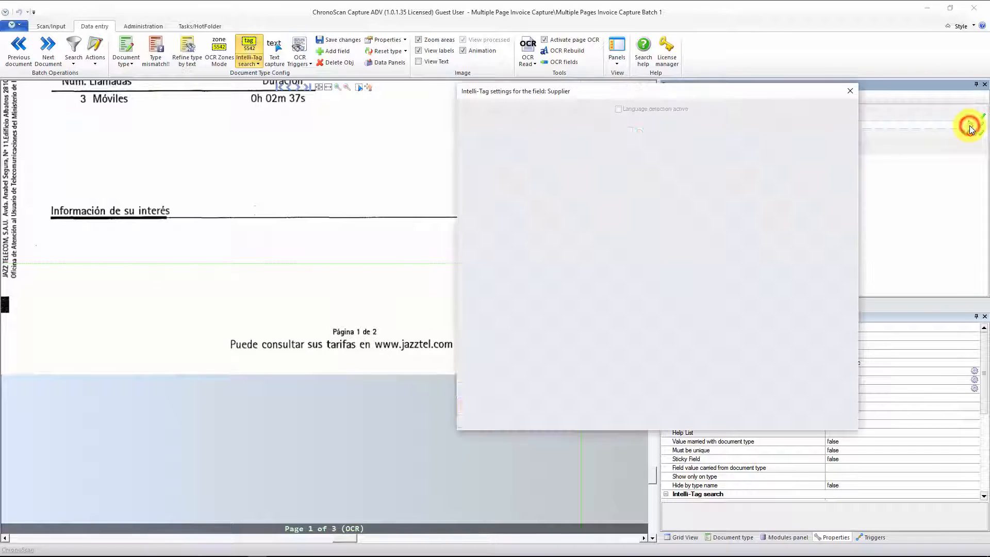
left_click_drag(659, 94, 780, 97)
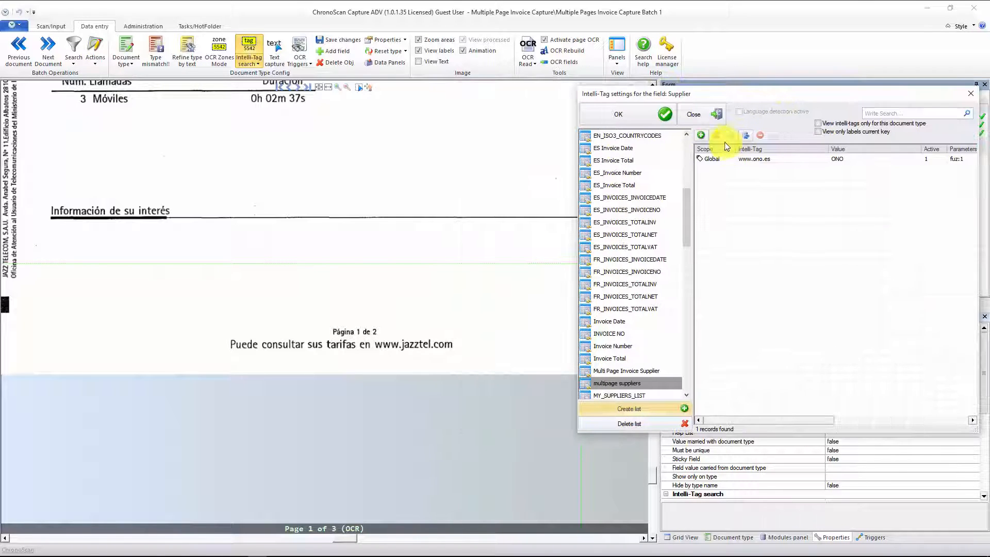
left_click(702, 136)
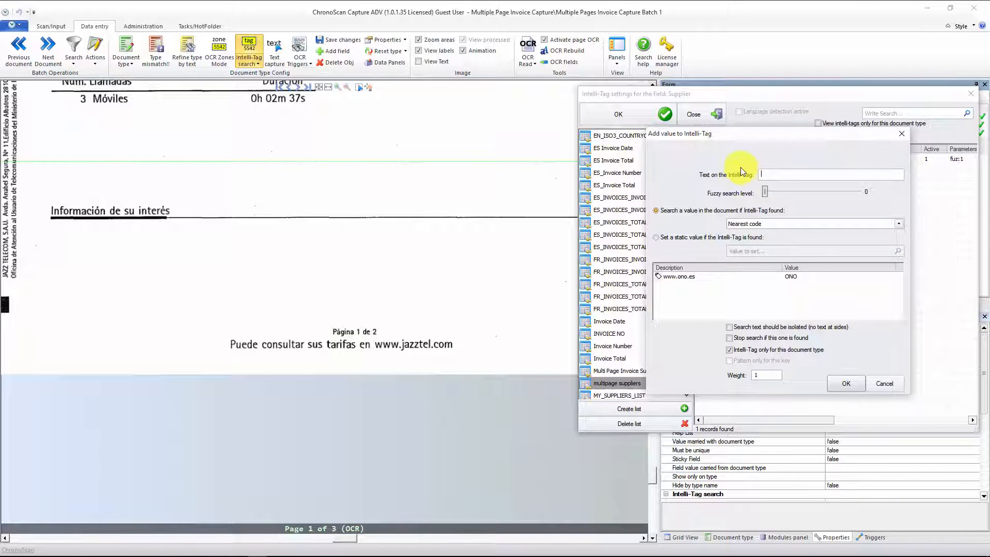
type("www.jazztel")
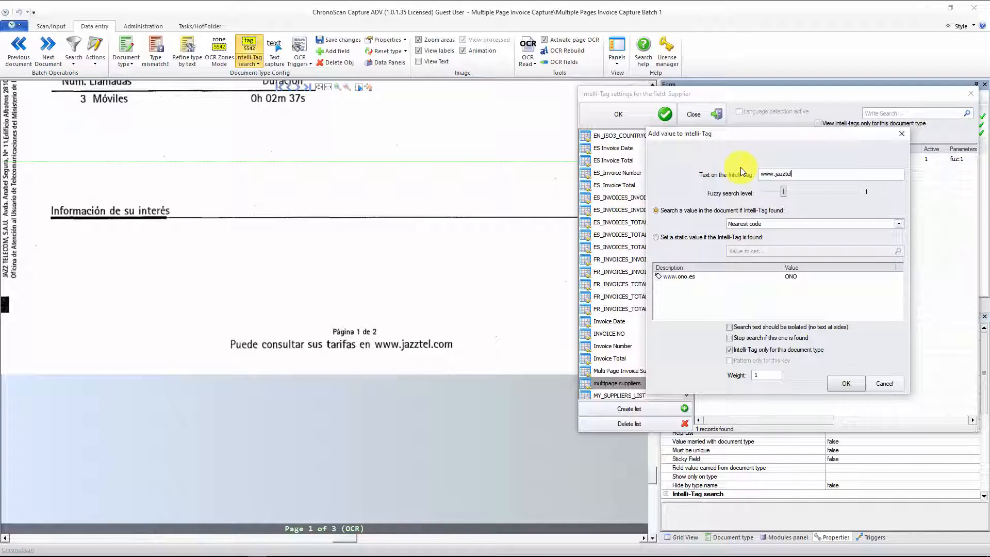
type(".com")
left_click(703, 238)
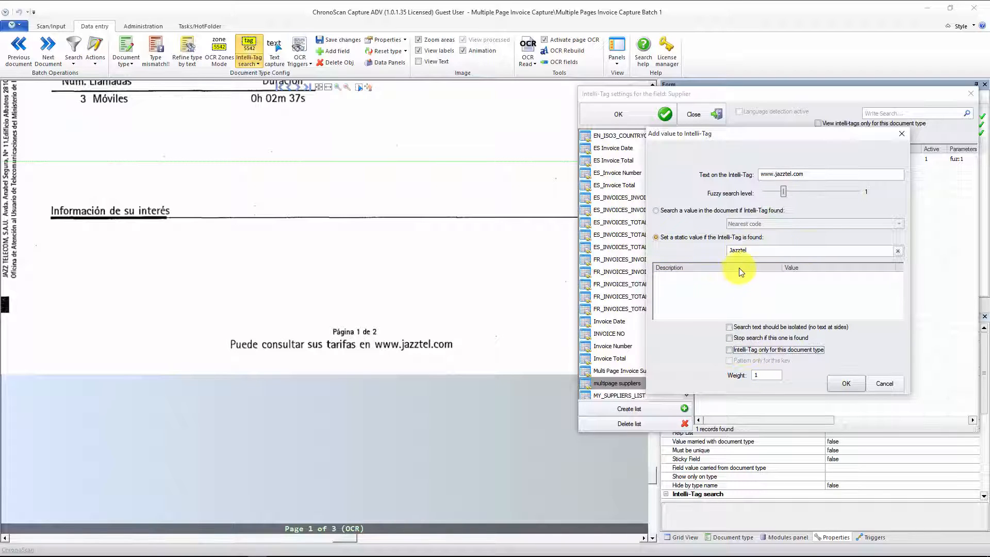
left_click(846, 383)
left_click(655, 115)
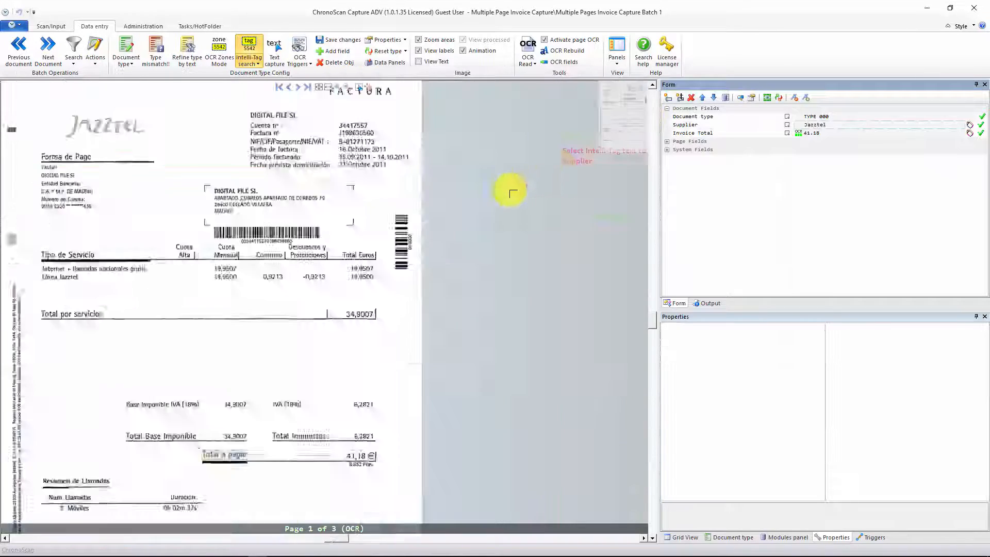
Step: Select the Supplier field and check which text on page 1 of the Jazztel invoice it is matched to, from footer to header
left_click_drag(351, 282, 378, 284)
left_click(809, 126)
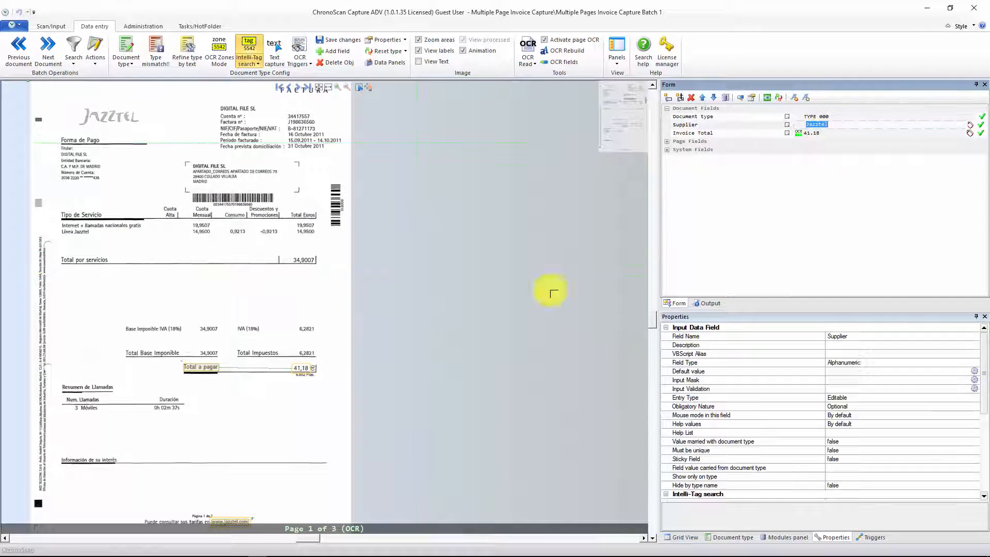
left_click_drag(334, 402, 382, 341)
scroll(316, 442, "up", 5)
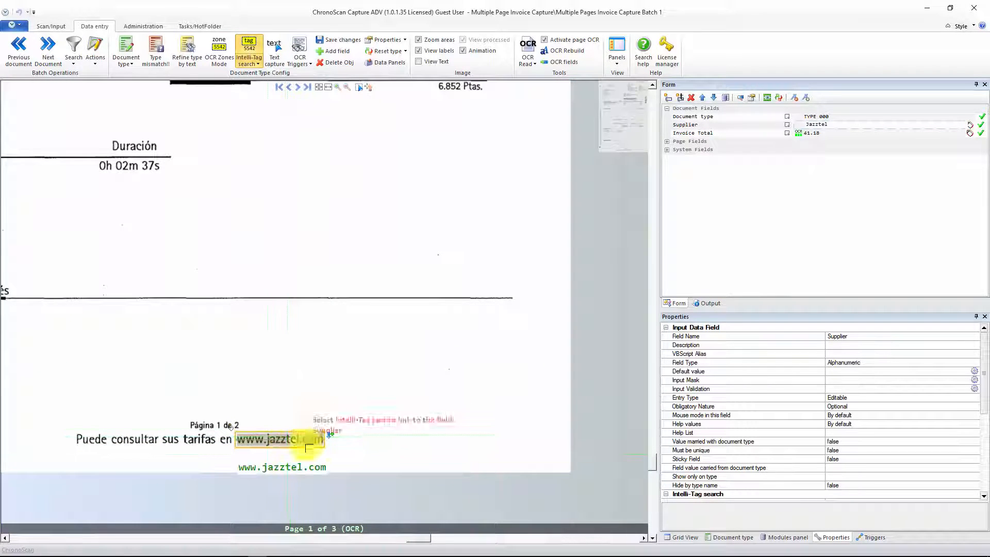
scroll(313, 341, "down", 5)
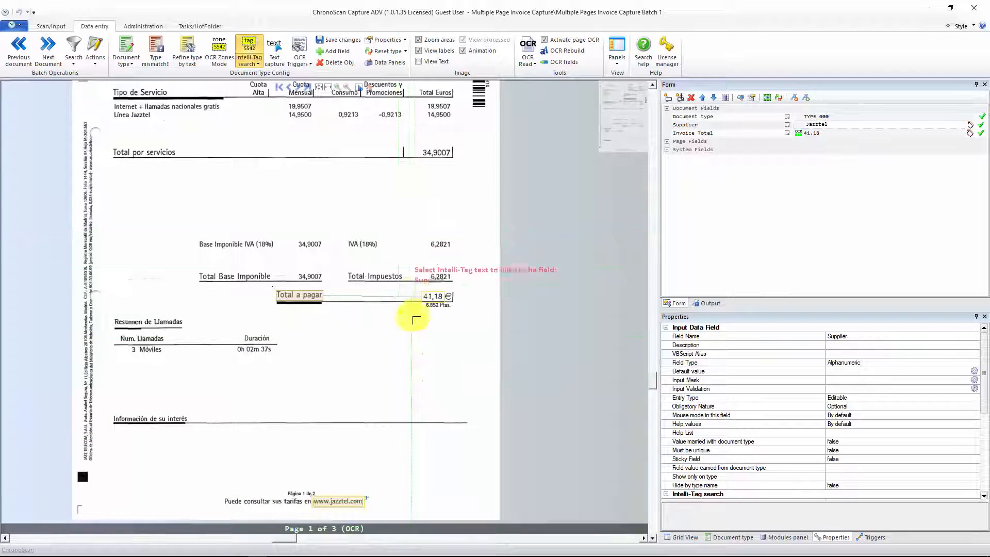
scroll(423, 273, "up", 4)
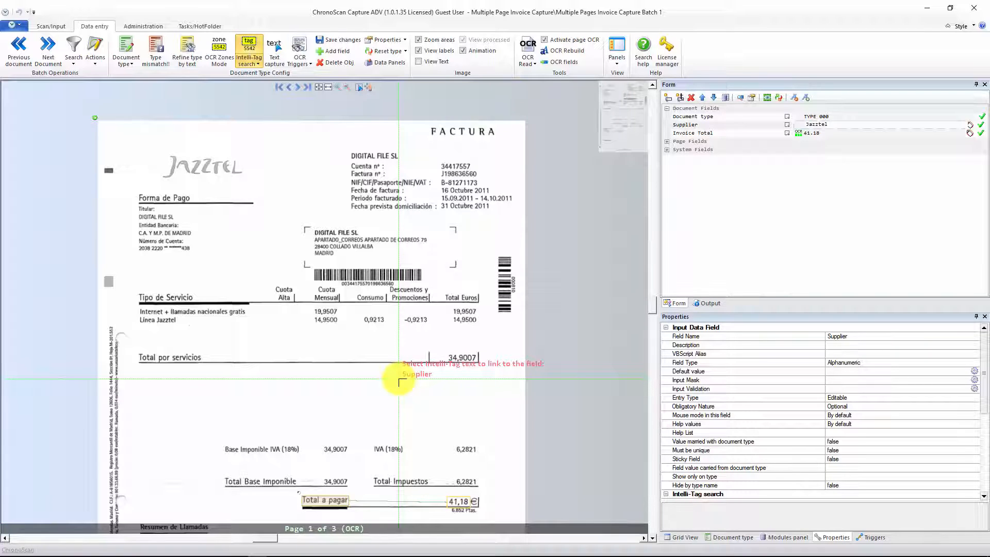
scroll(412, 265, "down", 1)
scroll(412, 264, "down", 1)
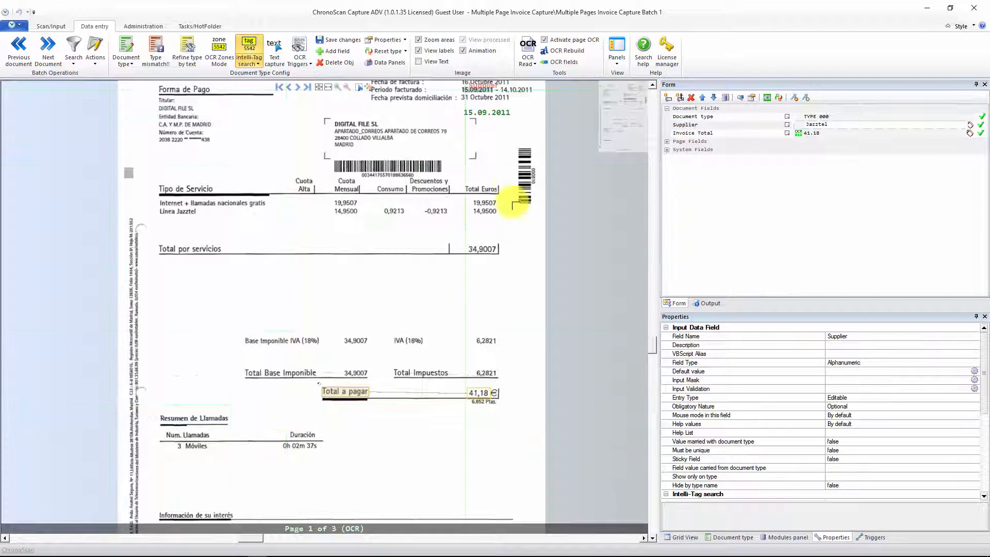
Step: Look through the pages of the Jazztel invoice, return to page 1, and inspect the amount linked to "Total a pagar"
left_click(300, 89)
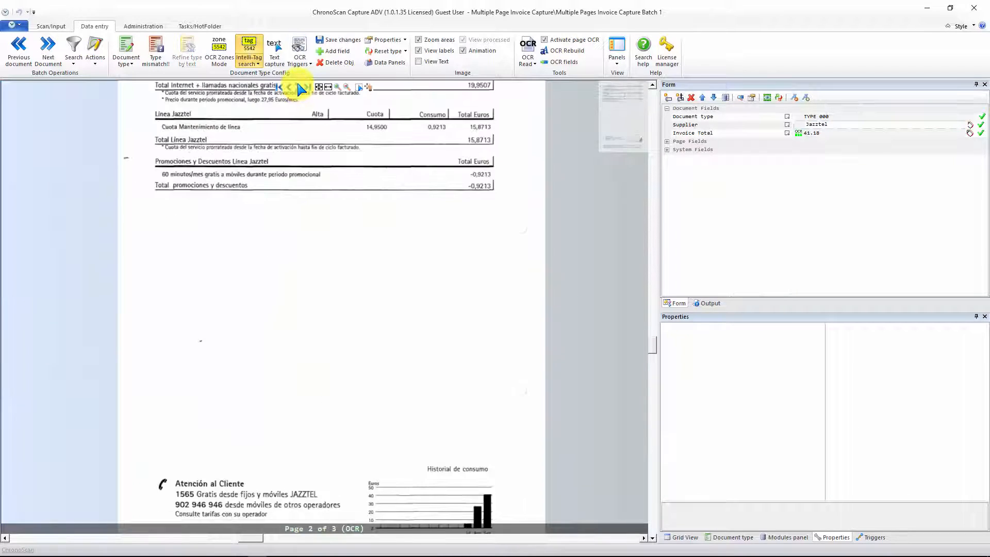
left_click(301, 89)
left_click(289, 88)
left_click(289, 88)
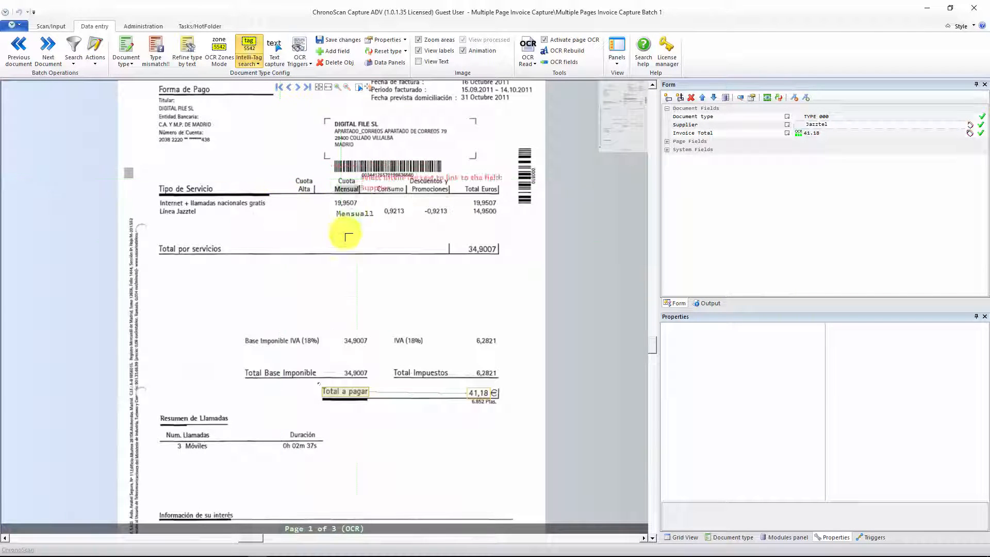
left_click_drag(353, 292, 368, 234)
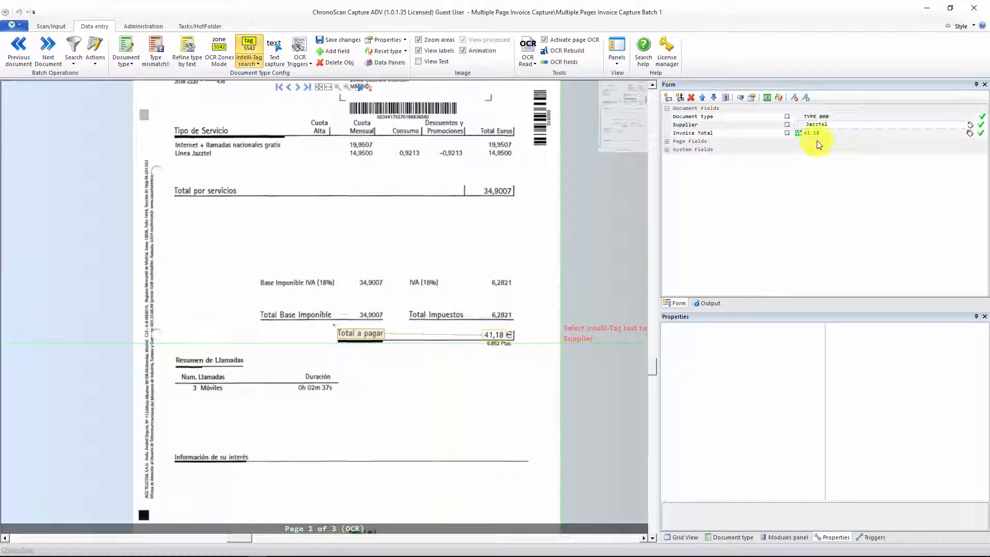
left_click(839, 127)
left_click_drag(504, 262, 523, 301)
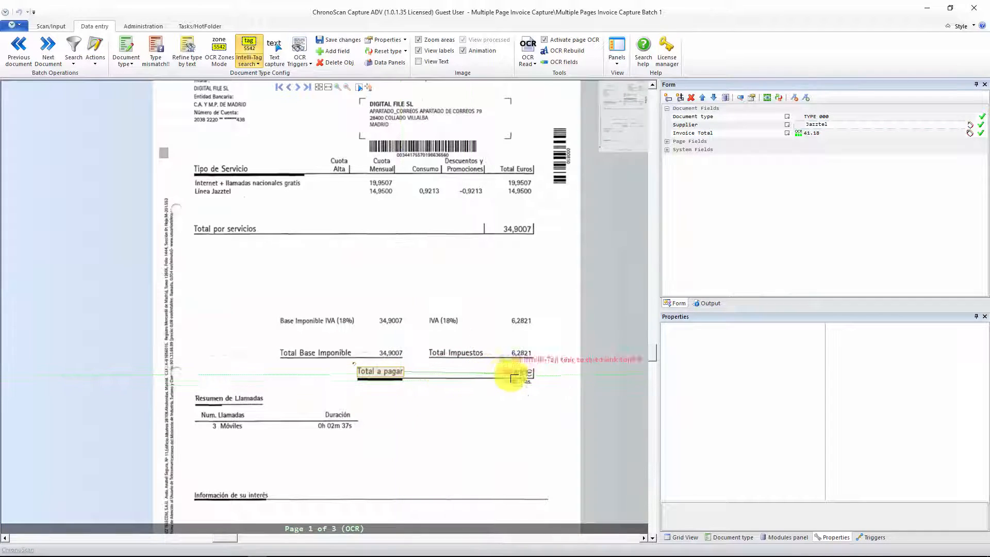
left_click(517, 373)
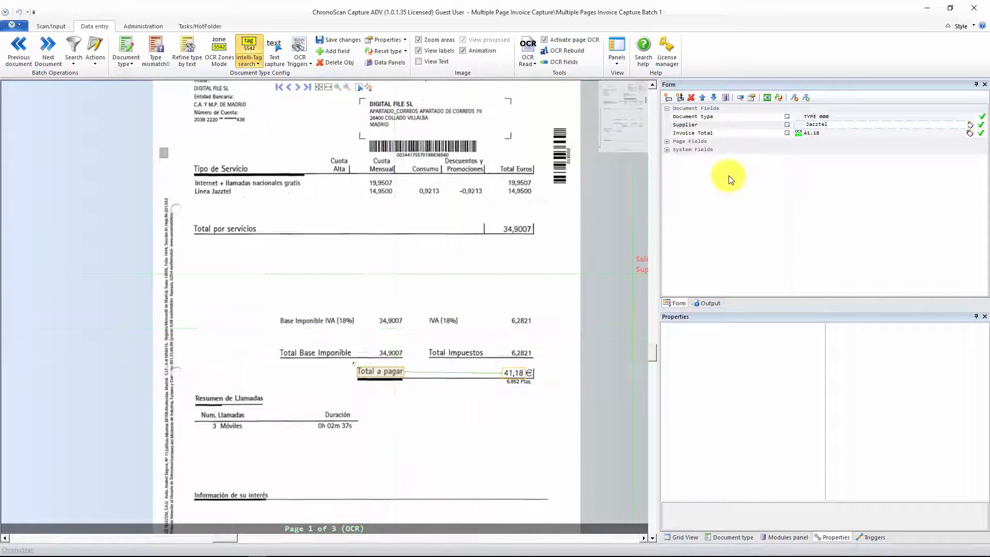
Step: Return to the batch's document overview and select page 1 of the ONO invoice in Document 4
left_click(51, 26)
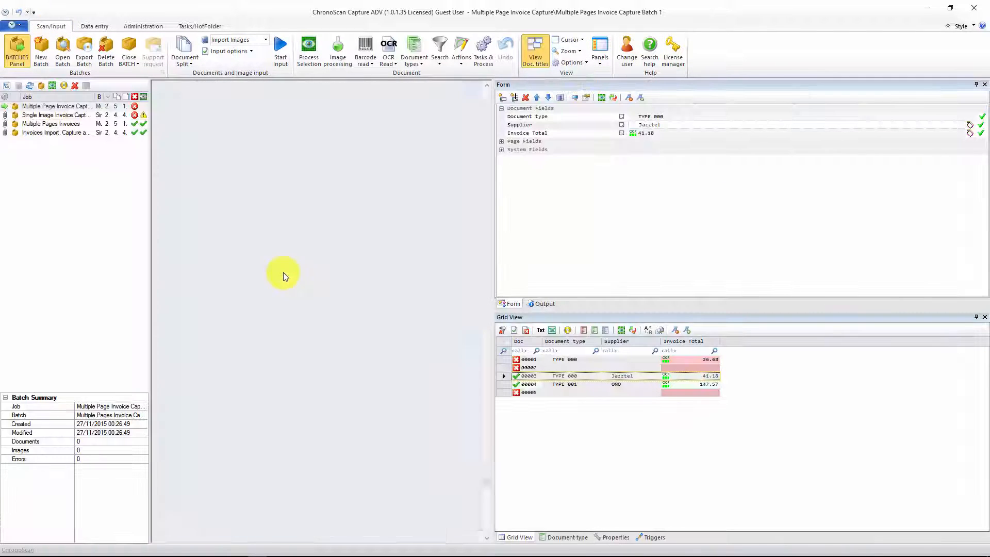
left_click(243, 264)
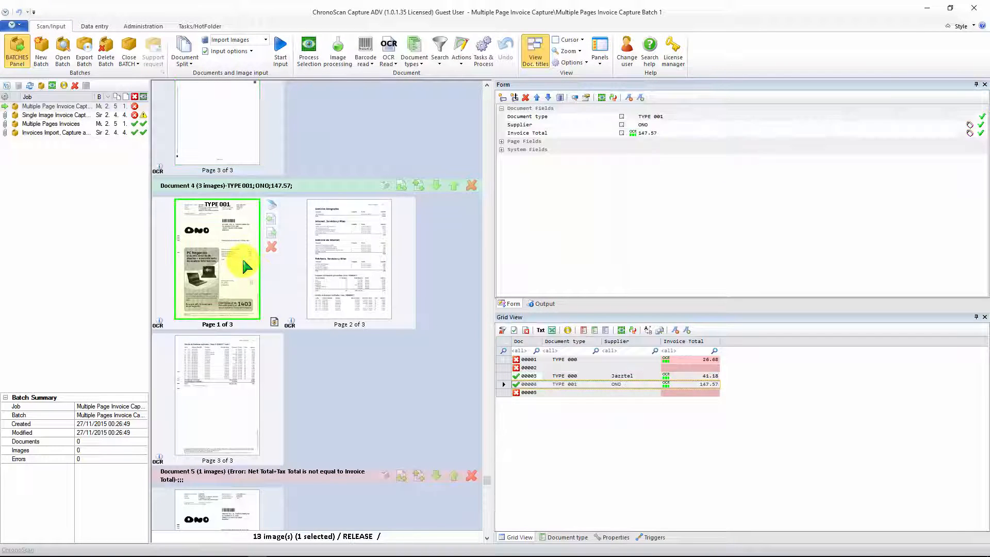